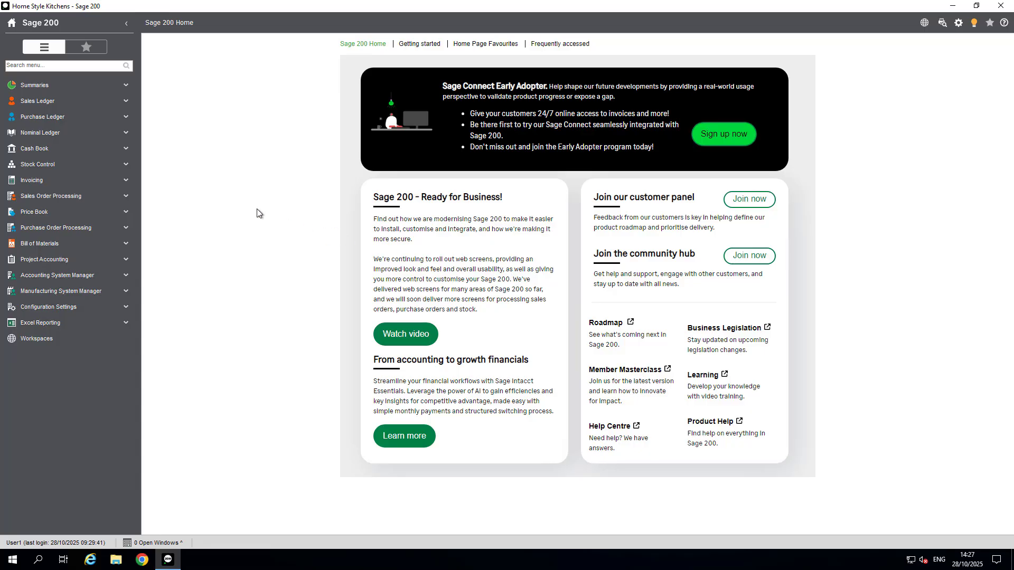
# Step: Start a nominal journal entry from the Vehicle Depreciation template
pyautogui.click(99, 133)
pyautogui.click(98, 275)
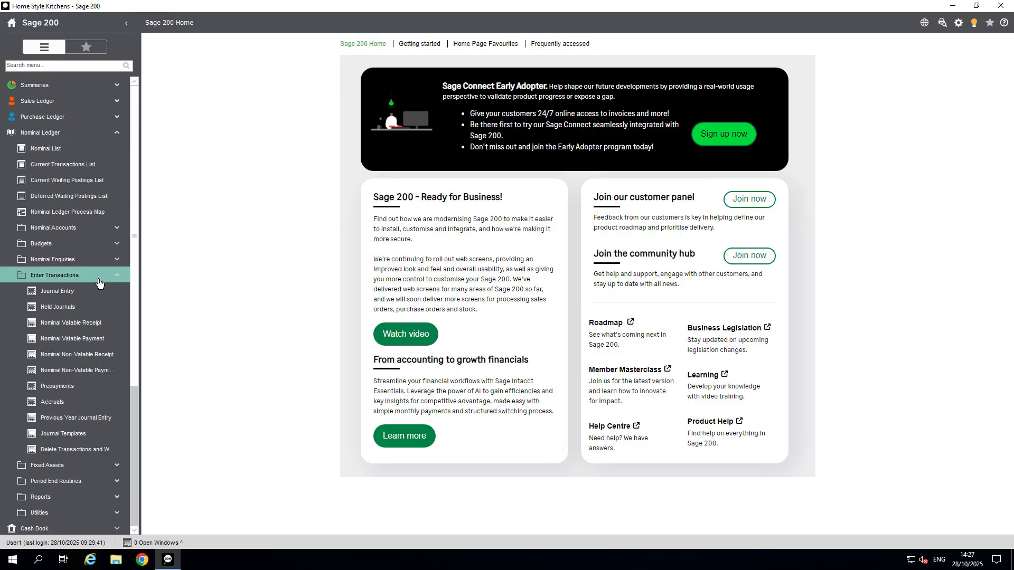
pyautogui.click(89, 293)
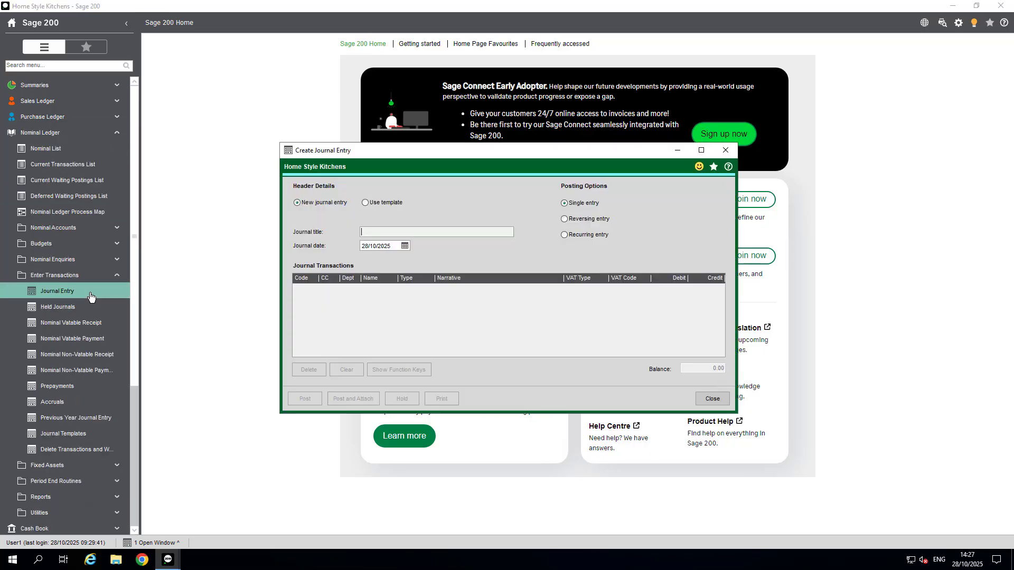
pyautogui.click(365, 203)
pyautogui.click(510, 218)
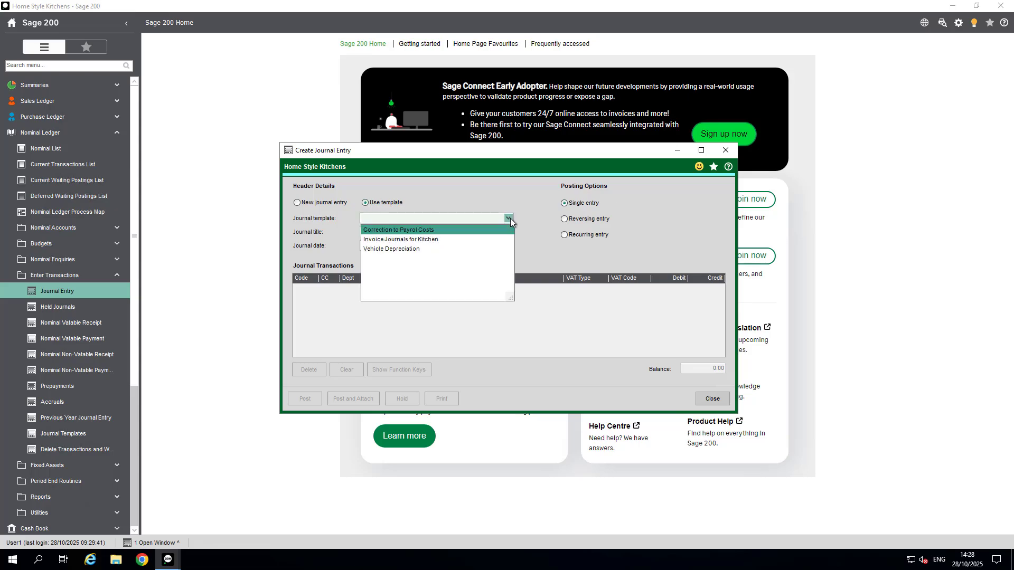
pyautogui.click(424, 247)
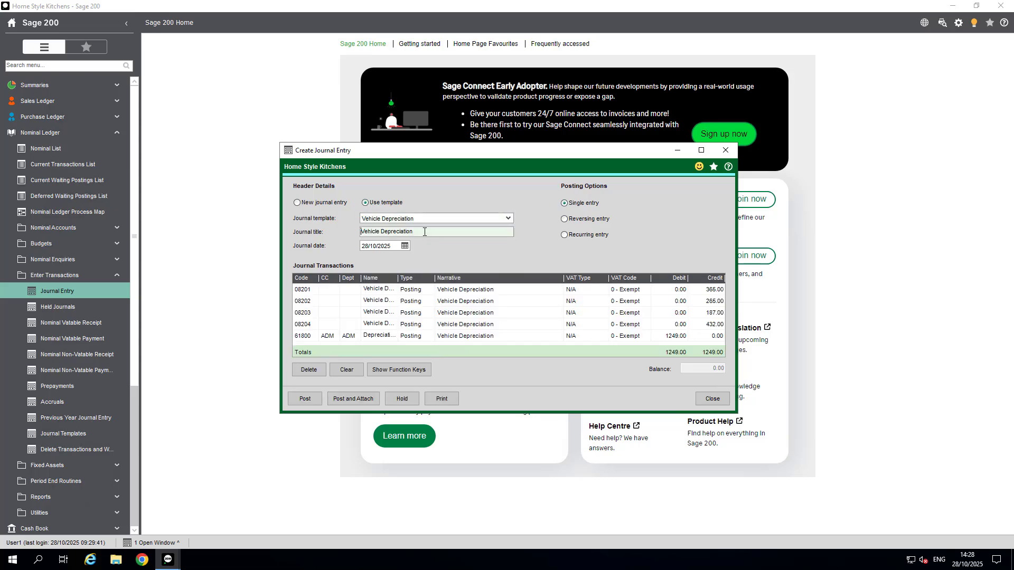
# Step: Set the journal title to "Vehicle Depreciation - Oct 2025" and the journal date to 31/10/2025
pyautogui.write('- Oct 2025')
pyautogui.click(405, 246)
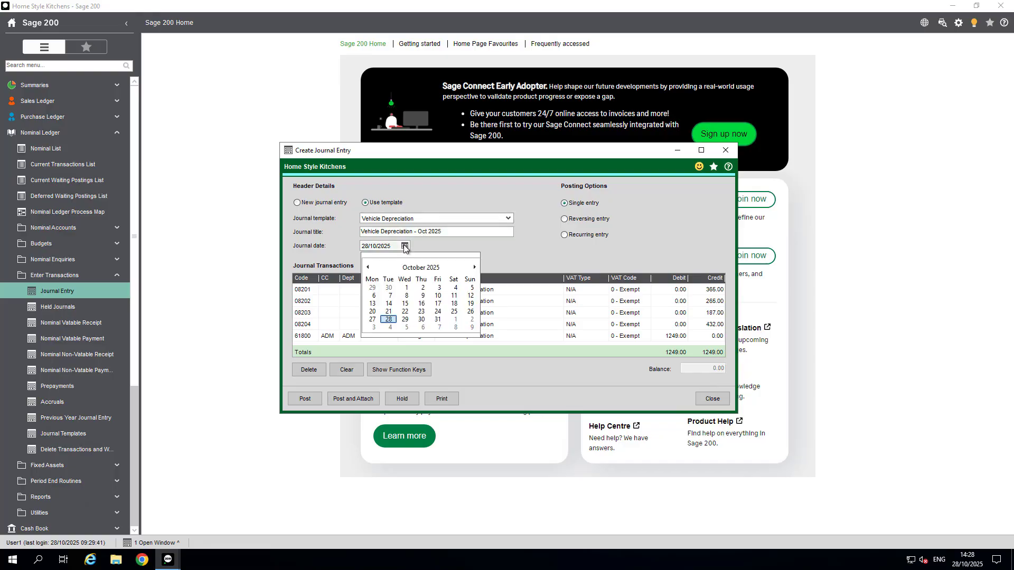
pyautogui.click(438, 320)
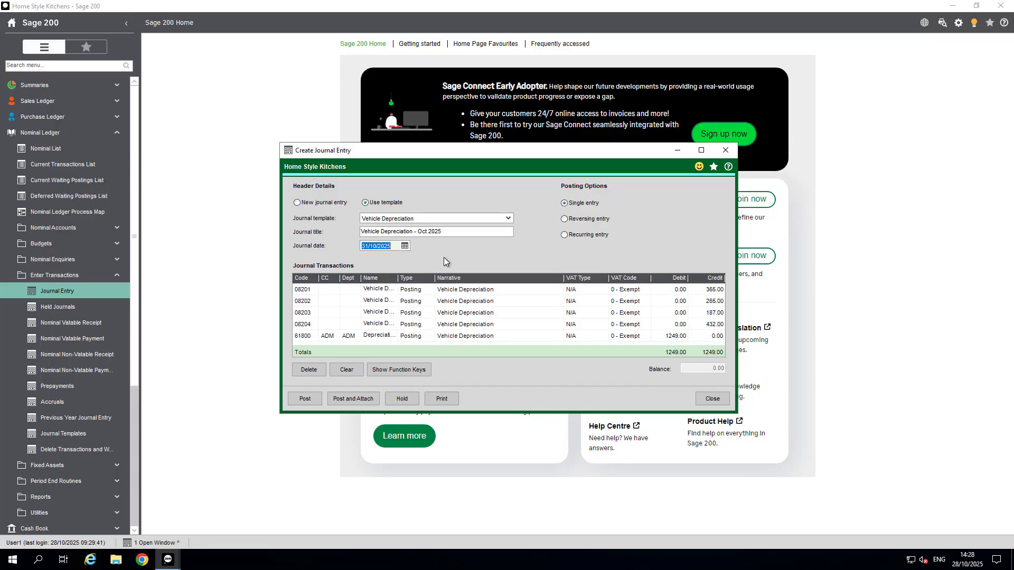
# Step: Set the narratives of lines 08201 and 08202 to "Vehicle Depreciation - Car 001" and "Vehicle Depreciation - Car 002", incrementing from the row above
pyautogui.click(496, 290)
pyautogui.click(497, 290)
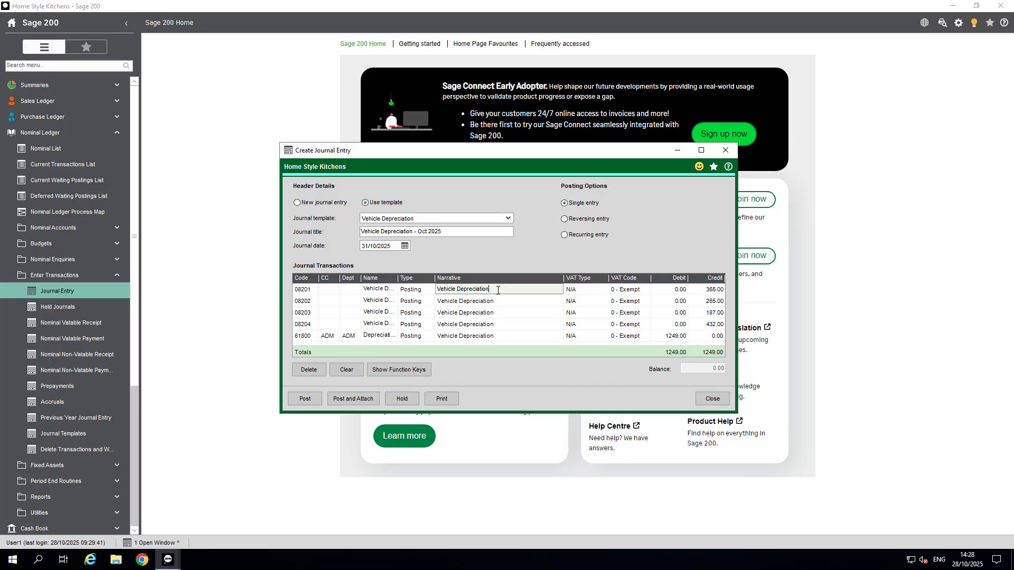
pyautogui.write('- Car 001')
pyautogui.press('Tab')
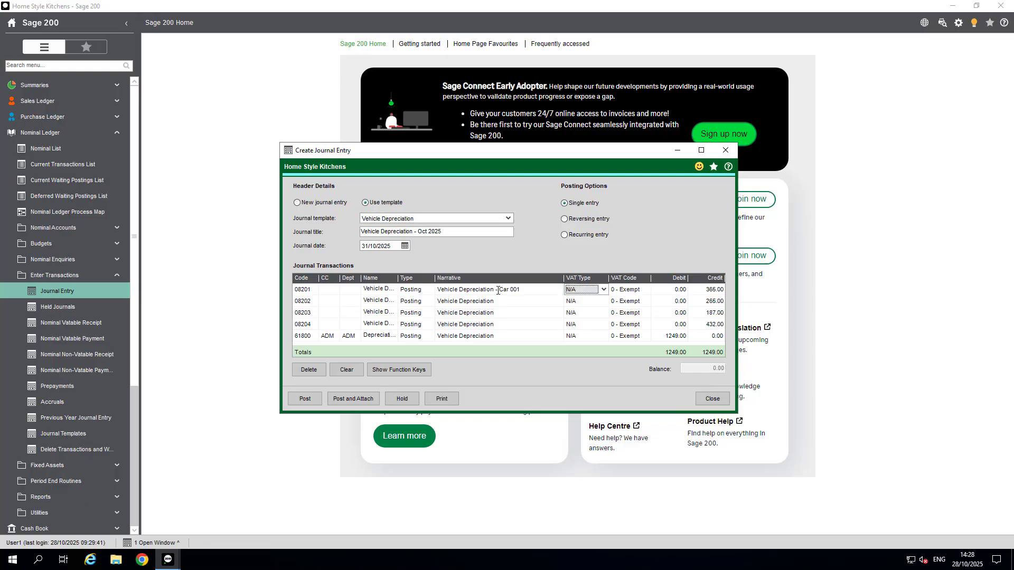
pyautogui.hotkey('shift', 'F6')
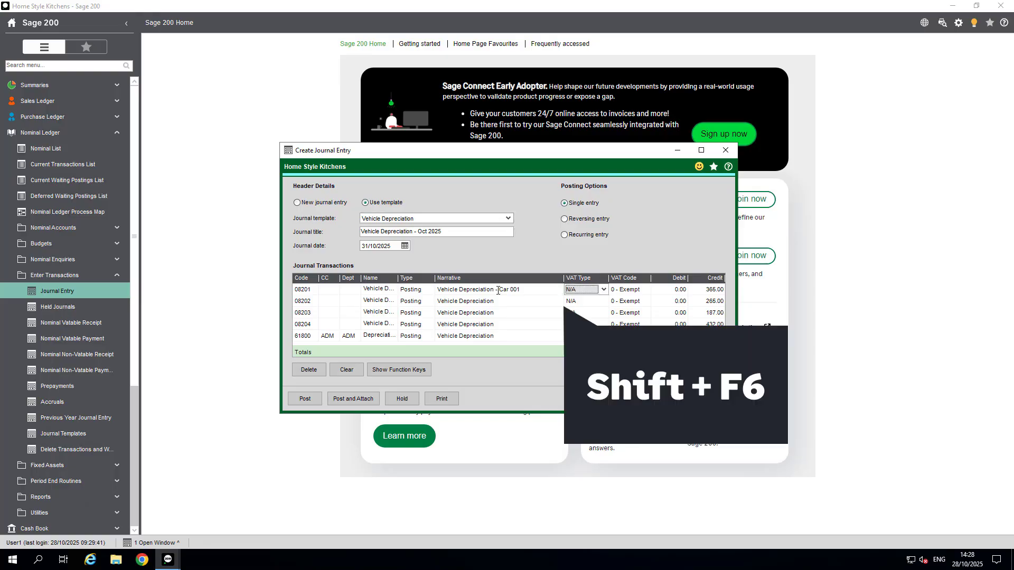
pyautogui.click(499, 300)
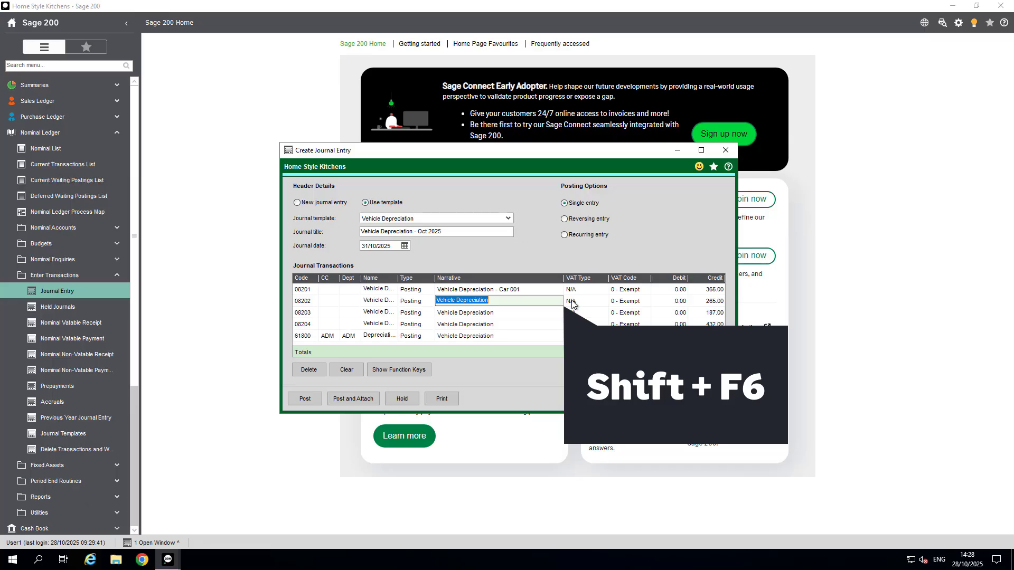
pyautogui.hotkey('shift', 'F6')
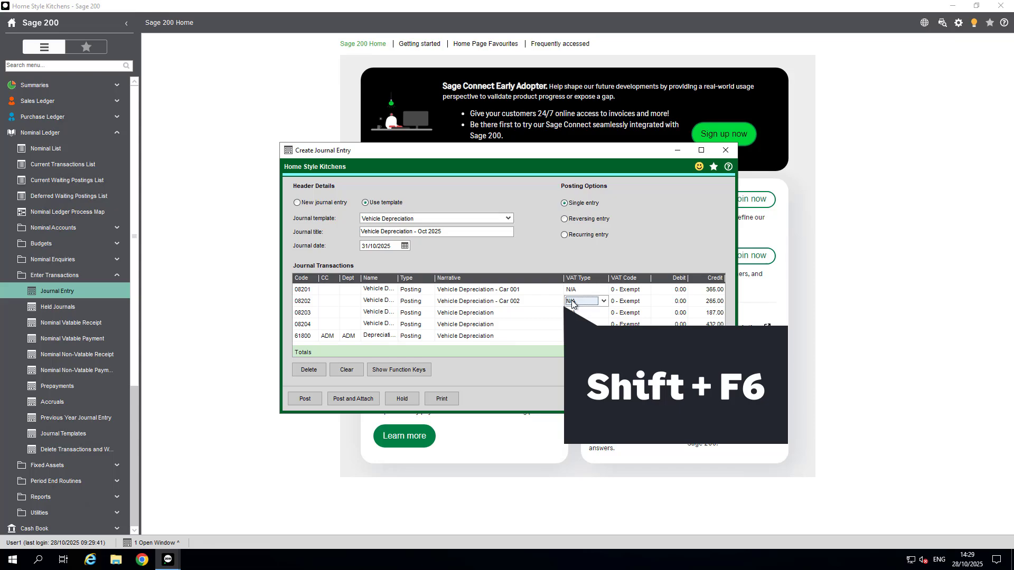
# Step: Copy the narrative "Vehicle Depreciation - Car 002" to line 08203 and increment it to "Vehicle Depreciation - Car 003" on line 08204
pyautogui.click(516, 315)
pyautogui.press('F6')
pyautogui.press('F6')
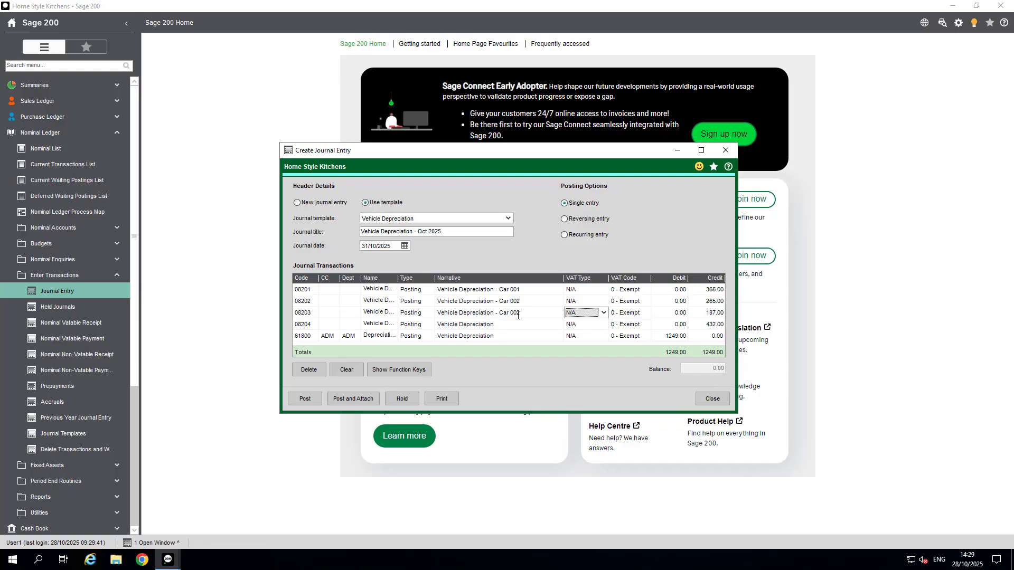
pyautogui.click(512, 324)
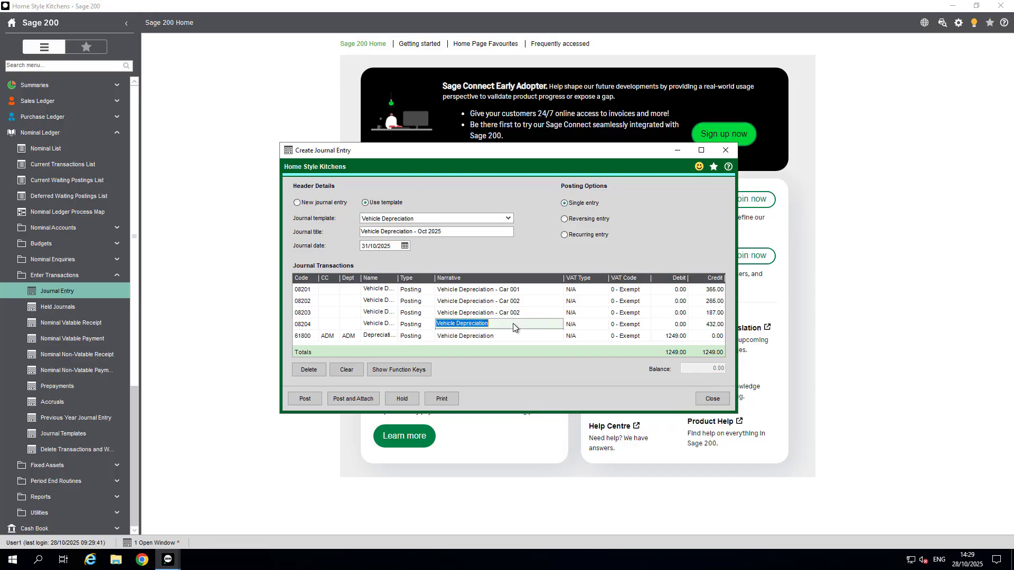
pyautogui.hotkey('shift', 'F6')
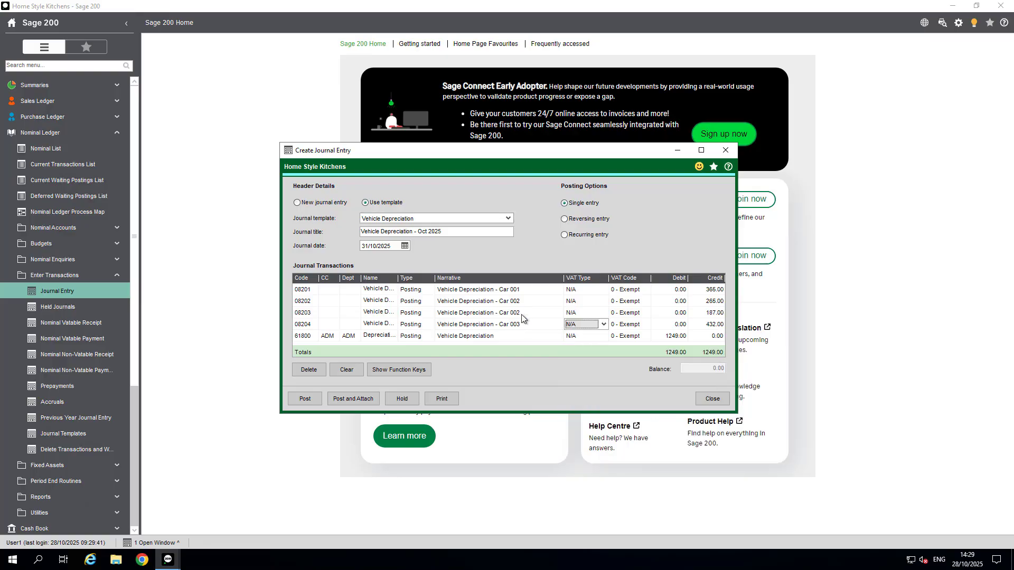
# Step: Delete line 08203 from the journal and set the debit on line 61800 to 1062
pyautogui.click(527, 313)
pyautogui.press('F8')
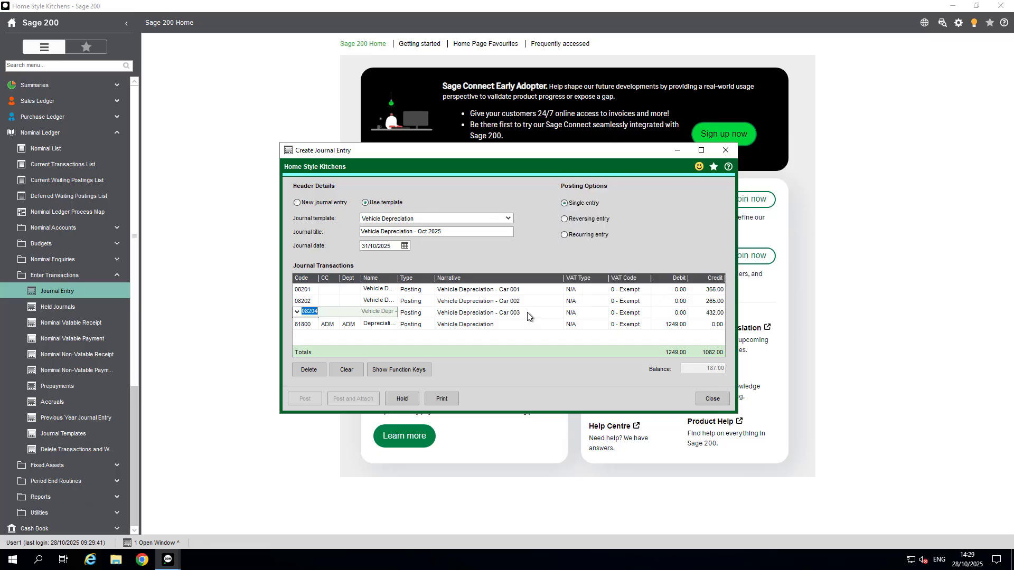
pyautogui.click(674, 327)
pyautogui.write('1062')
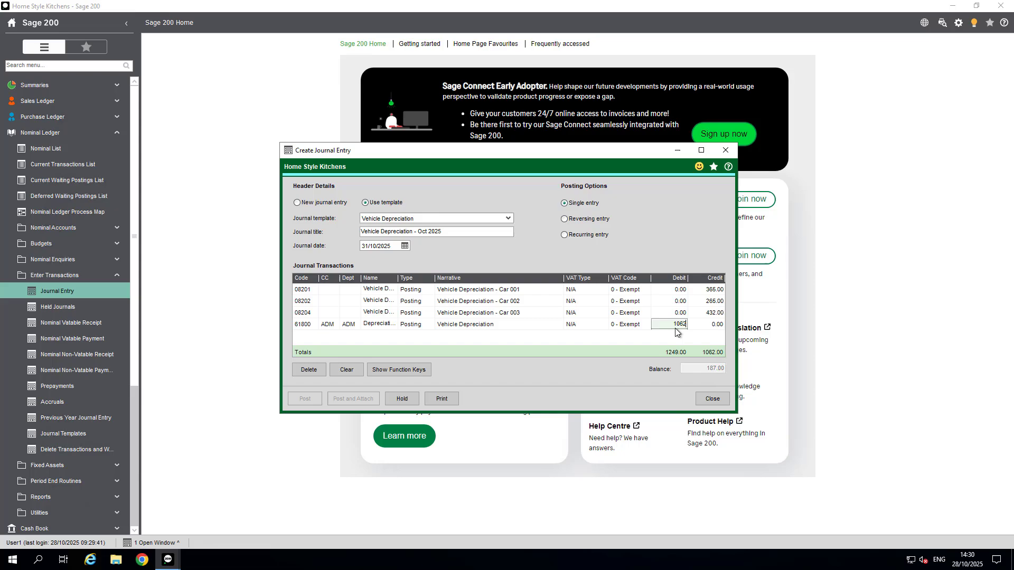
pyautogui.press('Tab')
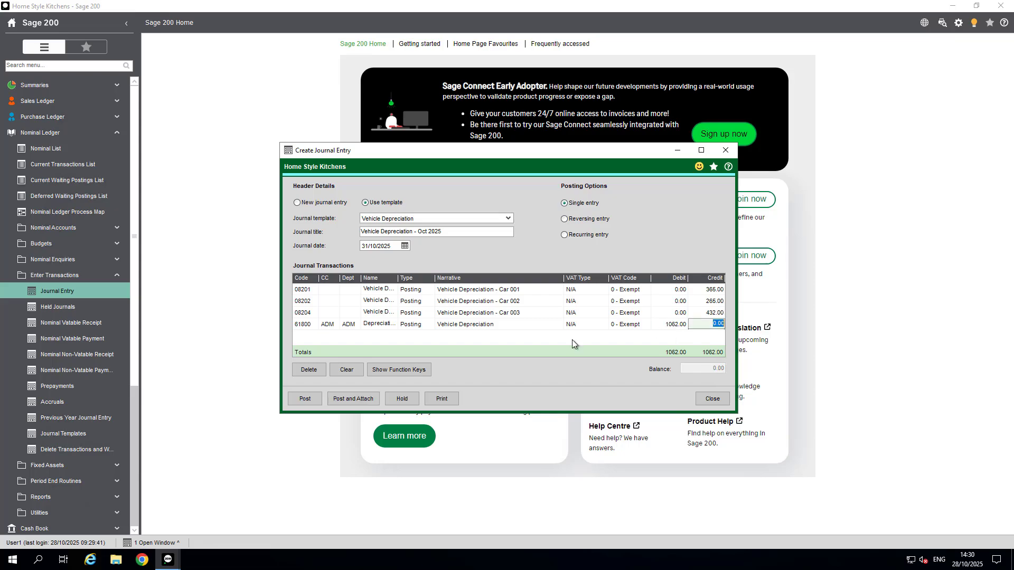
# Step: Review the function keys available for journal entry, and post the vehicle depreciation journal and close the entry form
pyautogui.click(419, 371)
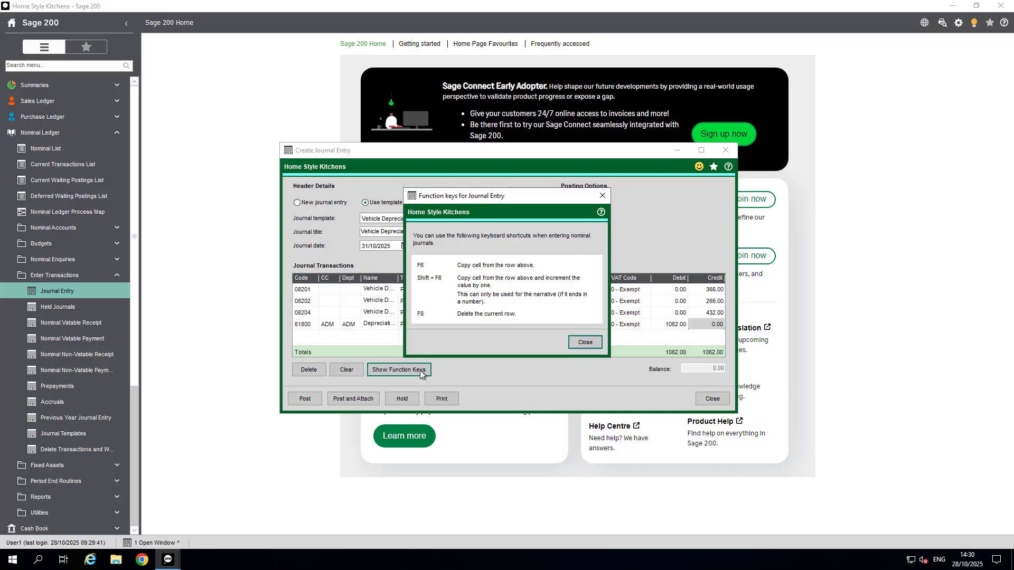
pyautogui.click(592, 341)
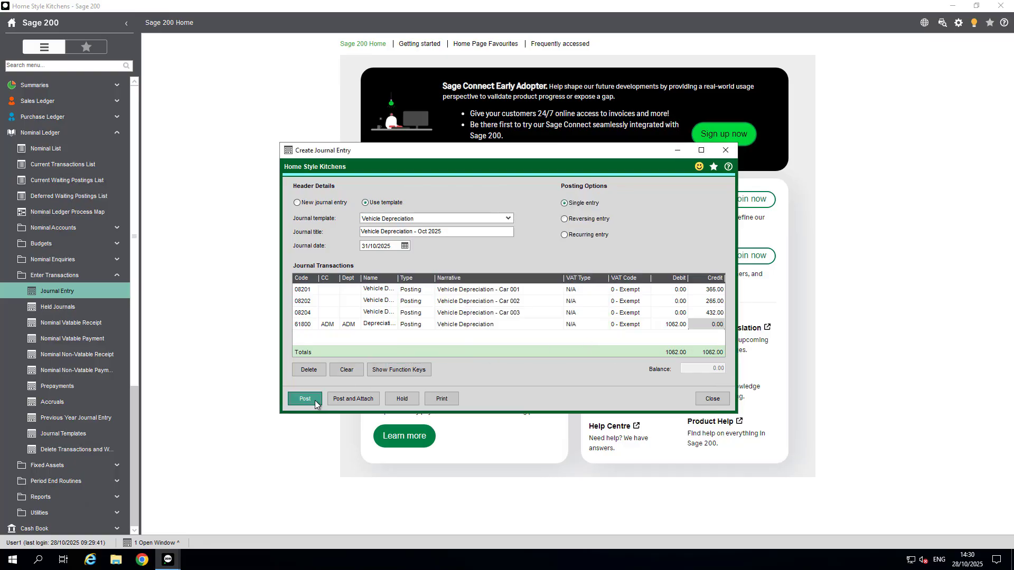
pyautogui.click(315, 399)
pyautogui.click(579, 320)
pyautogui.click(715, 397)
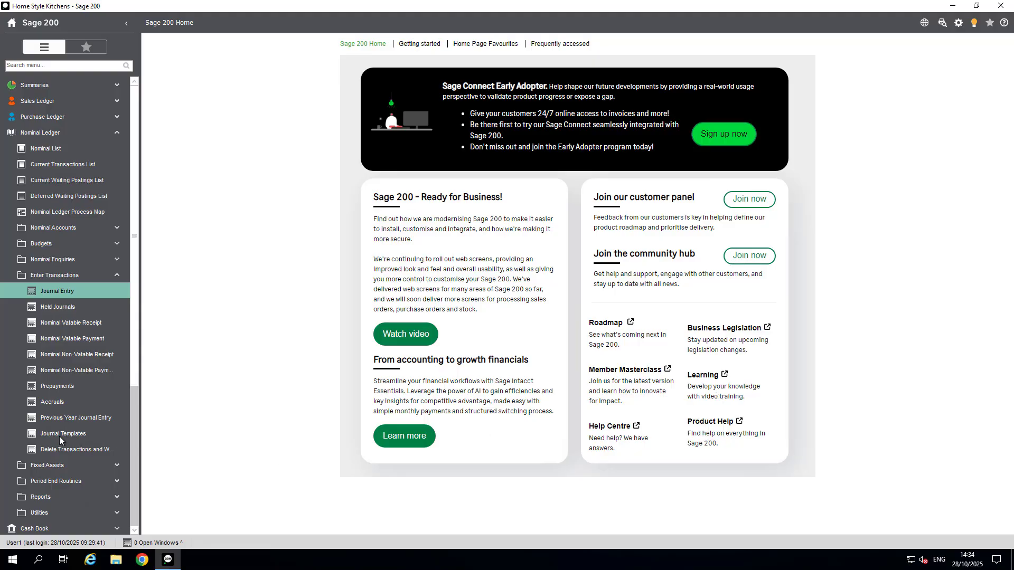
# Step: Review the function keys available when editing the Invoice Journals for Kitchen template, leaving the template unchanged
pyautogui.click(59, 433)
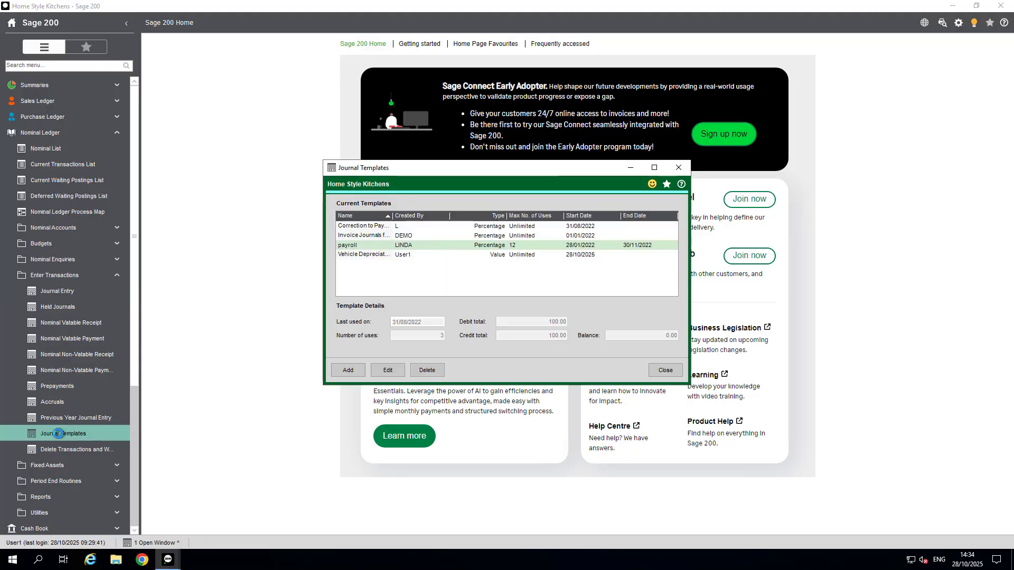
pyautogui.click(380, 236)
pyautogui.click(383, 370)
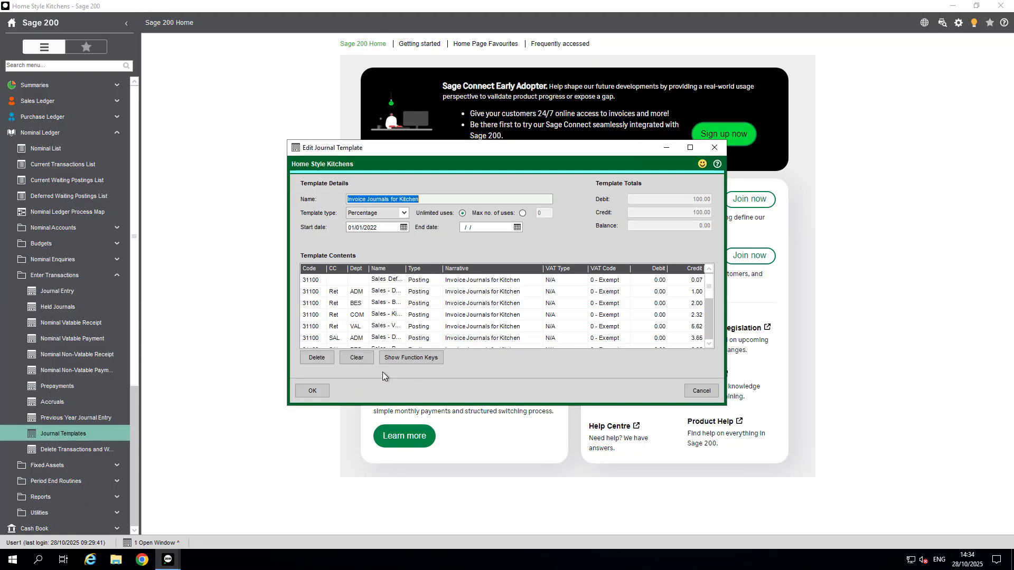
pyautogui.click(407, 354)
pyautogui.click(582, 344)
pyautogui.click(701, 390)
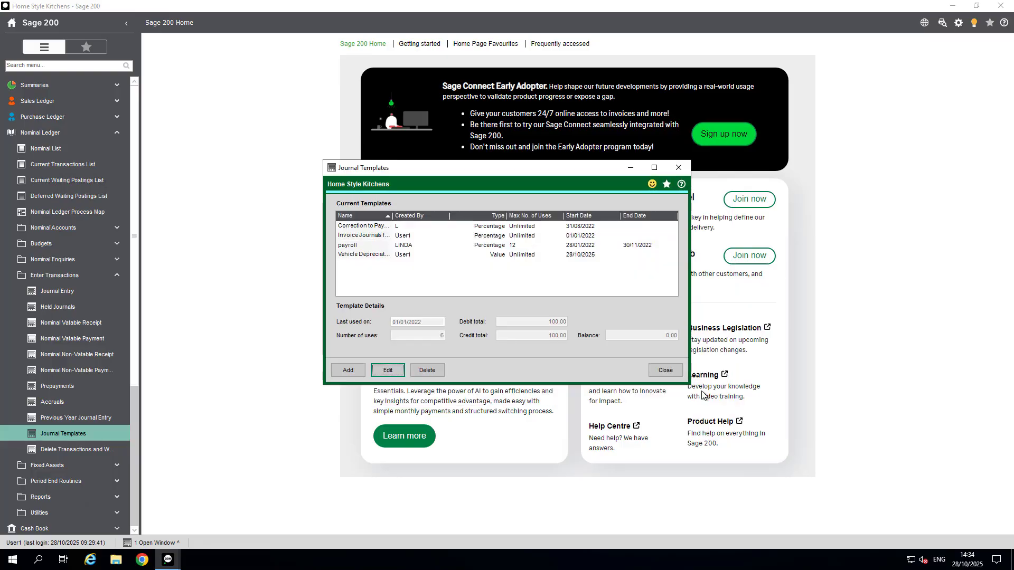
pyautogui.click(659, 373)
# Step: Set the credit on line 41200 of the previous year journal "2024 Adjustment" to 300 and review the function keys for that form
pyautogui.click(84, 422)
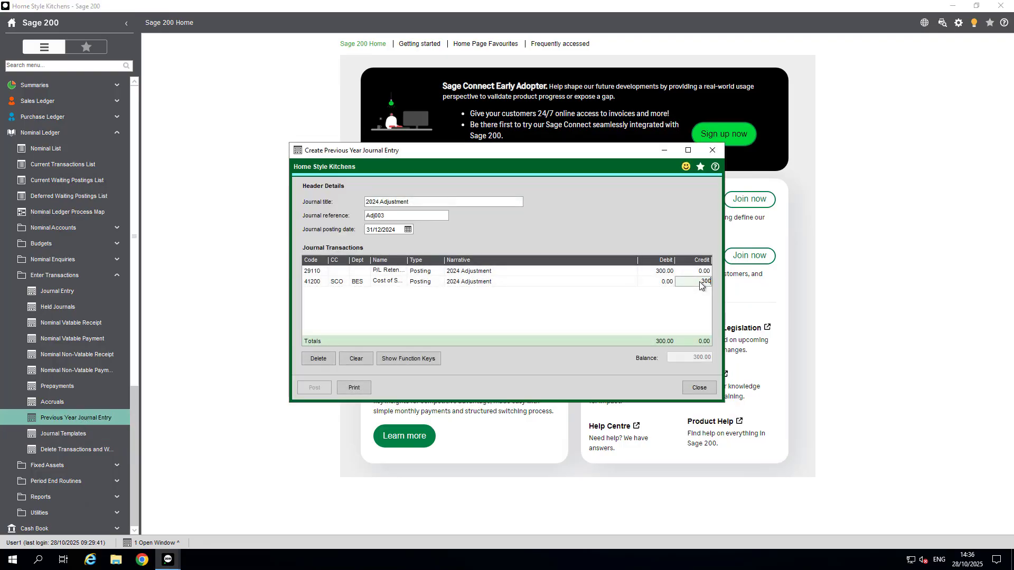
pyautogui.write('300')
pyautogui.click(668, 285)
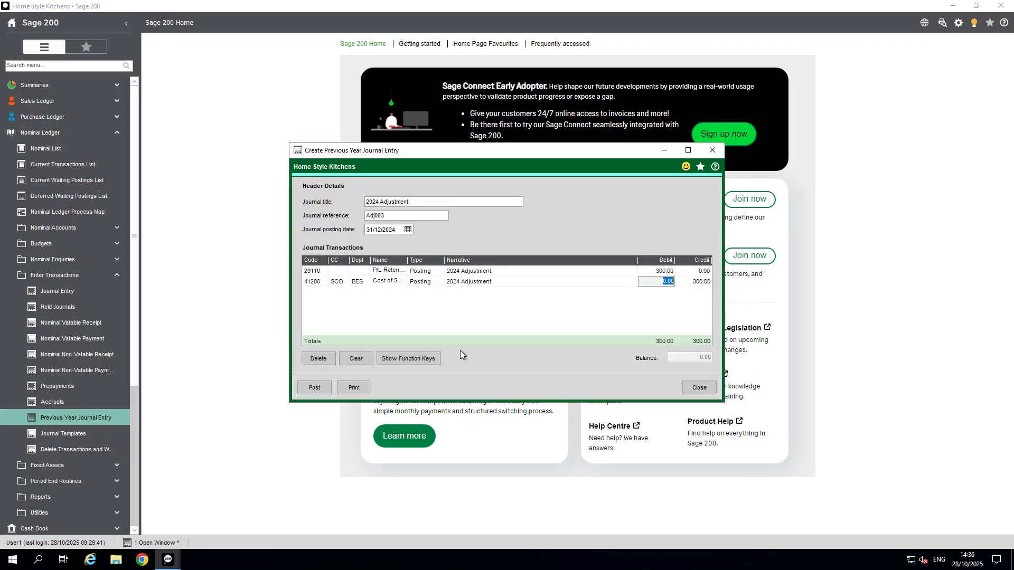
pyautogui.click(423, 360)
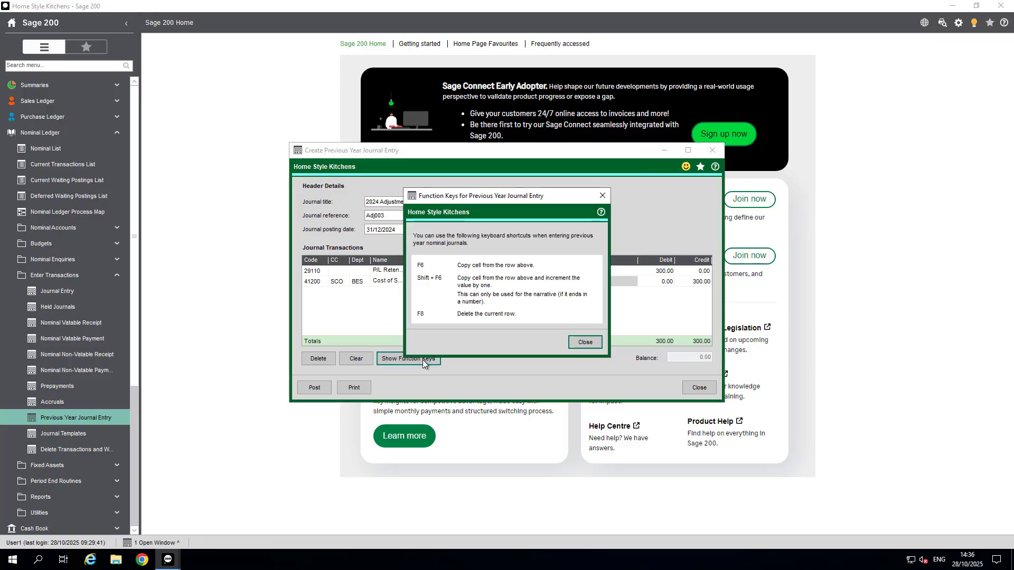
pyautogui.click(580, 342)
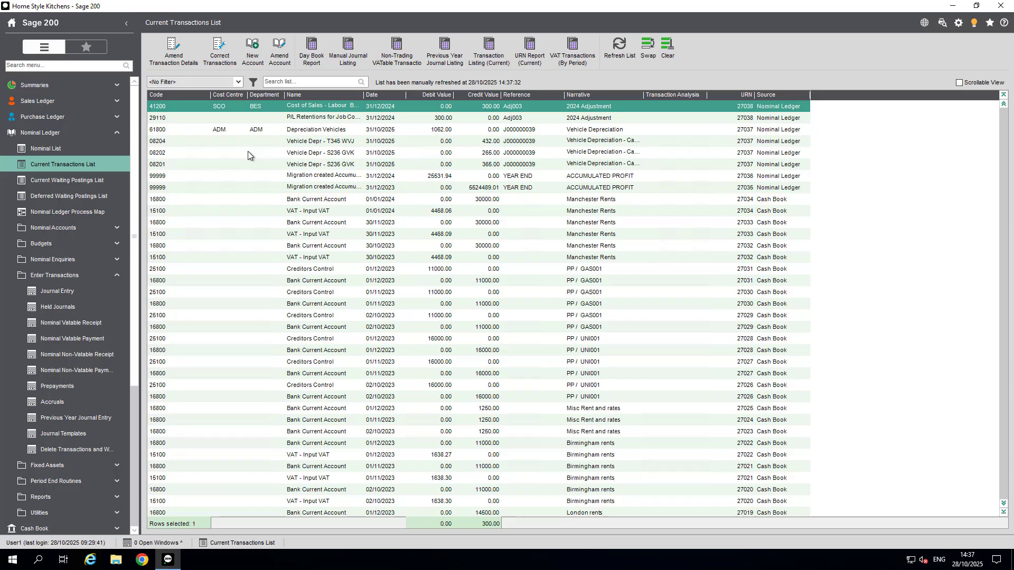
# Step: Open the posted vehicle depreciation journal for correction and change line 08202's narrative to "Vehicle Depreciation - Car 003"
pyautogui.click(320, 129)
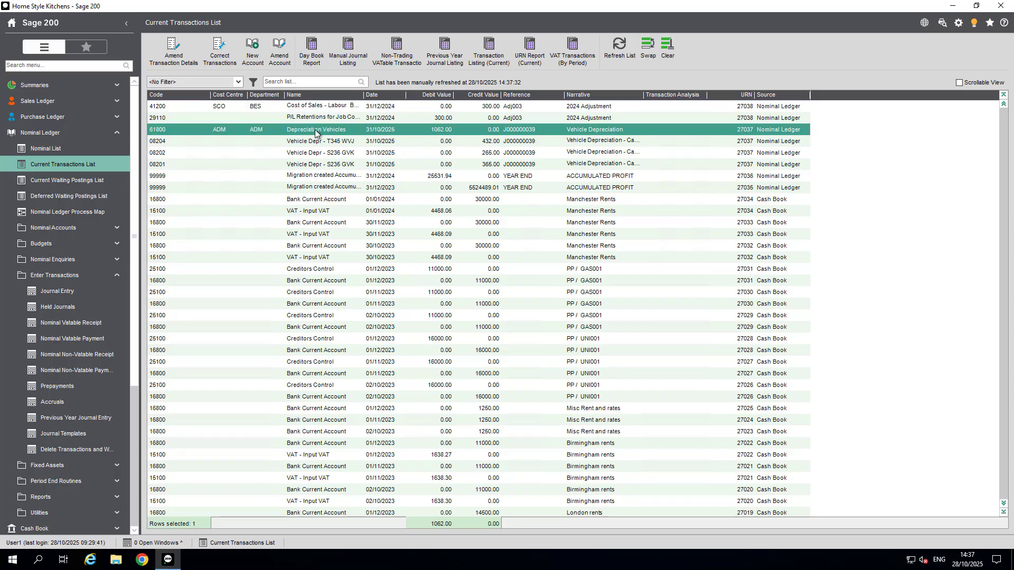
pyautogui.click(219, 53)
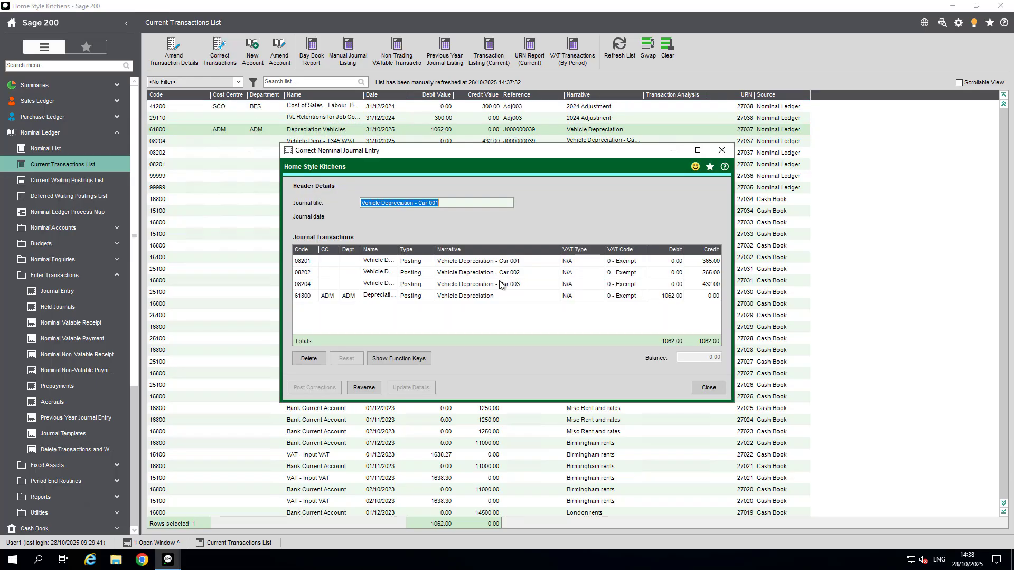
pyautogui.click(530, 274)
pyautogui.click(531, 274)
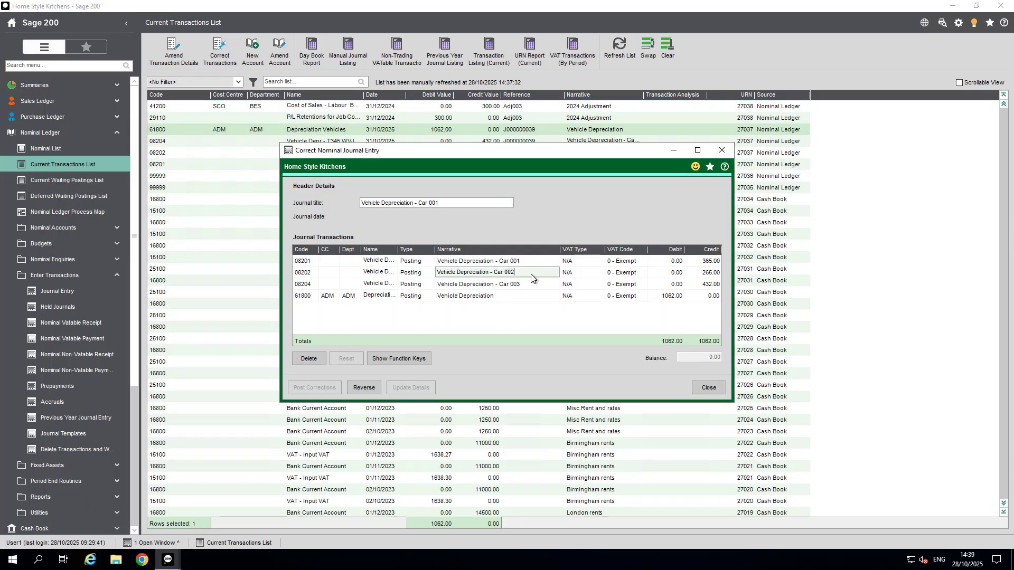
pyautogui.press('BackSpace')
pyautogui.write('3')
# Step: Increment the narrative from the row above to "Vehicle Depreciation - Car 004" on line 08204 and update the journal details
pyautogui.click(528, 285)
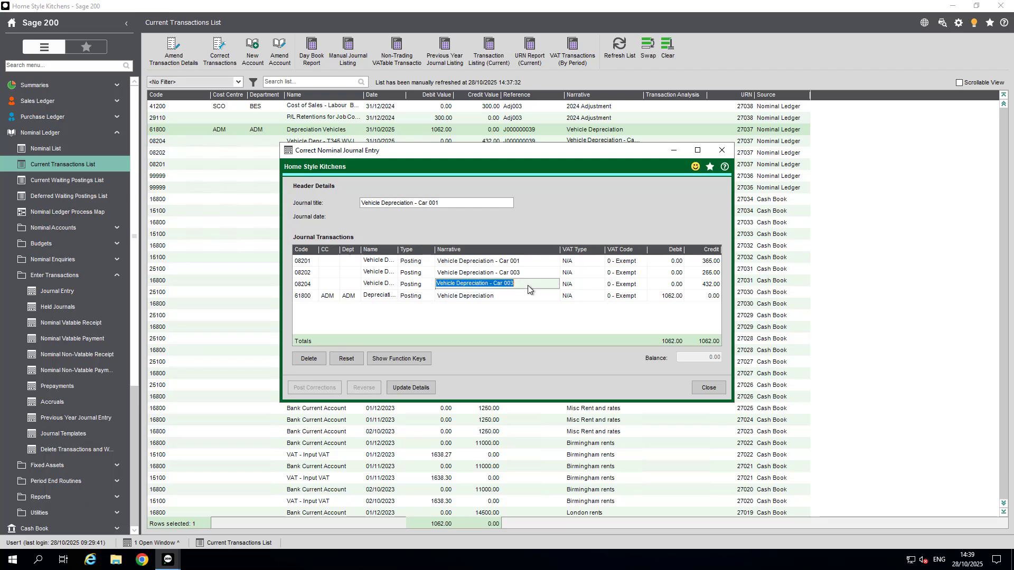
pyautogui.hotkey('shift', 'F6')
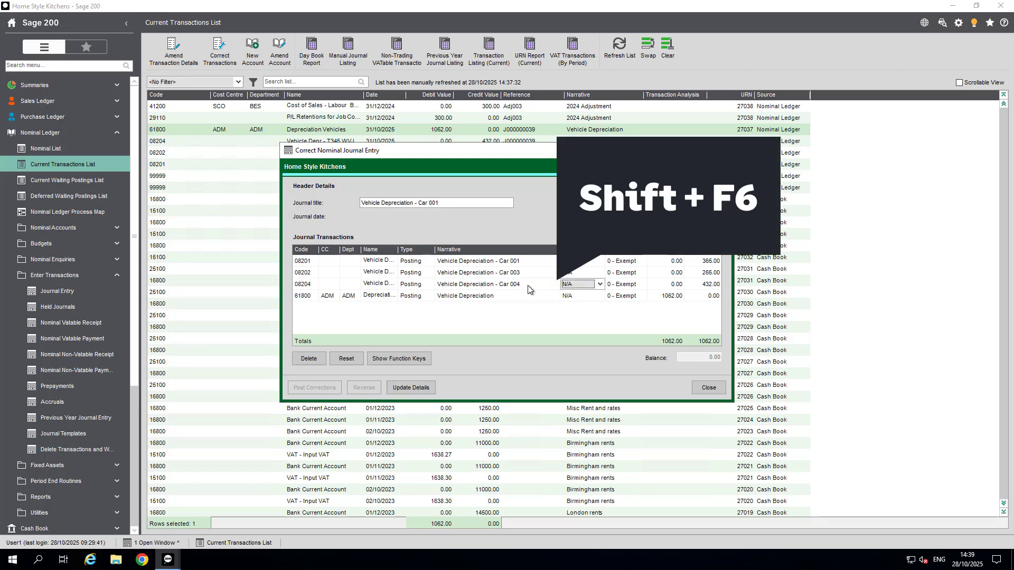
pyautogui.click(409, 389)
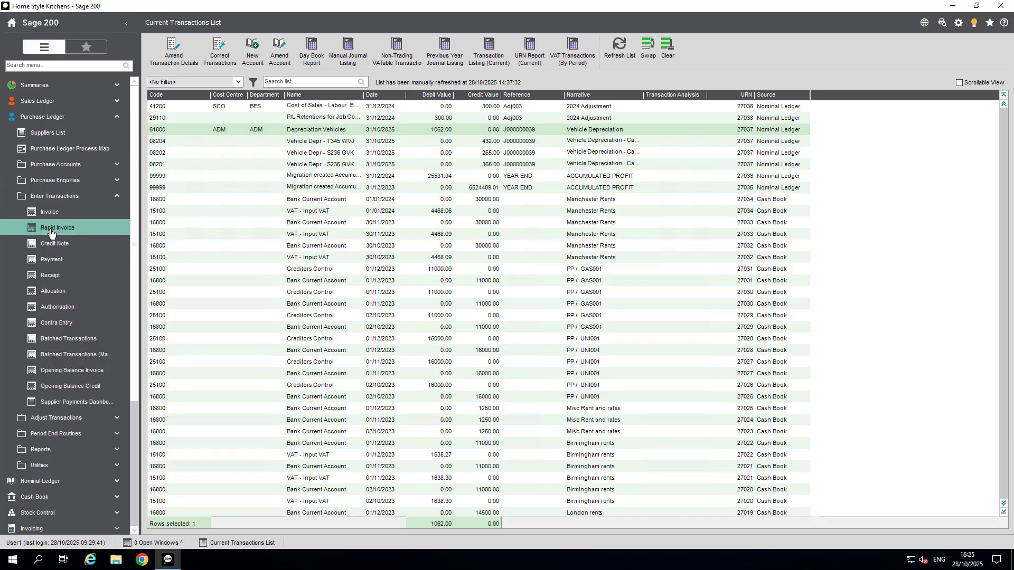
# Step: Open the rapid purchase invoice entry form and display its list of function keys
pyautogui.click(50, 231)
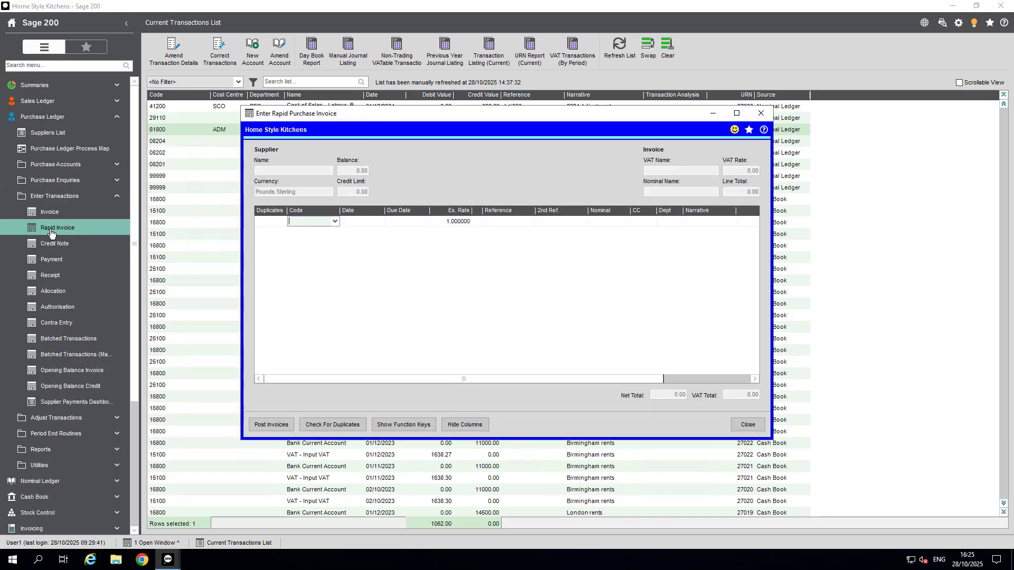
pyautogui.click(406, 434)
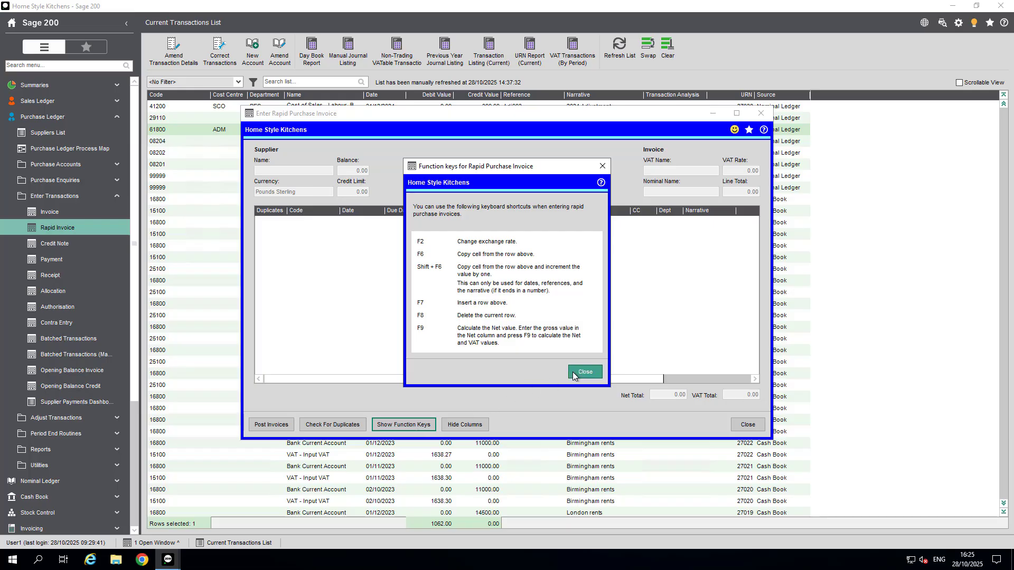
# Step: Turn off the use of function keys for data entry in the preferences and request the rapid purchase invoice function keys again
pyautogui.click(577, 373)
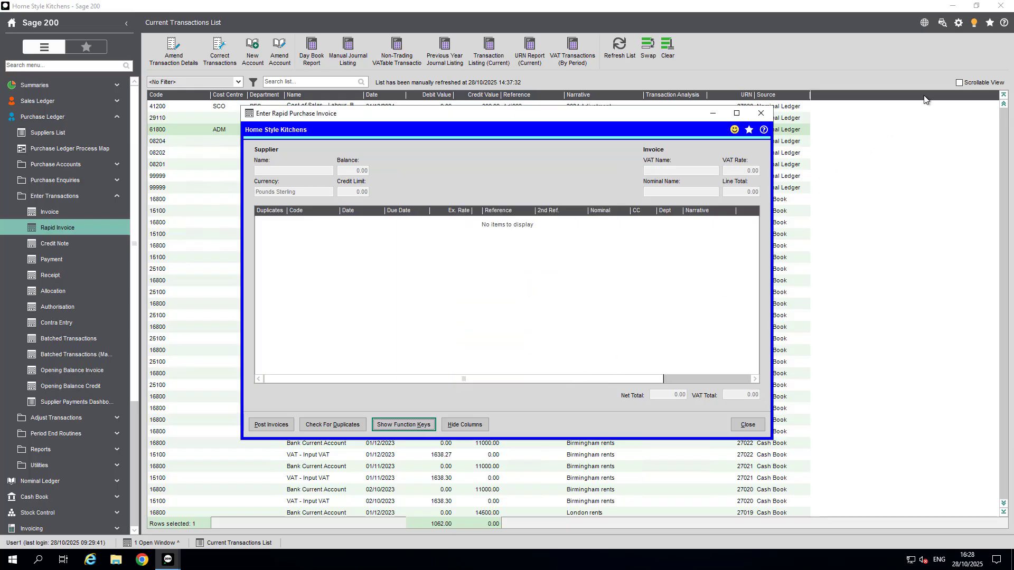
pyautogui.click(957, 25)
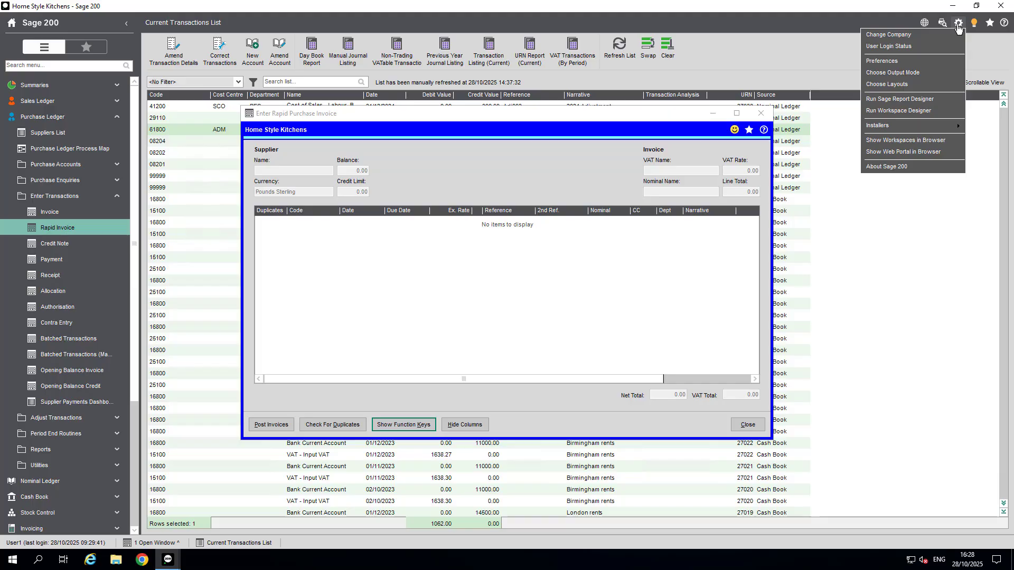
pyautogui.click(904, 60)
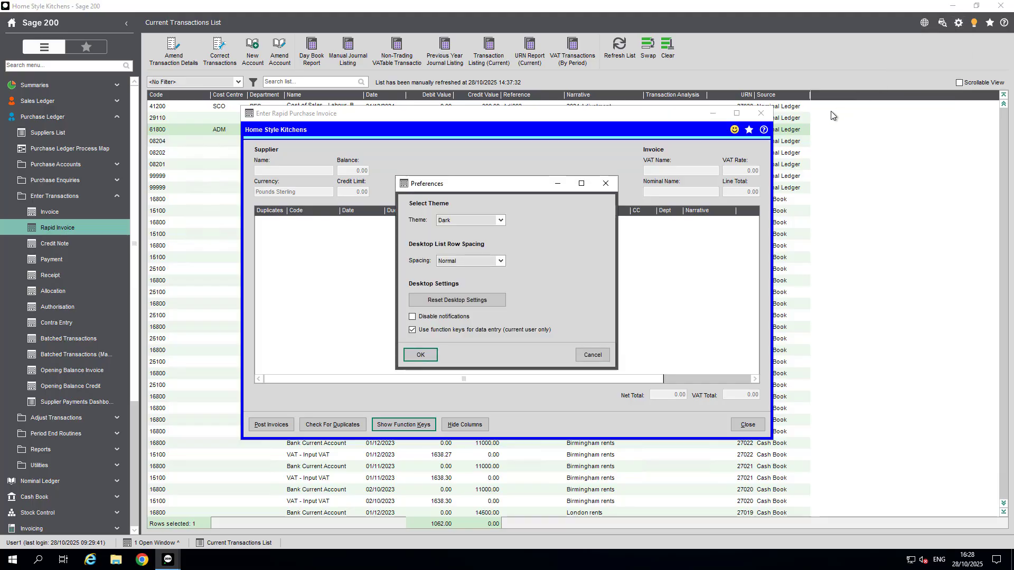
pyautogui.click(412, 330)
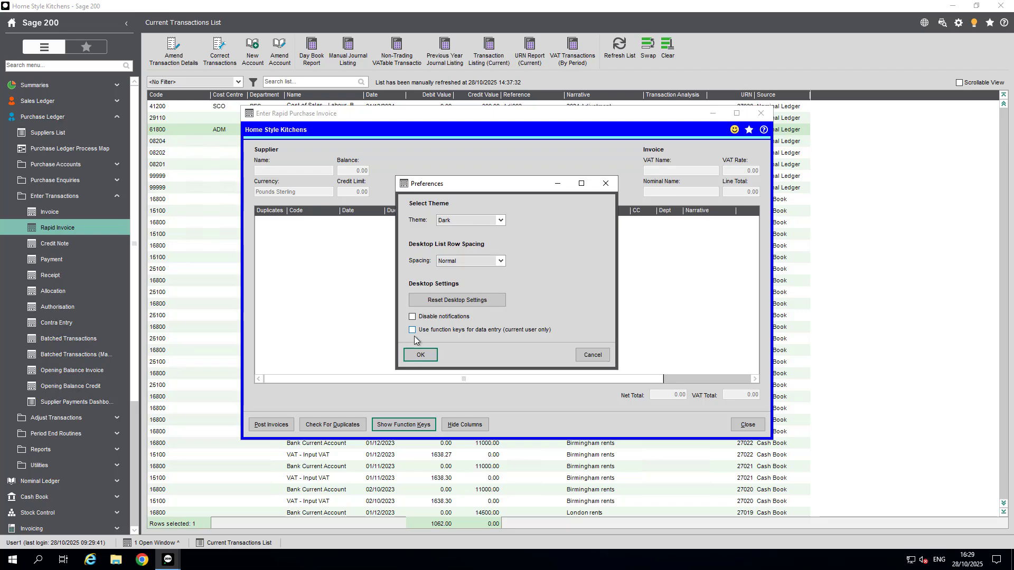
pyautogui.click(421, 355)
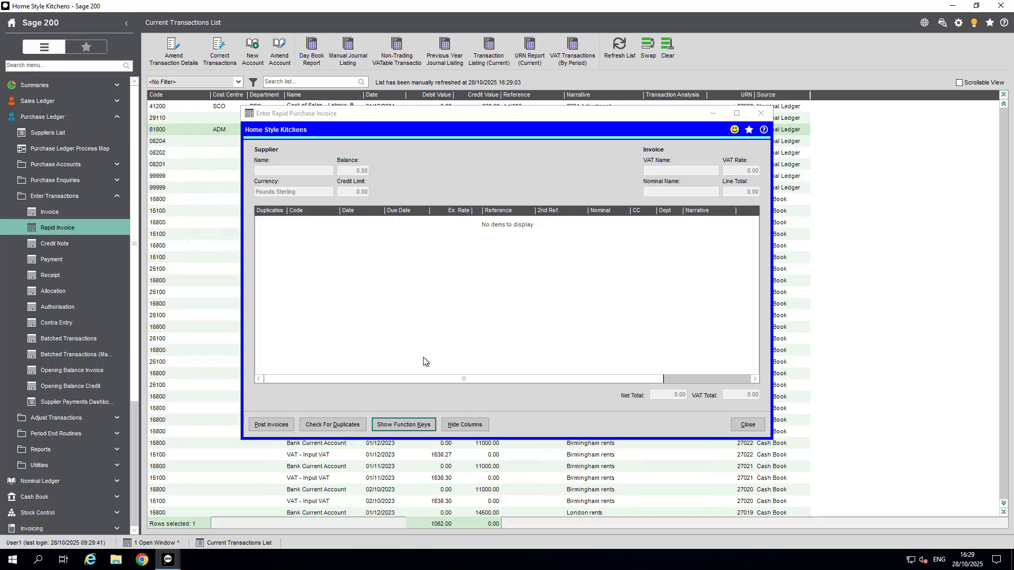
pyautogui.click(416, 426)
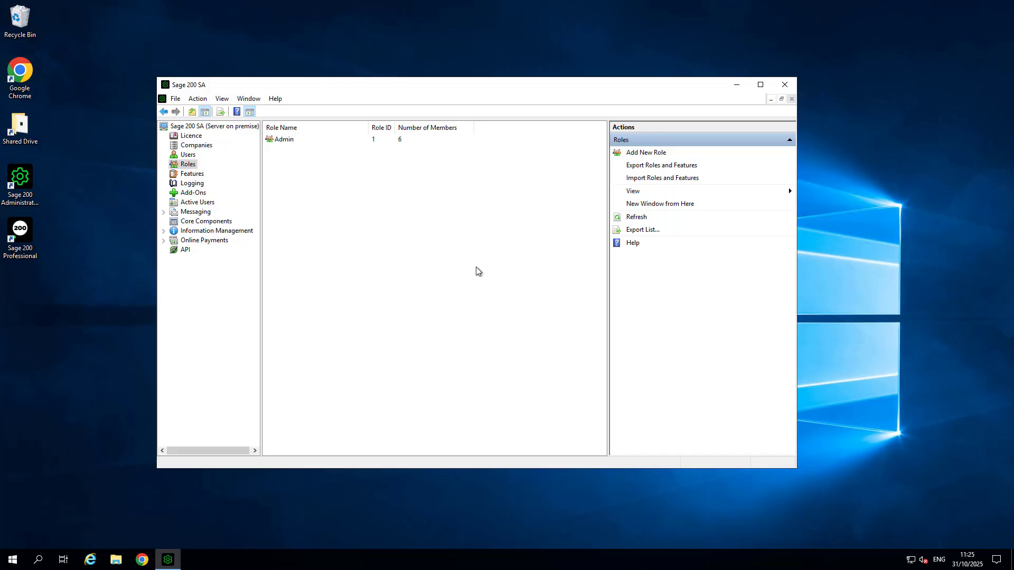
pyautogui.rightClick(192, 166)
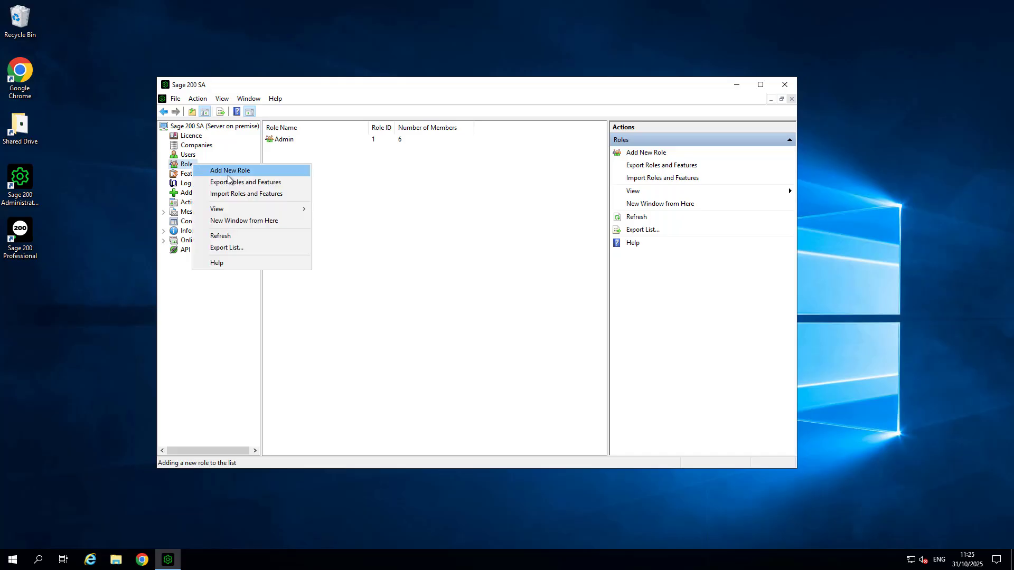
pyautogui.click(348, 177)
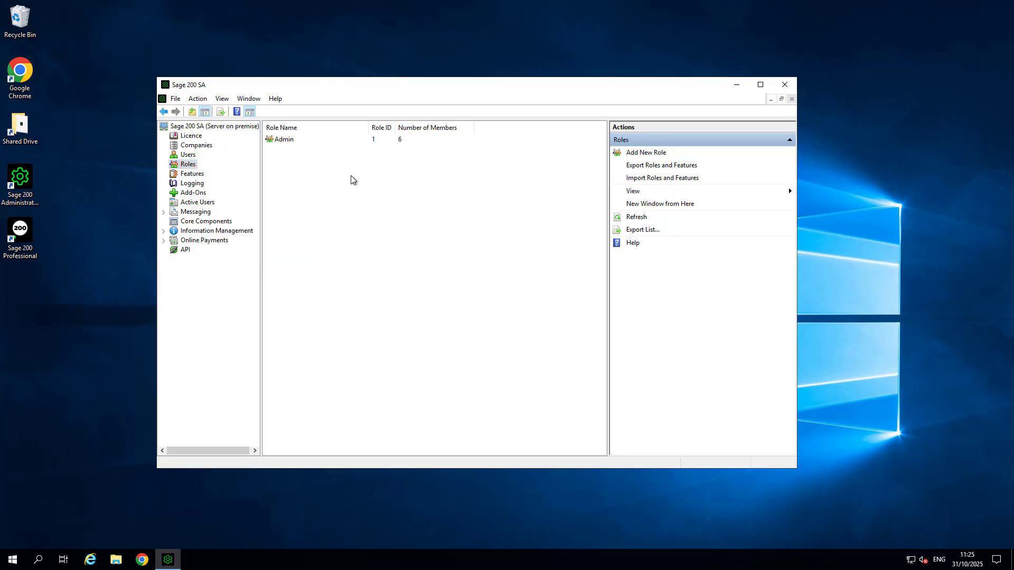
pyautogui.rightClick(353, 180)
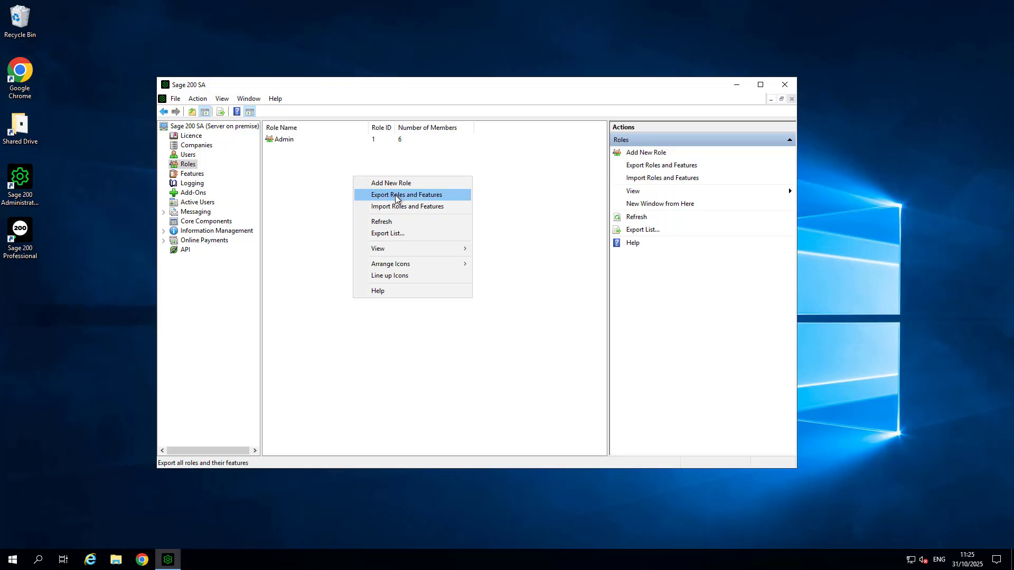
pyautogui.click(494, 206)
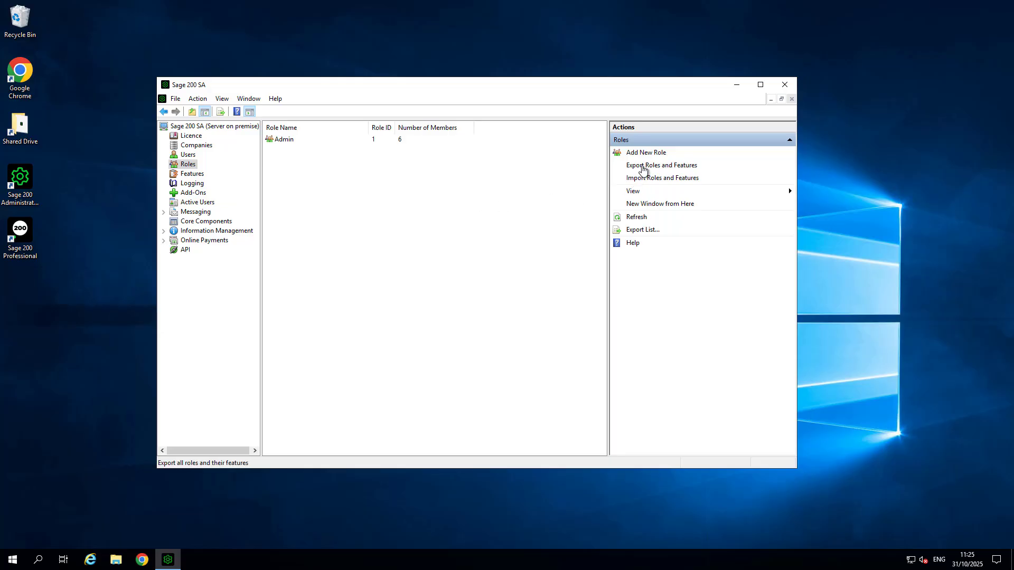
# Step: Export all roles and features from Sage 200 System Administration to an XML file named "Admin role" in the Downloads folder
pyautogui.click(642, 166)
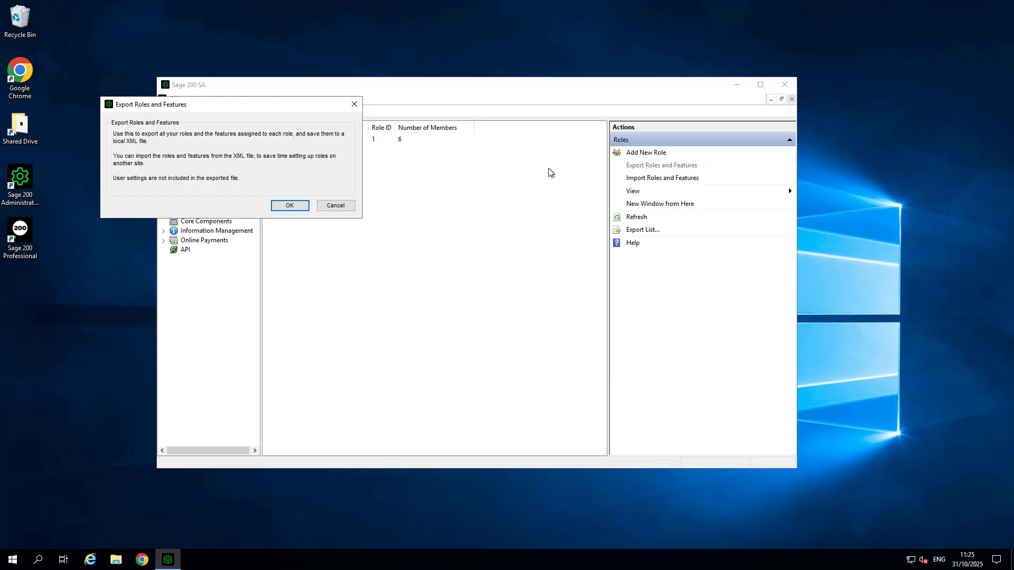
pyautogui.click(290, 206)
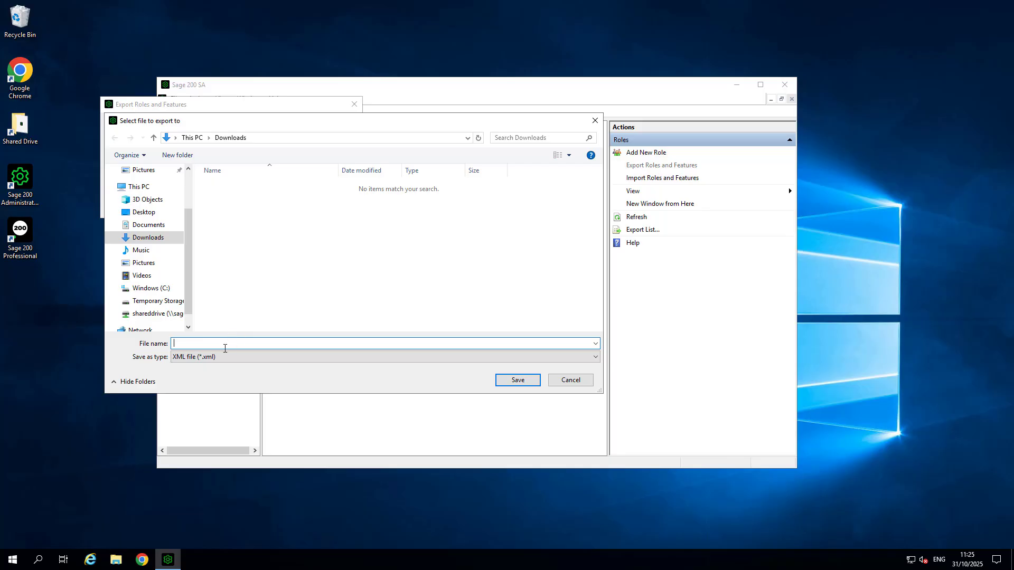
pyautogui.write('Admin role')
pyautogui.click(515, 381)
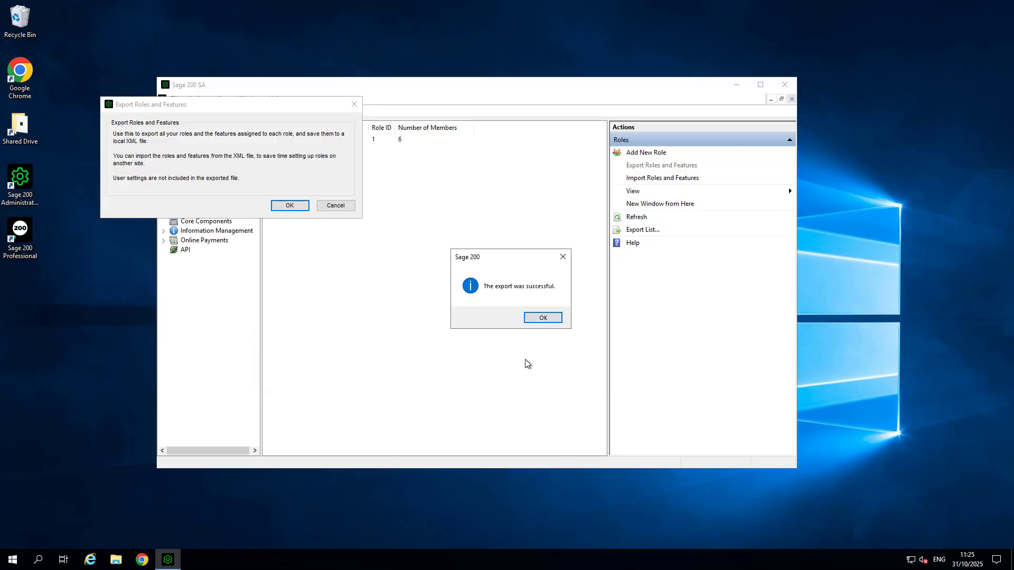
pyautogui.click(544, 319)
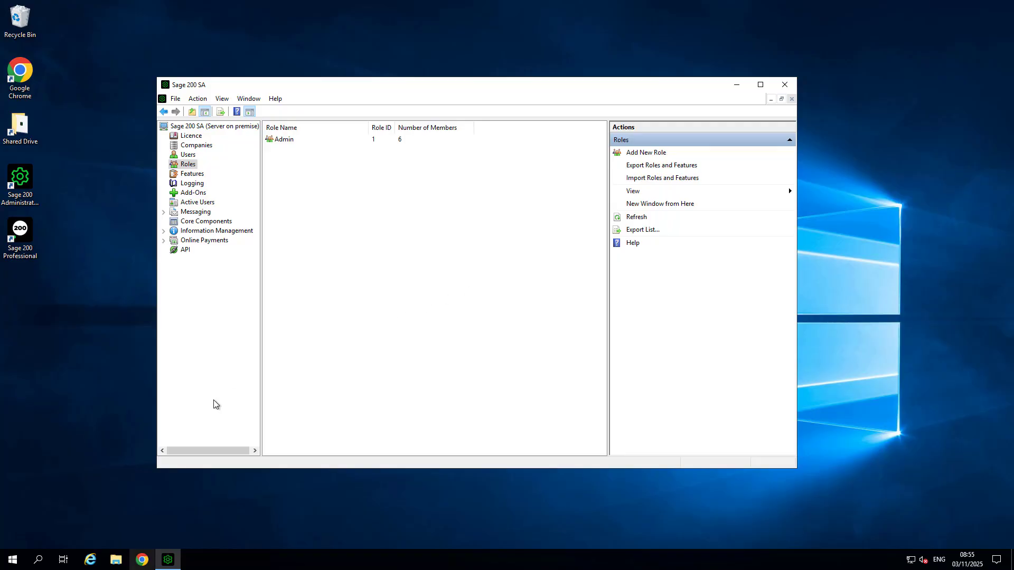
# Step: Open the exported Admin role.xml from Downloads in File Explorer and read through the product help page on importing roles and features
pyautogui.click(116, 560)
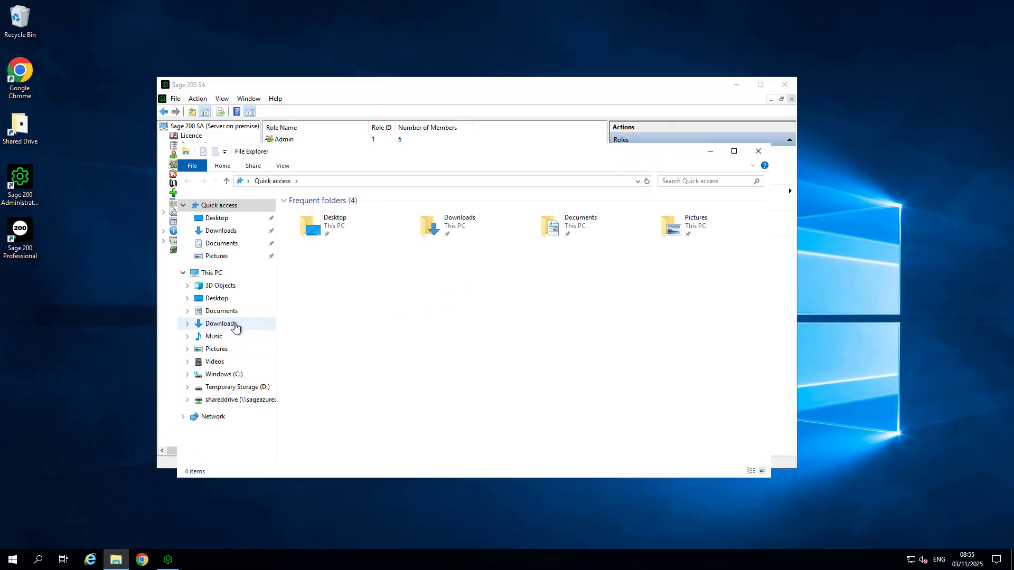
pyautogui.click(234, 324)
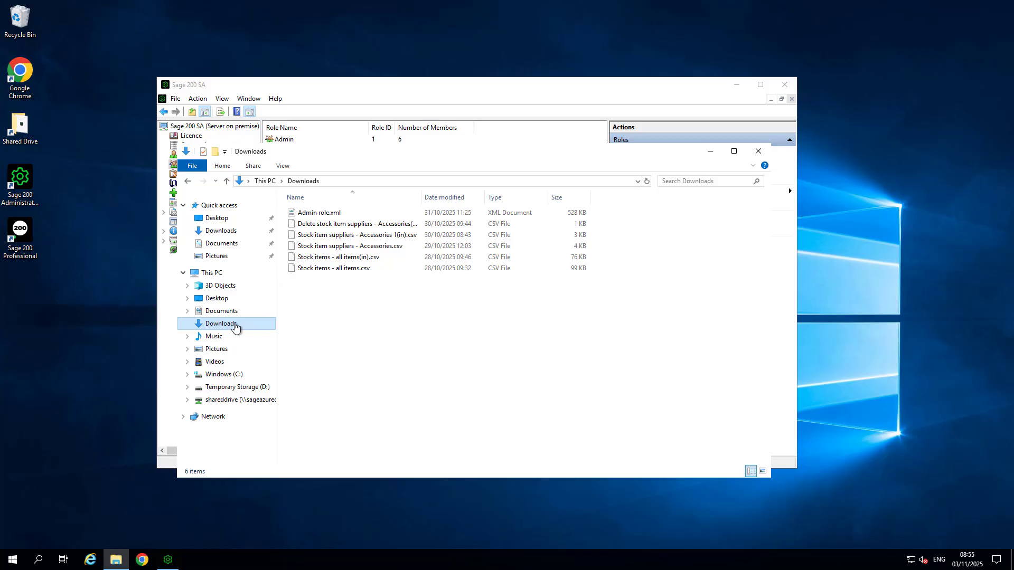
pyautogui.doubleClick(320, 212)
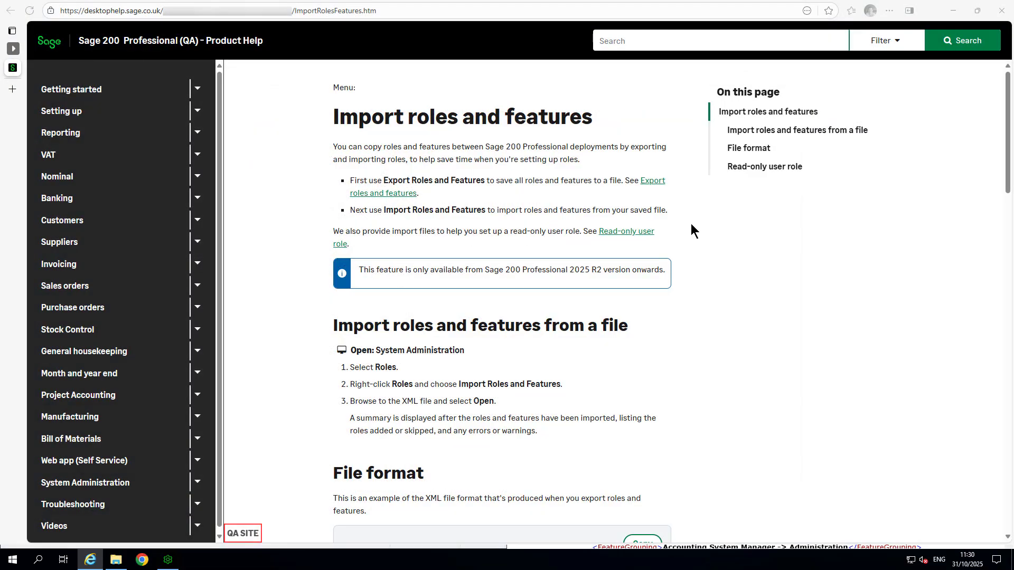
pyautogui.middleClick(690, 231)
pyautogui.scroll(-8, 689, 271)
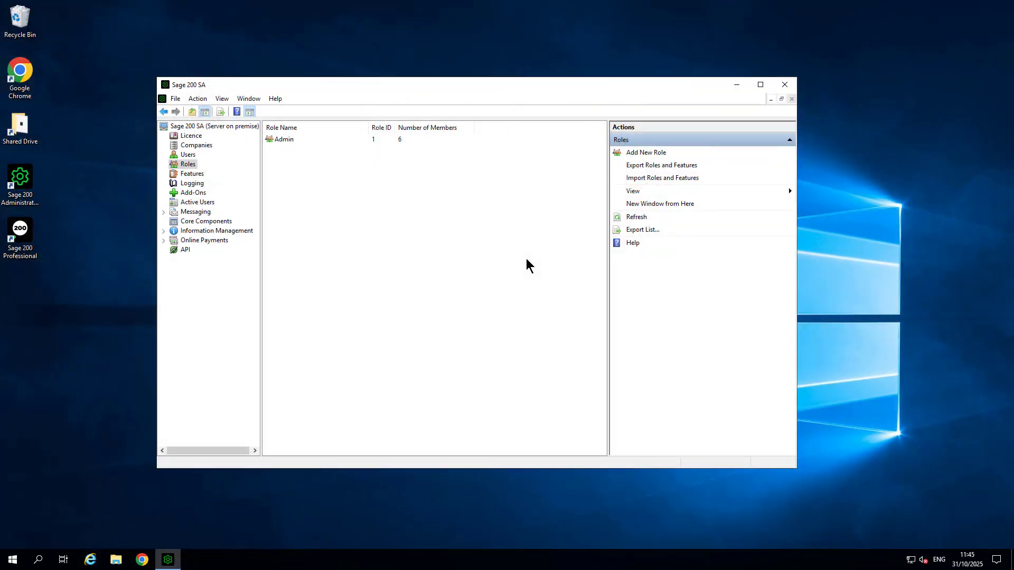
# Step: Start the Import Roles and Features command for the roles in Sage 200 System Administration
pyautogui.rightClick(185, 165)
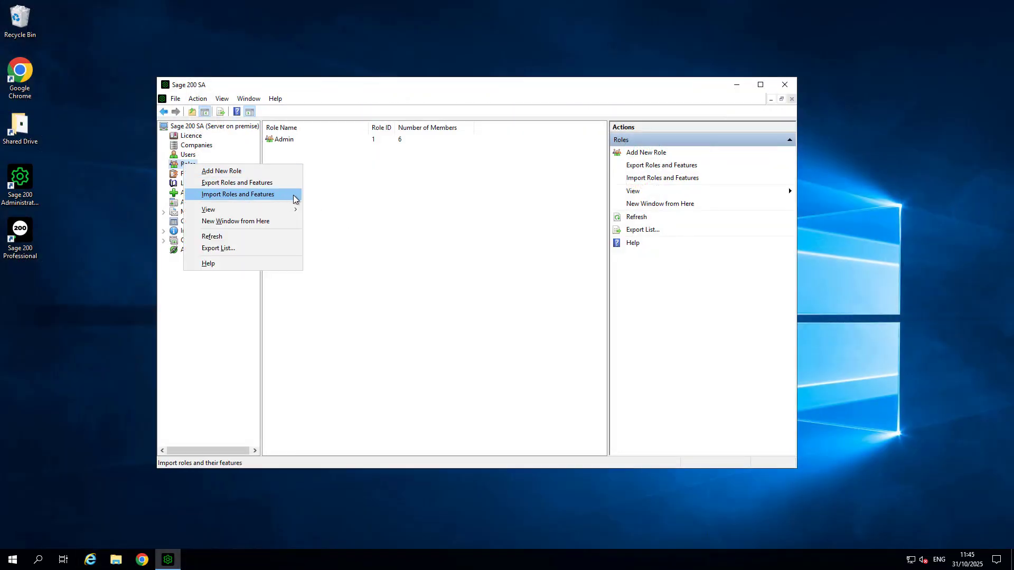
pyautogui.click(380, 193)
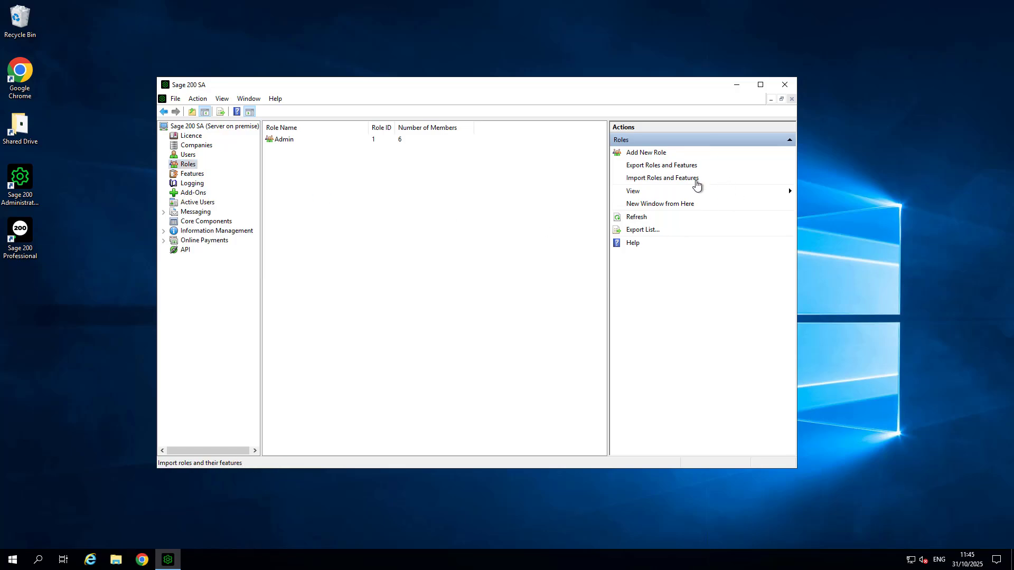
pyautogui.rightClick(374, 193)
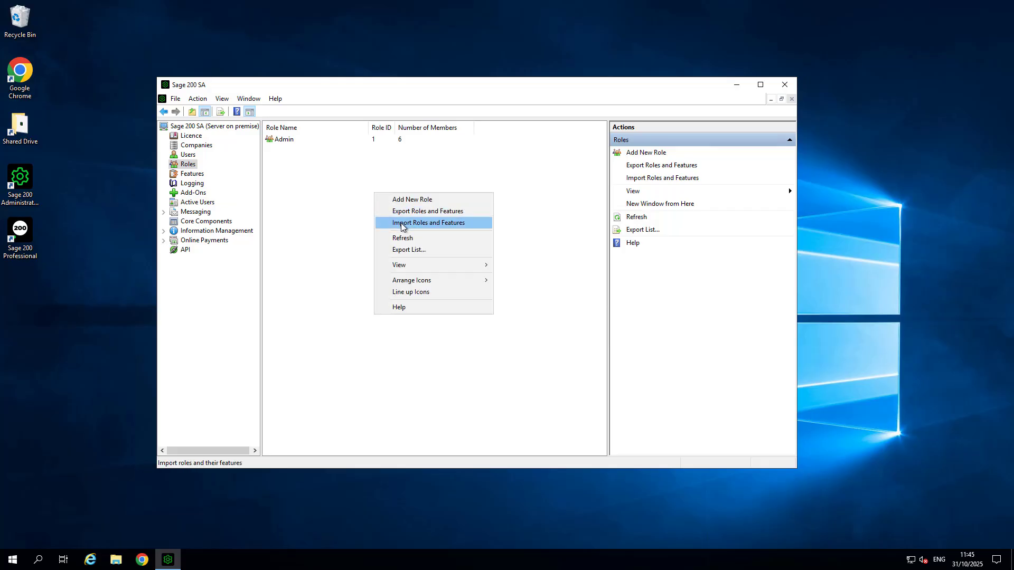
pyautogui.click(402, 226)
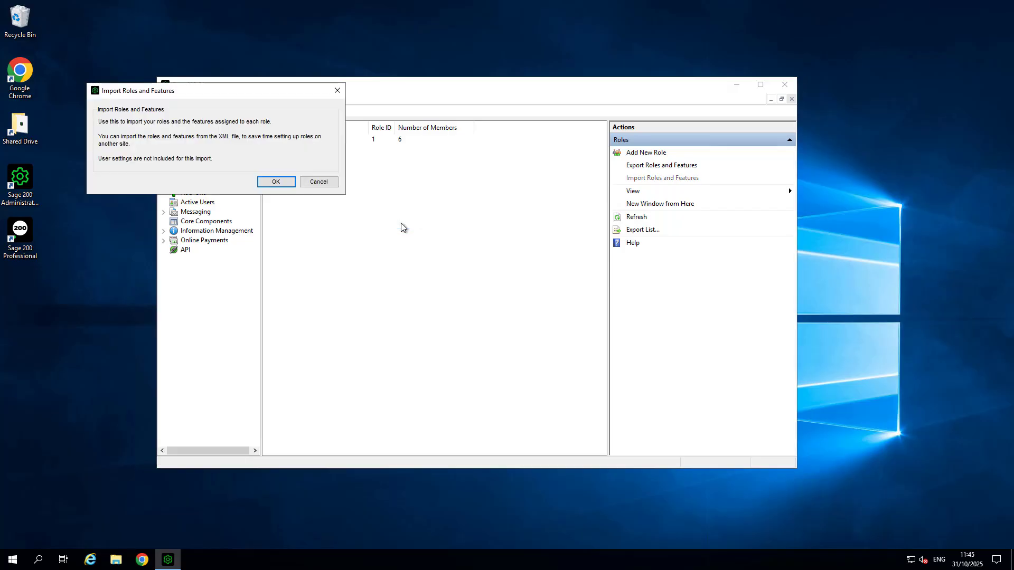
# Step: Download ReadOnlyUserBOM.xml from the read-only user role section of the import help page and save it in Downloads
pyautogui.press('F1')
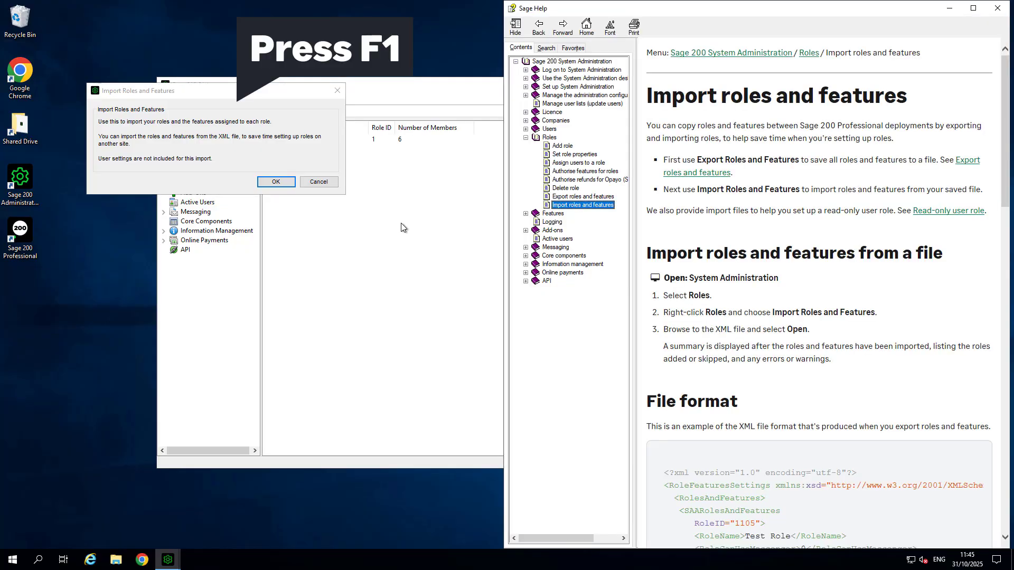
pyautogui.click(949, 212)
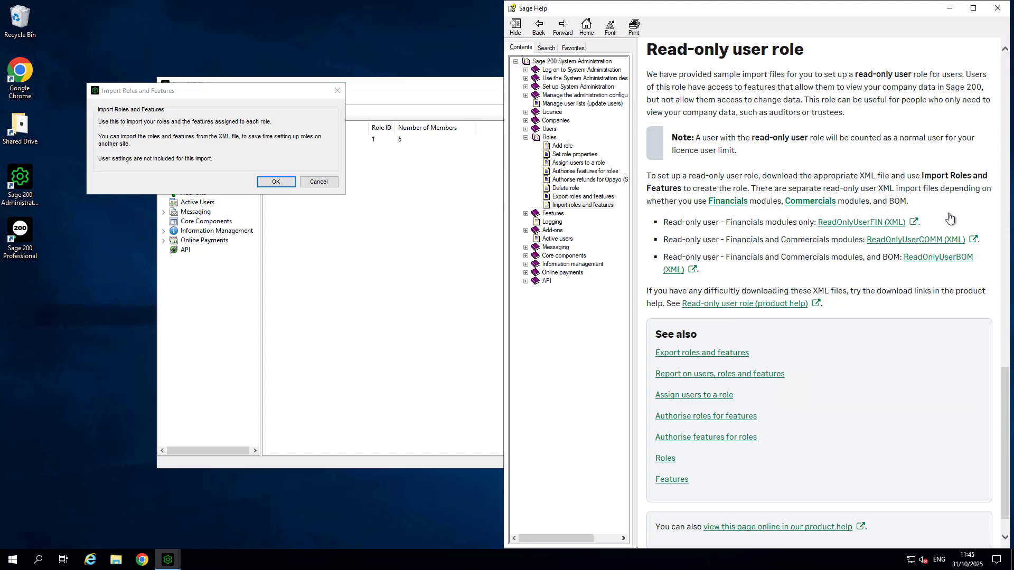
pyautogui.click(939, 263)
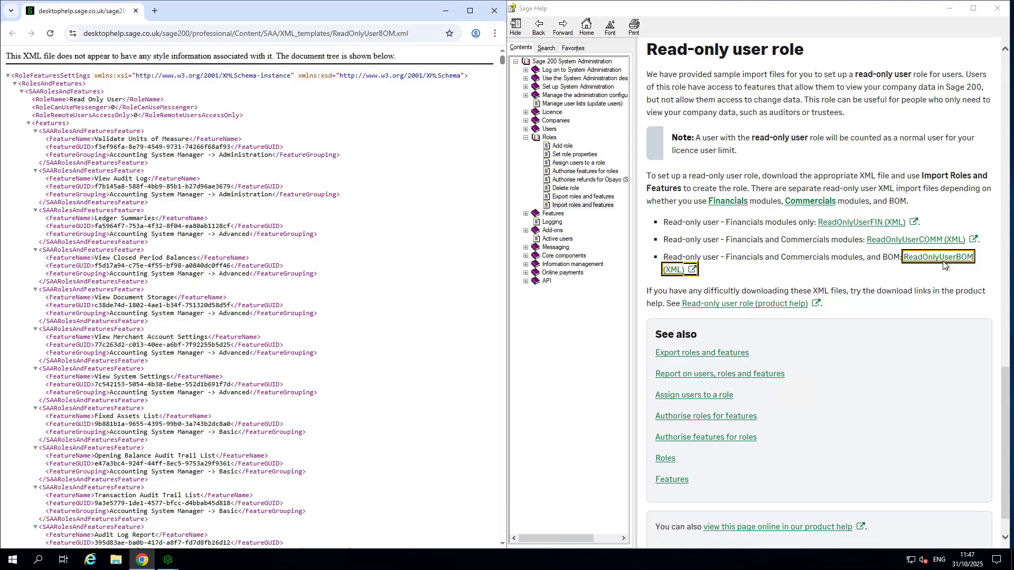
pyautogui.rightClick(417, 188)
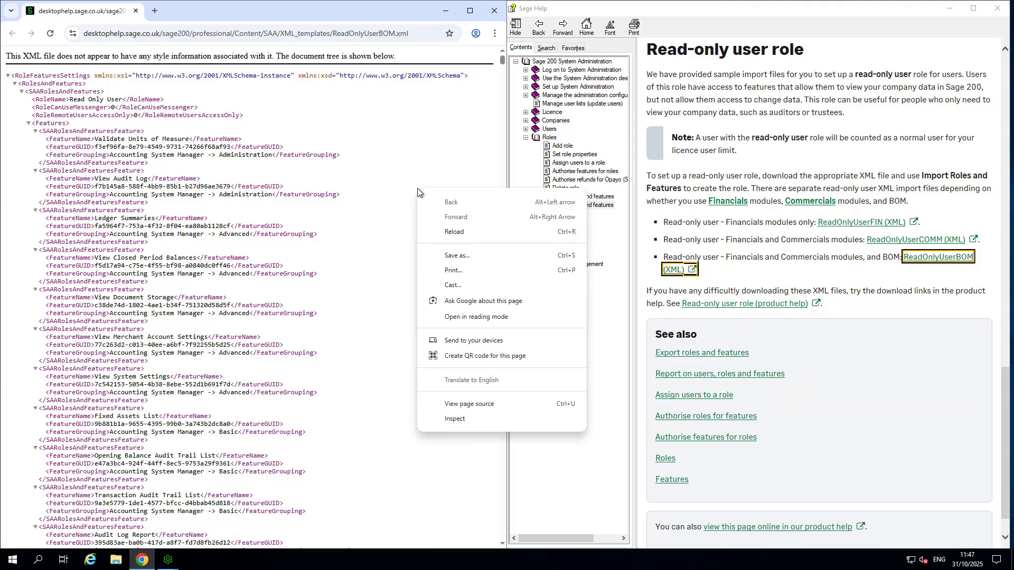
pyautogui.click(450, 256)
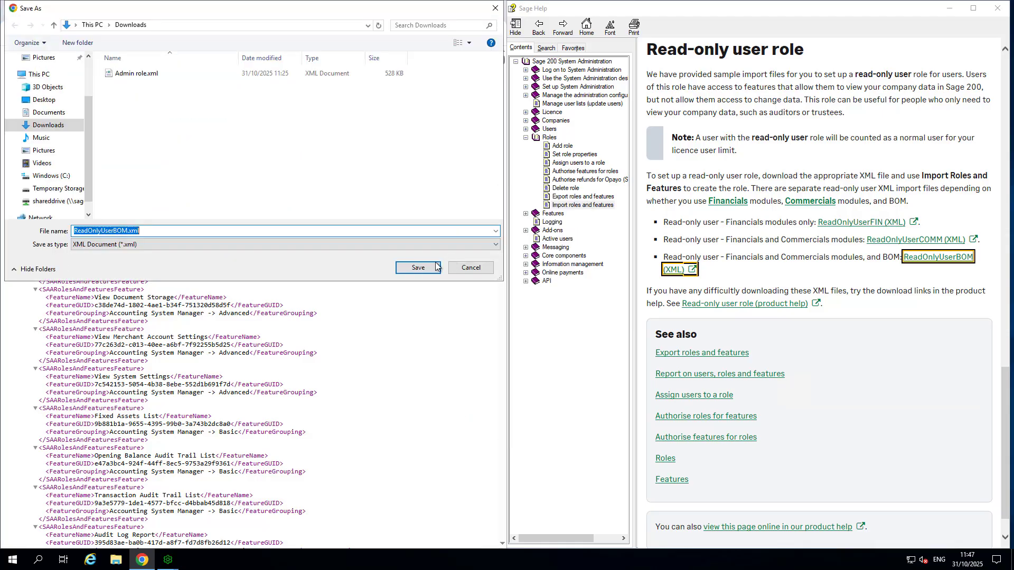
pyautogui.click(418, 267)
pyautogui.click(444, 10)
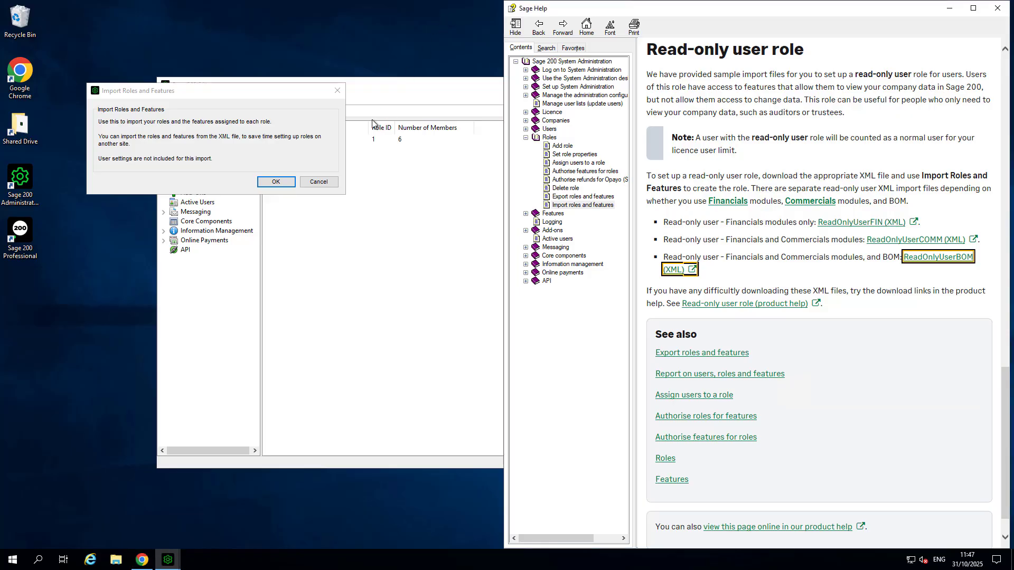
# Step: Import the read-only user role and its features from ReadOnlyUserBOM.xml
pyautogui.click(278, 182)
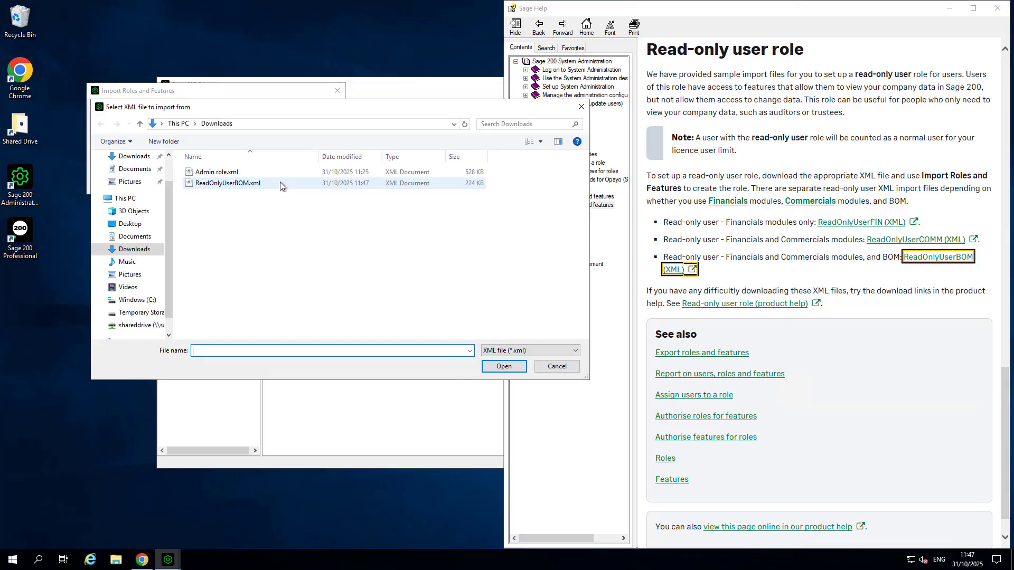
pyautogui.click(244, 185)
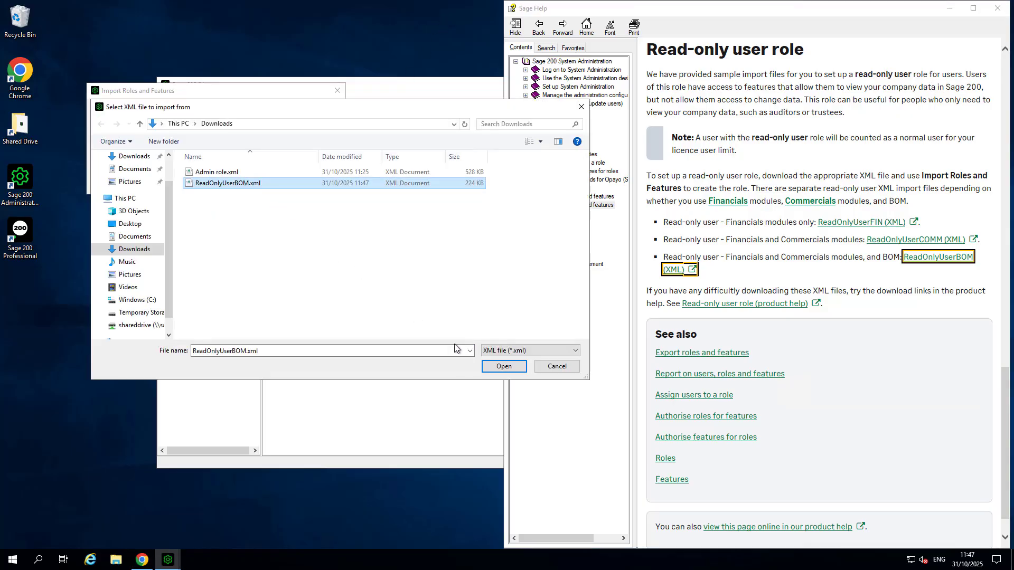
pyautogui.click(499, 366)
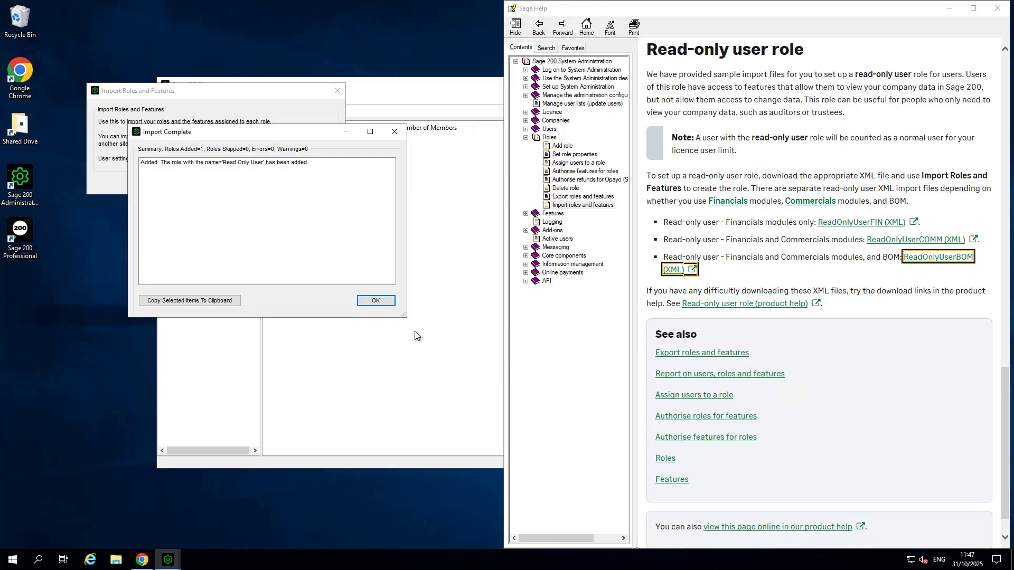
pyautogui.click(375, 301)
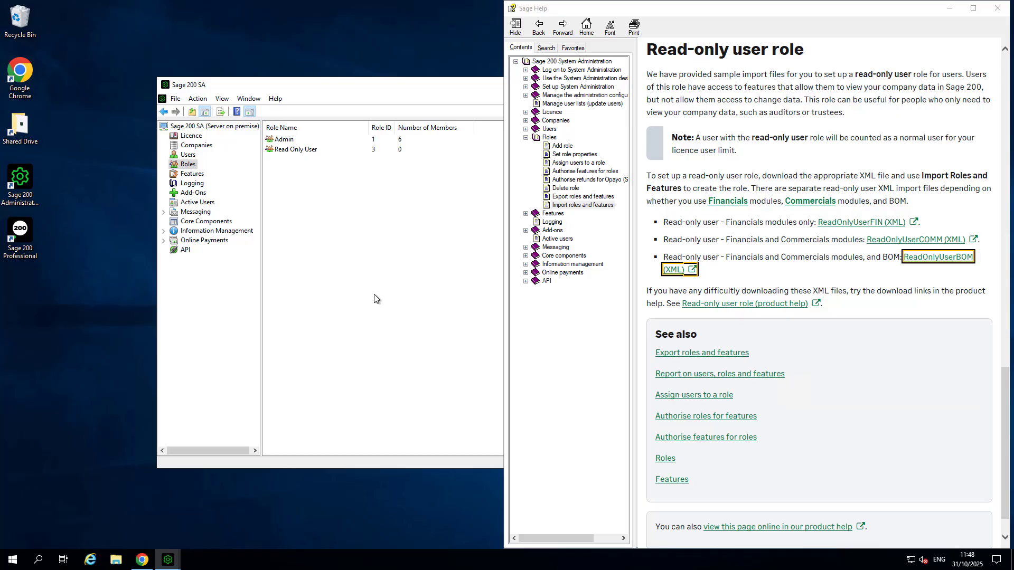
# Step: Open the feature authorisations for the Read Only User role and move their window clear of the roles list
pyautogui.rightClick(306, 151)
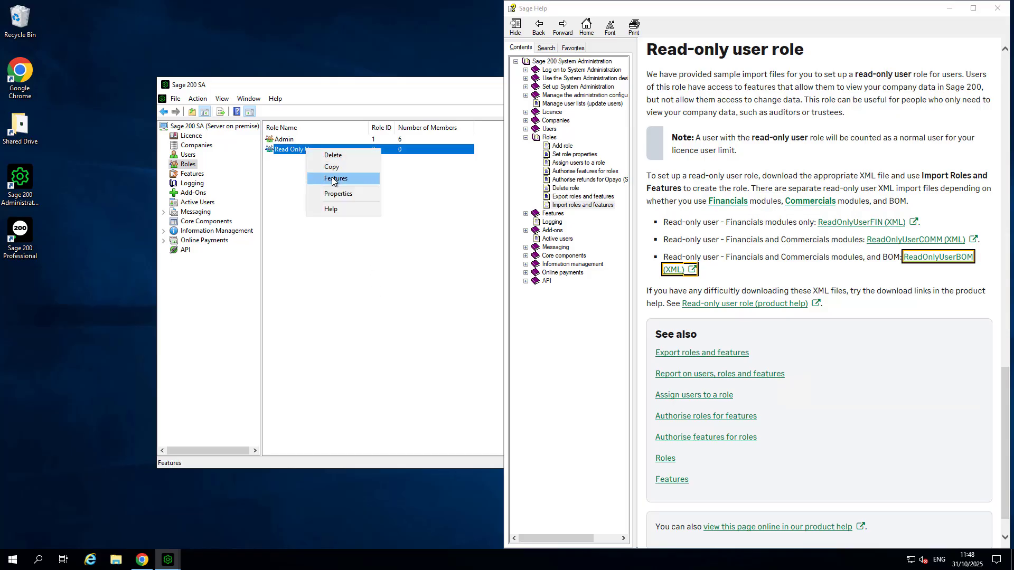
pyautogui.click(331, 180)
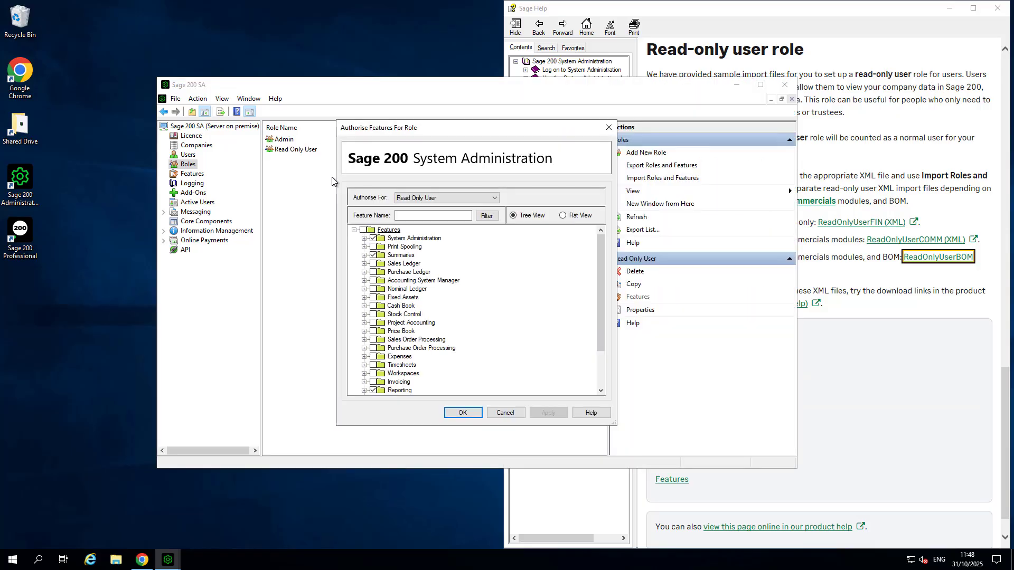
pyautogui.moveTo(439, 126); pyautogui.dragTo(620, 125)
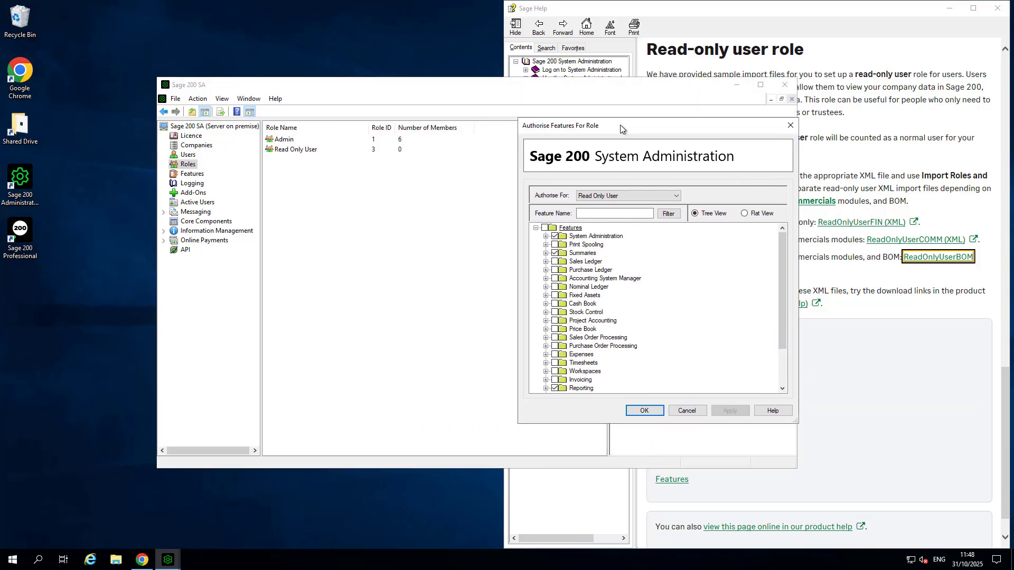
# Step: Expand the Basic features under Sales Ledger for the Read Only User role and switch to Chrome to compare them with ReadOnlyUserBOM.xml
pyautogui.click(546, 261)
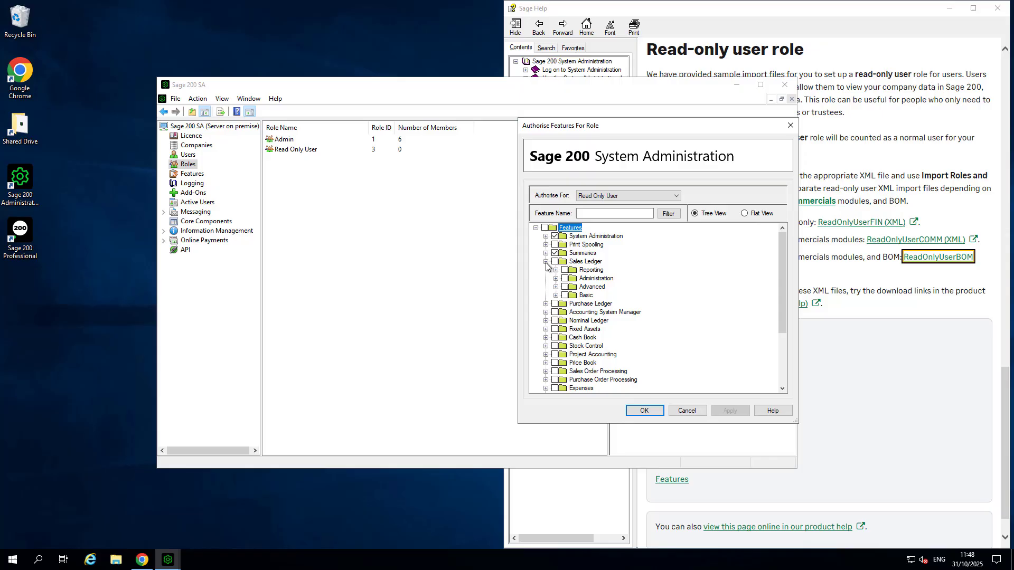
pyautogui.click(556, 295)
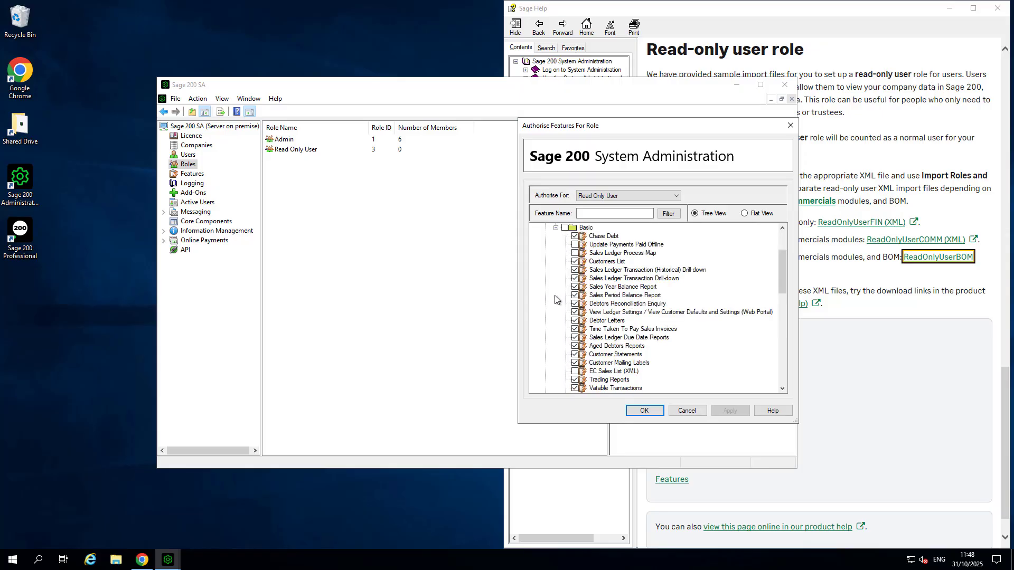
pyautogui.click(142, 559)
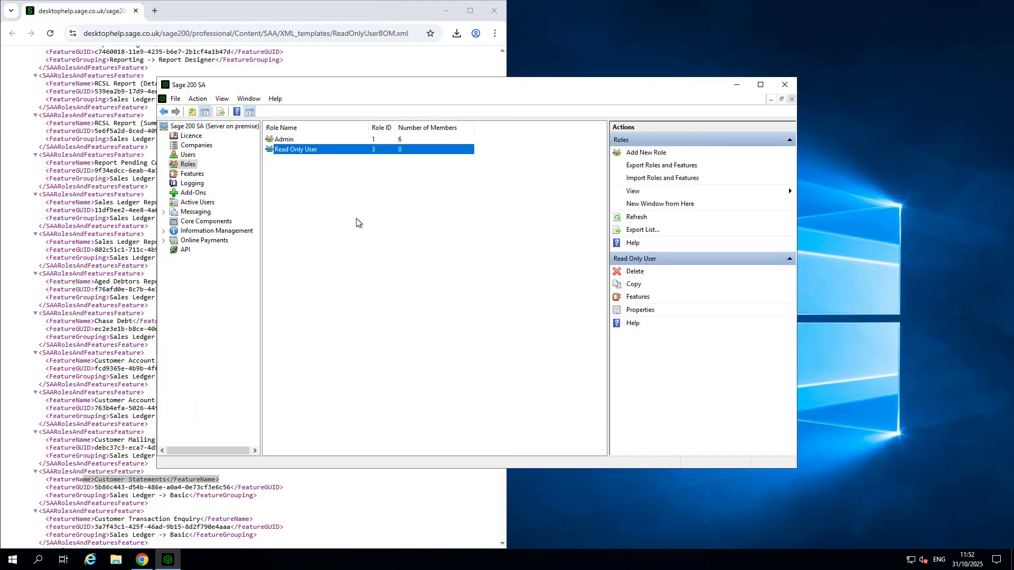
# Step: Replace User1's Admin role membership with the Read Only User role and save the user's properties
pyautogui.click(188, 154)
pyautogui.click(296, 191)
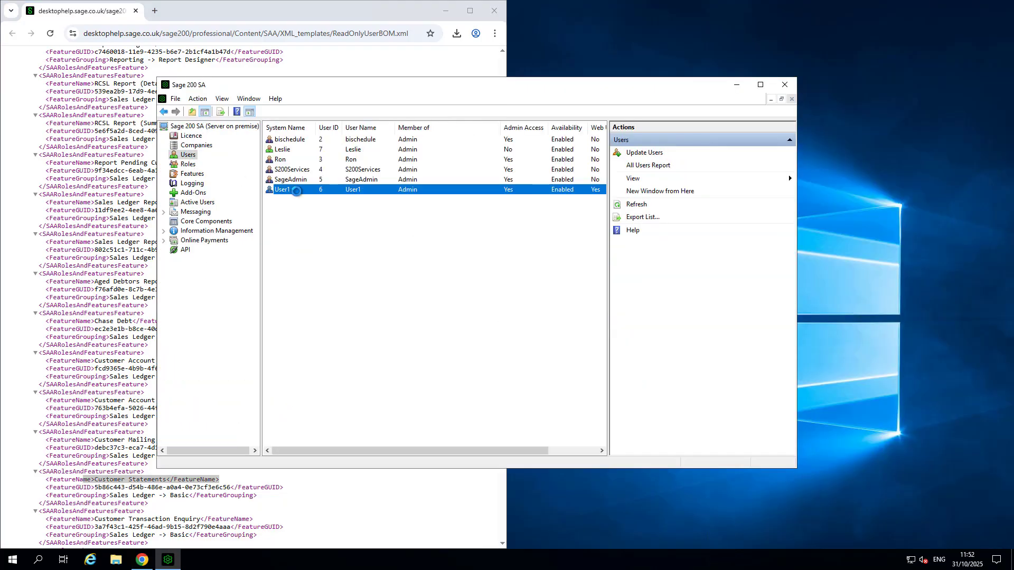
pyautogui.rightClick(296, 191)
pyautogui.click(330, 242)
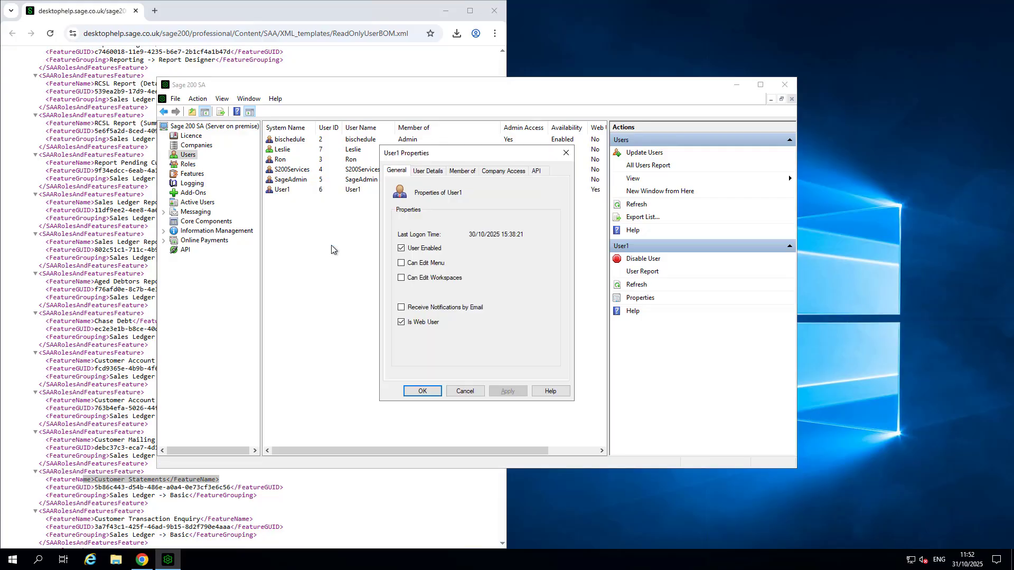
pyautogui.click(462, 170)
pyautogui.click(421, 209)
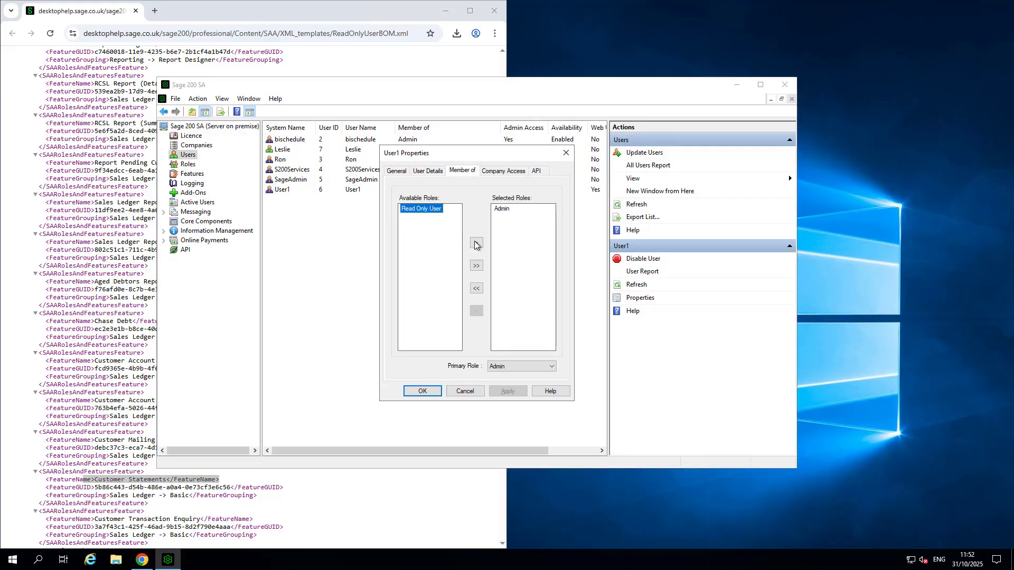
pyautogui.click(475, 245)
pyautogui.click(476, 311)
pyautogui.click(541, 322)
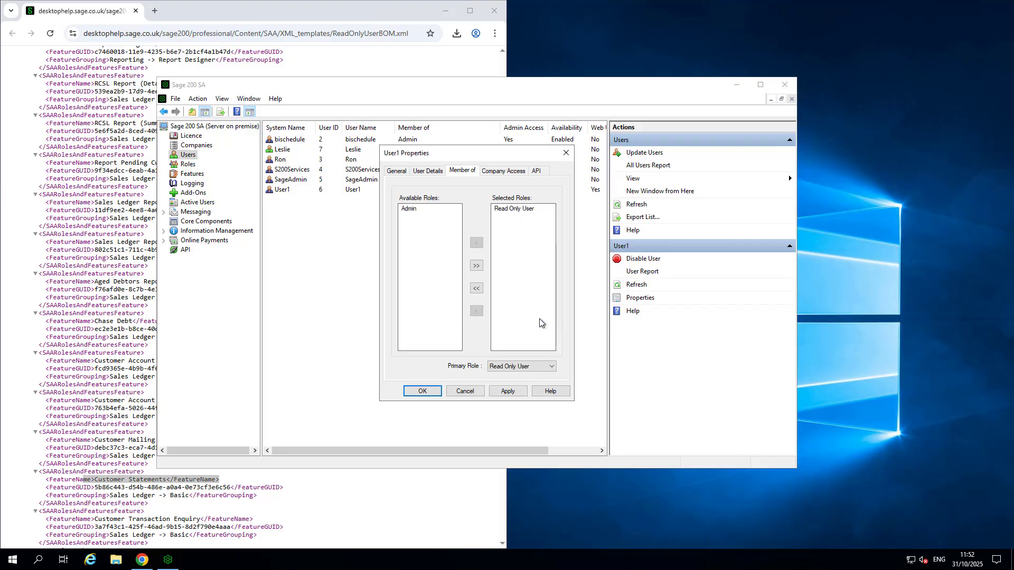
pyautogui.click(422, 390)
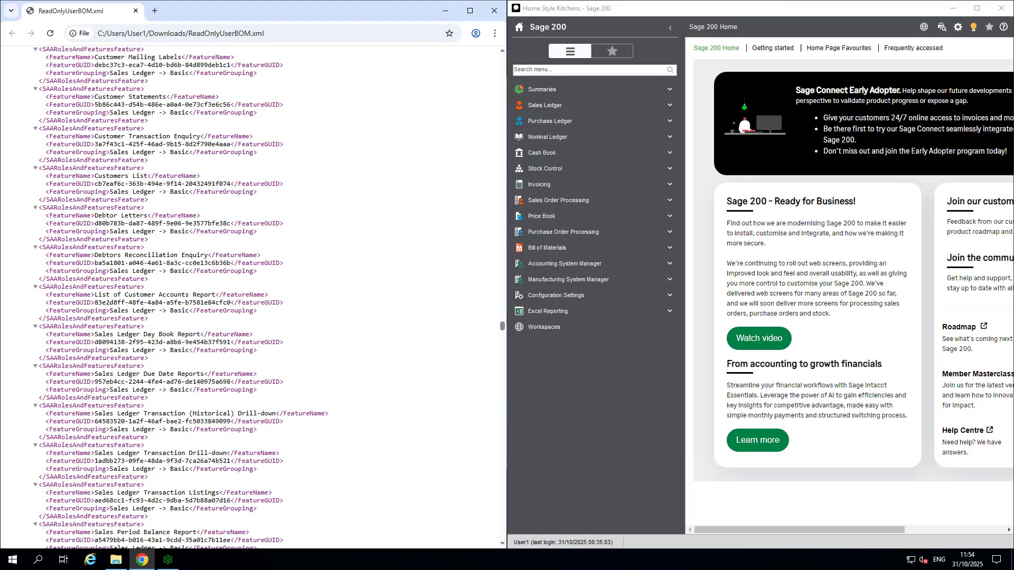
# Step: Check User1's Sales Ledger access in Sage 200 by viewing the Customers List and expanding the Credit Control reports
pyautogui.click(645, 105)
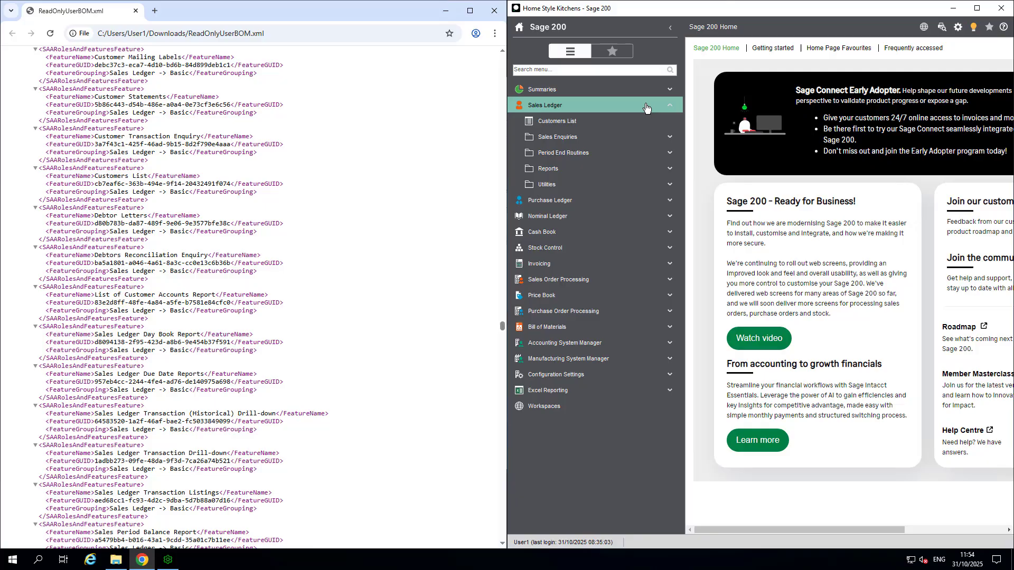
pyautogui.click(603, 128)
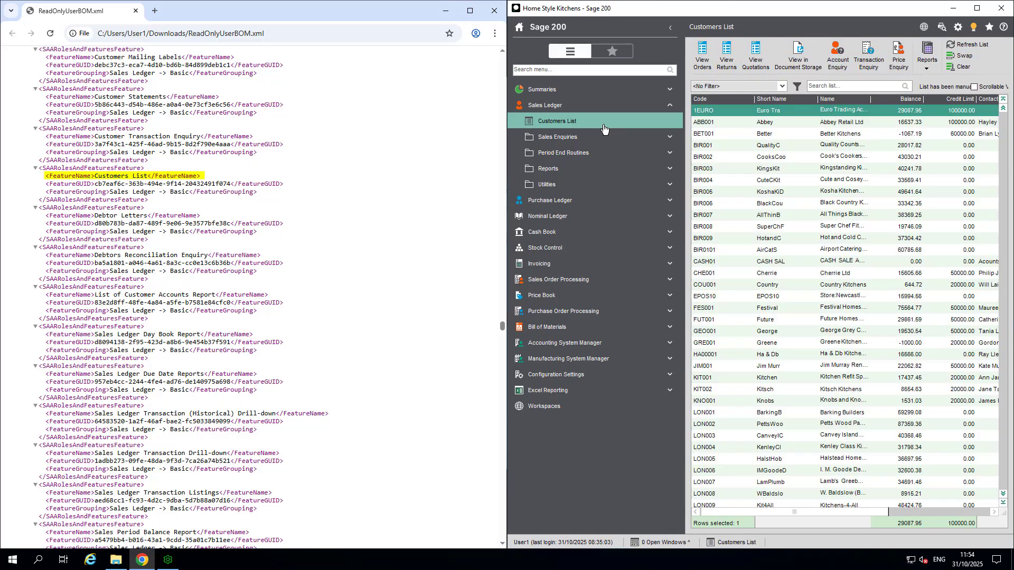
pyautogui.click(596, 169)
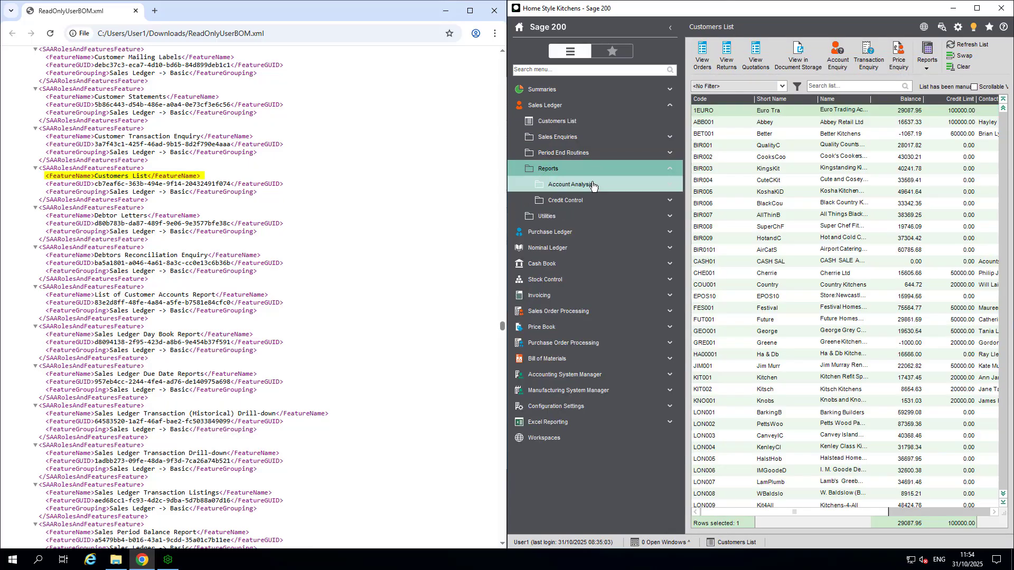
pyautogui.click(593, 201)
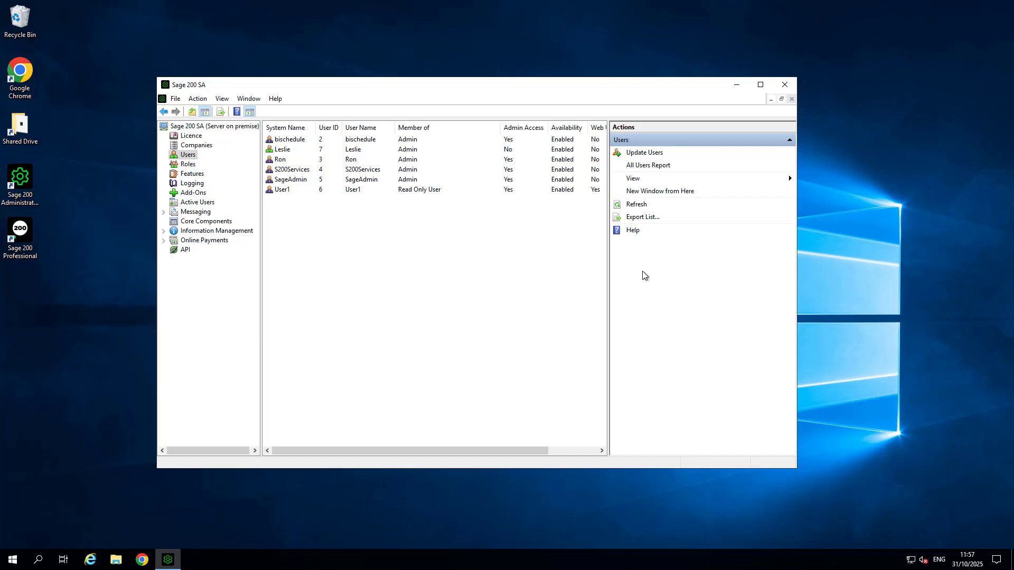
# Step: Produce a User Report for User1 in System Administration and save it in Downloads as "User1 user report"
pyautogui.click(420, 194)
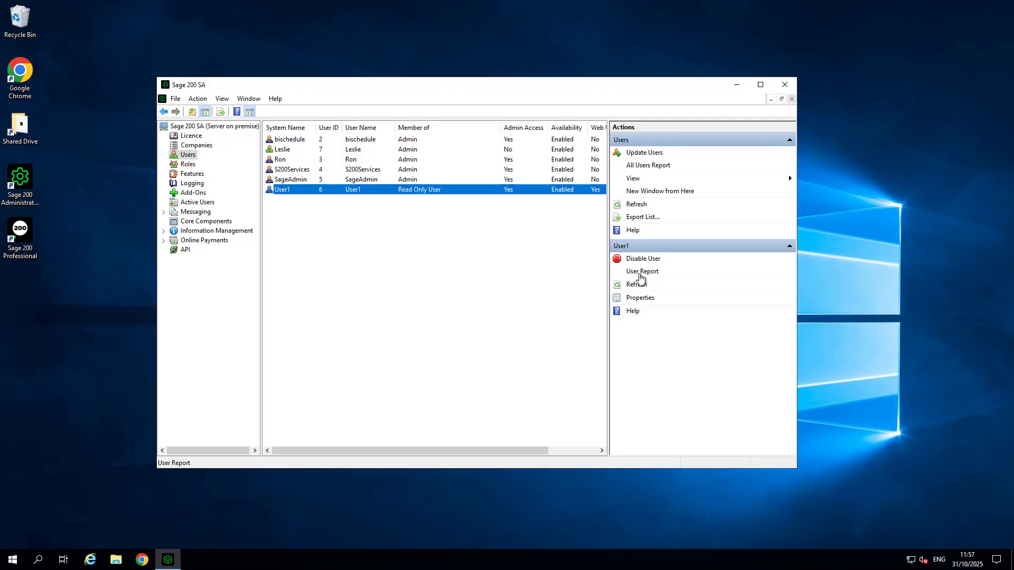
pyautogui.rightClick(402, 193)
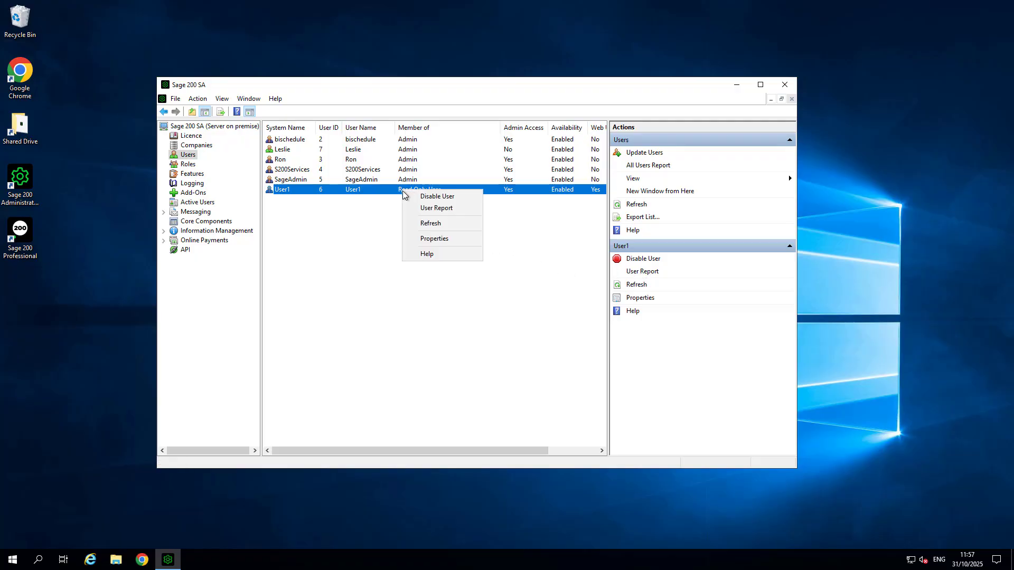
pyautogui.click(436, 211)
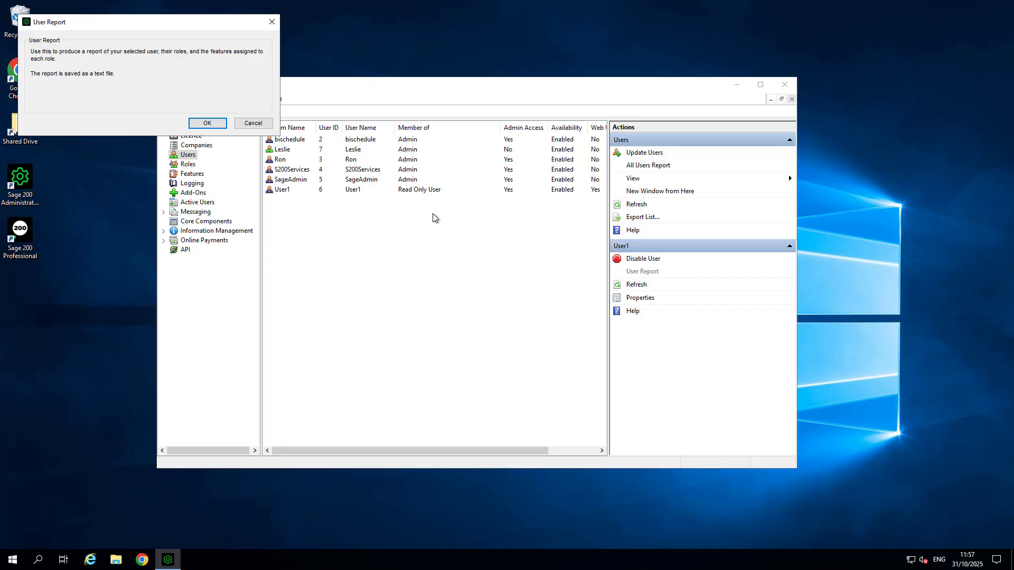
pyautogui.click(207, 123)
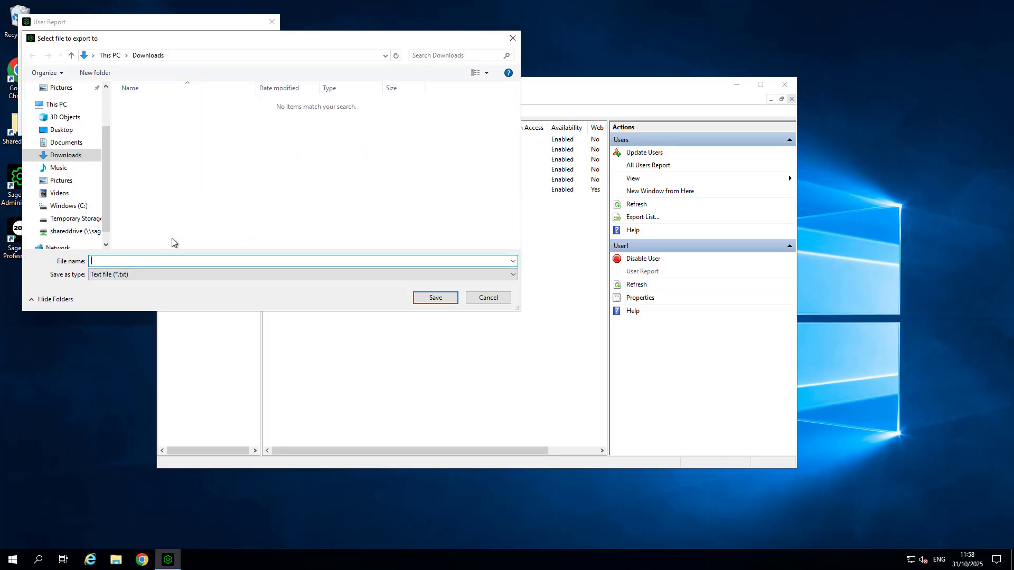
pyautogui.write('User1 user report')
pyautogui.click(425, 302)
pyautogui.click(532, 320)
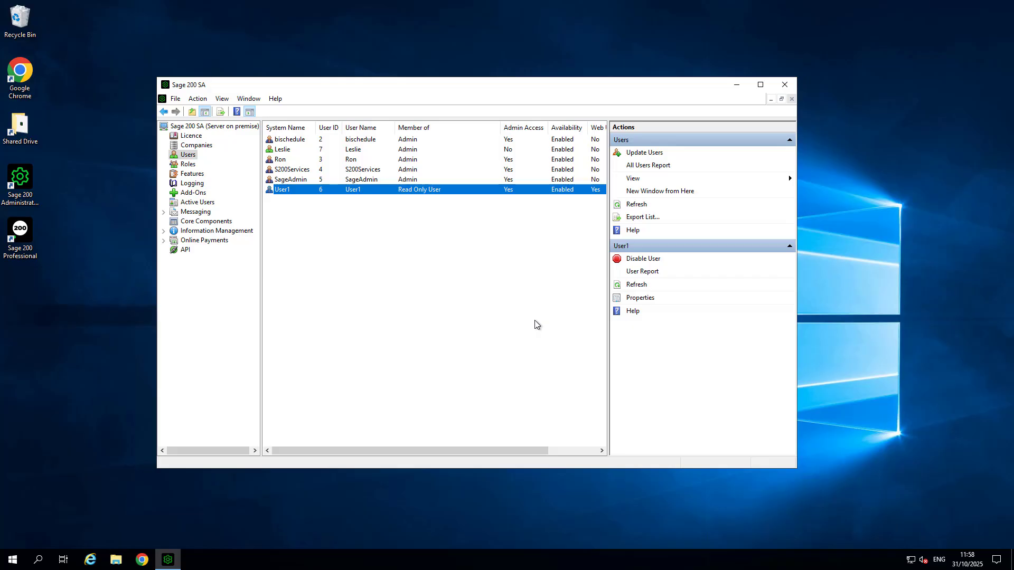
# Step: Open "User1 user report.txt" from the Downloads folder
pyautogui.click(116, 560)
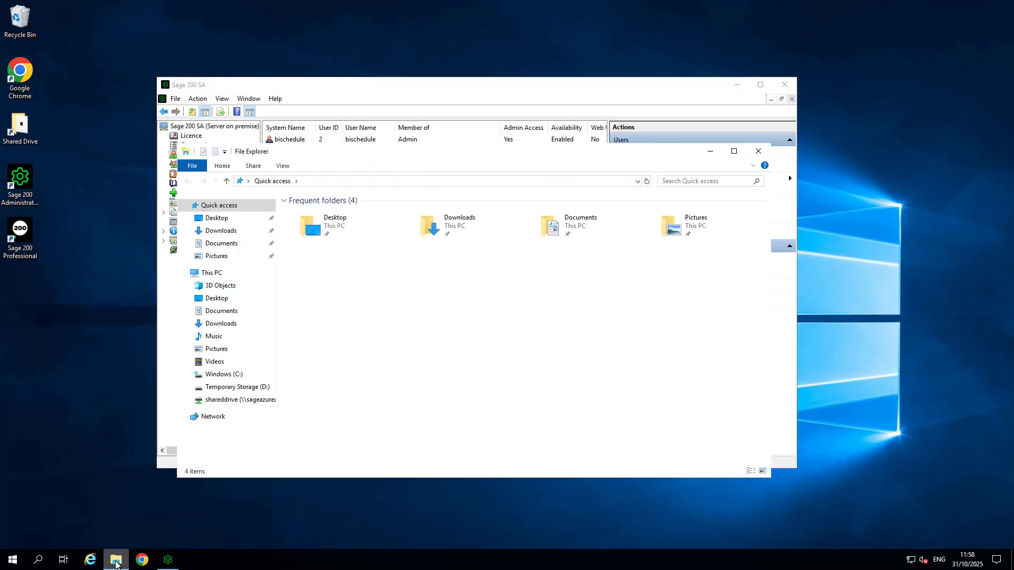
pyautogui.click(233, 324)
pyautogui.click(334, 291)
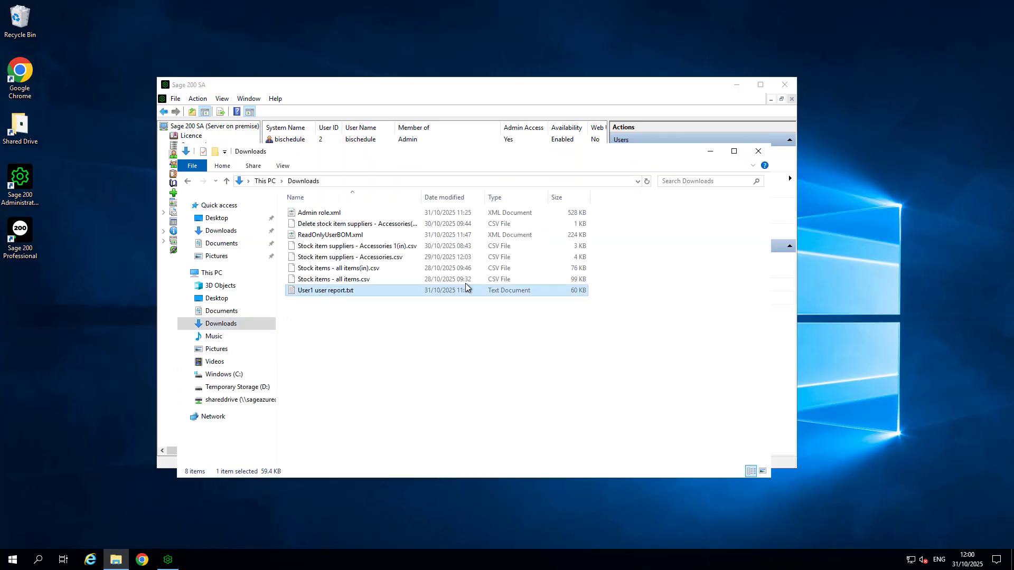
pyautogui.doubleClick(381, 294)
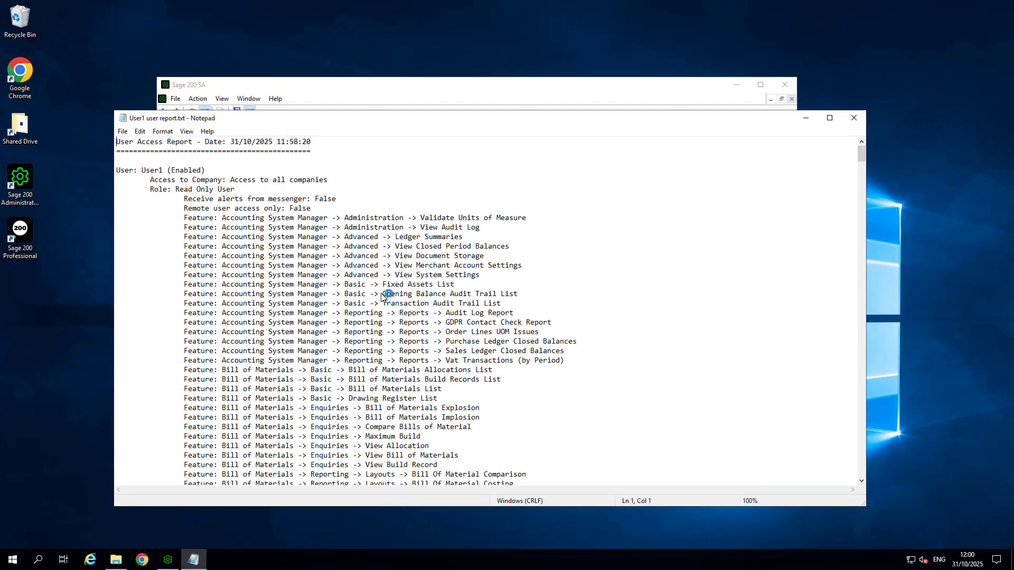
# Step: Find "Sales Ledger -> Basic" in the user report, review the features listed there, and close the report
pyautogui.click(655, 268)
pyautogui.hotkey('ctrl', 'f')
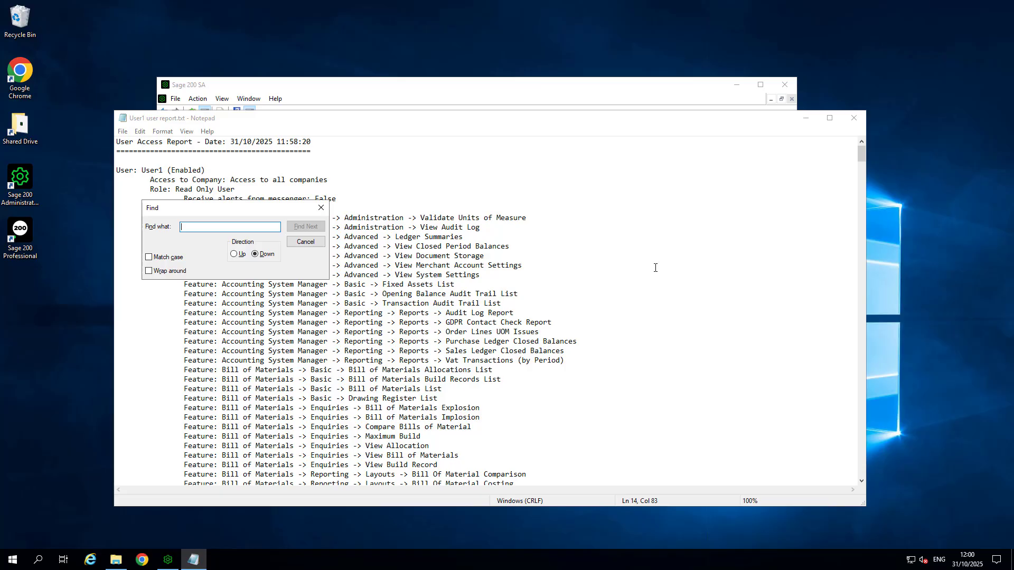
pyautogui.write('Sales Ledger -> ')
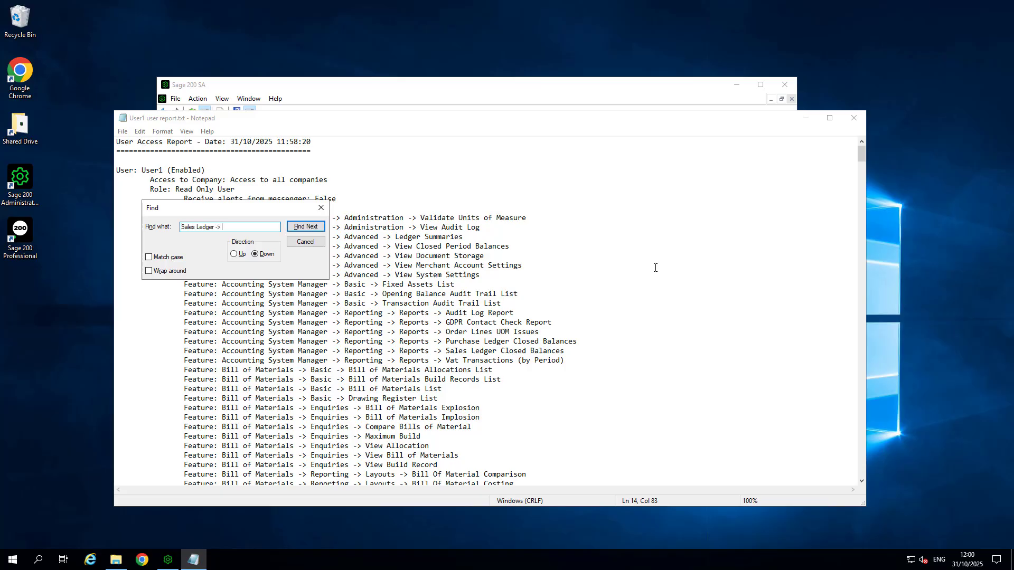
pyautogui.write('Basic')
pyautogui.press('Return')
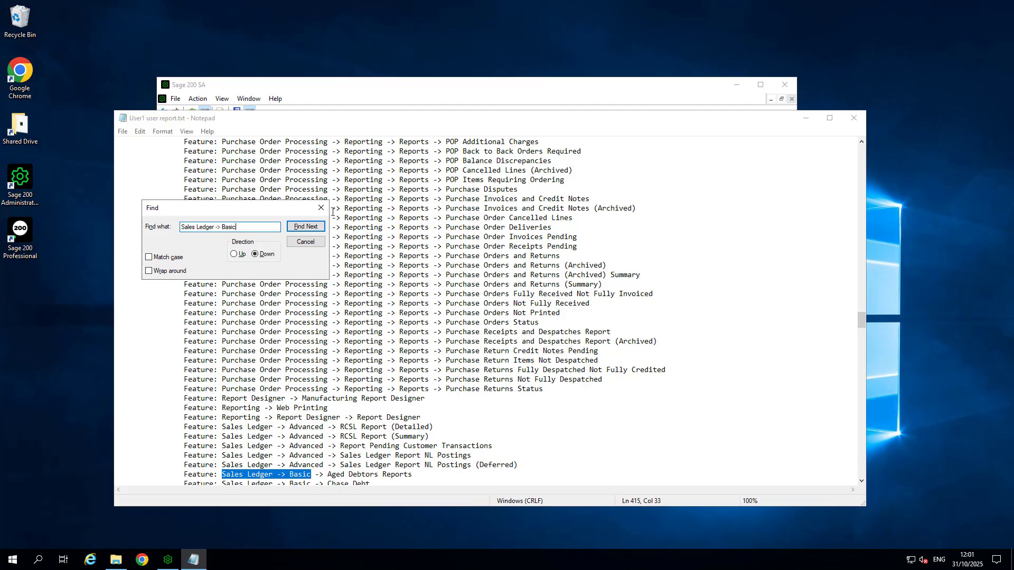
pyautogui.press('Escape')
pyautogui.scroll(-6, 704, 448)
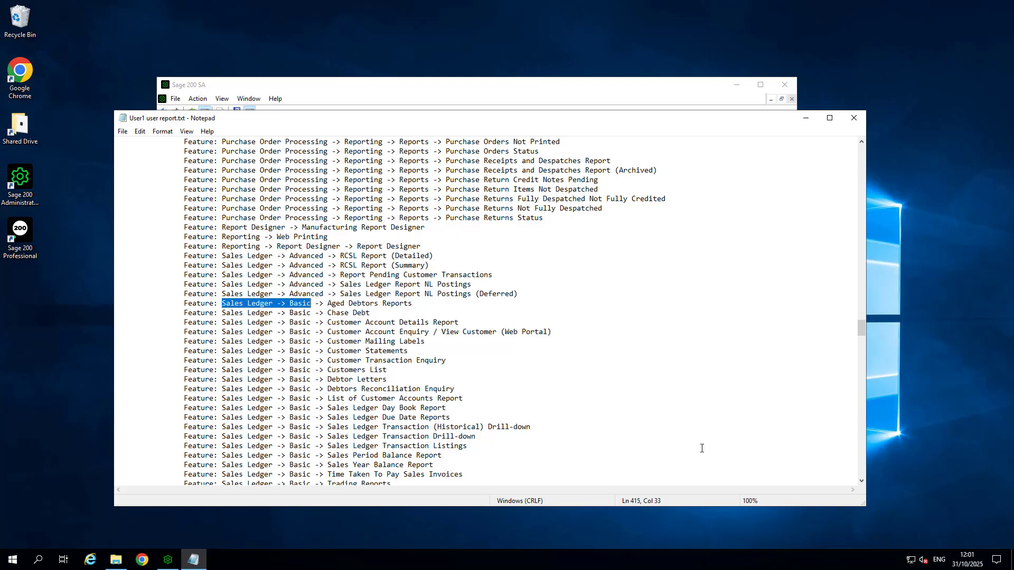
pyautogui.scroll(-3, 701, 448)
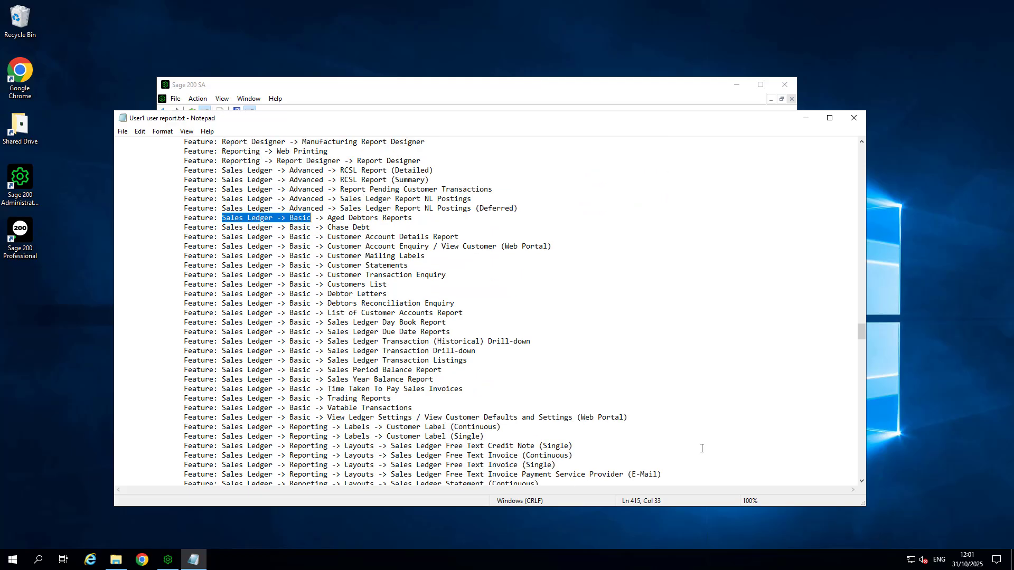
pyautogui.click(858, 118)
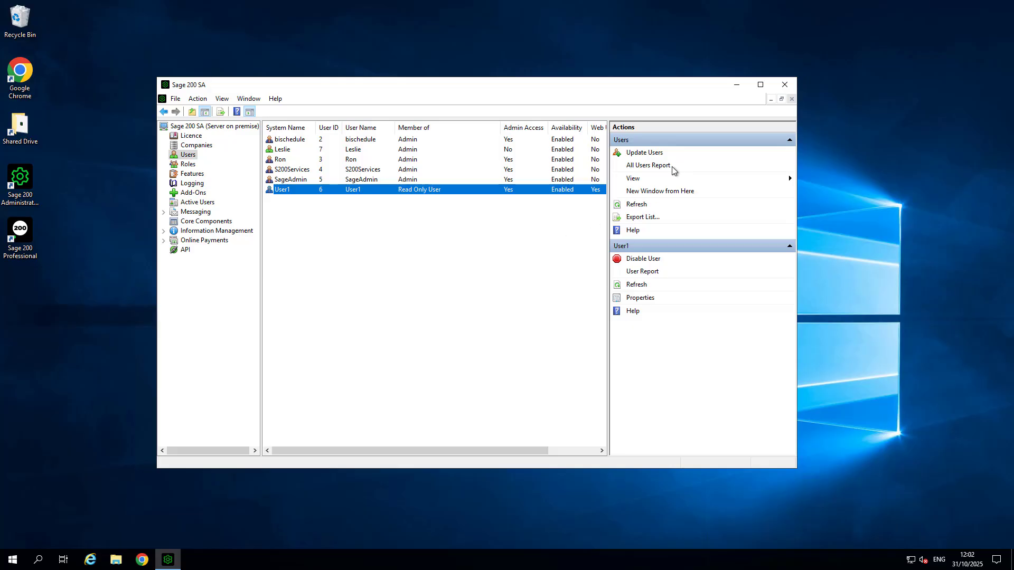
# Step: Produce the All Users Report in System Administration and save it in Downloads as "All users report"
pyautogui.rightClick(184, 156)
pyautogui.click(229, 177)
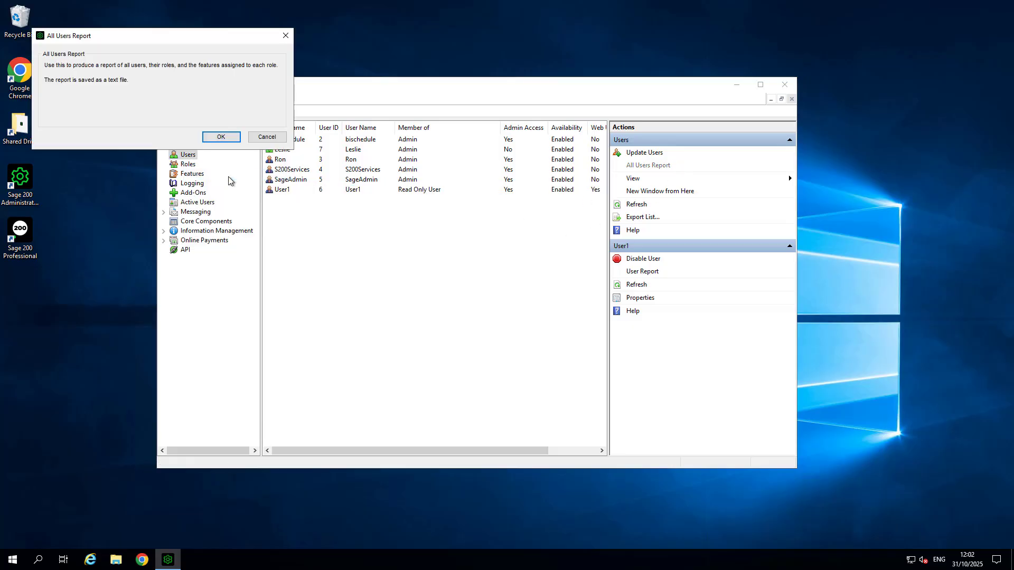
pyautogui.click(219, 138)
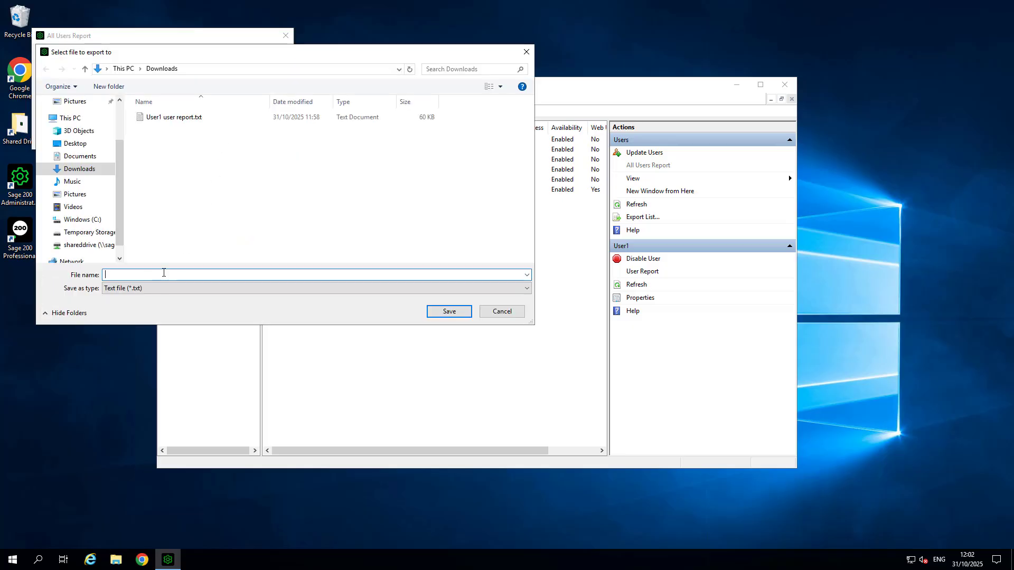
pyautogui.write('All users report')
pyautogui.click(449, 312)
pyautogui.click(538, 317)
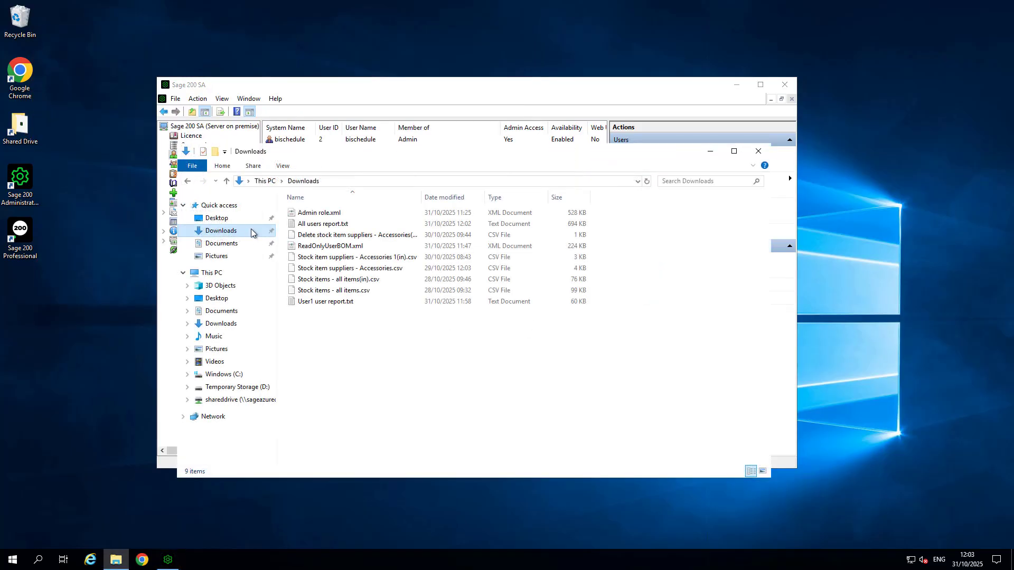
# Step: Open "All users report.txt" from Downloads and search it for "User:" to locate each user's section
pyautogui.doubleClick(331, 224)
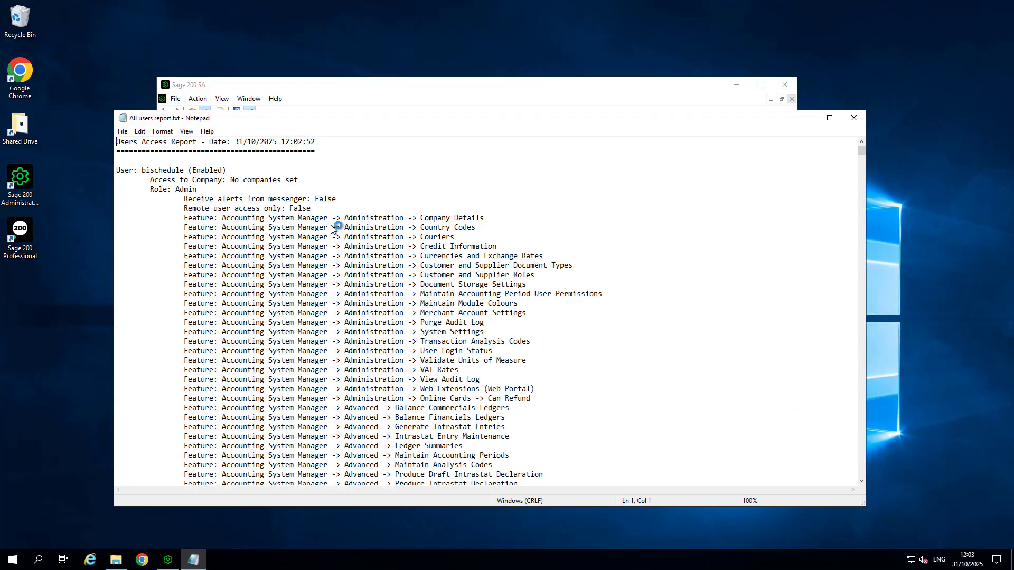
pyautogui.hotkey('ctrl', 'f')
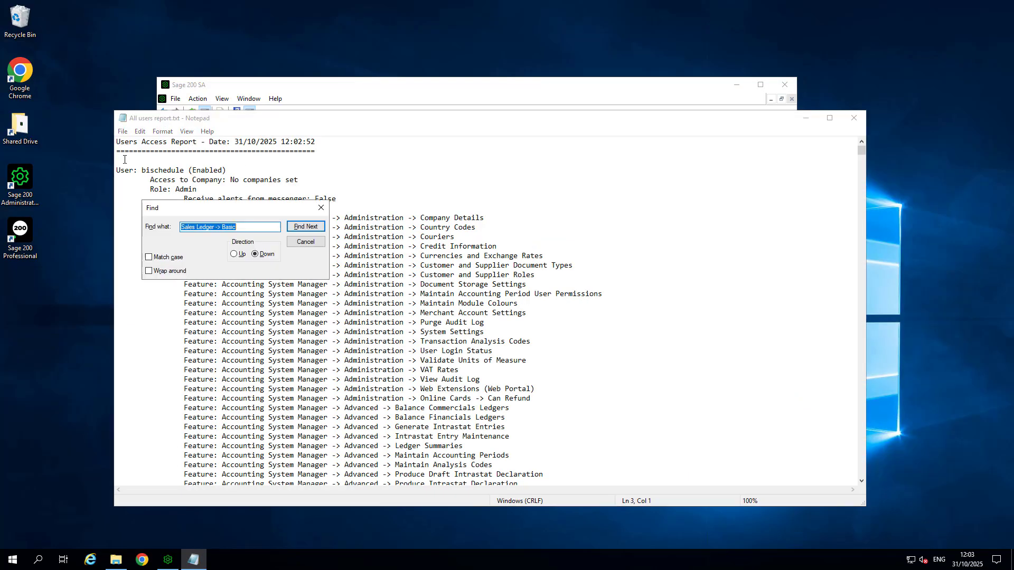
pyautogui.write('User:')
pyautogui.click(299, 227)
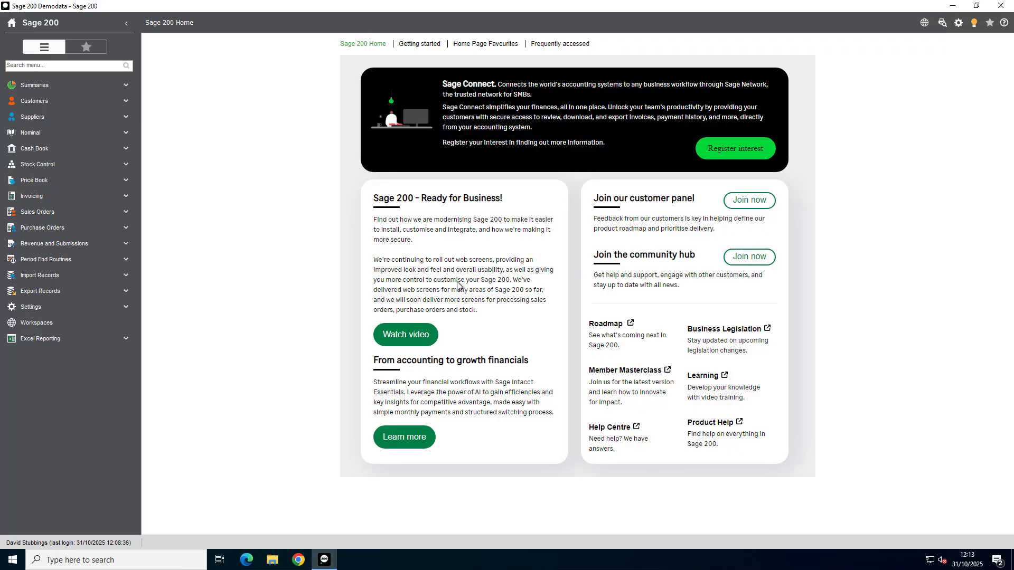
# Step: Open User Access from the Organisational and Financial settings in Sage 200
pyautogui.click(118, 309)
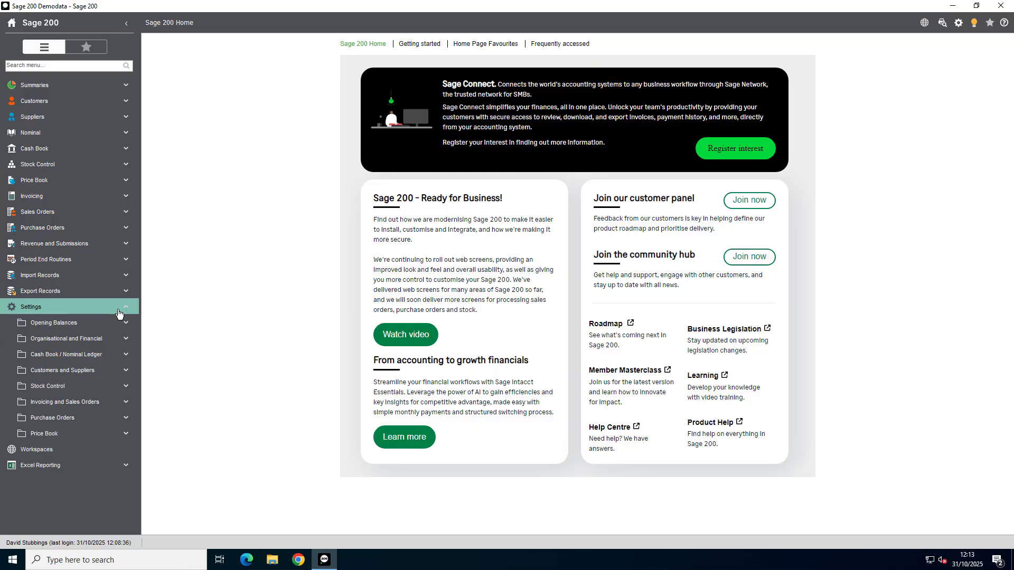
pyautogui.click(118, 339)
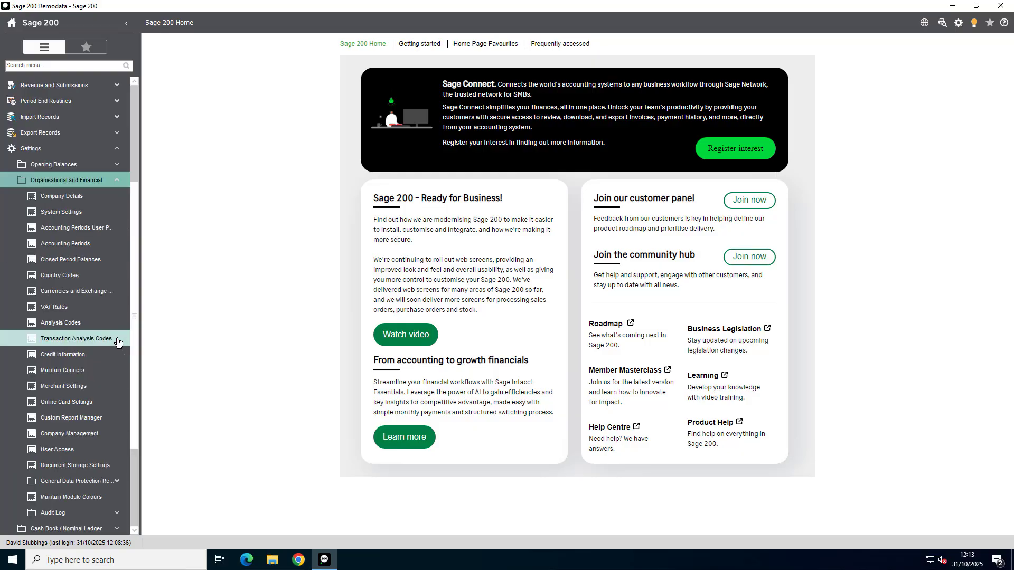
pyautogui.click(97, 456)
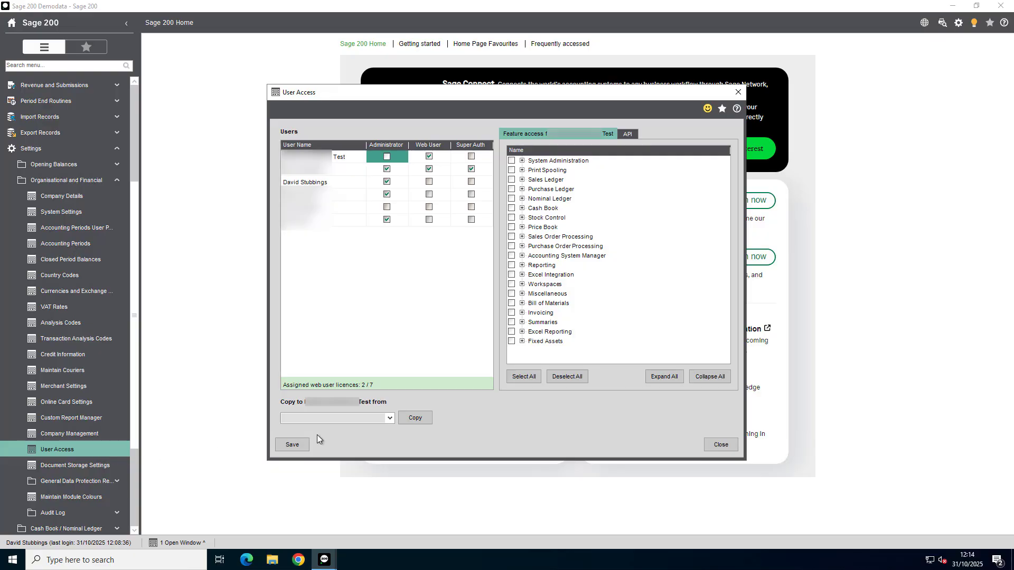
# Step: Expand the test user's feature access list and copy the Read Only User role's access to that user
pyautogui.click(679, 378)
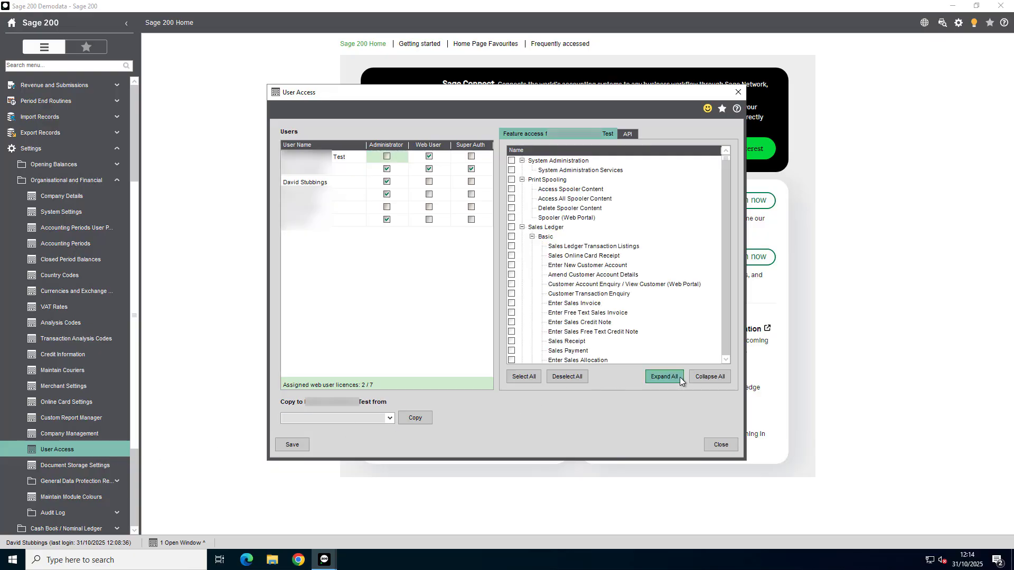
pyautogui.scroll(-1, 618, 318)
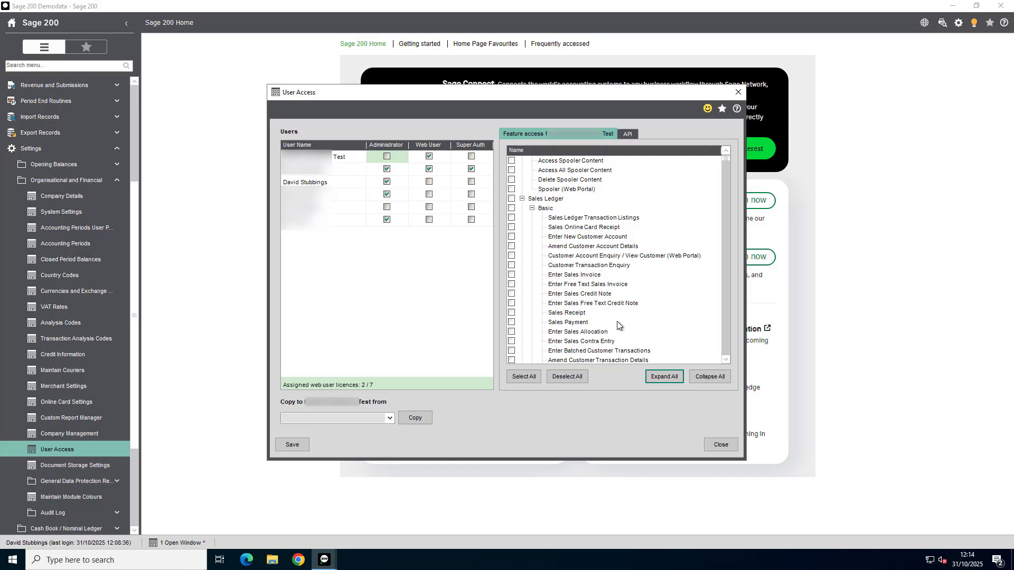
pyautogui.click(385, 419)
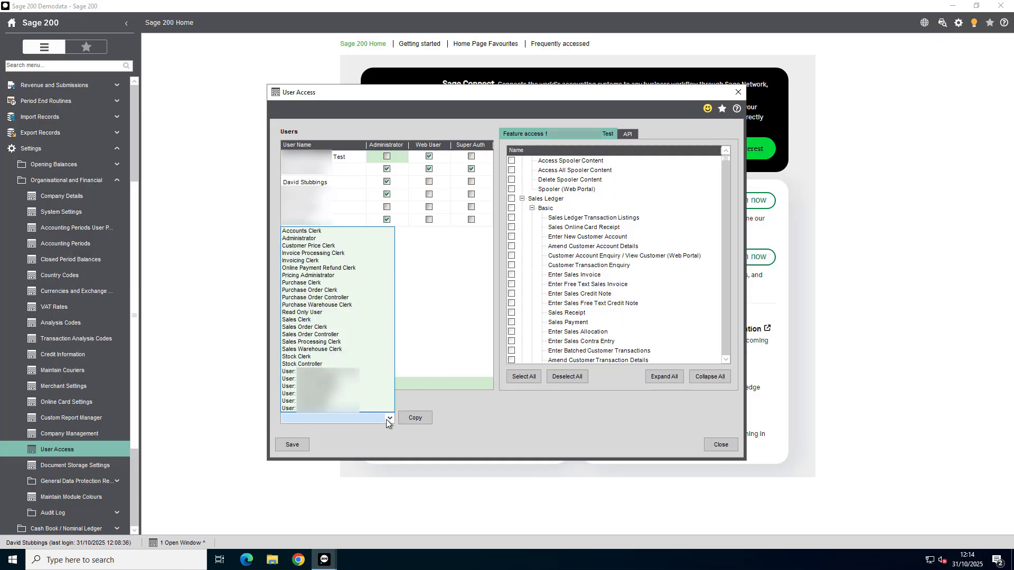
pyautogui.click(353, 314)
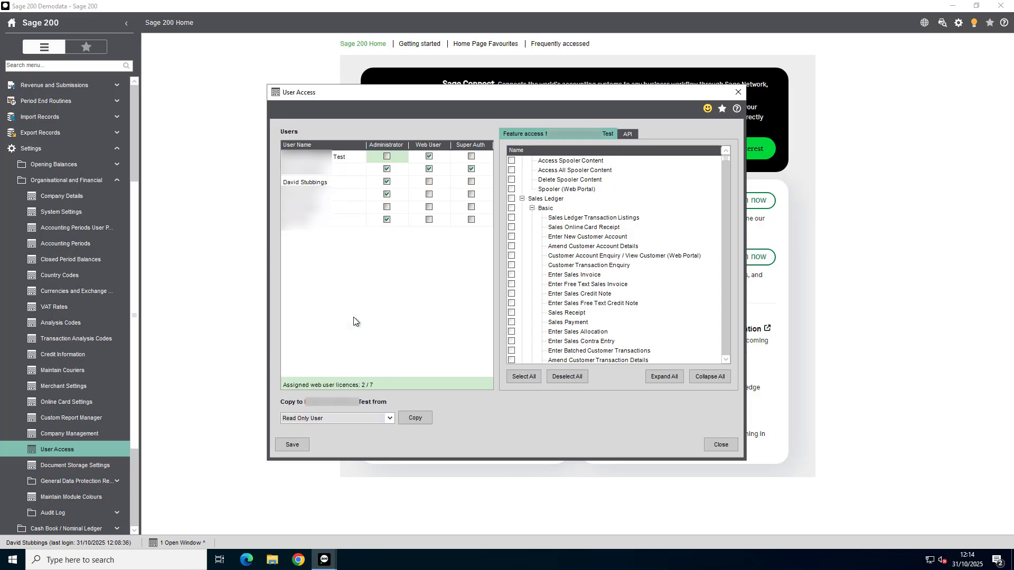
pyautogui.click(414, 418)
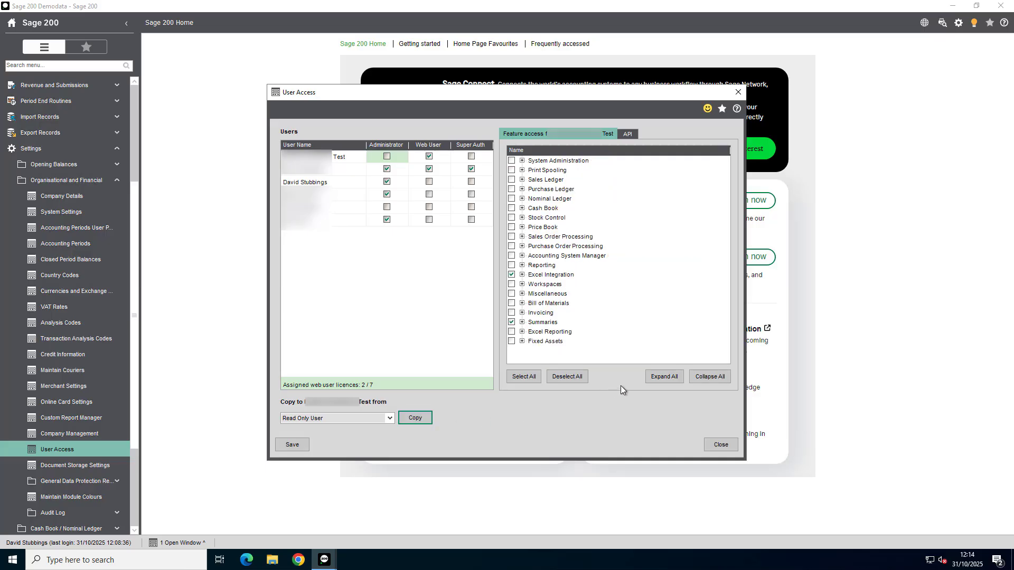
# Step: Expand all features, review the copied access through the Sales Ledger Basic section, and save the user's access
pyautogui.click(663, 377)
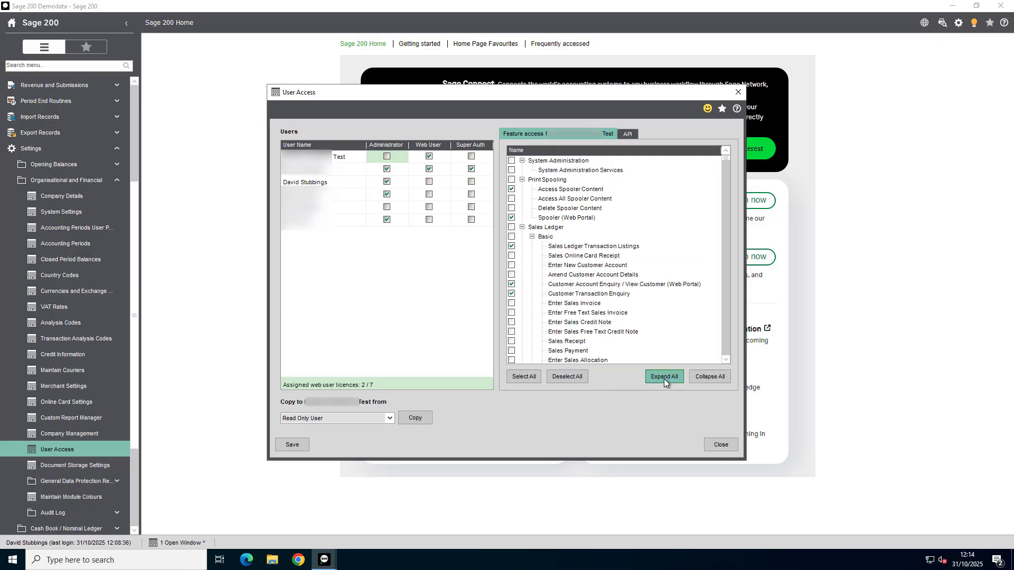
pyautogui.scroll(-2, 624, 312)
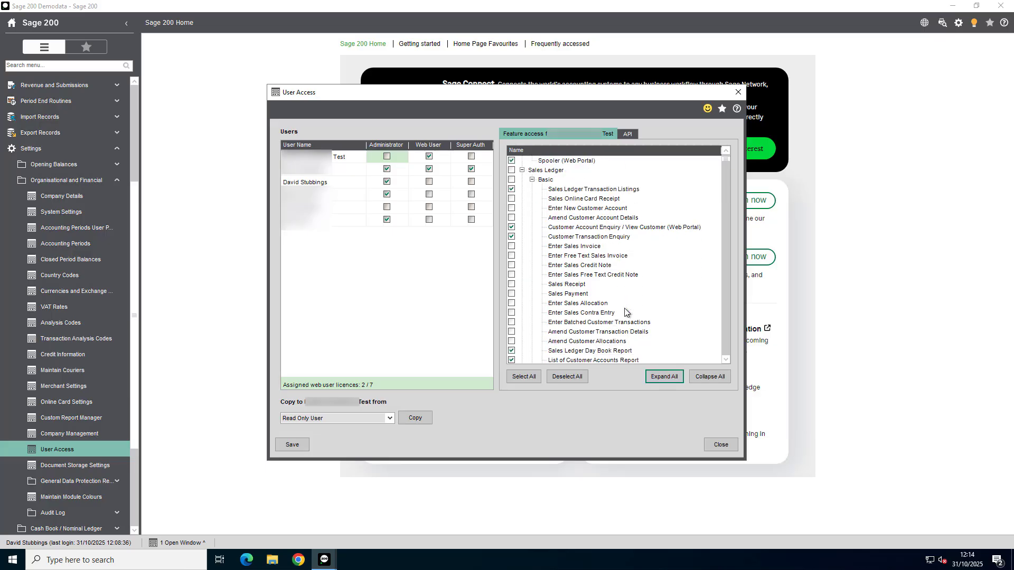
pyautogui.scroll(-3, 624, 312)
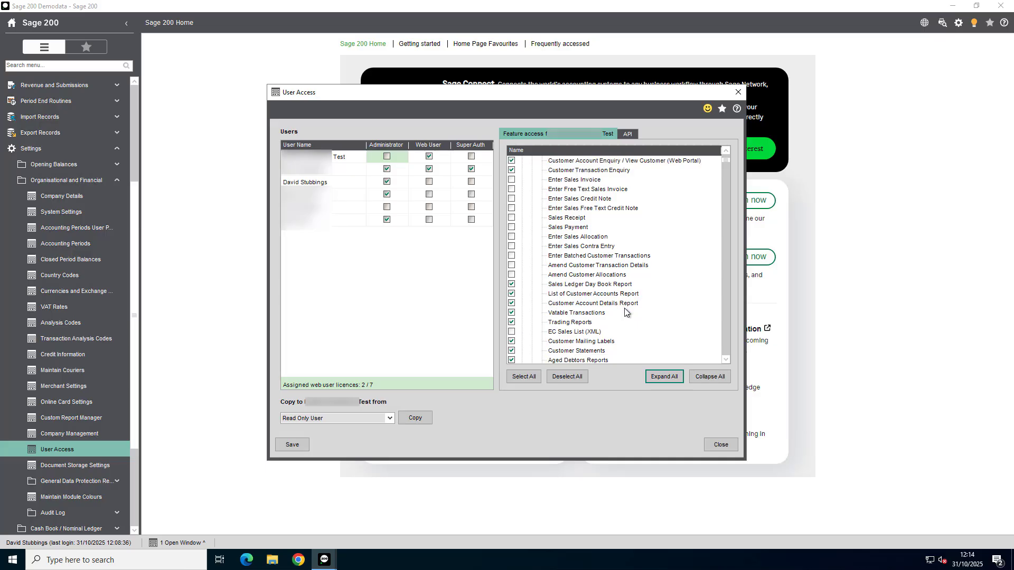
pyautogui.scroll(-3, 624, 312)
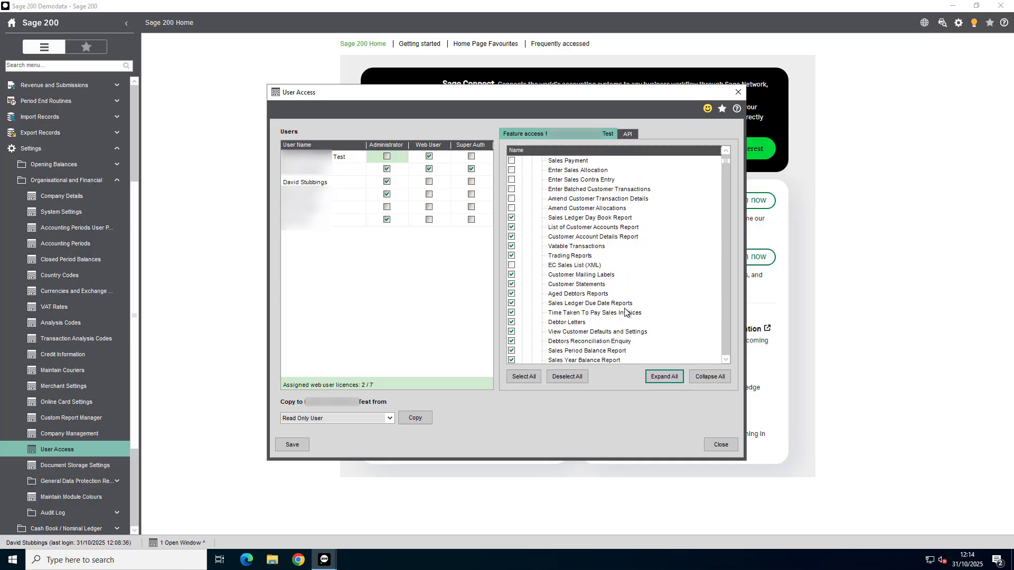
pyautogui.scroll(-2, 624, 312)
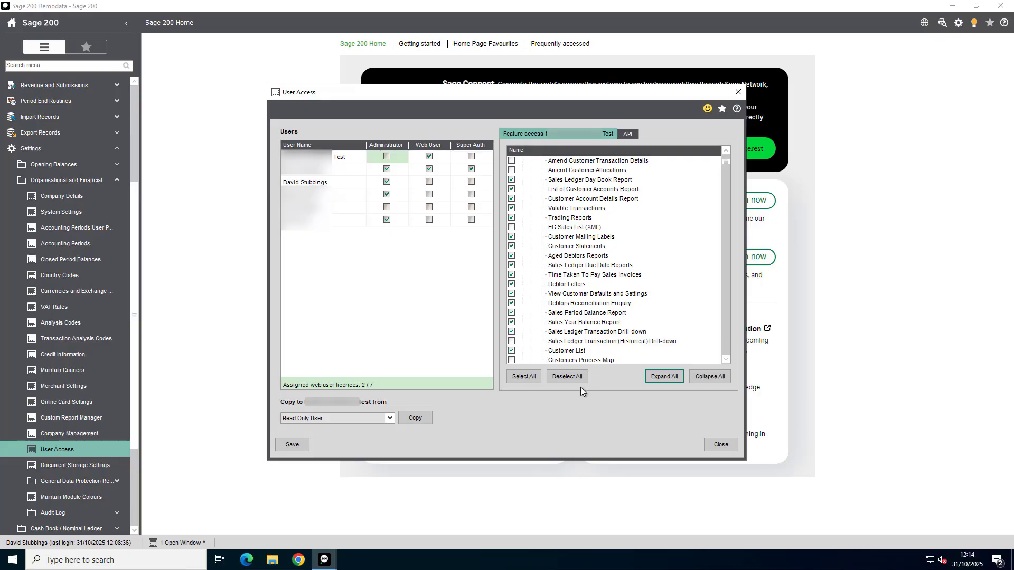
pyautogui.click(286, 446)
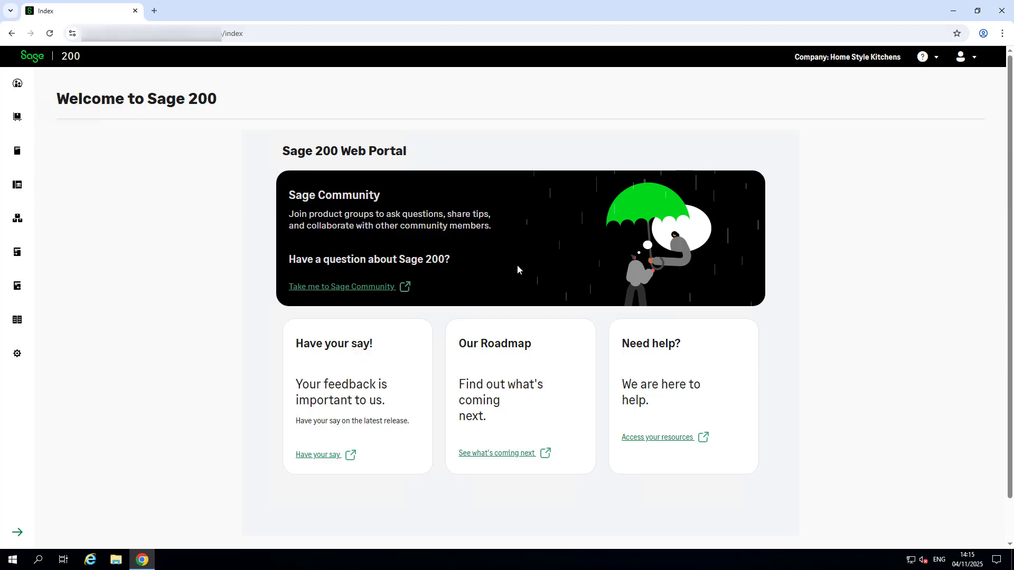
# Step: Open Allocate Stock from Order Processing under Sales Order Processing in the Sage 200 Web Portal
pyautogui.click(20, 253)
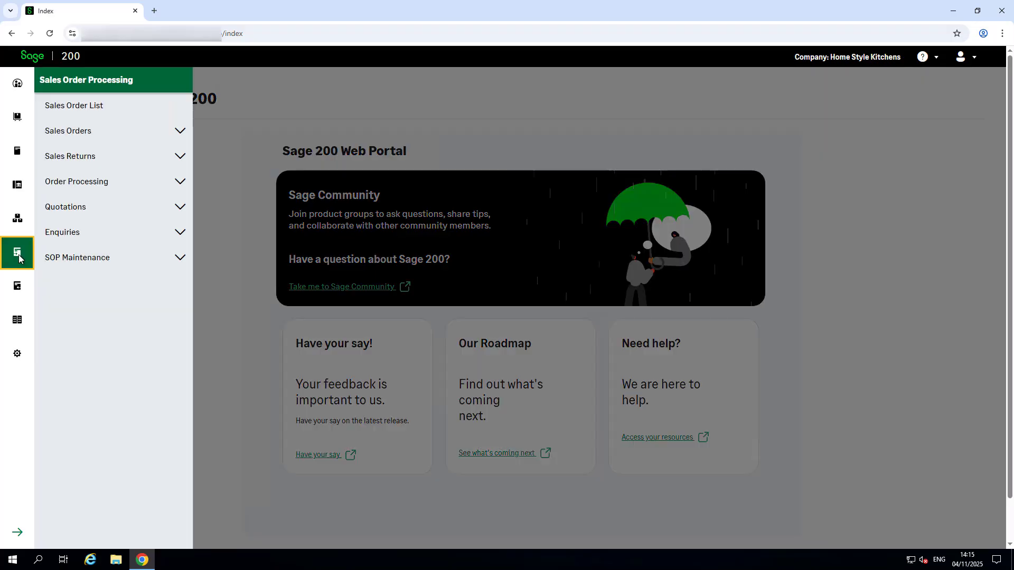
pyautogui.click(97, 183)
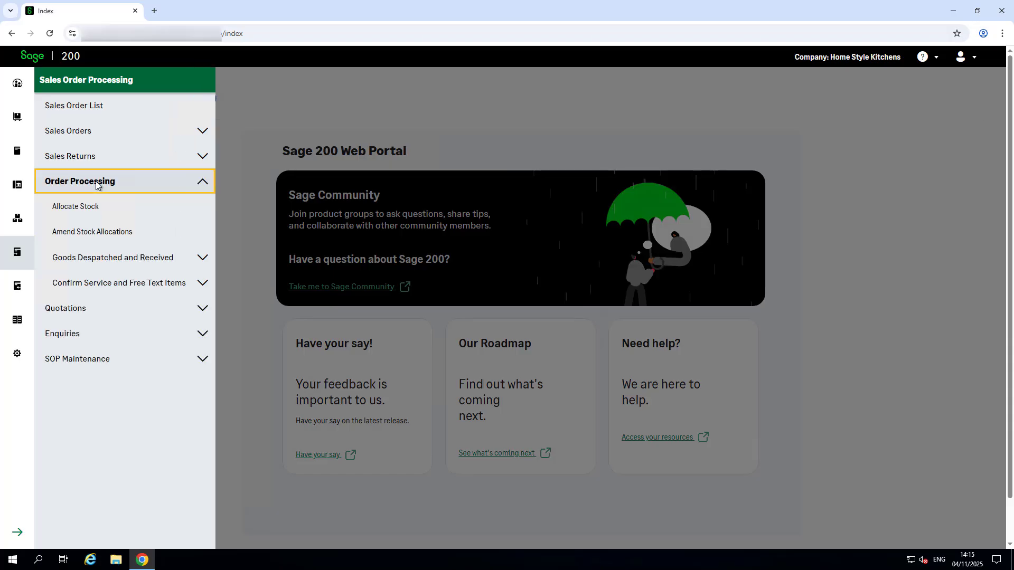
pyautogui.click(94, 207)
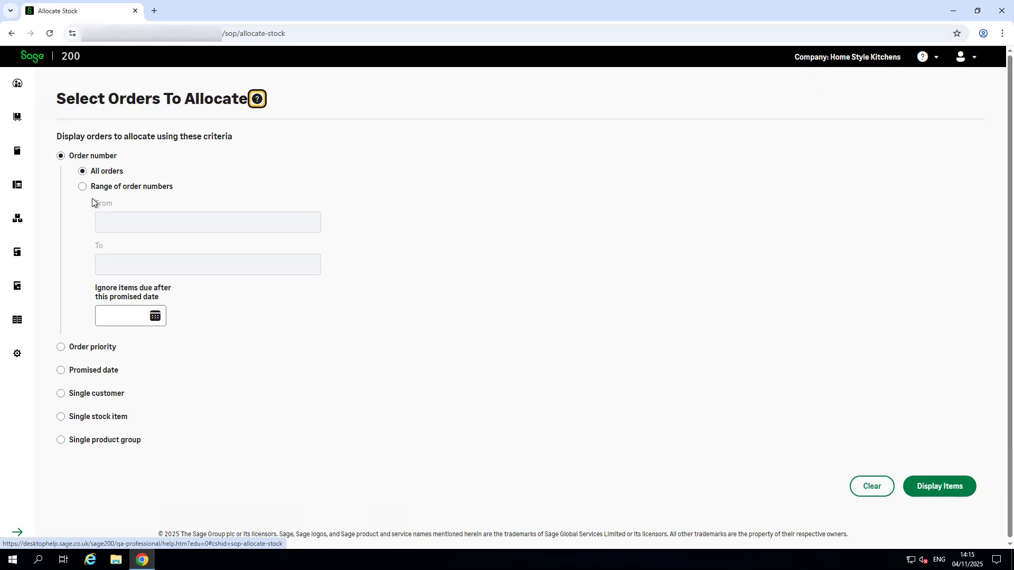
# Step: Examine the allocation criteria options for order number, order priority, promised date, single customer, single stock item and single product group
pyautogui.click(82, 172)
pyautogui.click(61, 347)
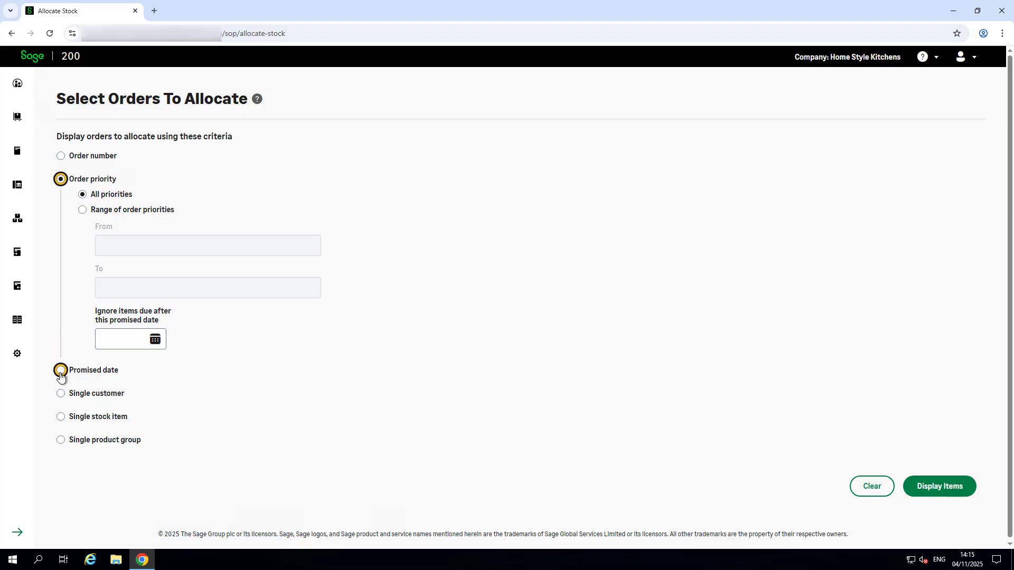
pyautogui.click(61, 371)
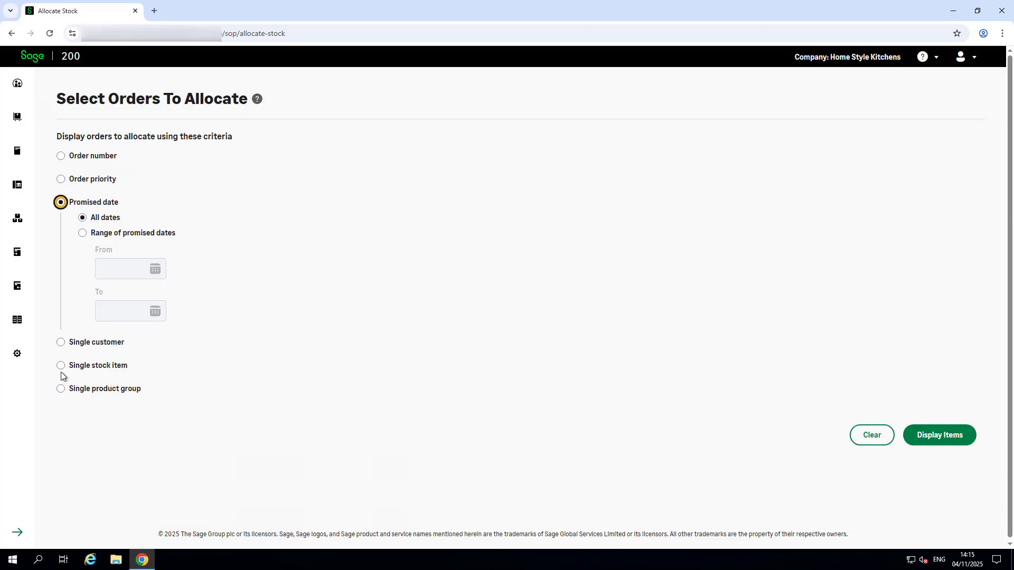
pyautogui.click(61, 343)
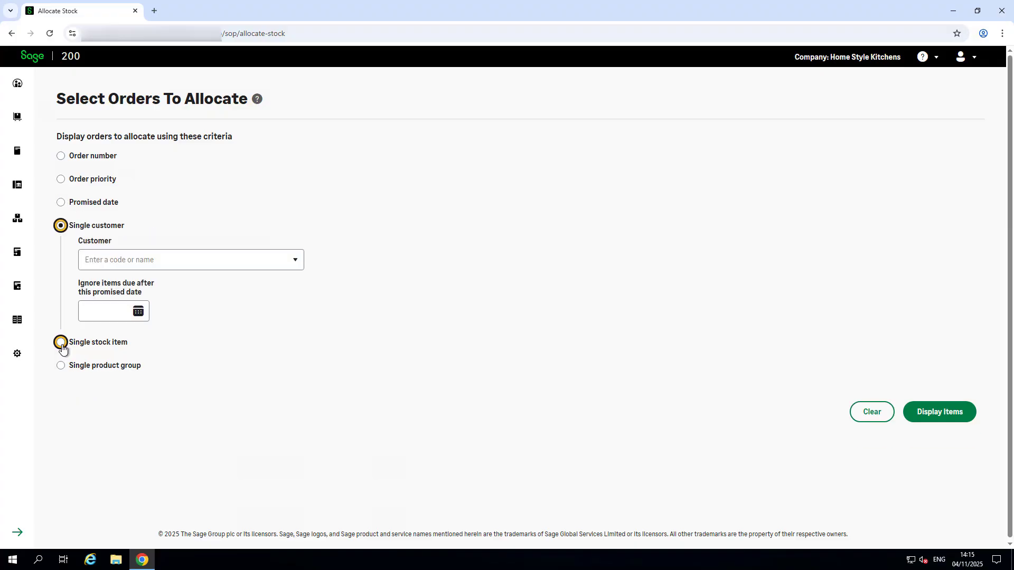
pyautogui.click(61, 344)
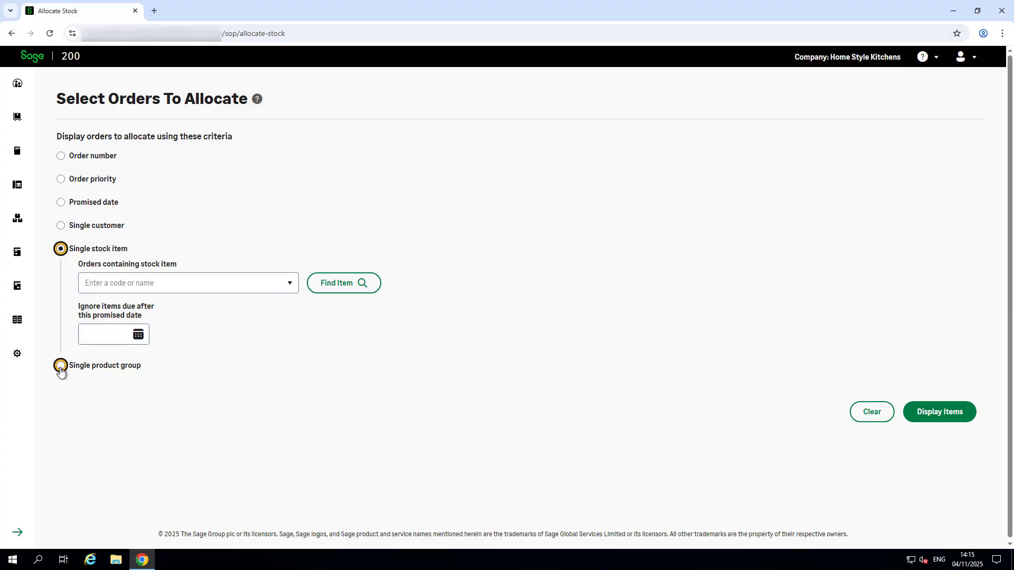
pyautogui.click(61, 367)
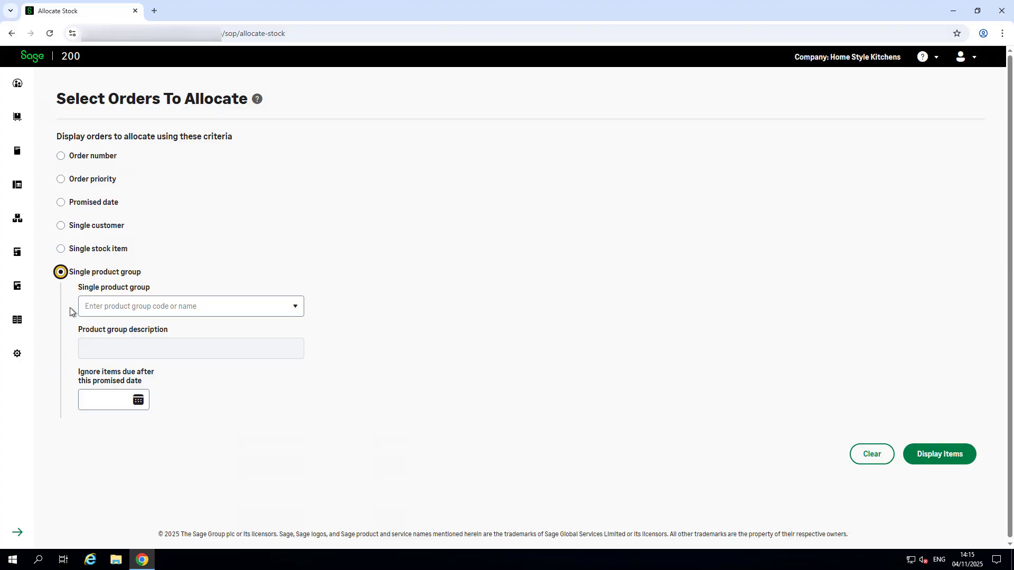
# Step: Display the orders to allocate for the single customer Whiteware Stores
pyautogui.click(61, 226)
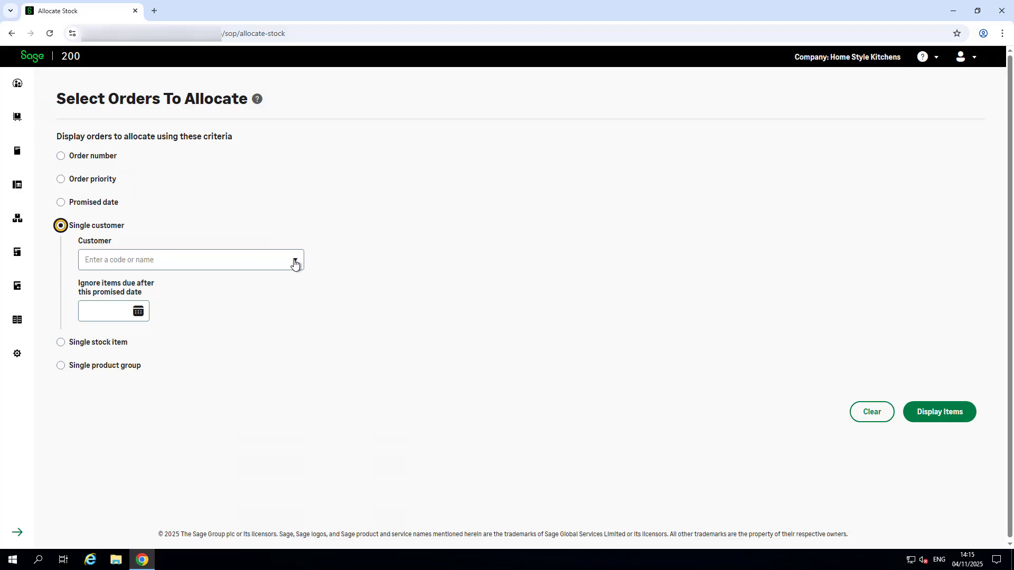
pyautogui.click(295, 262)
pyautogui.moveTo(300, 306); pyautogui.dragTo(302, 412)
pyautogui.click(196, 413)
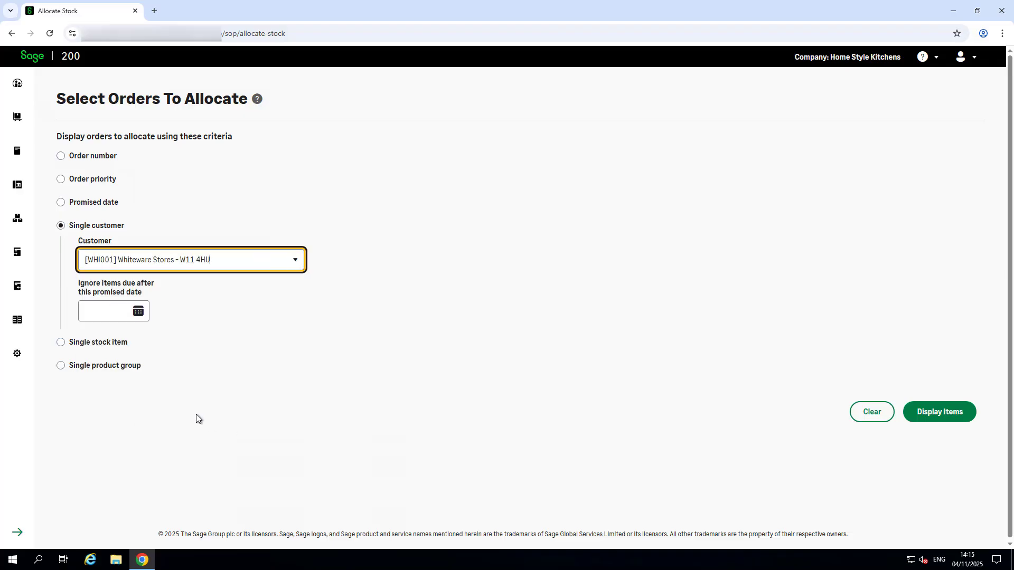
pyautogui.click(935, 418)
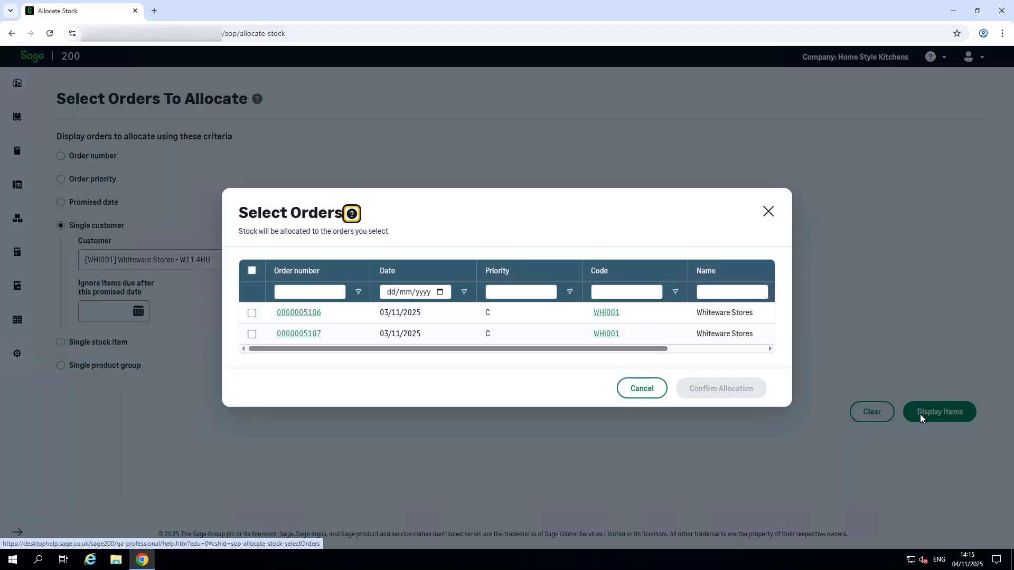
# Step: View the first listed Whiteware Stores sales order, examine its item lines and totals, and close its browser tab
pyautogui.click(306, 314)
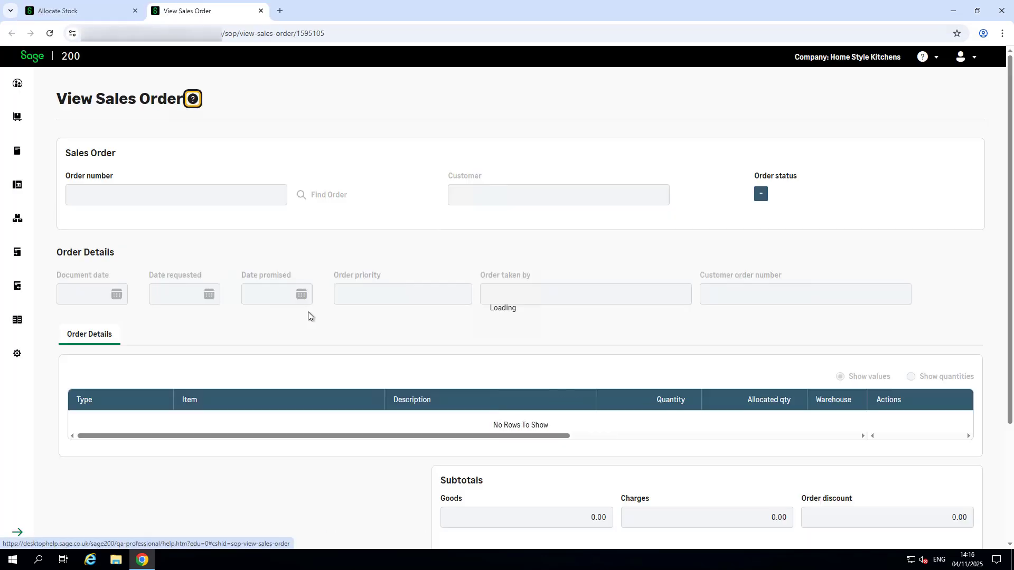
pyautogui.scroll(-5, 445, 417)
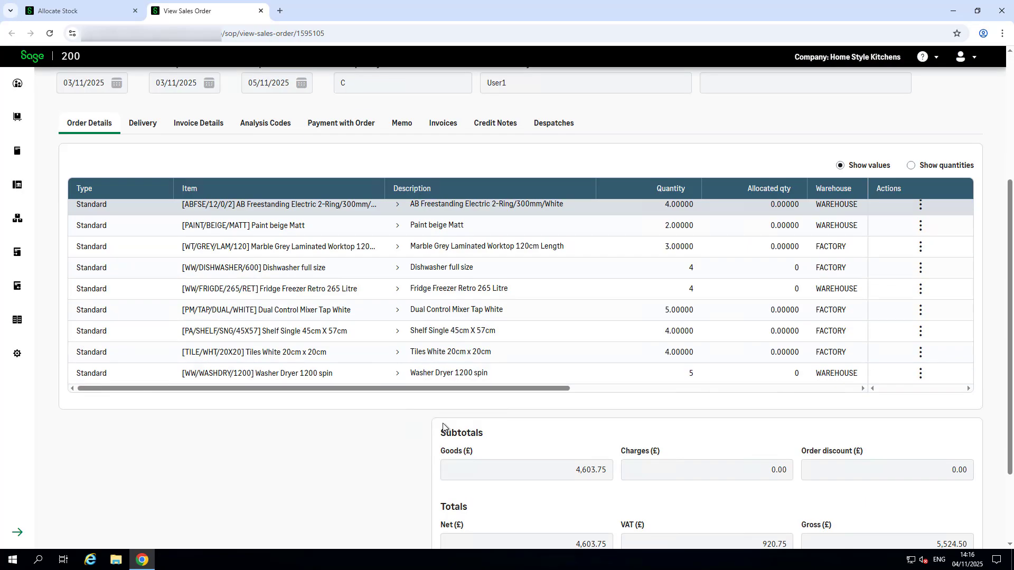
pyautogui.scroll(5, 445, 429)
pyautogui.click(261, 10)
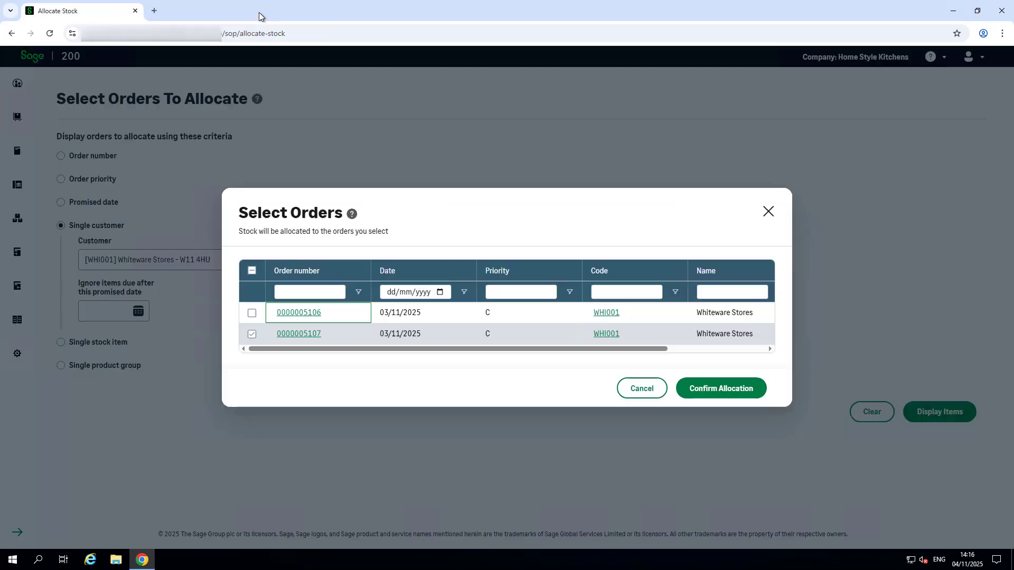
# Step: Select both Whiteware Stores orders and confirm the stock allocation
pyautogui.click(252, 312)
pyautogui.click(253, 313)
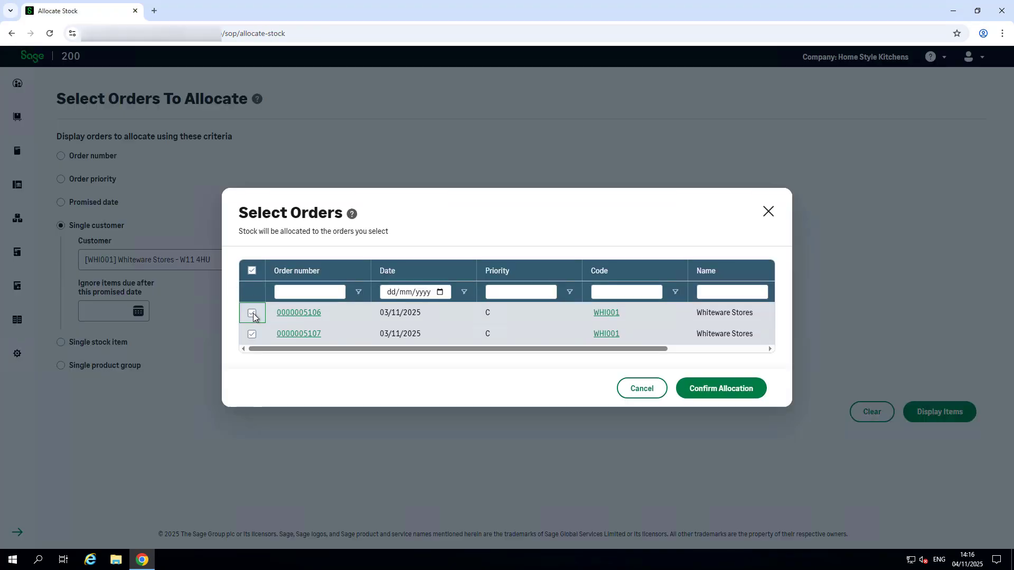
pyautogui.click(716, 394)
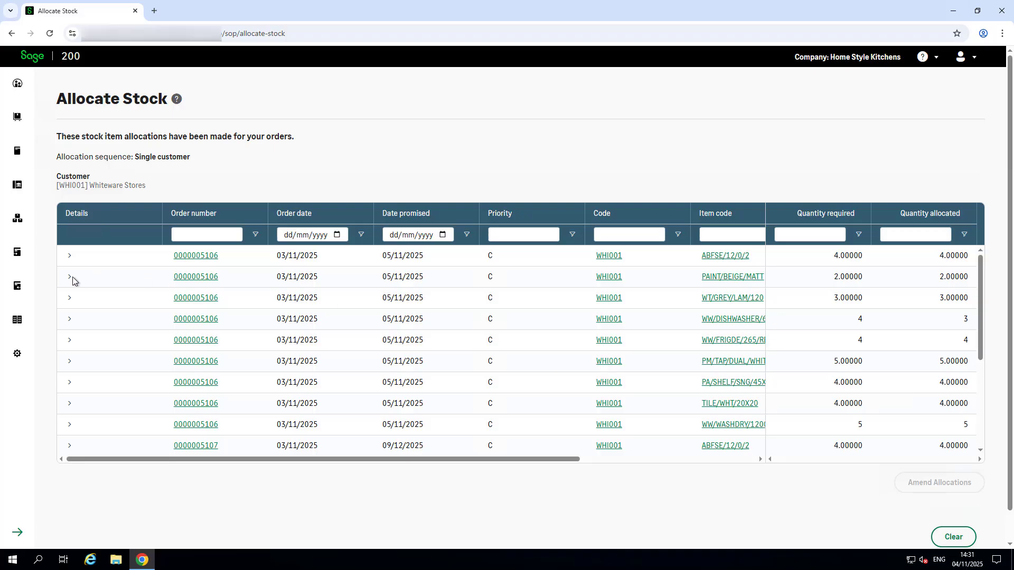
# Step: Check the PAINT/BEIGE/MATT line's details on the first order and open that line in Amend Stock Allocations
pyautogui.click(69, 276)
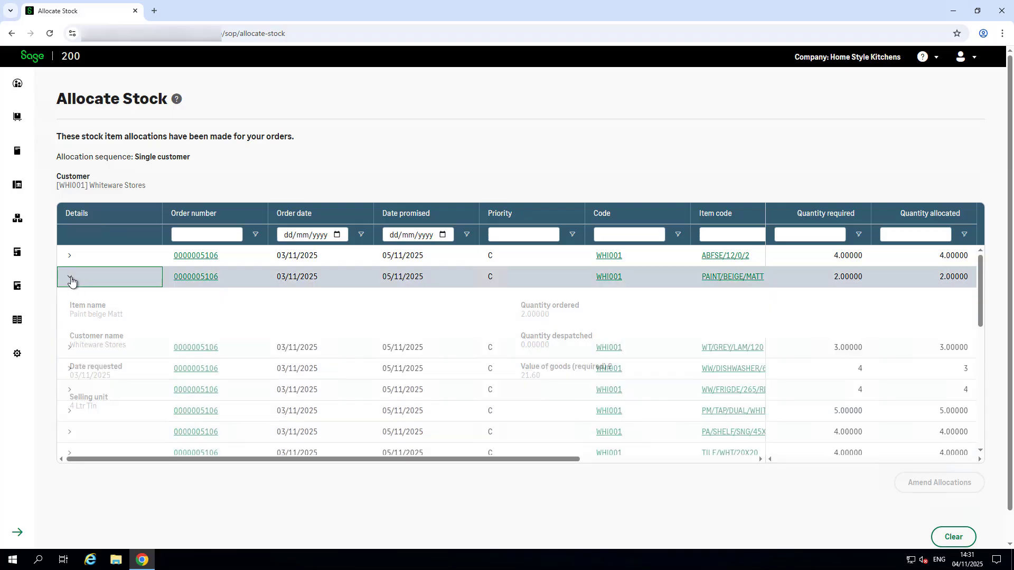
pyautogui.click(72, 281)
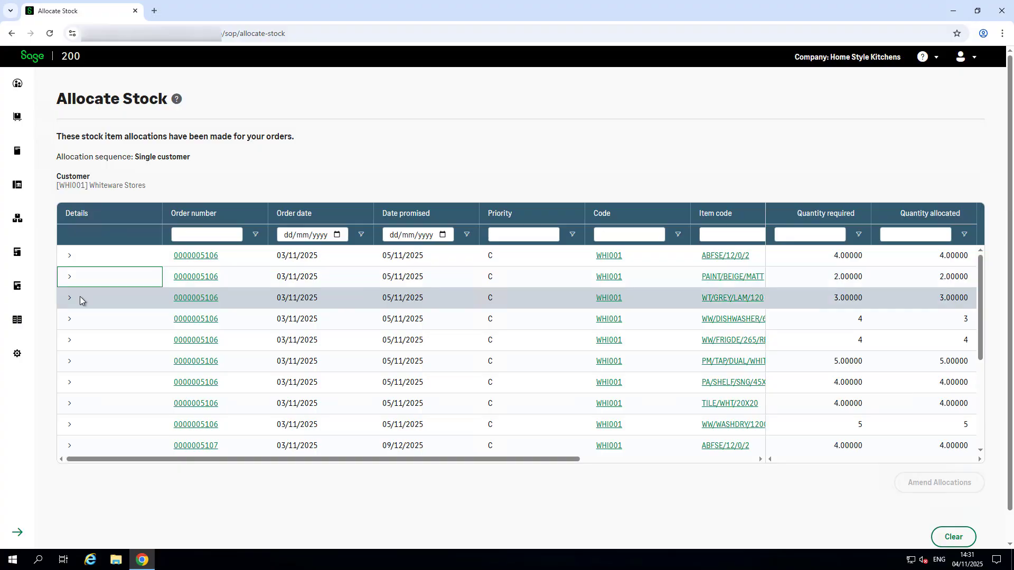
pyautogui.click(253, 283)
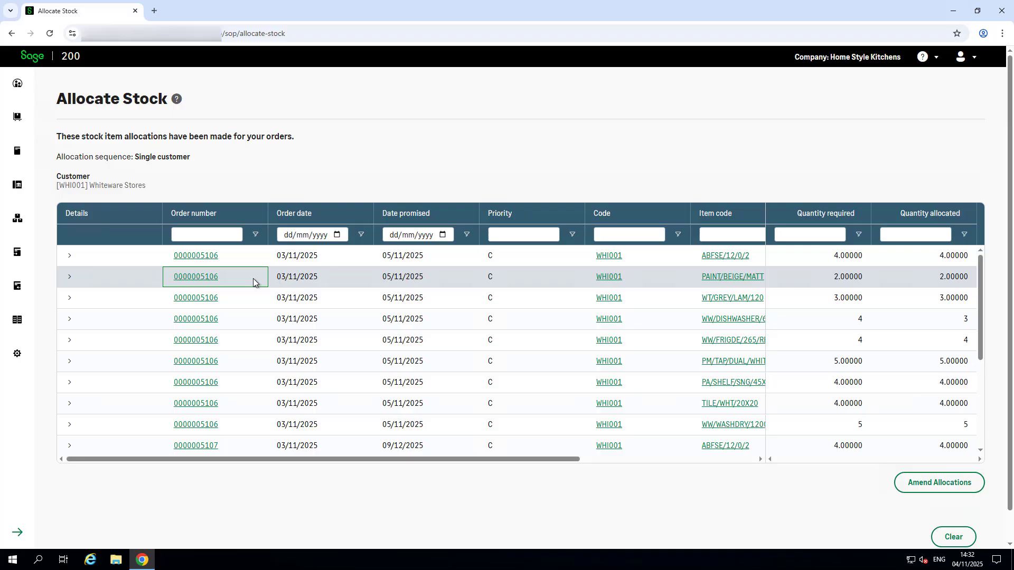
pyautogui.click(958, 481)
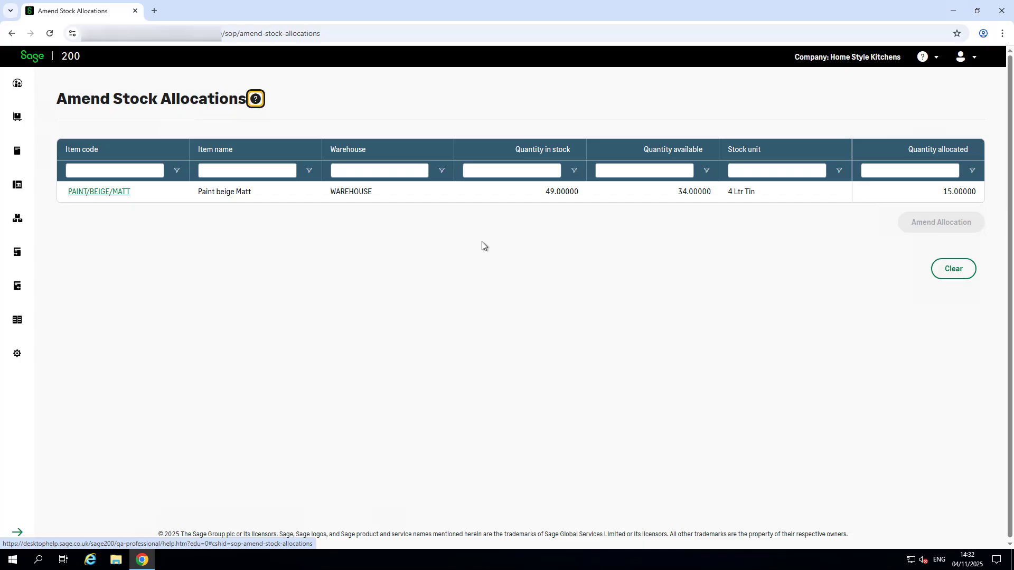
# Step: Open the PAINT/BEIGE/MATT allocation for amendment, include fully allocated order lines, and open the batch selection for its order line
pyautogui.click(428, 191)
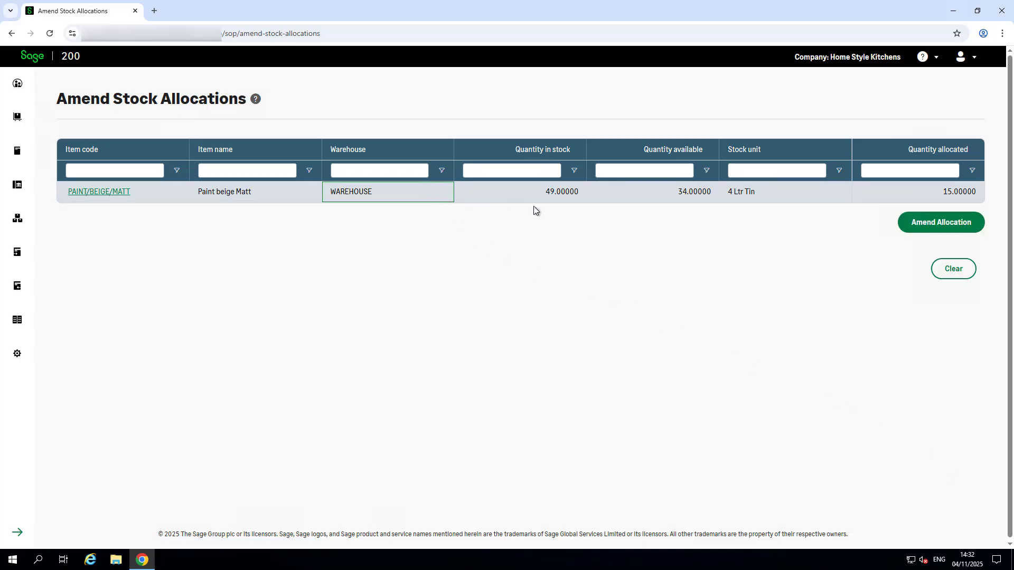
pyautogui.click(912, 230)
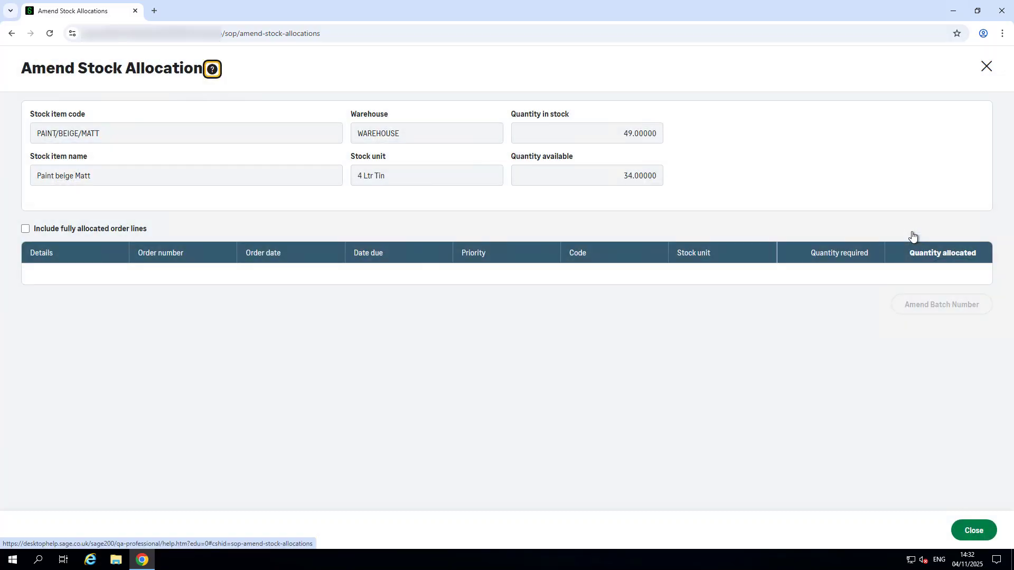
pyautogui.click(26, 230)
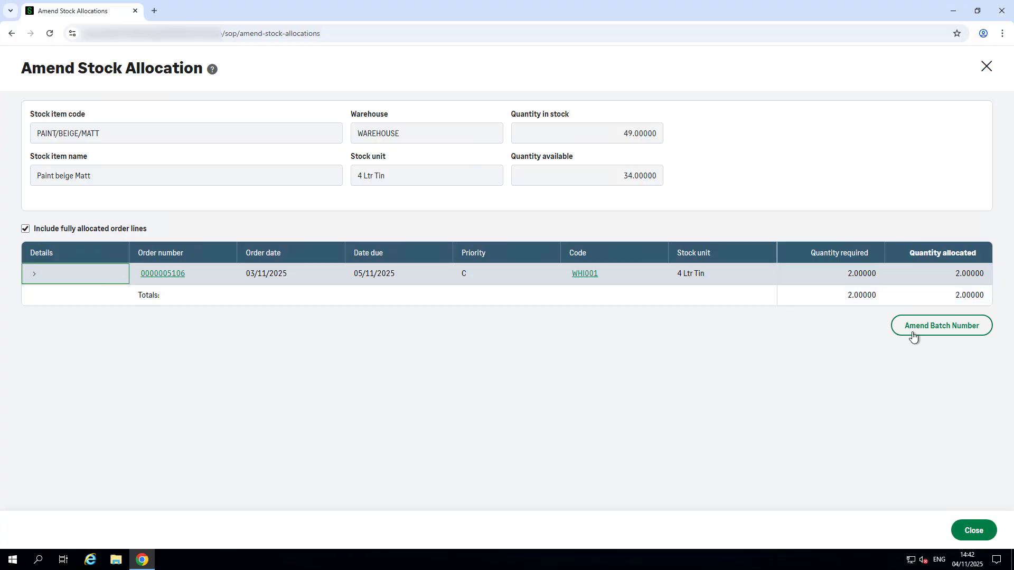
pyautogui.click(930, 326)
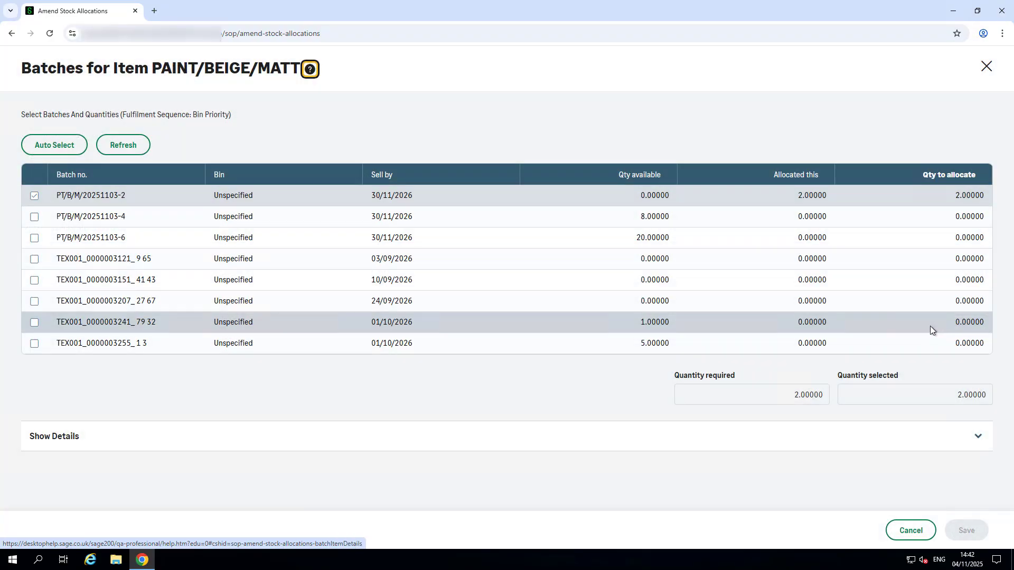
# Step: Set batch PT/B/M/20251103-2 to 0, allocate 2 from batch PT/B/M/20251103-4 instead, and save the batch selection
pyautogui.click(942, 197)
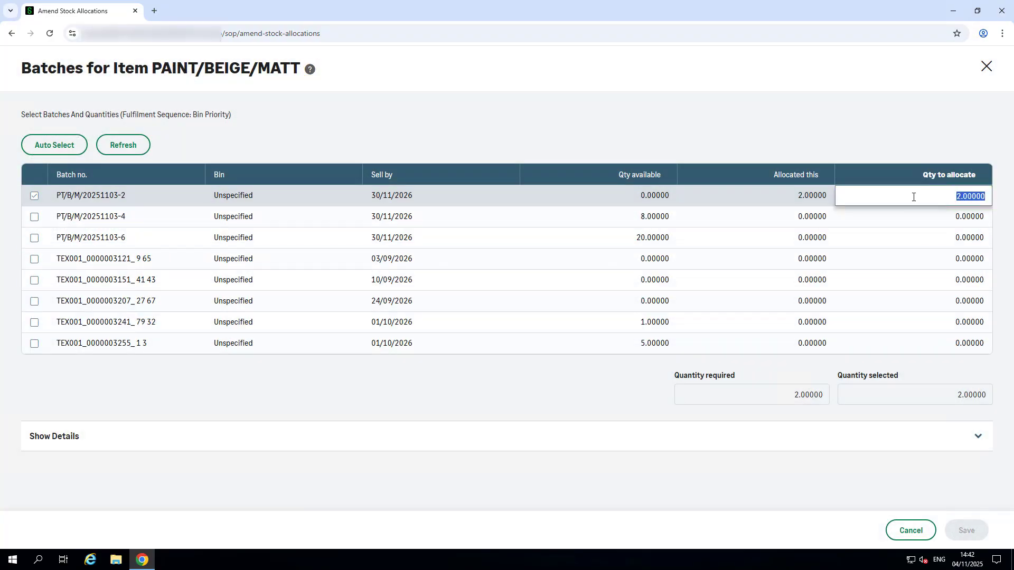
pyautogui.write('0')
pyautogui.press('Tab')
pyautogui.click(35, 221)
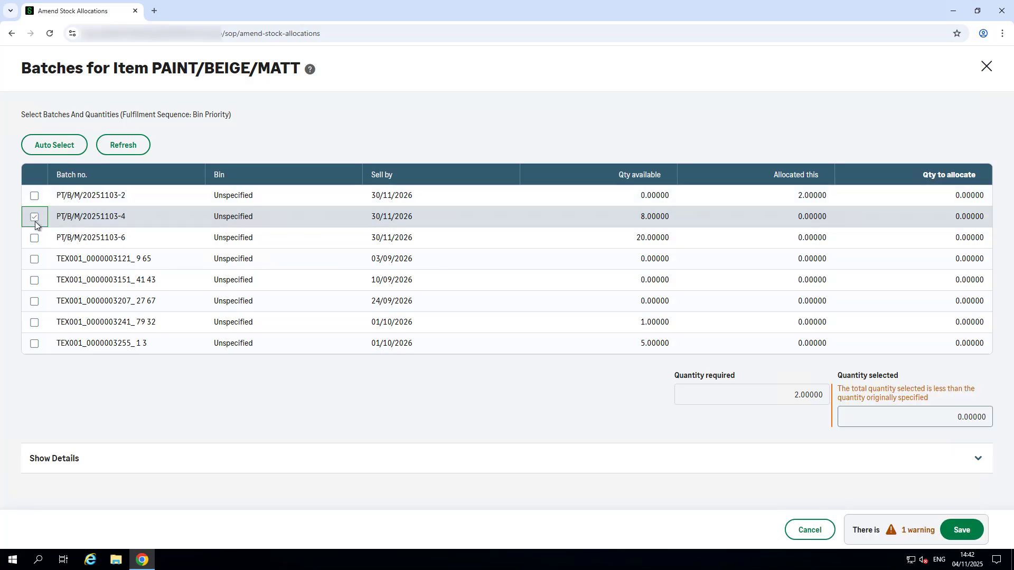
pyautogui.click(936, 218)
pyautogui.write('2')
pyautogui.press('Tab')
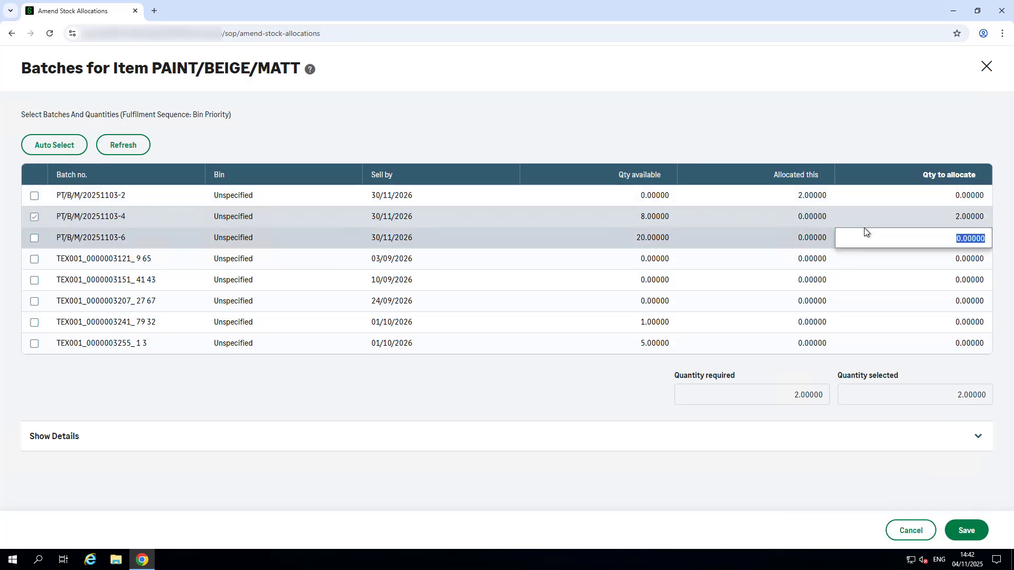
pyautogui.click(965, 531)
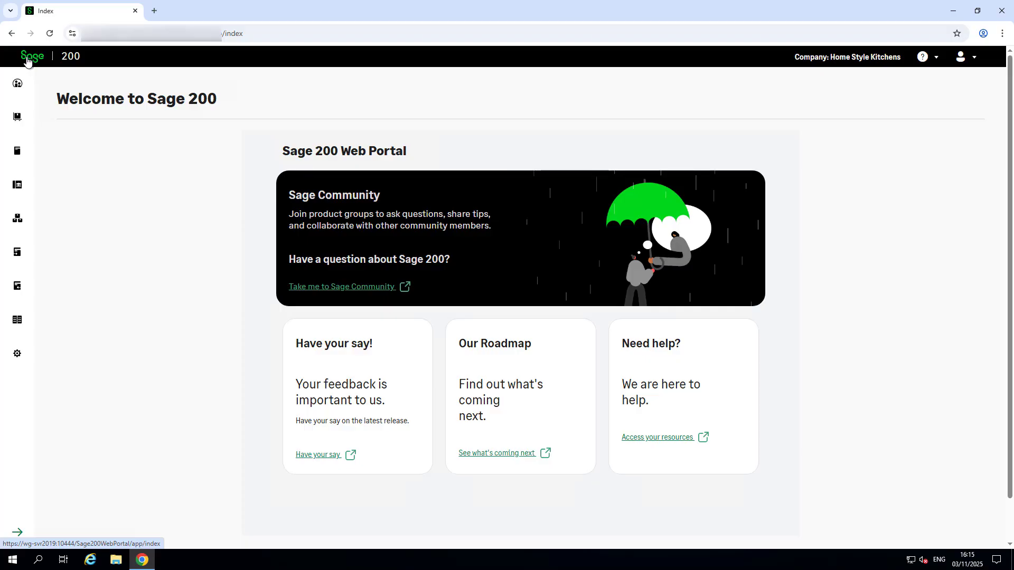
# Step: Open Amend Stock Allocations and review the criteria for order numbers, order dates, single customer, single stock item and single product group
pyautogui.click(18, 260)
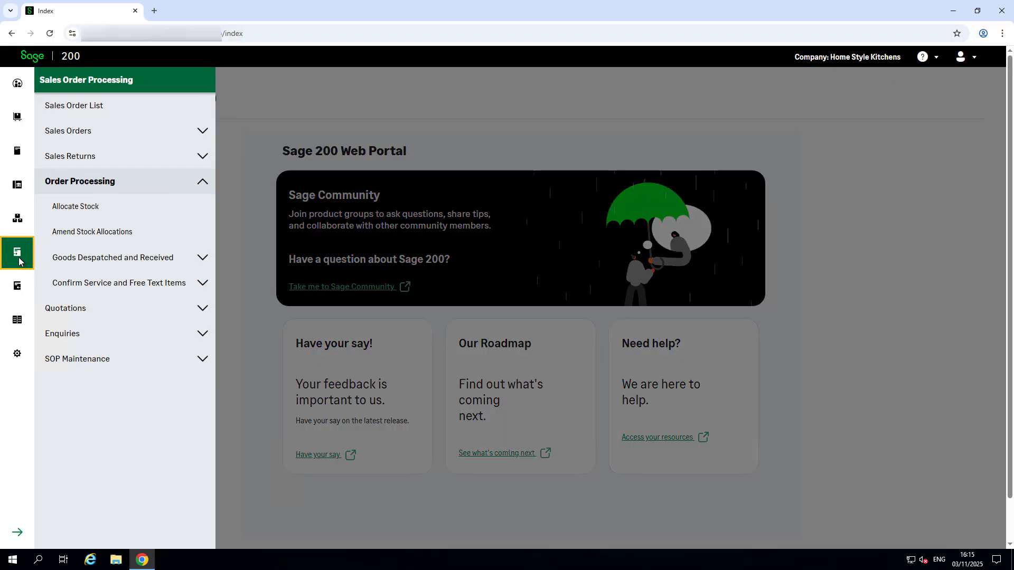
pyautogui.click(96, 237)
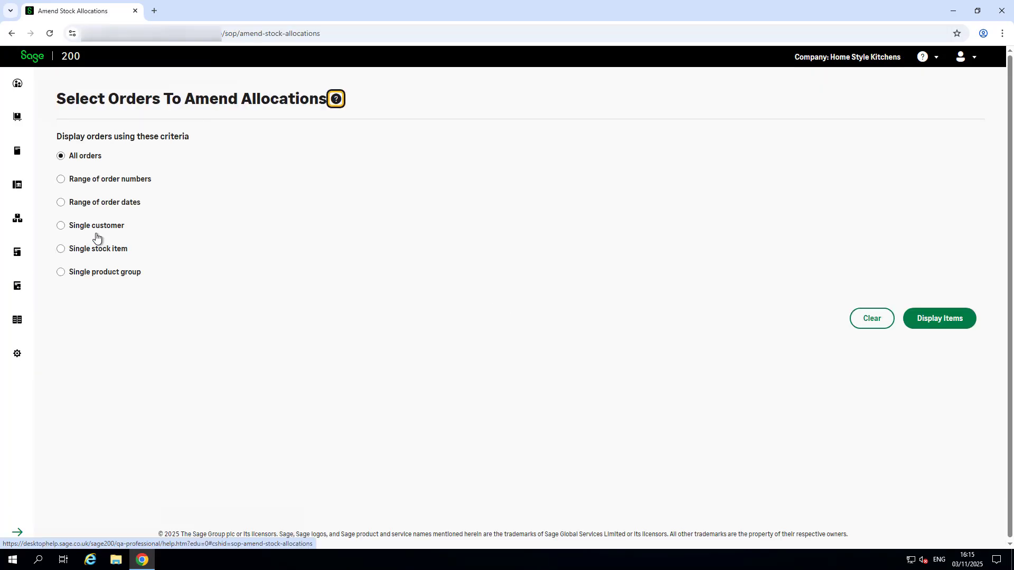
pyautogui.click(61, 179)
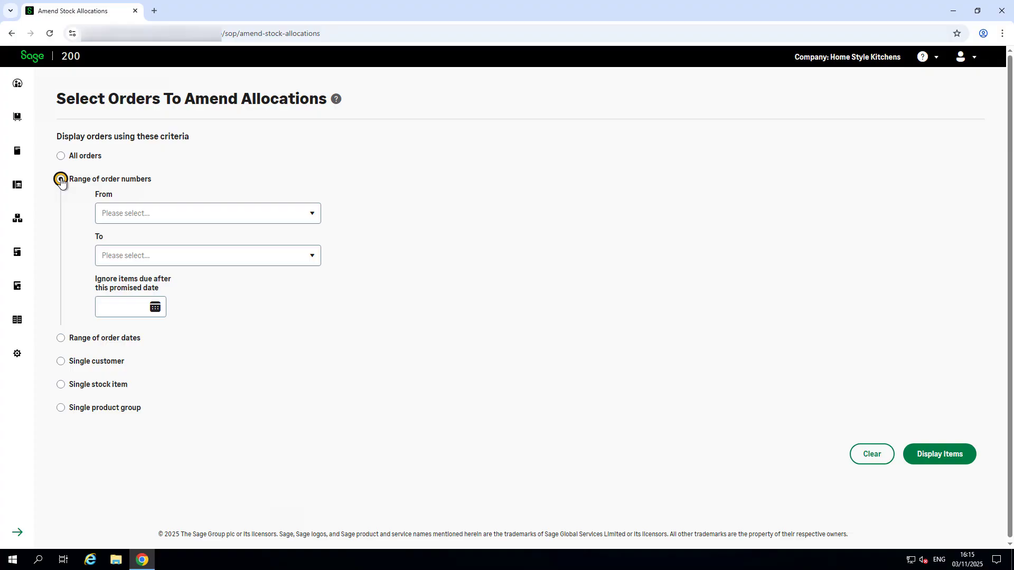
pyautogui.click(60, 338)
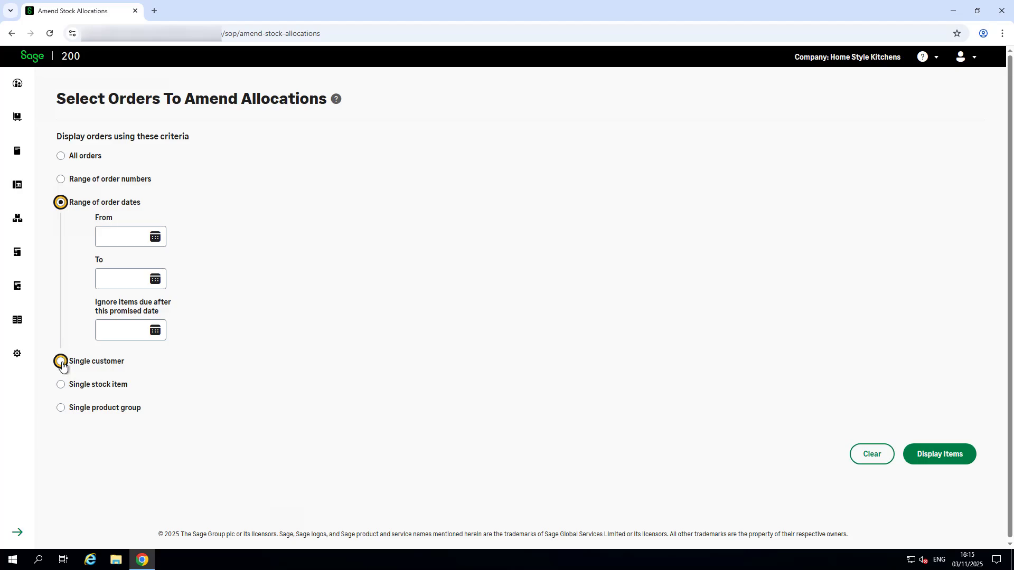
pyautogui.click(62, 362)
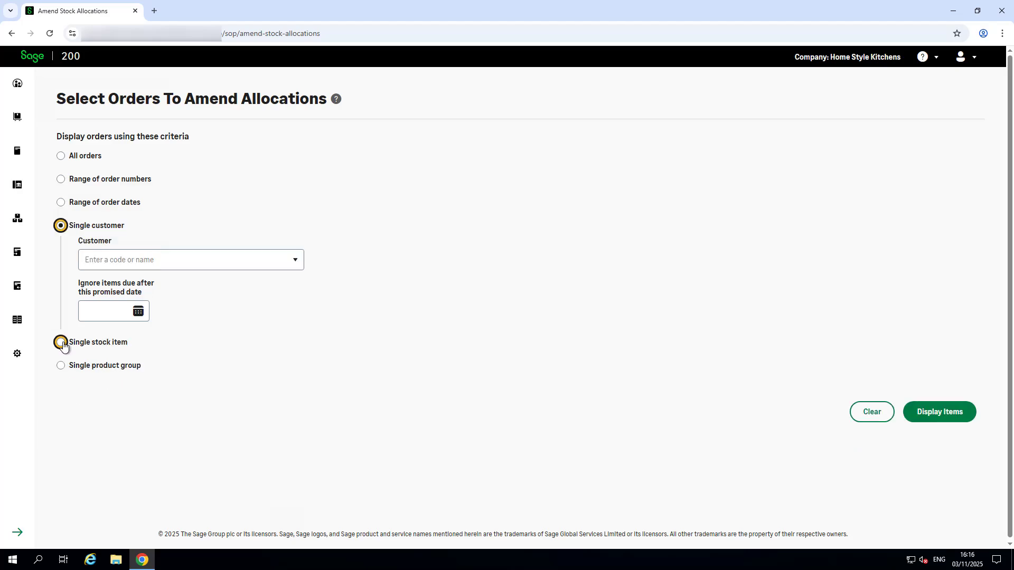
pyautogui.click(62, 343)
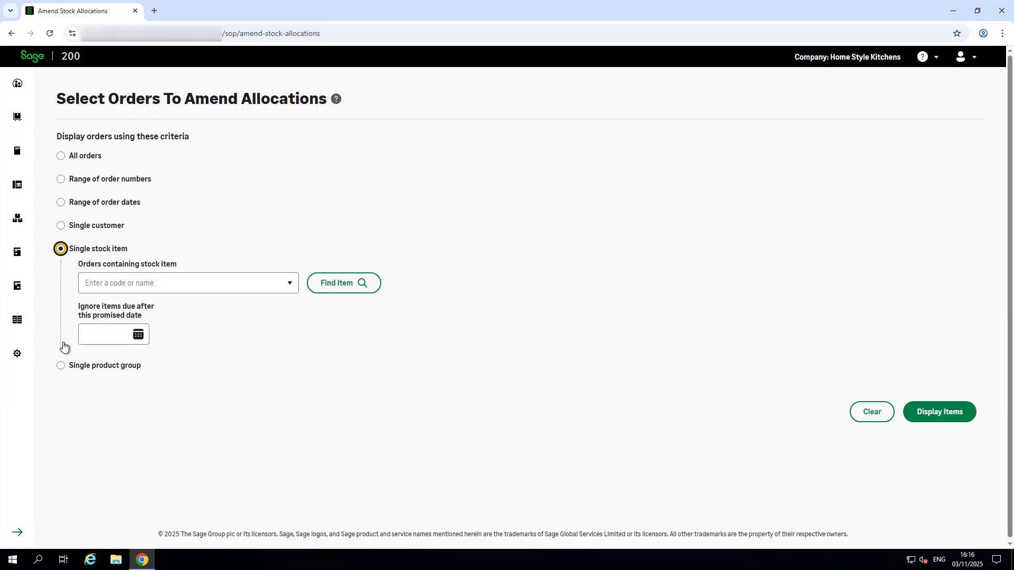
pyautogui.click(61, 365)
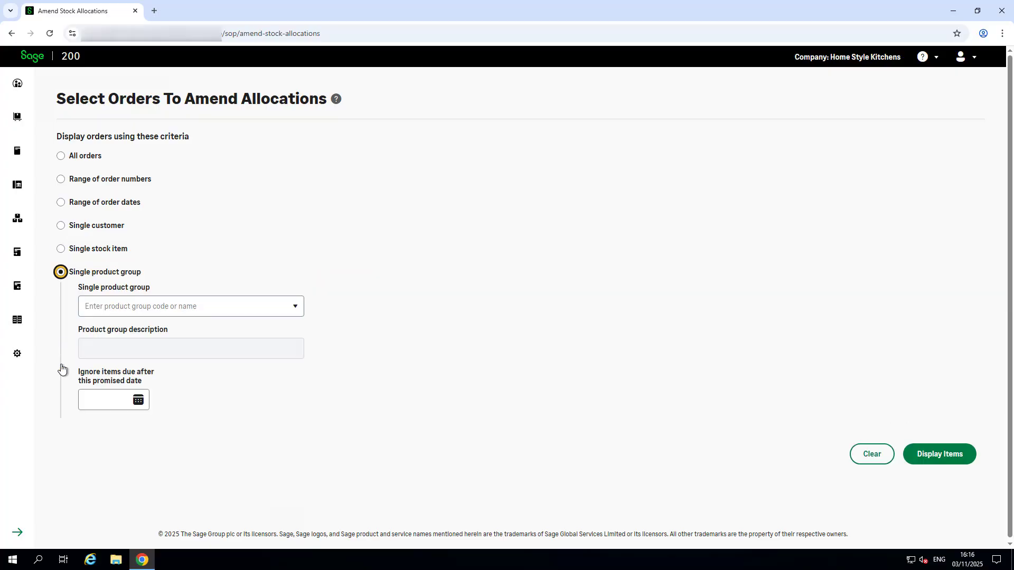
# Step: Display the orders containing the single stock item WW/FRIGDE/265/RET, Fridge Freezer Retro 265 Litre
pyautogui.click(62, 249)
pyautogui.click(84, 282)
pyautogui.write('ww/fri')
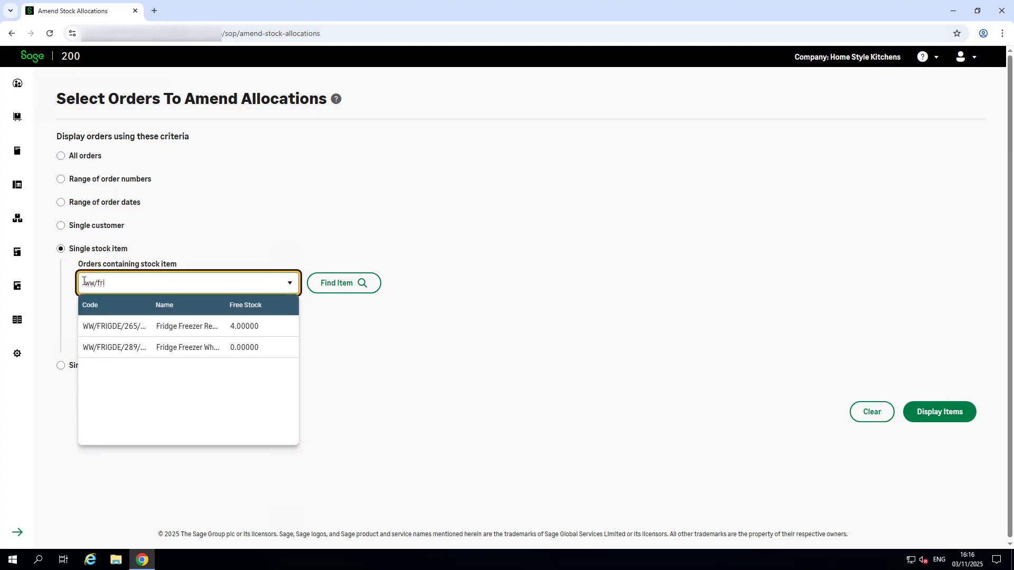
pyautogui.click(115, 325)
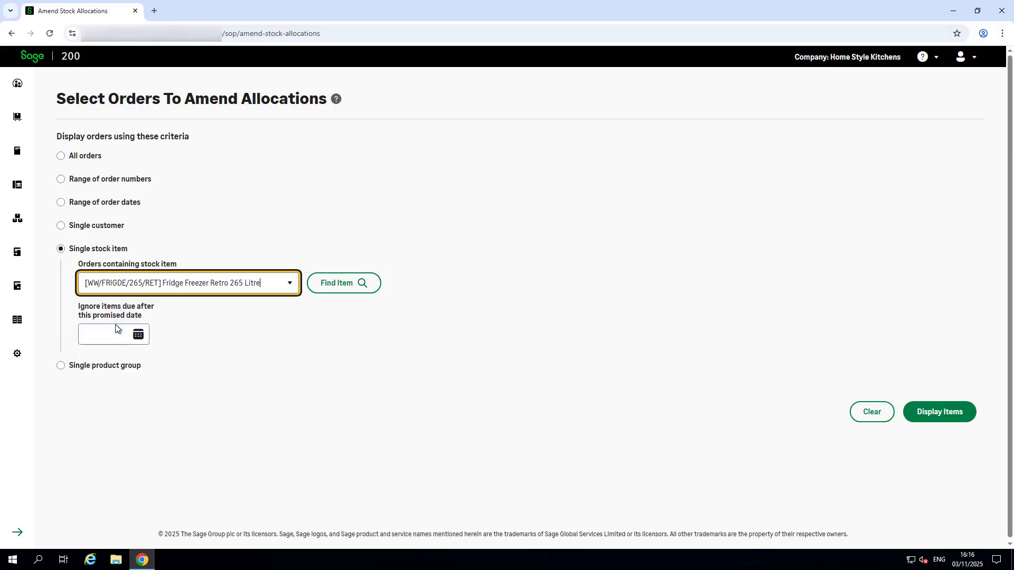
pyautogui.click(913, 412)
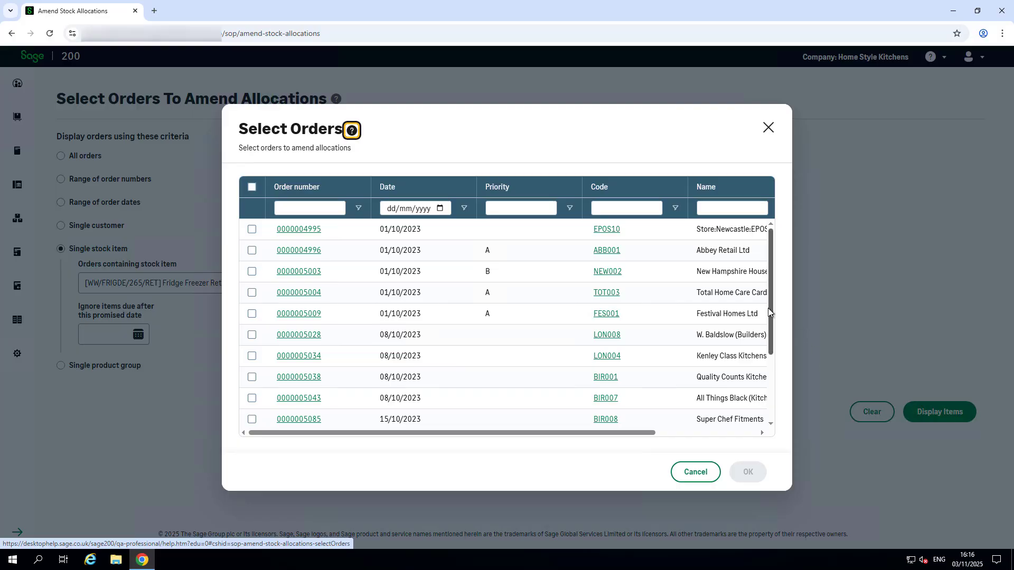
# Step: Select the second Whiteware Stores order and the Shiny Things order for amending allocations and confirm the selection
pyautogui.moveTo(771, 308); pyautogui.dragTo(768, 388)
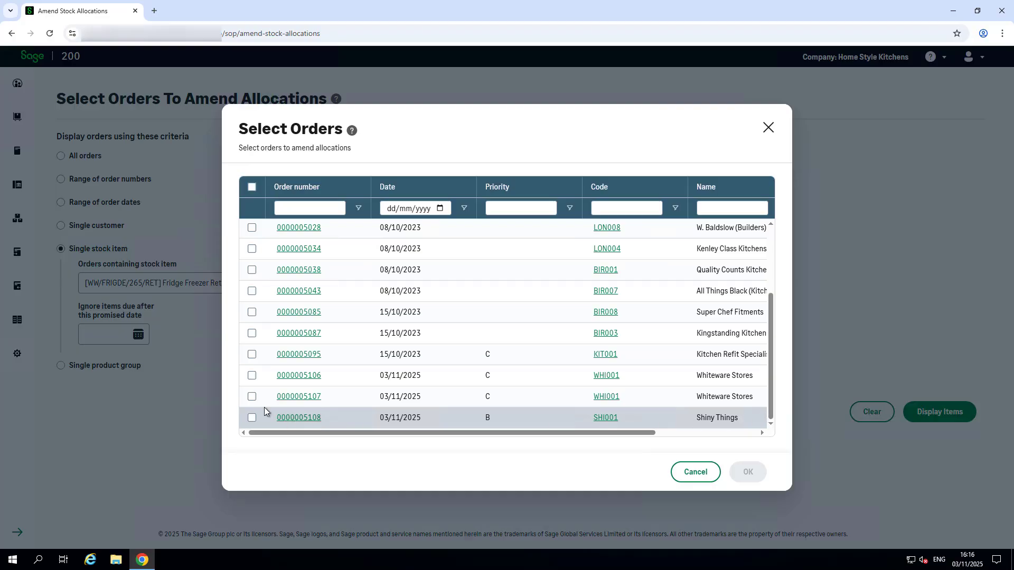
pyautogui.click(252, 396)
pyautogui.click(252, 417)
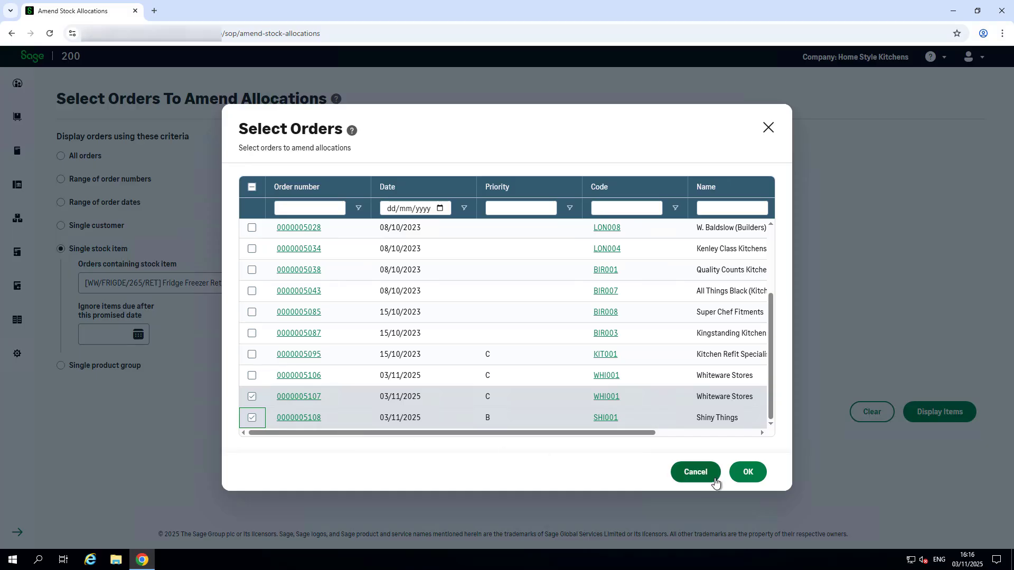
pyautogui.click(750, 472)
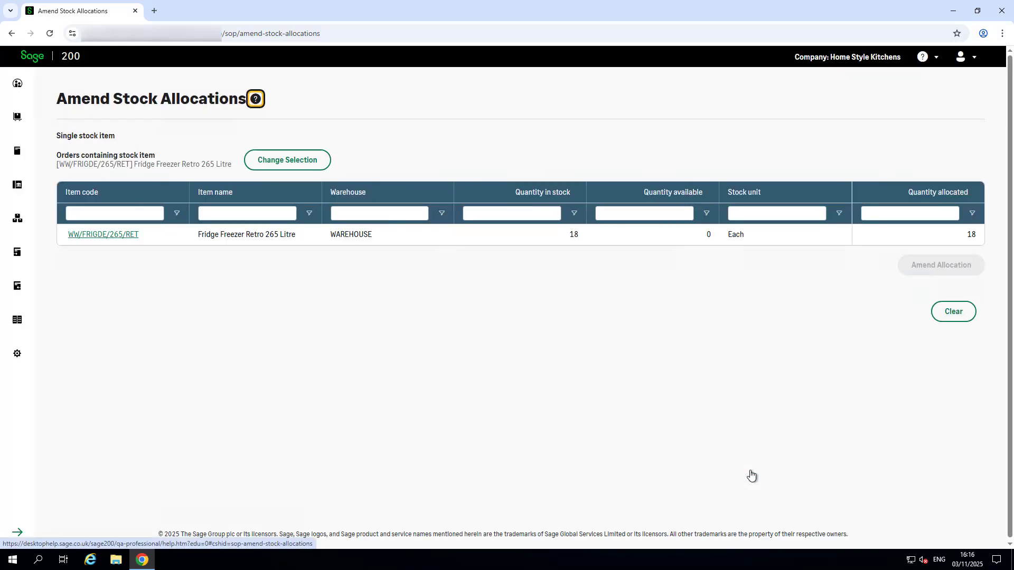
# Step: Open the WW/FRIGDE/265/RET allocation for amendment and include fully allocated order lines
pyautogui.click(474, 236)
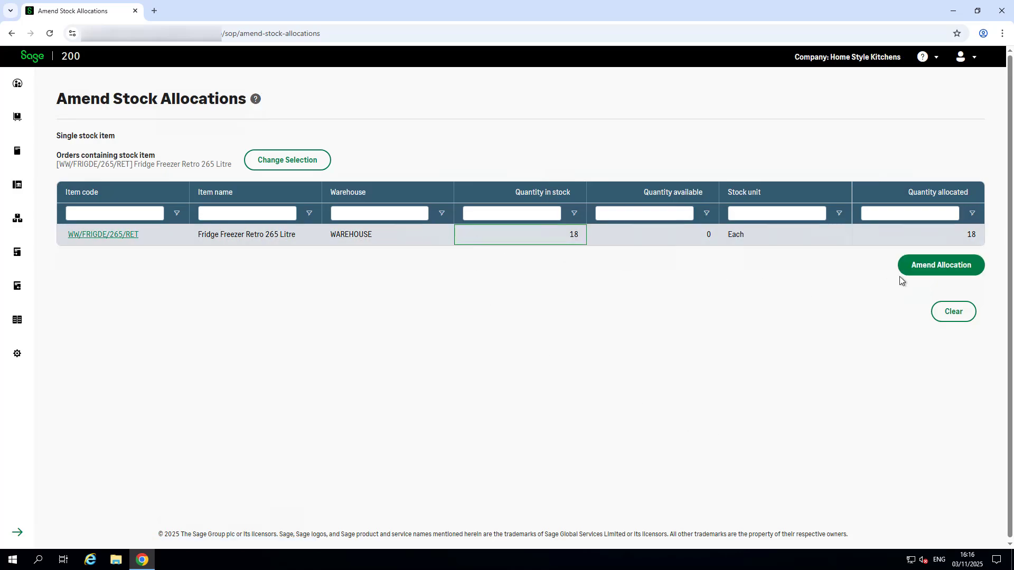
pyautogui.click(924, 269)
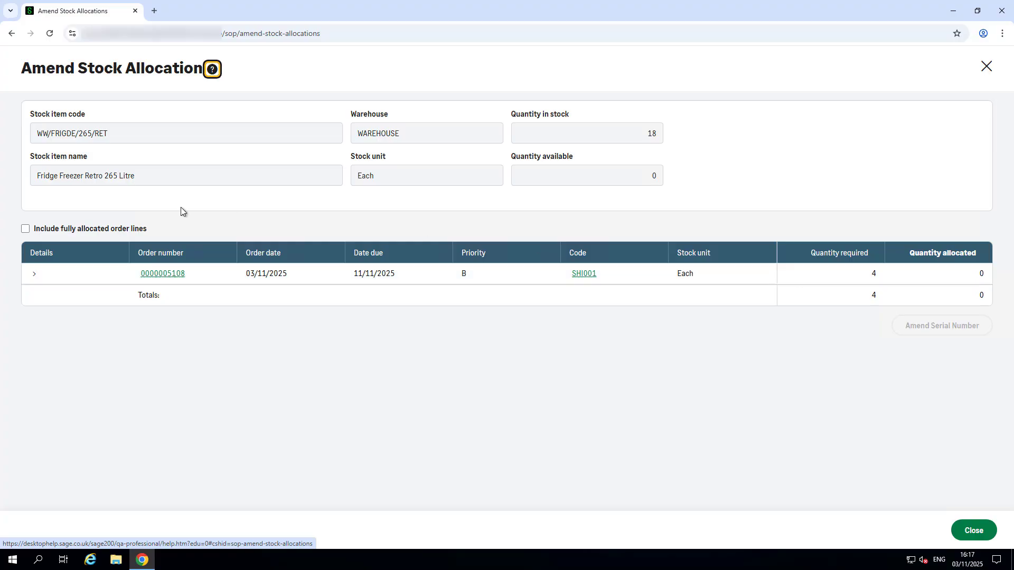
pyautogui.click(25, 229)
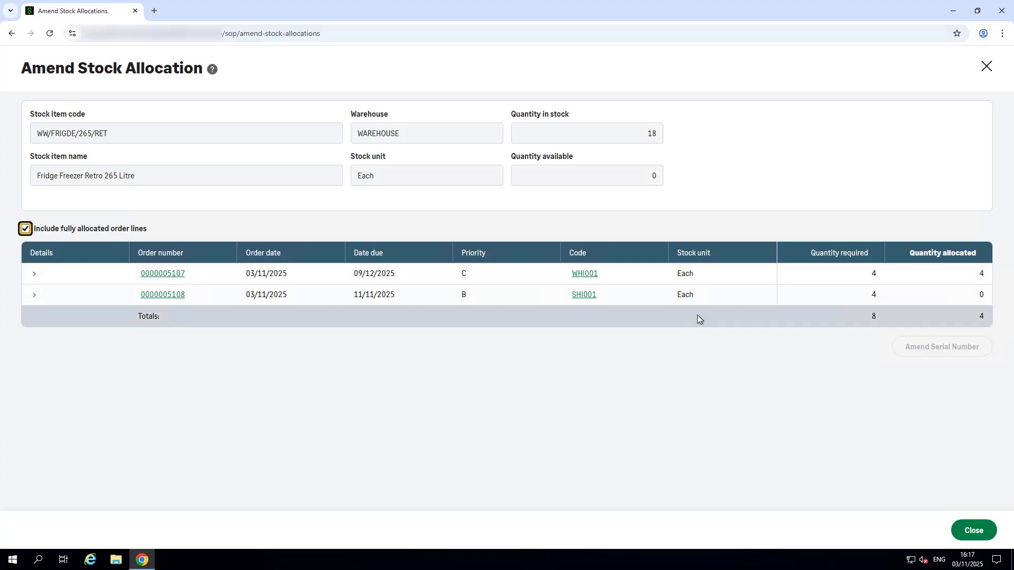
# Step: Set the allocated quantity on the Whiteware Stores (WHI001) line to 0, deselect its four allocated serial numbers, and save
pyautogui.click(972, 278)
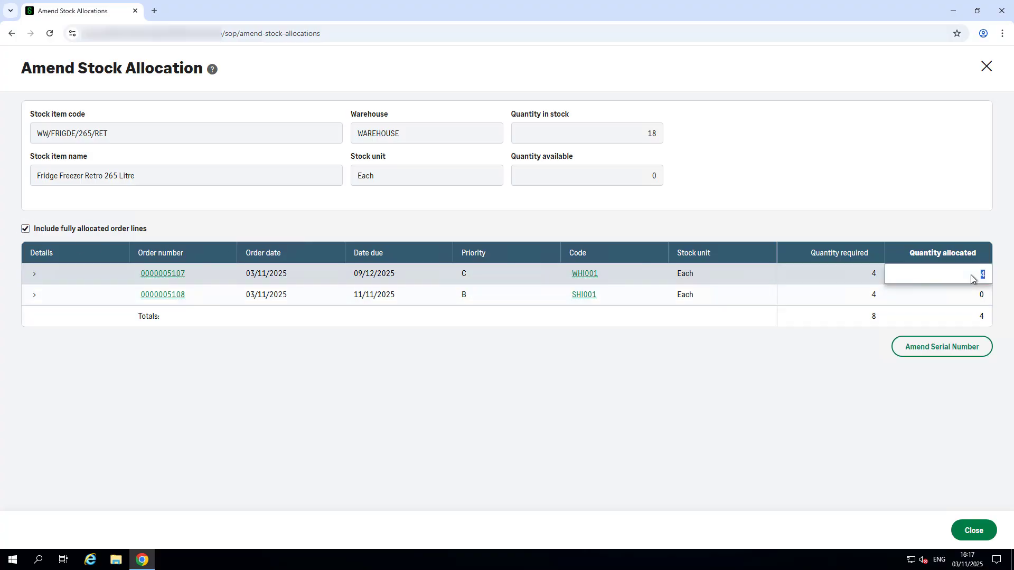
pyautogui.write('0')
pyautogui.press('Tab')
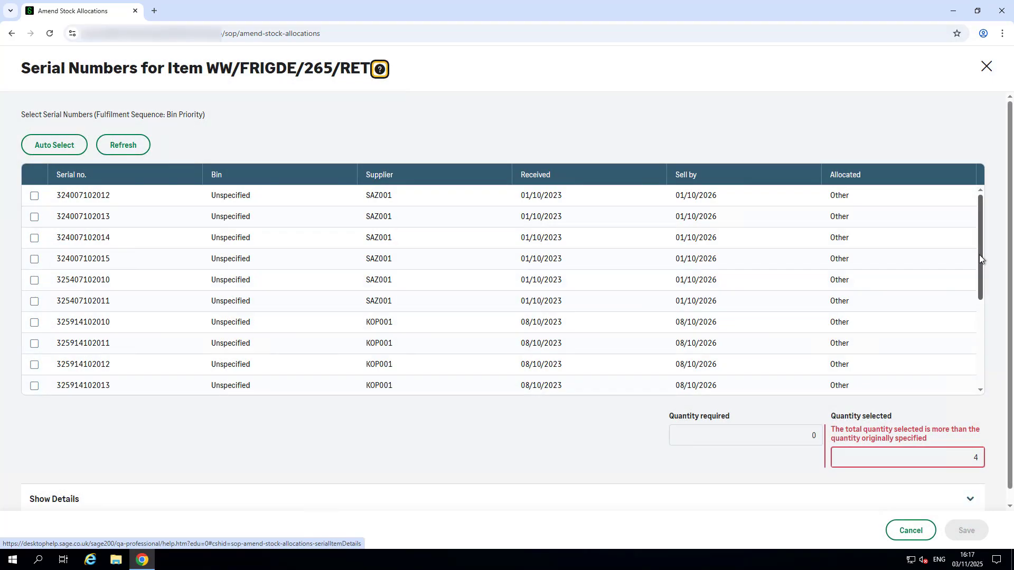
pyautogui.moveTo(978, 255); pyautogui.dragTo(980, 353)
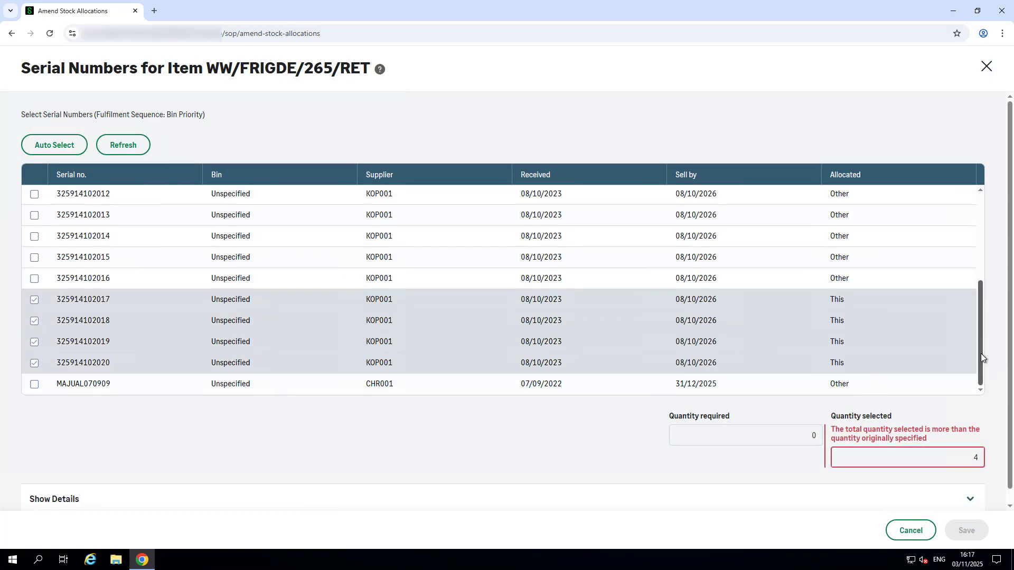
pyautogui.click(34, 300)
pyautogui.click(34, 320)
pyautogui.click(35, 342)
pyautogui.click(34, 363)
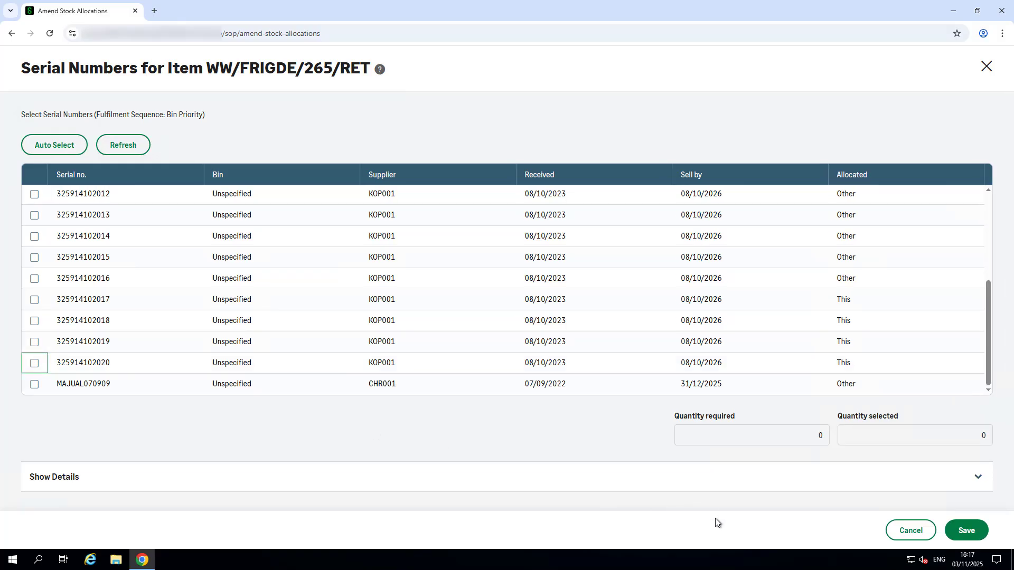
pyautogui.click(966, 530)
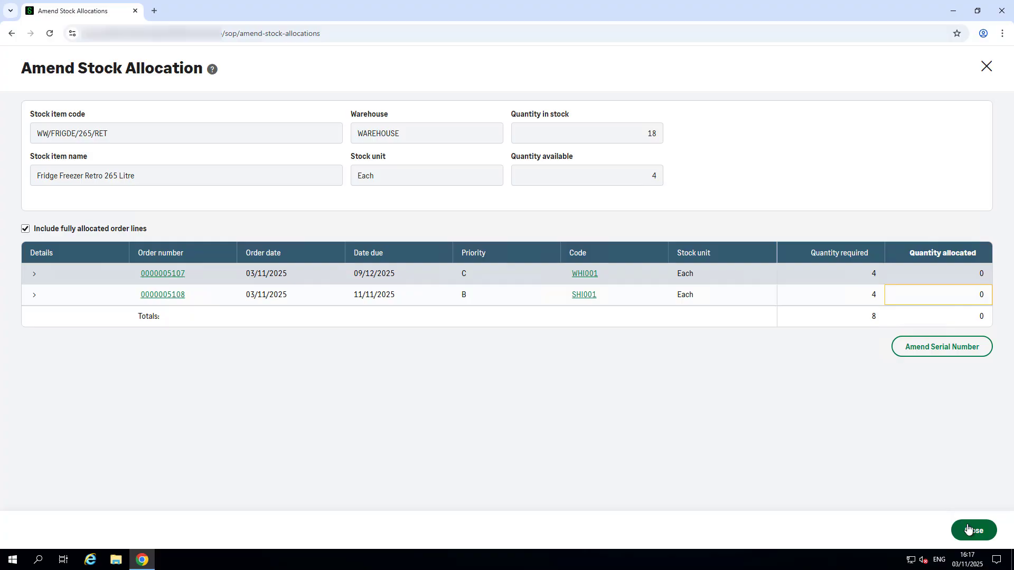
# Step: Set the allocated quantity on the Shiny Things (SHI001) order line to 4
pyautogui.click(974, 298)
pyautogui.write('4')
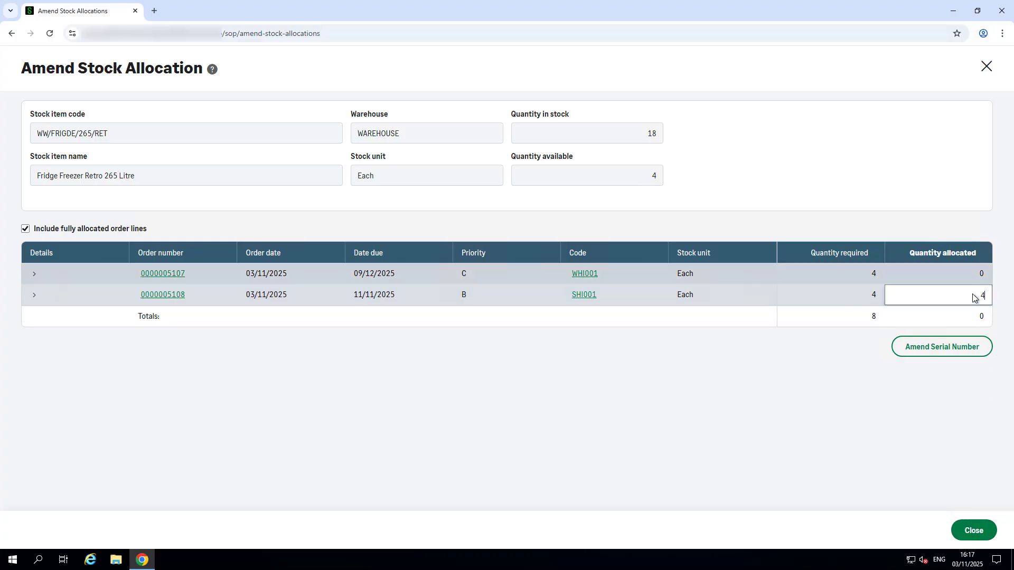
pyautogui.press('Tab')
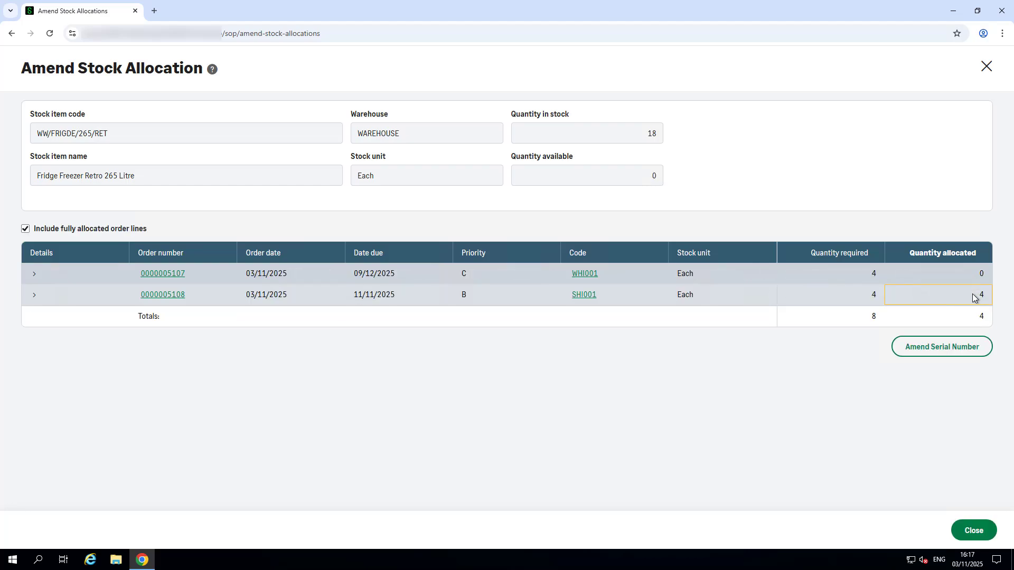
# Step: Check which serial numbers are allocated to the Shiny Things order line and close the stock allocation
pyautogui.click(949, 350)
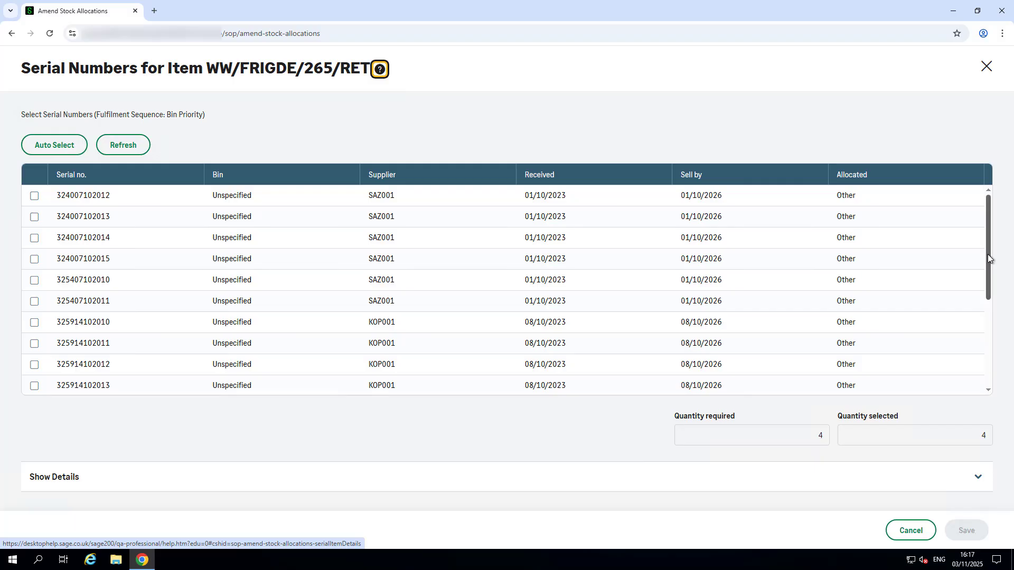
pyautogui.moveTo(987, 254); pyautogui.dragTo(986, 354)
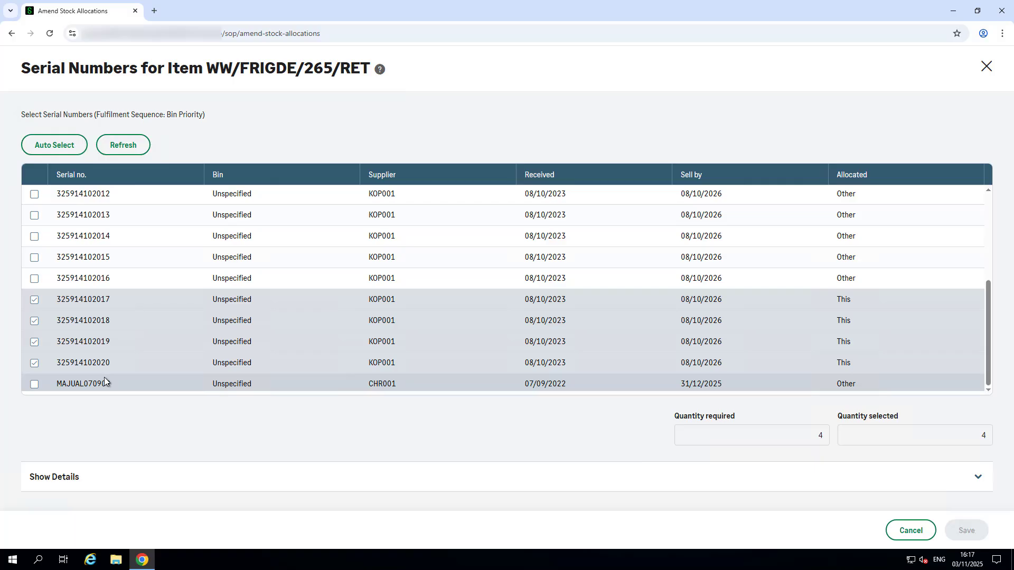
pyautogui.click(916, 531)
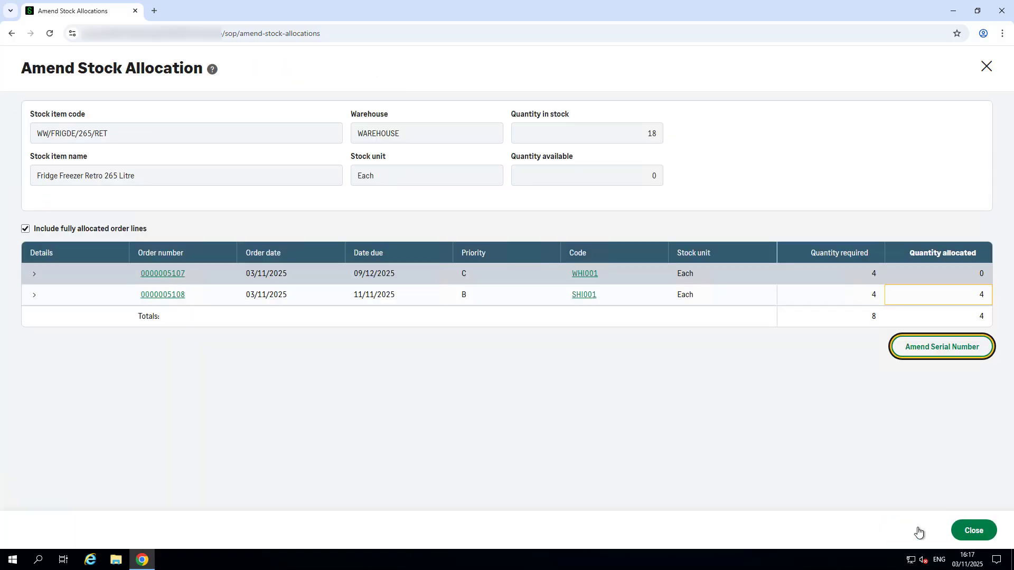
pyautogui.click(974, 532)
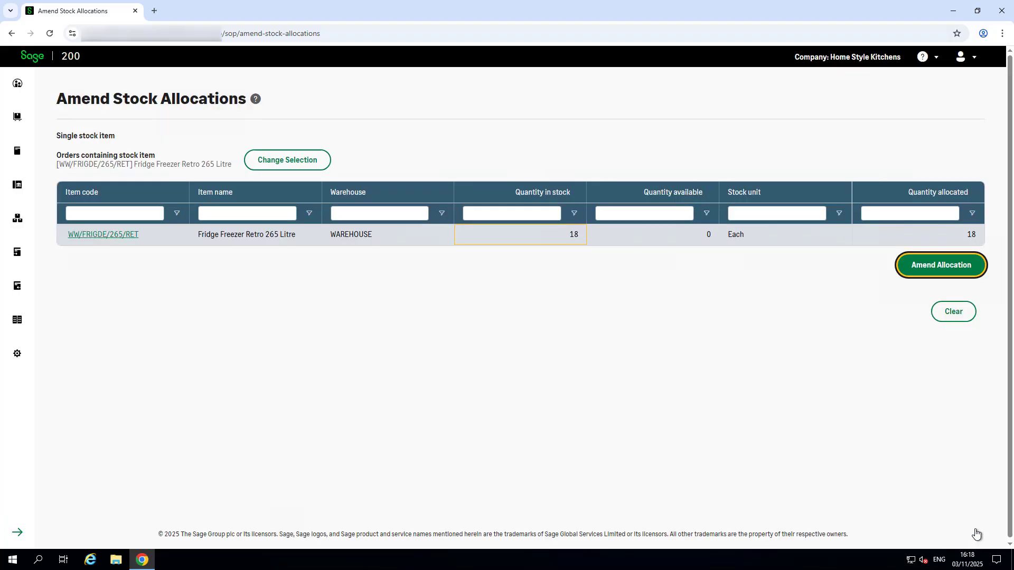
# Step: Open the Sales Order List and start allocating stock for the newest Shiny Things order and the Whiteware Stores order directly below it
pyautogui.click(20, 253)
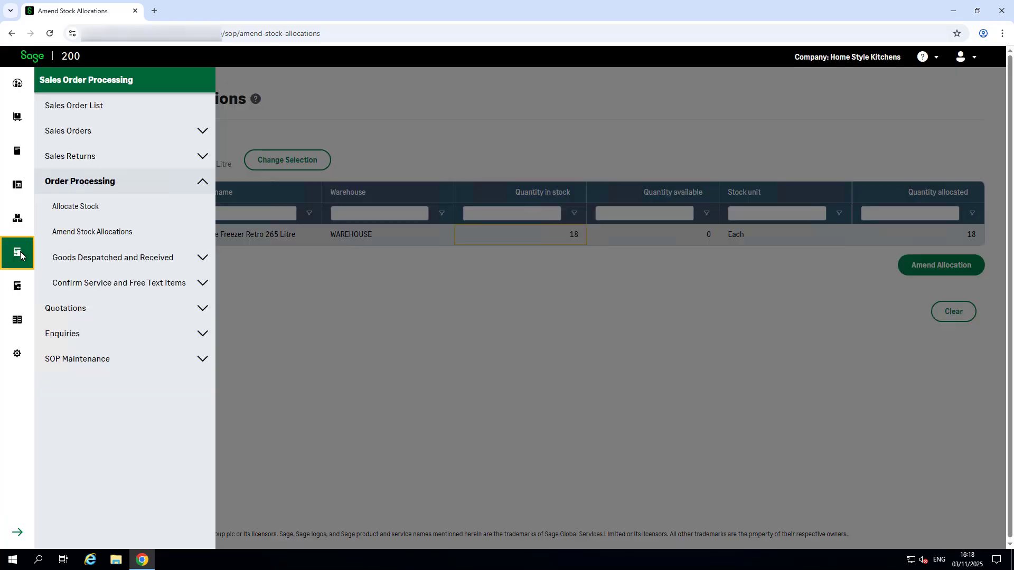
pyautogui.click(86, 105)
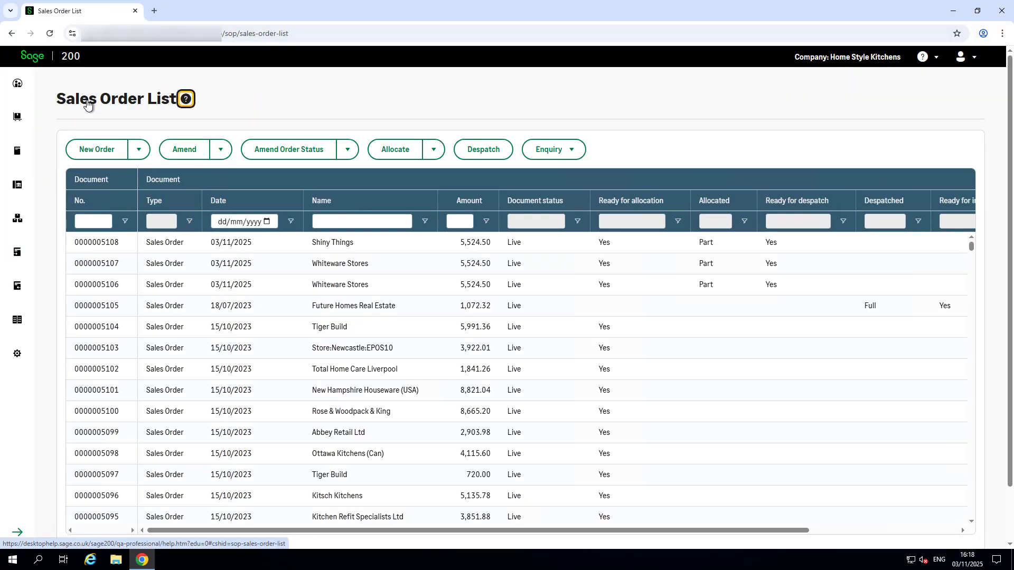
pyautogui.click(106, 242)
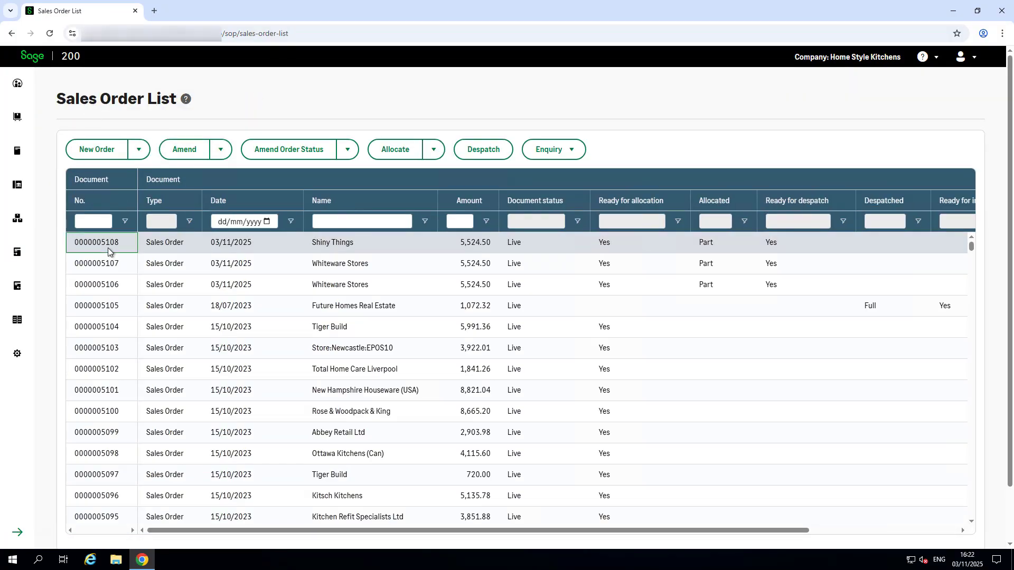
pyautogui.click(107, 270)
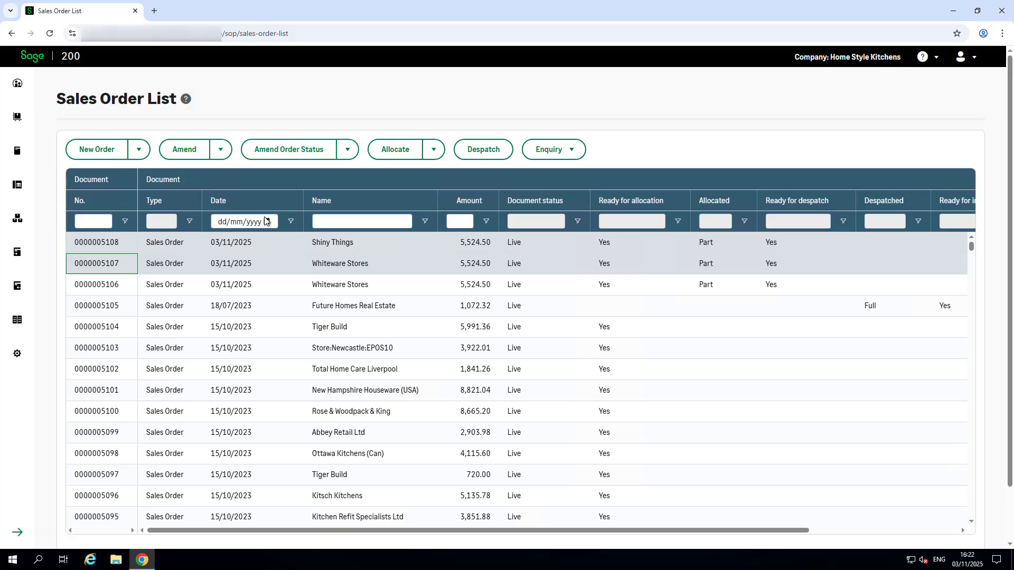
pyautogui.click(385, 154)
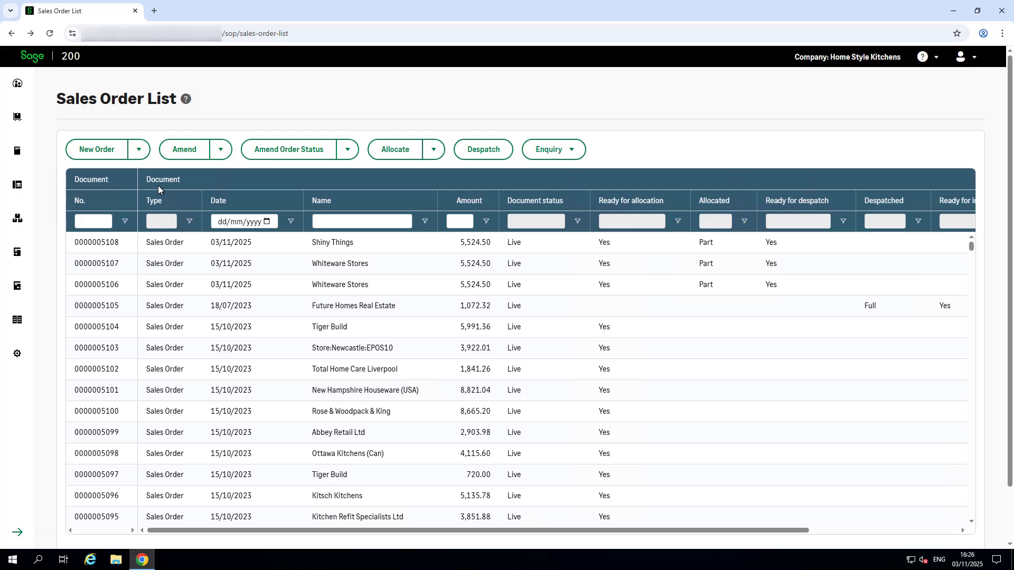
# Step: Select the three sales orders dated 03/11/2025 for Shiny Things and Whiteware Stores and open their stock allocations for amendment
pyautogui.click(152, 244)
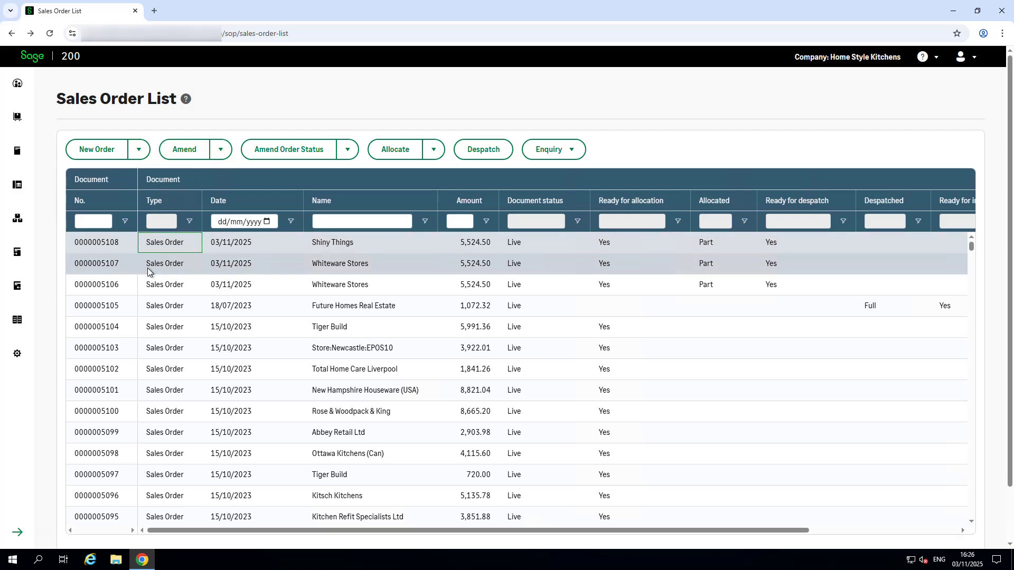
pyautogui.keyDown('ctrl'); pyautogui.click(148, 270); pyautogui.keyUp('ctrl')
pyautogui.keyDown('ctrl'); pyautogui.click(151, 286); pyautogui.keyUp('ctrl')
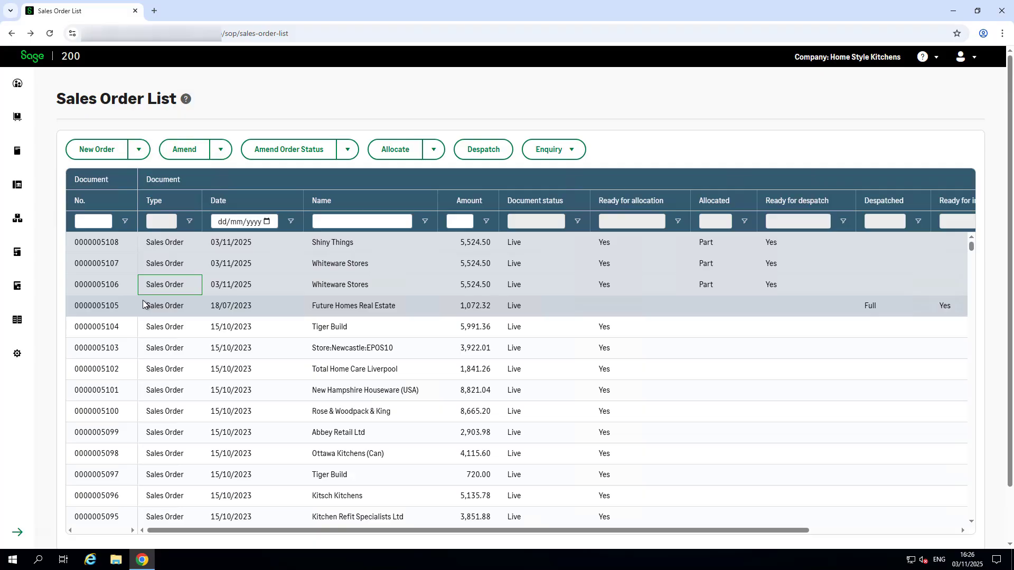
pyautogui.click(433, 152)
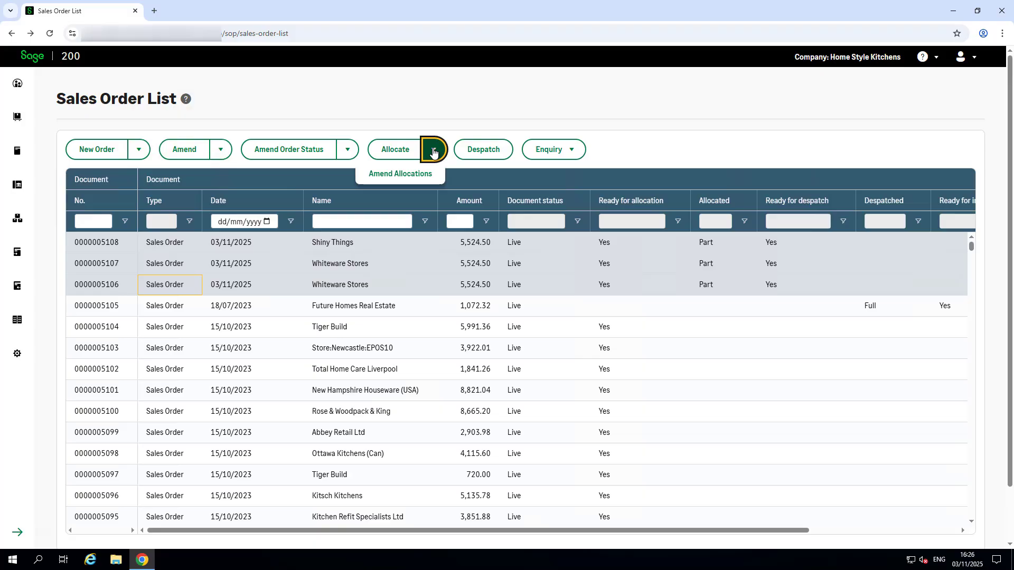
pyautogui.click(418, 176)
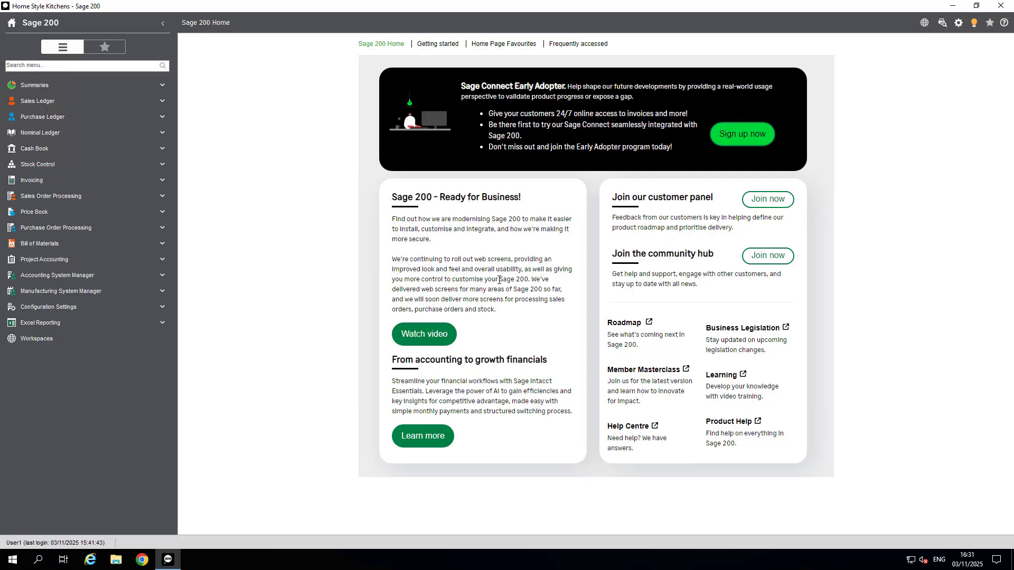
# Step: In the Sage 200 desktop application, open Allocate Stock for sales orders and set the allocation sequence to Customer
pyautogui.click(66, 202)
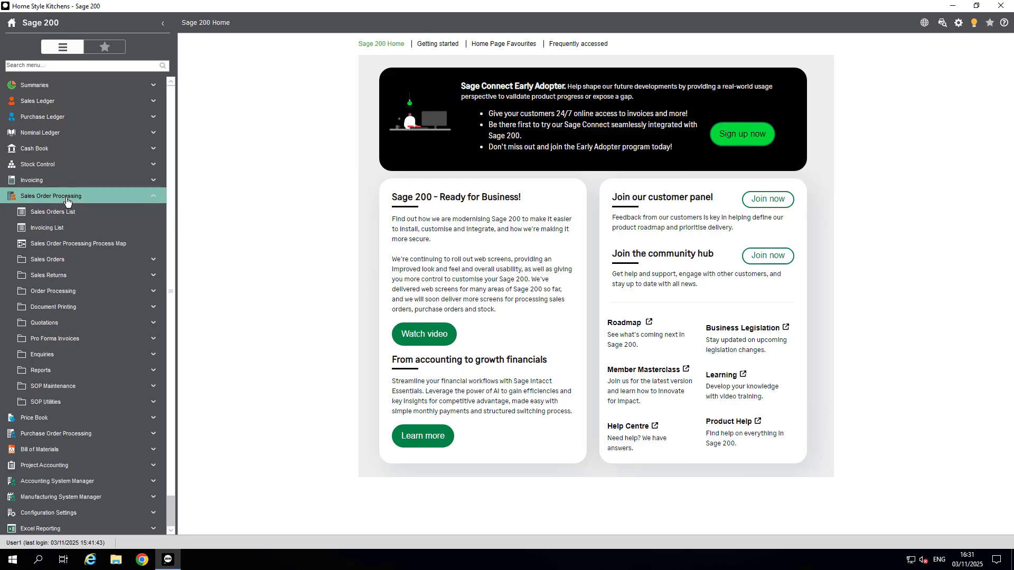
pyautogui.click(68, 292)
pyautogui.click(69, 310)
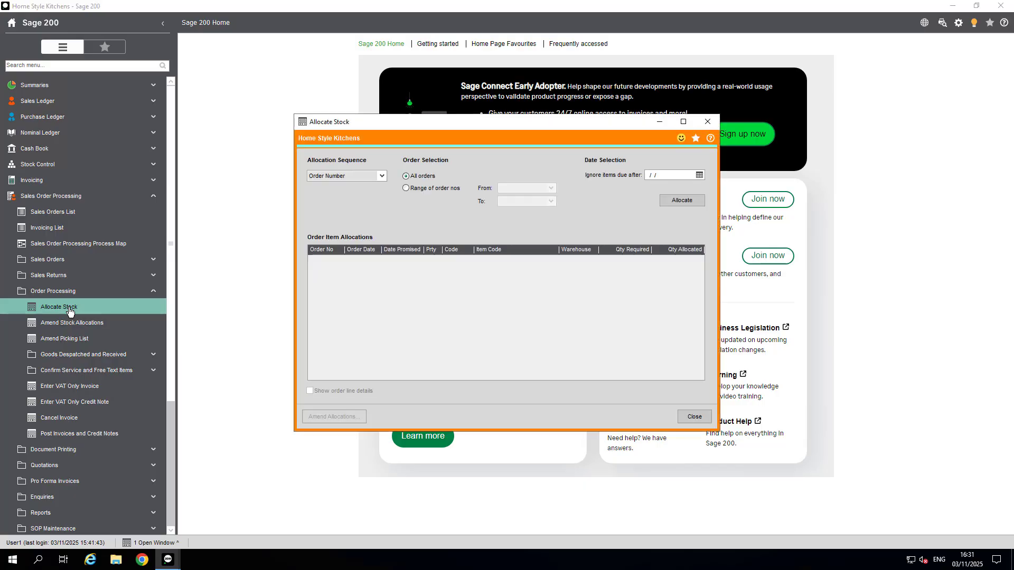
pyautogui.click(380, 176)
pyautogui.click(354, 223)
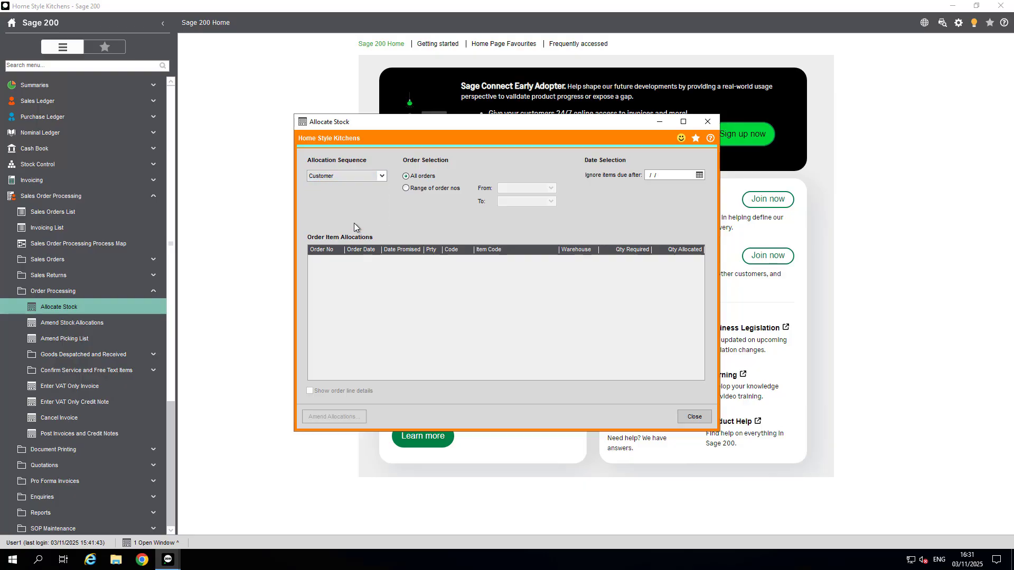
# Step: Choose the customer with short name CooksCoo, allocate stock to its orders, and close the stock allocation
pyautogui.click(526, 176)
pyautogui.click(507, 236)
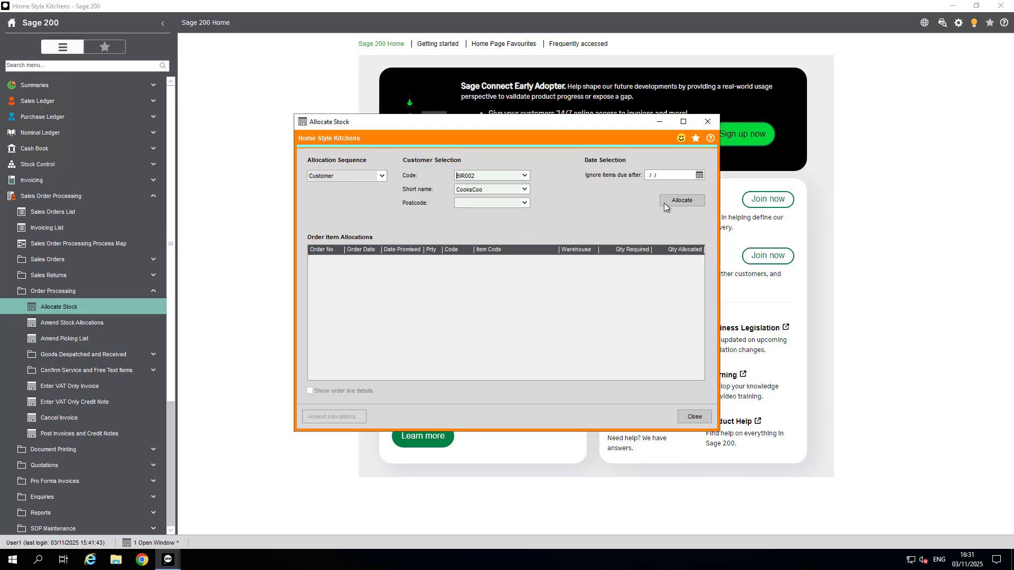
pyautogui.click(666, 202)
pyautogui.click(323, 382)
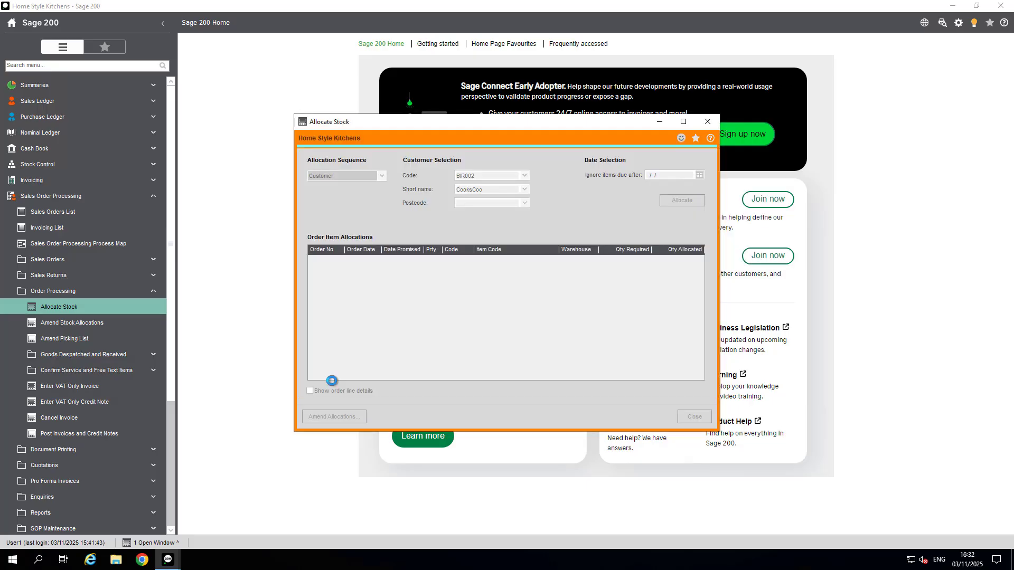
pyautogui.click(694, 417)
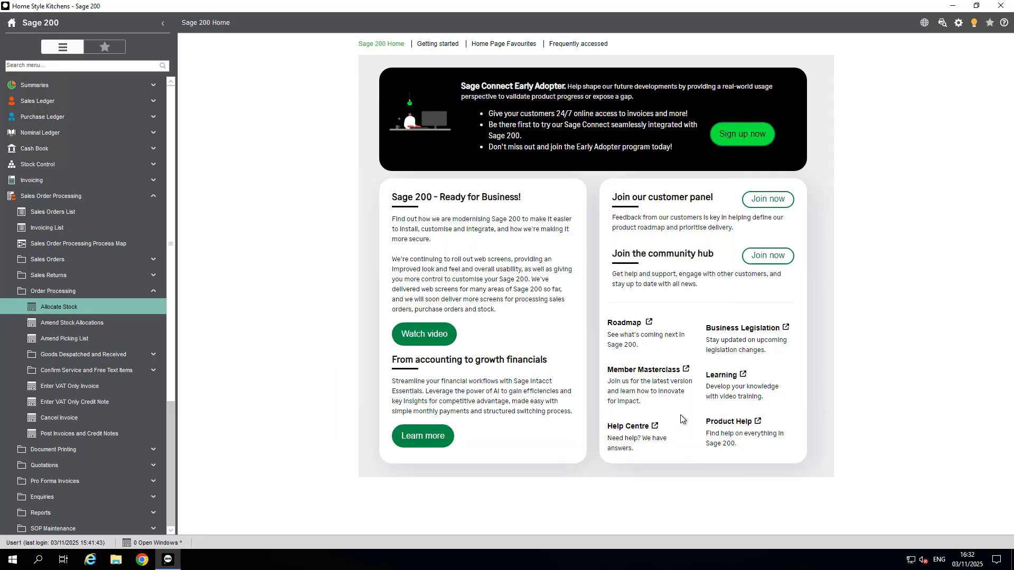
# Step: Open Amend Stock Allocations, display the orders for the ACCESSORIES product group, and look through the orders listed for allocation
pyautogui.click(113, 320)
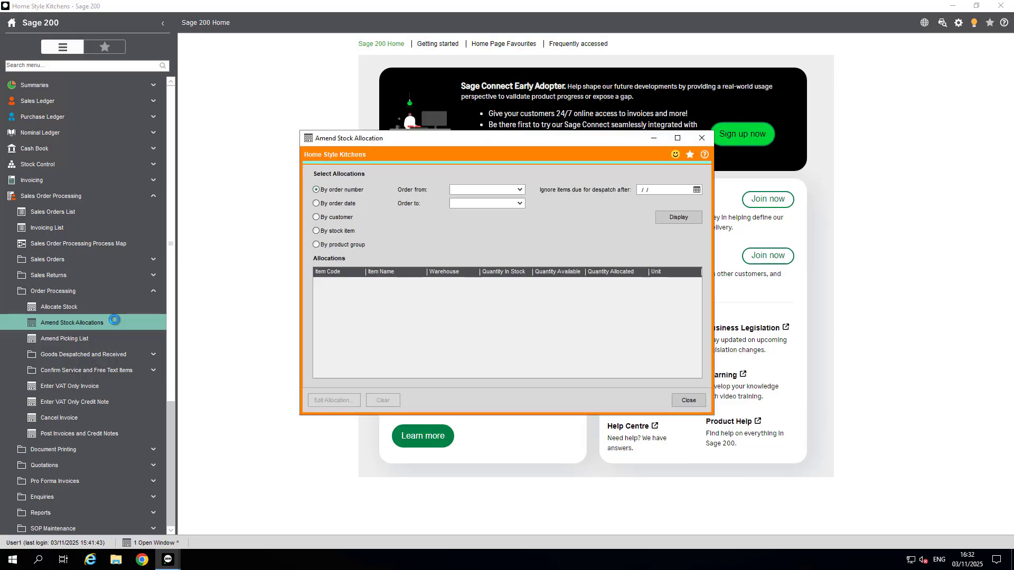
pyautogui.click(315, 244)
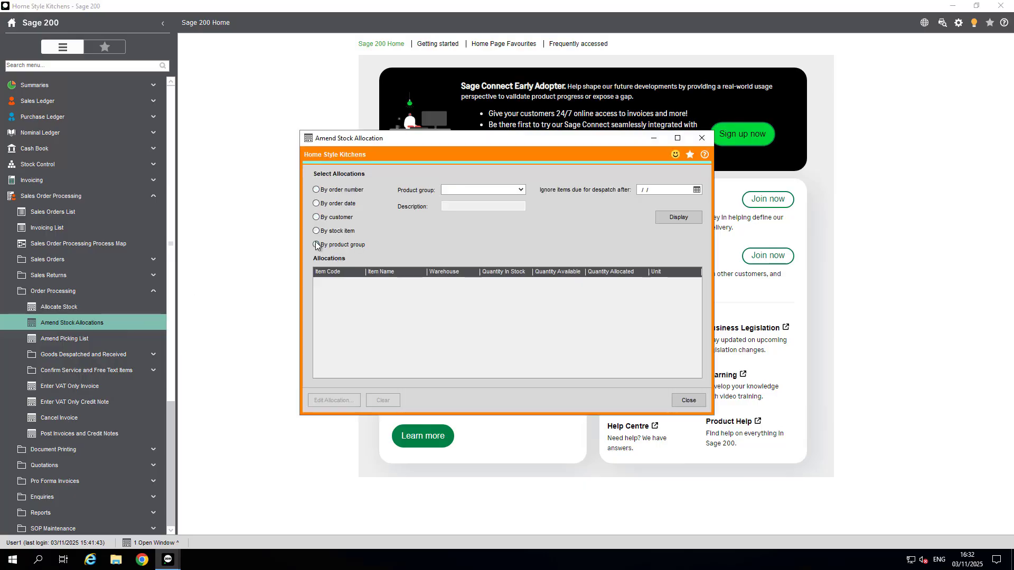
pyautogui.click(521, 189)
pyautogui.click(501, 200)
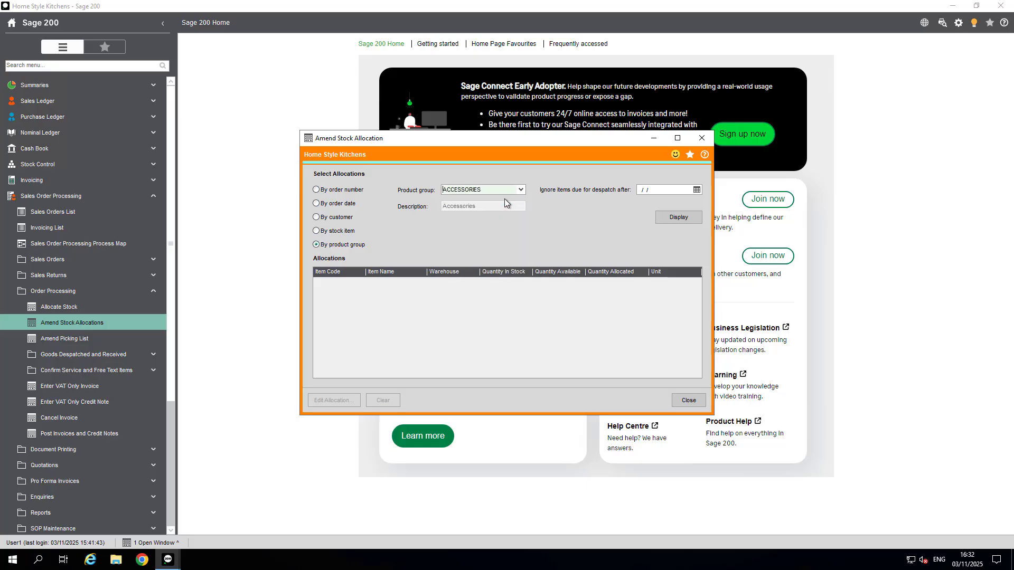
pyautogui.click(679, 217)
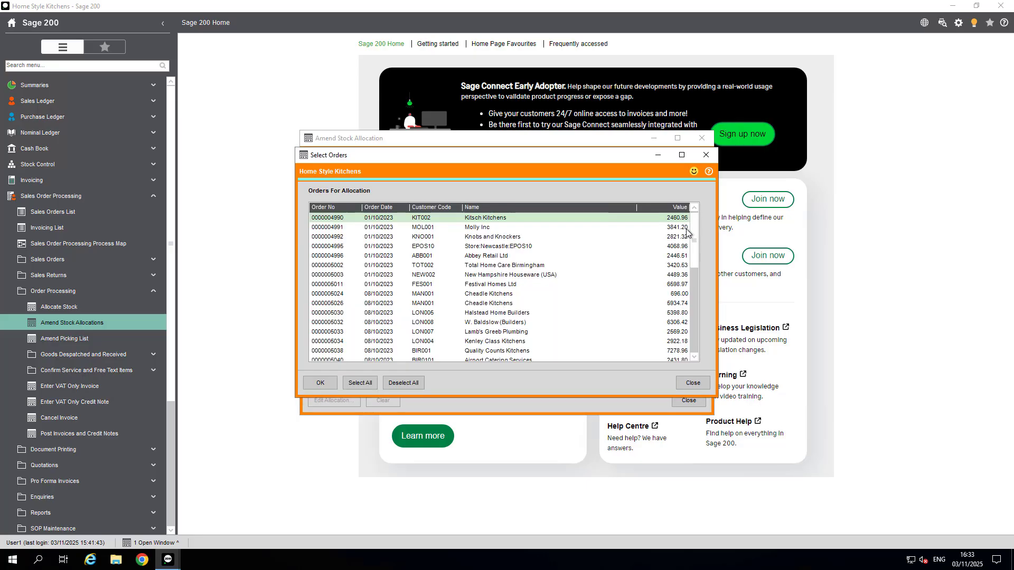
pyautogui.scroll(-5, 695, 245)
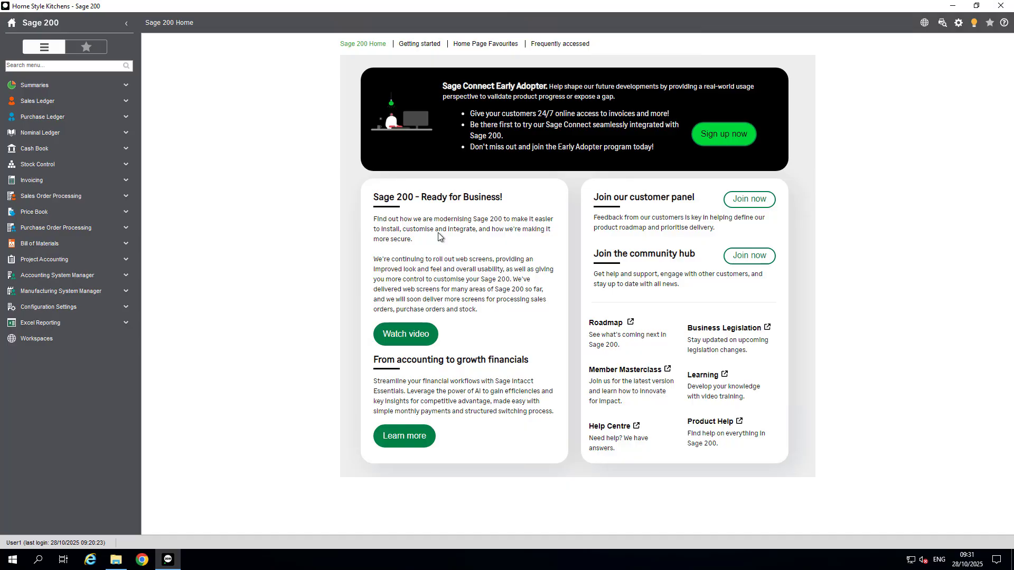
# Step: Open the Export Stock Records routine among the import and export utilities of Stock Control
pyautogui.click(99, 163)
pyautogui.click(76, 357)
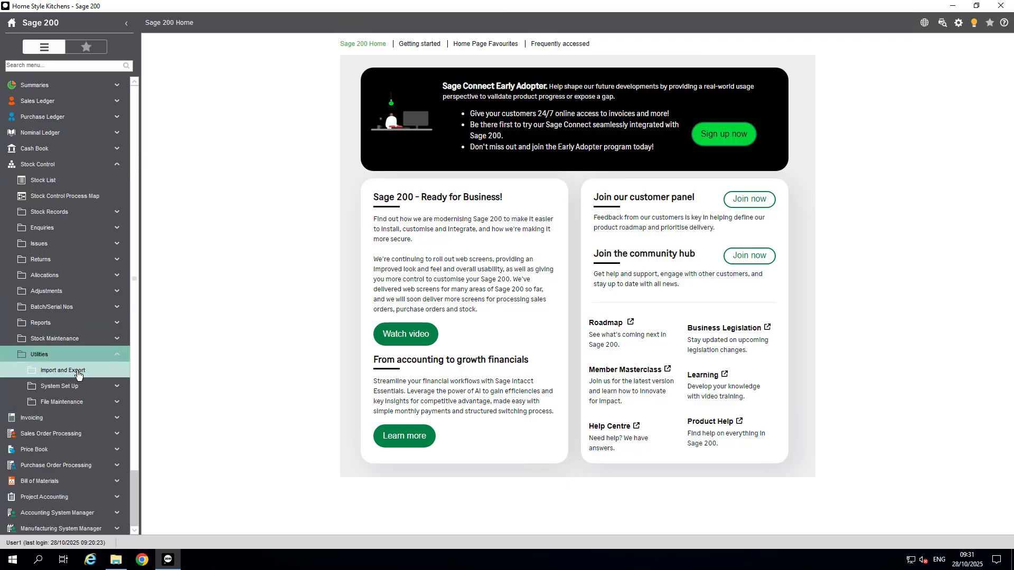
pyautogui.click(77, 370)
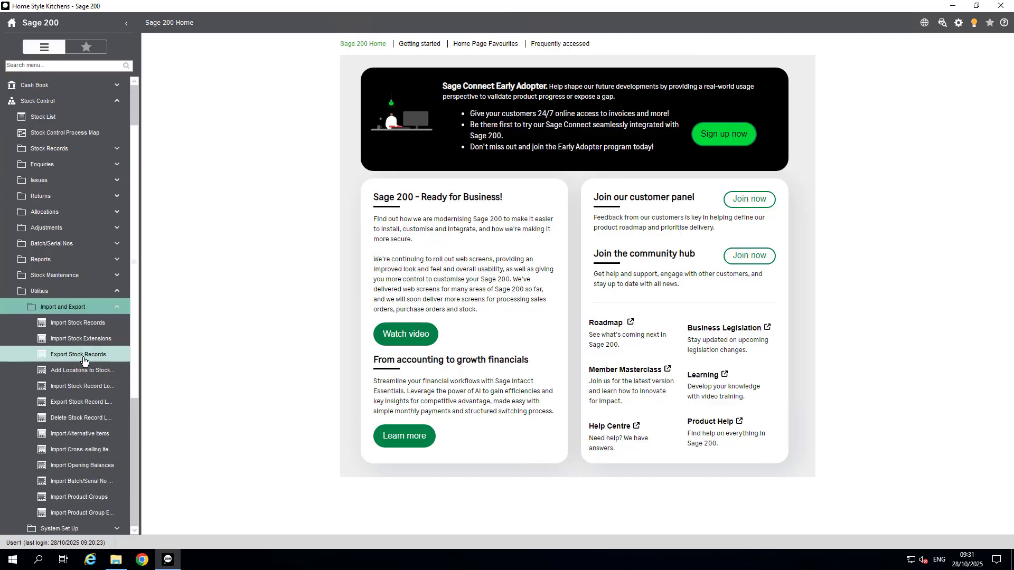
pyautogui.click(83, 355)
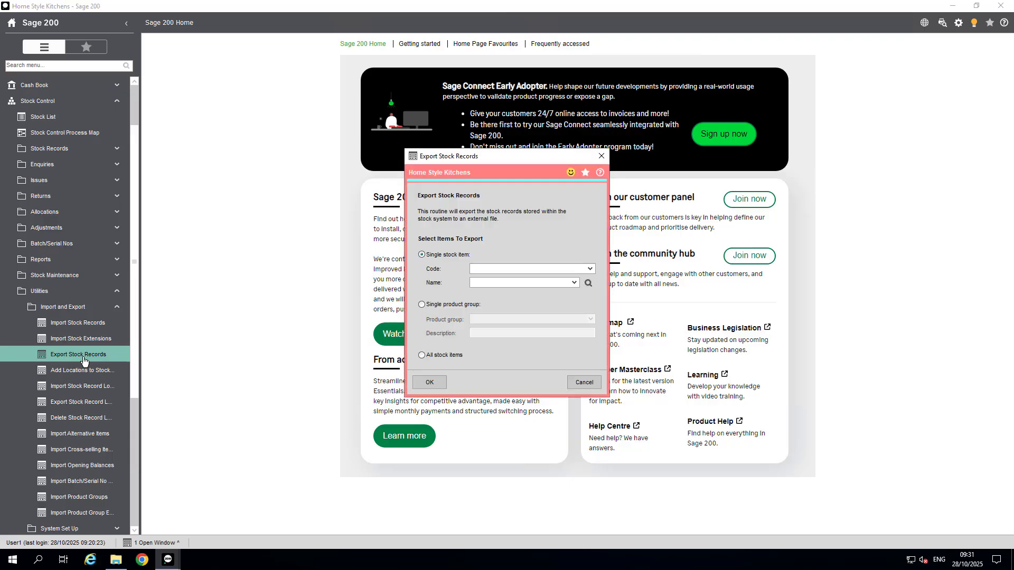
# Step: Export all stock items to a CSV file named "Stock items - all items" in the Downloads folder
pyautogui.click(422, 354)
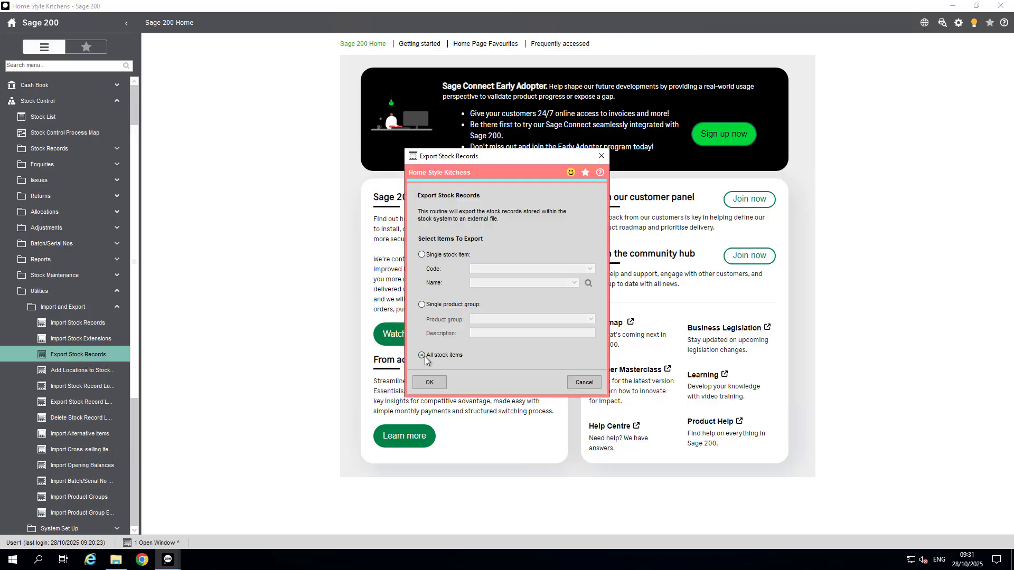
pyautogui.click(431, 384)
pyautogui.click(530, 325)
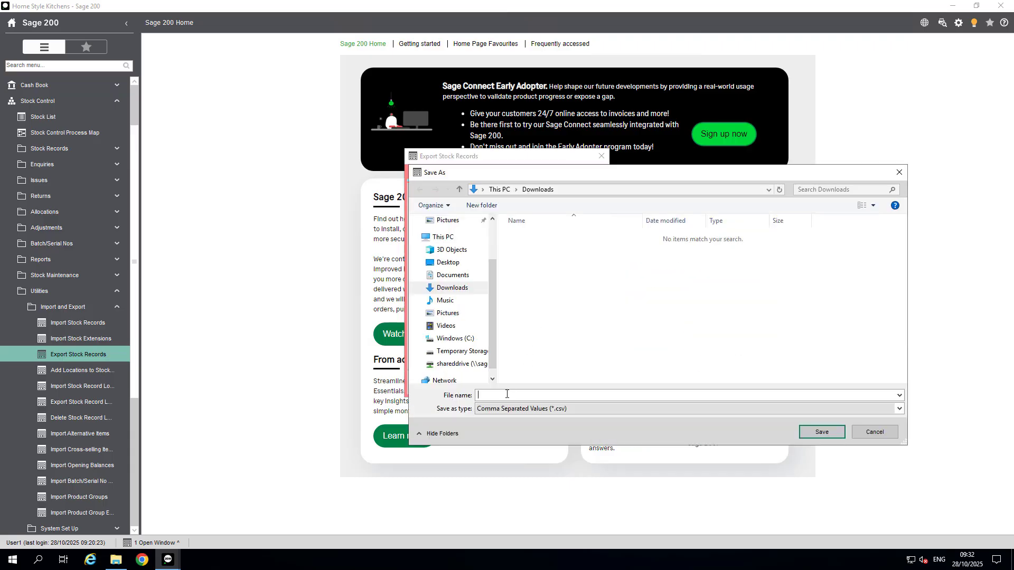
pyautogui.write('Stock items - all items')
pyautogui.click(813, 433)
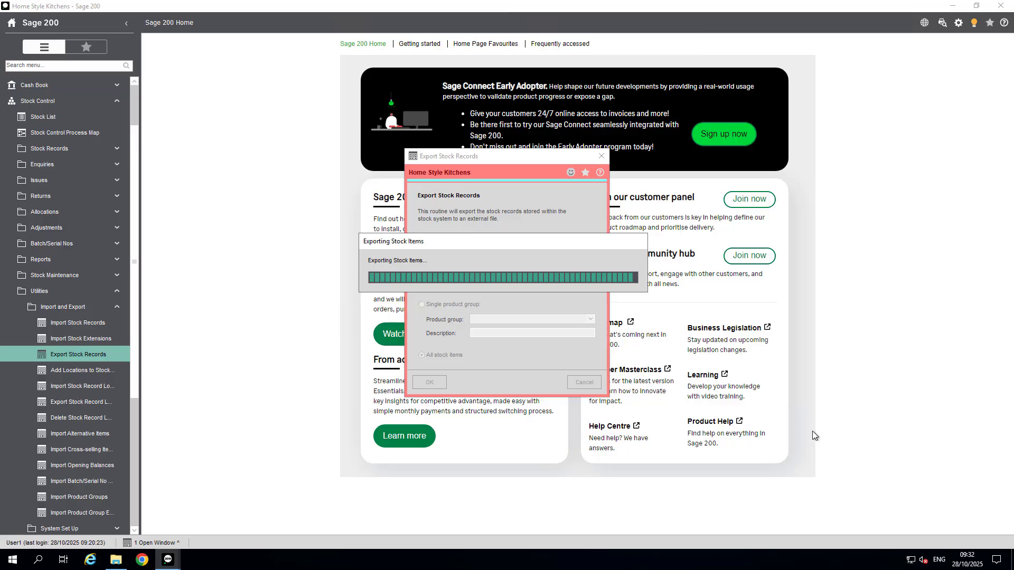
pyautogui.click(575, 317)
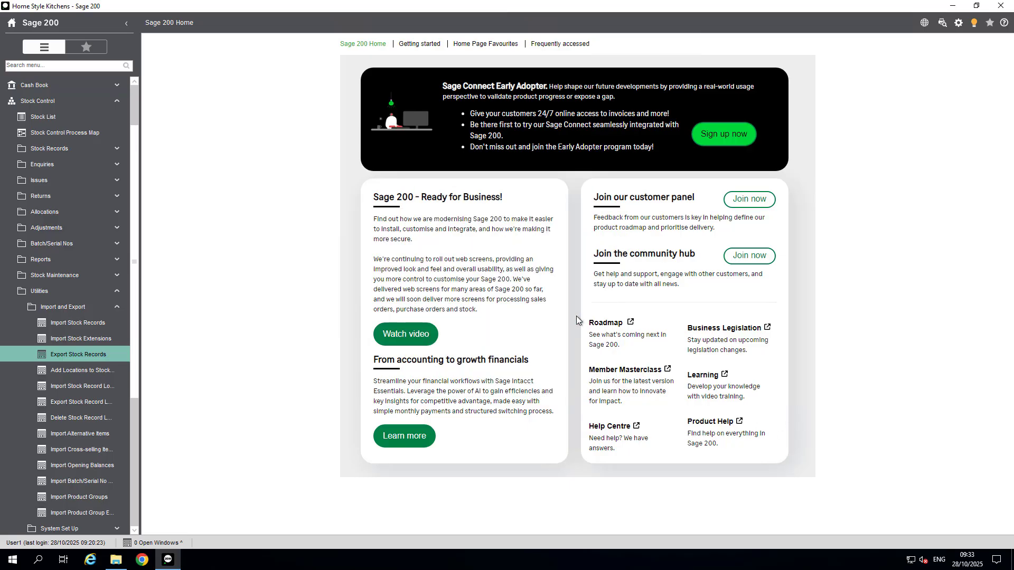
# Step: In the Excel workbook "Stock items - all items", fill the country of origin code DE for items ACS/BLENDER through ACS/TOASTER
pyautogui.moveTo(1011, 208); pyautogui.dragTo(1011, 297)
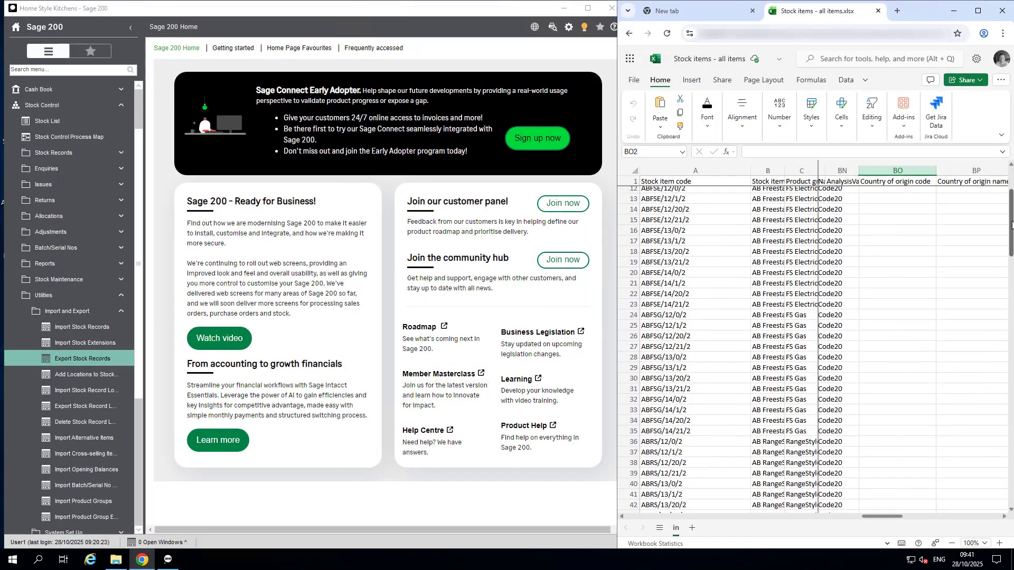
pyautogui.click(875, 213)
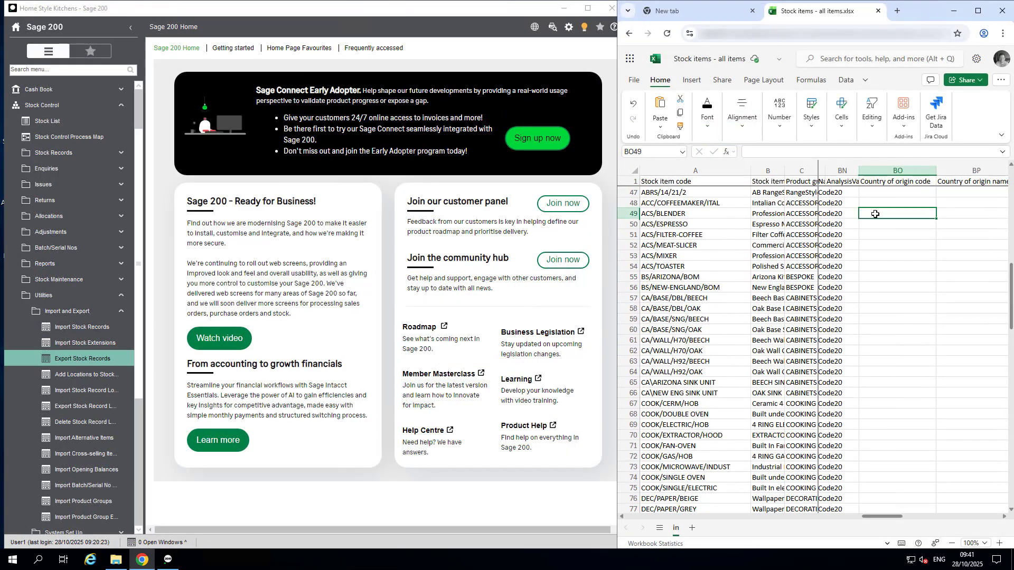
pyautogui.write('DE')
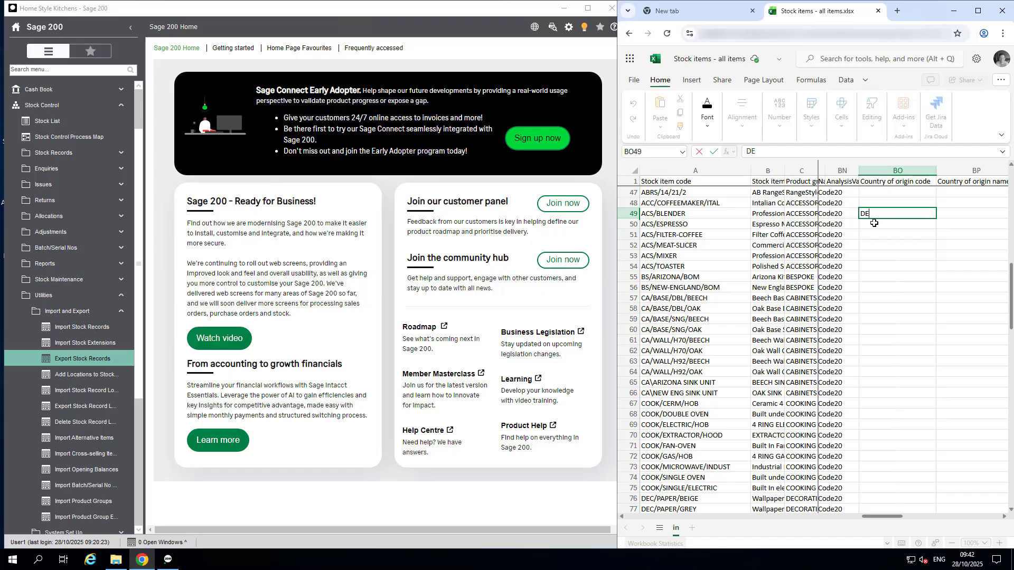
pyautogui.keyDown('shift'); pyautogui.click(874, 223); pyautogui.keyUp('shift')
pyautogui.hotkey('ctrl', 'd')
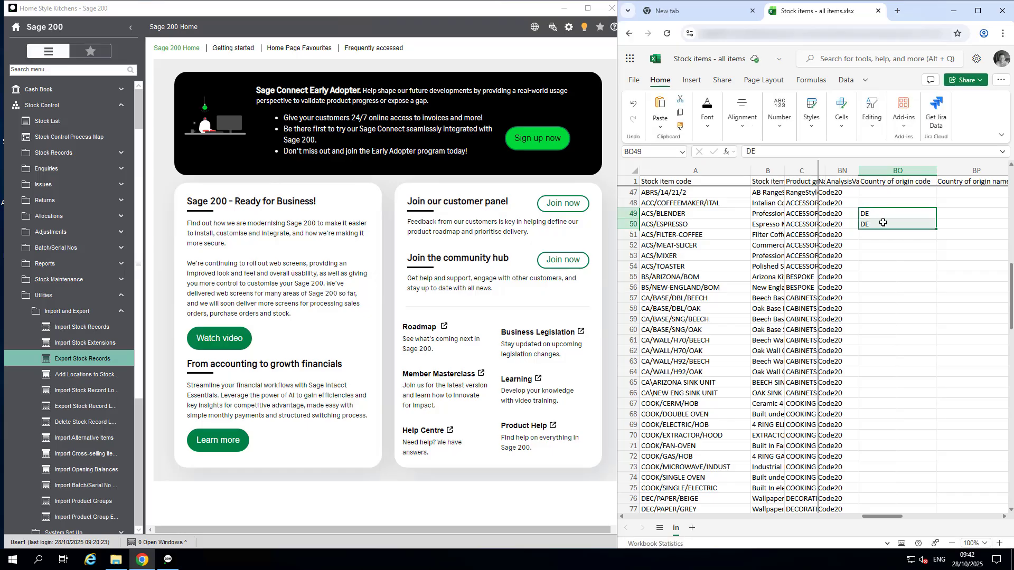
pyautogui.moveTo(936, 229); pyautogui.dragTo(921, 268)
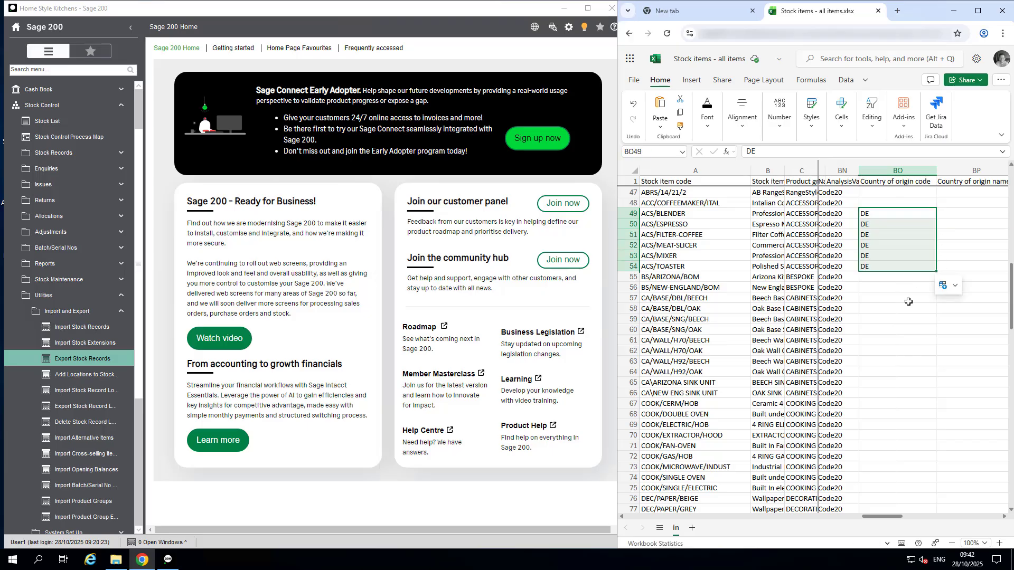
# Step: Fill the country of origin code FR for the cooking items from COOK/CERM/HOB through COOK/SINGLE/ELECTRIC
pyautogui.click(875, 404)
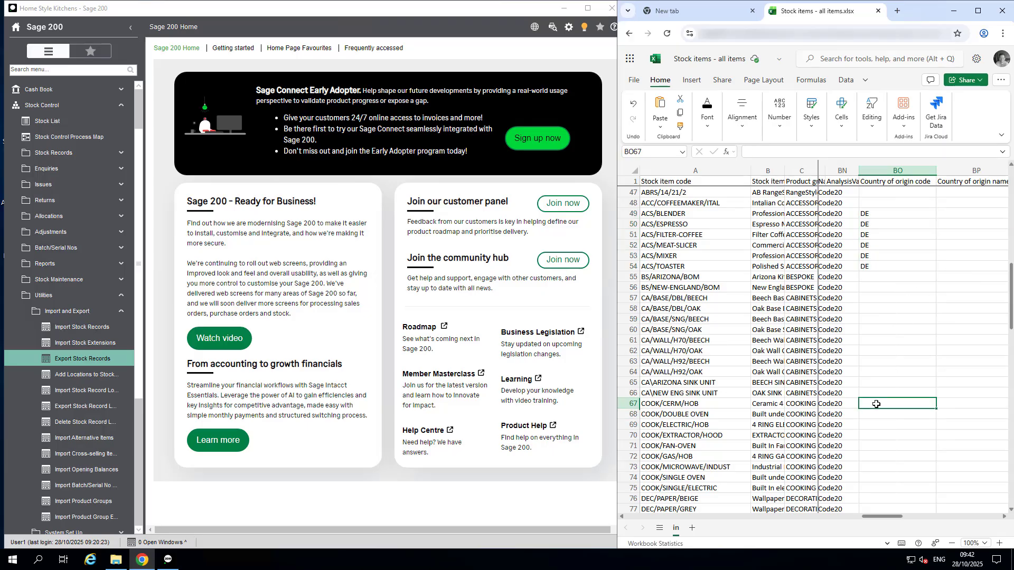
pyautogui.write('FR')
pyautogui.press('Return')
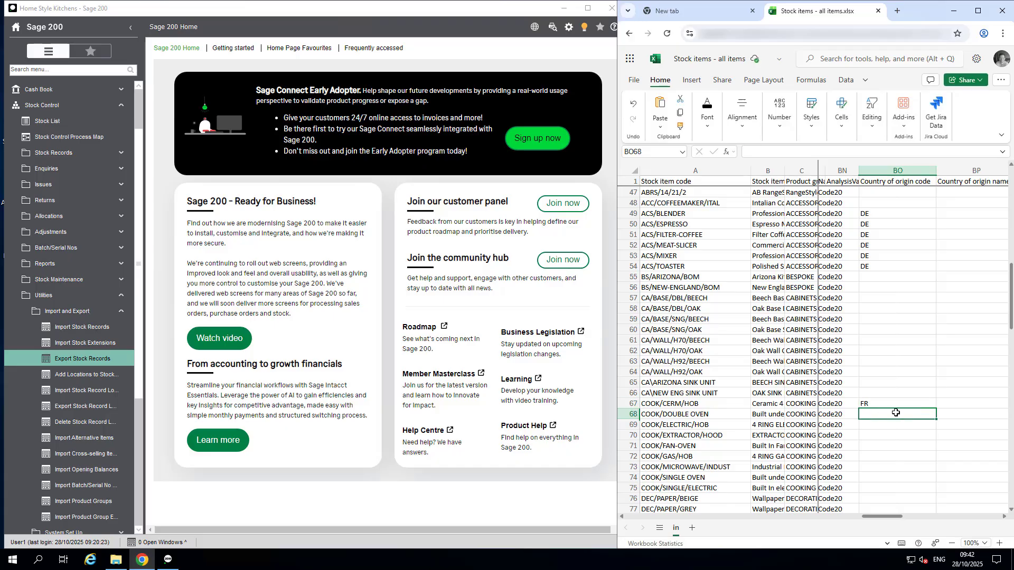
pyautogui.write('FR')
pyautogui.moveTo(897, 404); pyautogui.dragTo(930, 489)
pyautogui.hotkey('ctrl', 'd')
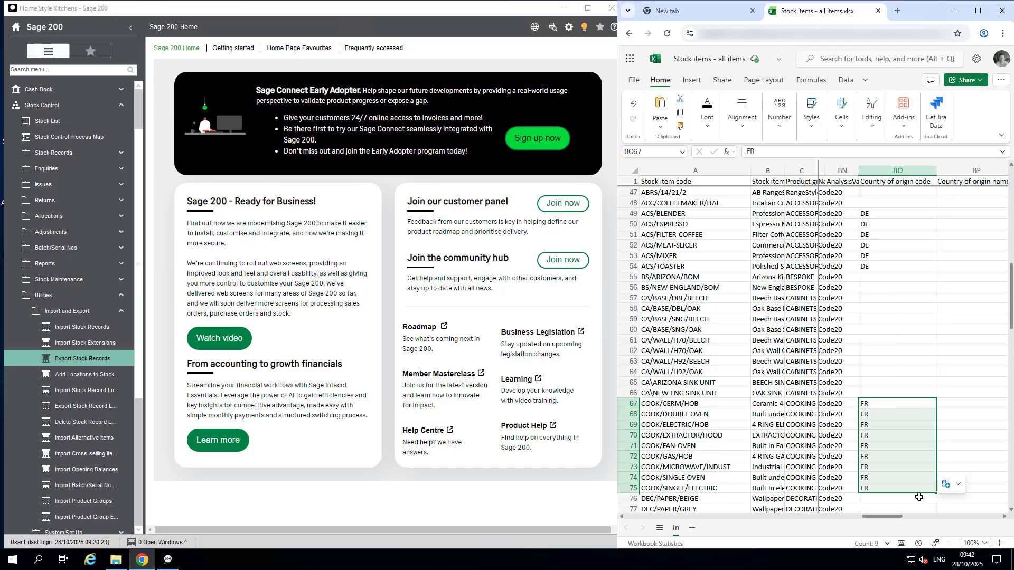
# Step: Enter the country of origin code IT for the wallpaper items DEC/PAPER/BEIGE, DEC/PAPER/GREY and DEC/PAPER/WHITE
pyautogui.click(930, 496)
pyautogui.write('IT')
pyautogui.press('Return')
pyautogui.write('IT')
pyautogui.press('Return')
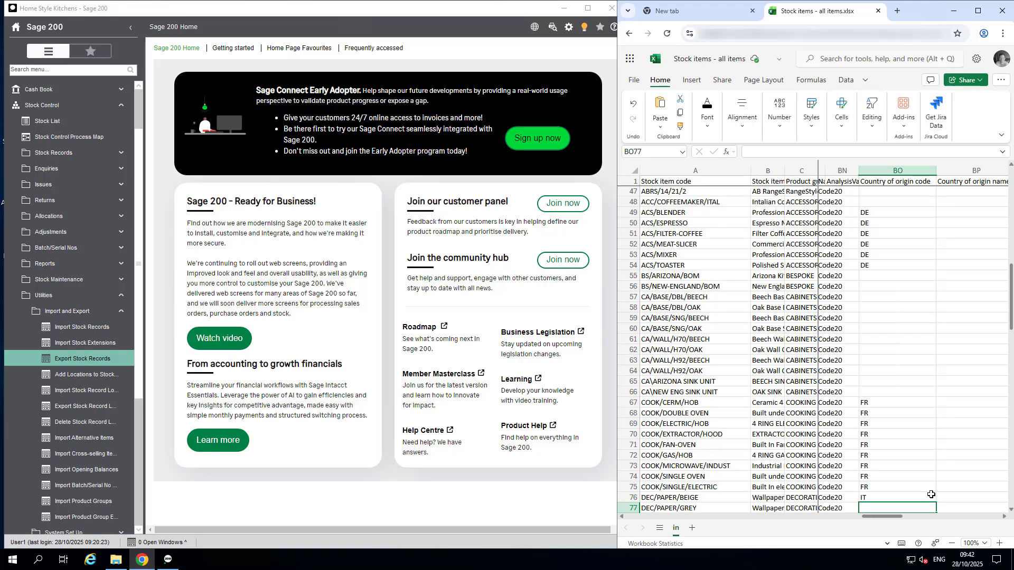
pyautogui.write('IT')
pyautogui.press('Return')
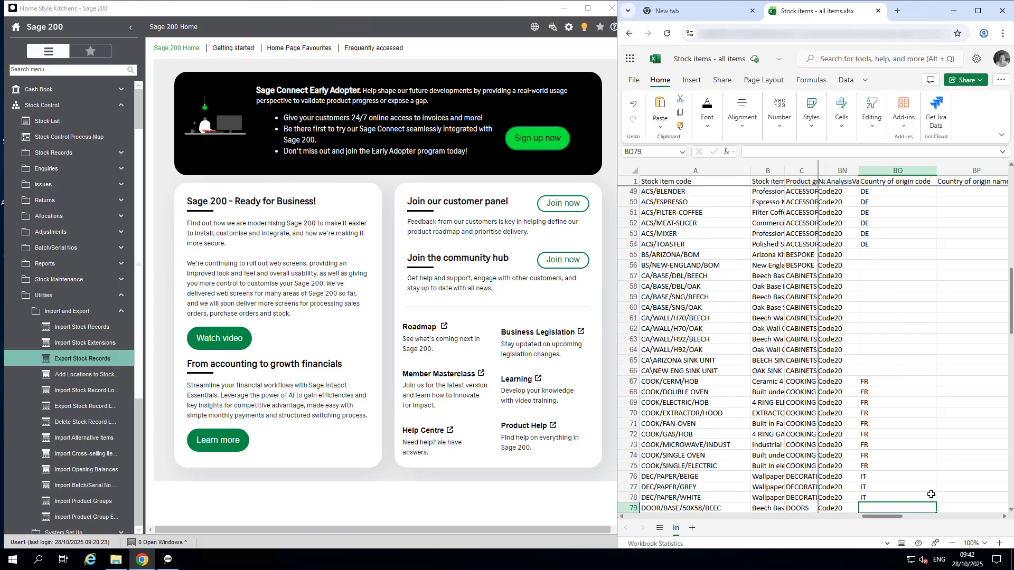
# Step: Download the edited stock items workbook as a CSV UTF-8 file
pyautogui.moveTo(1010, 321); pyautogui.dragTo(1010, 320)
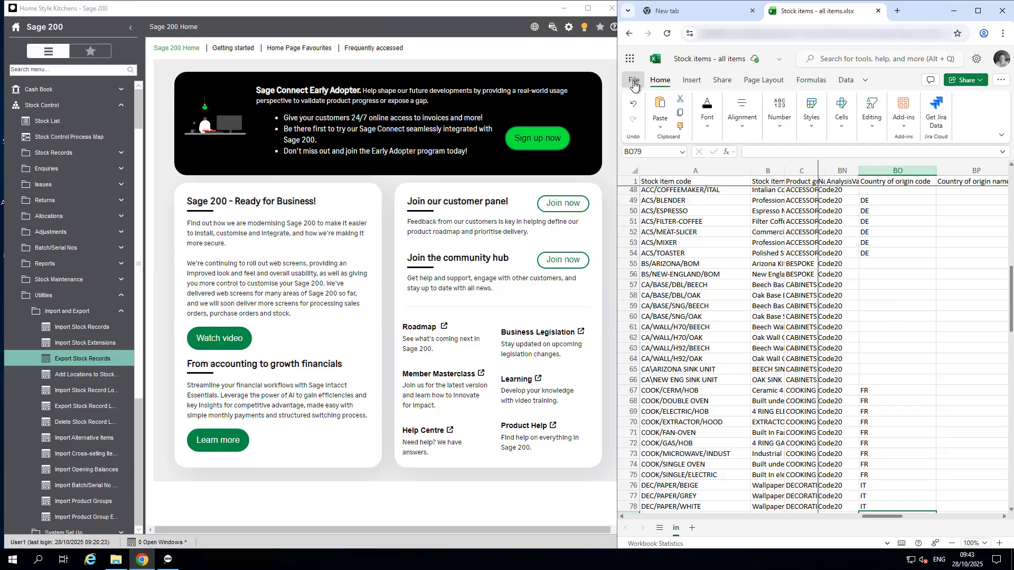
pyautogui.click(633, 82)
pyautogui.click(653, 191)
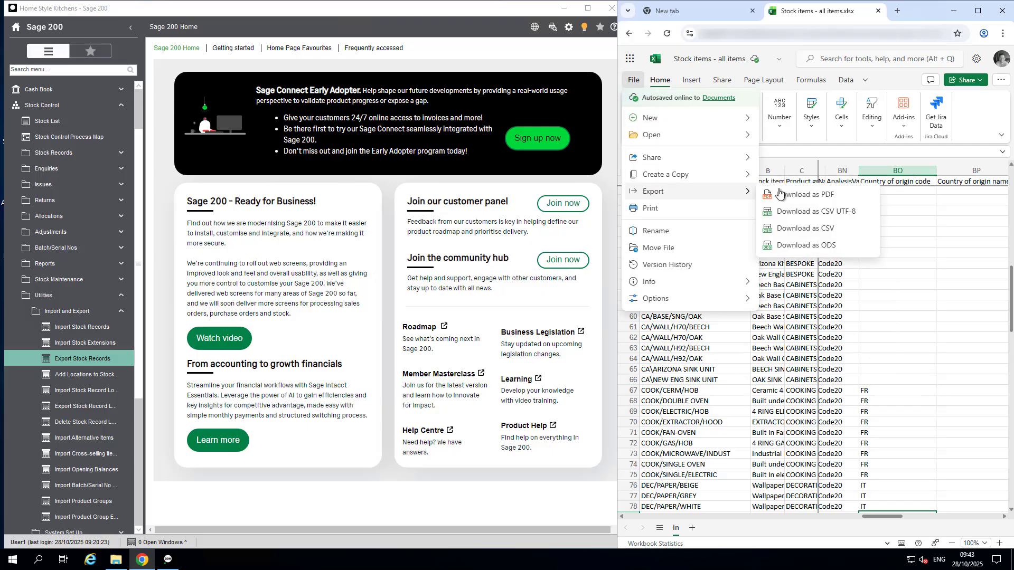
pyautogui.click(810, 215)
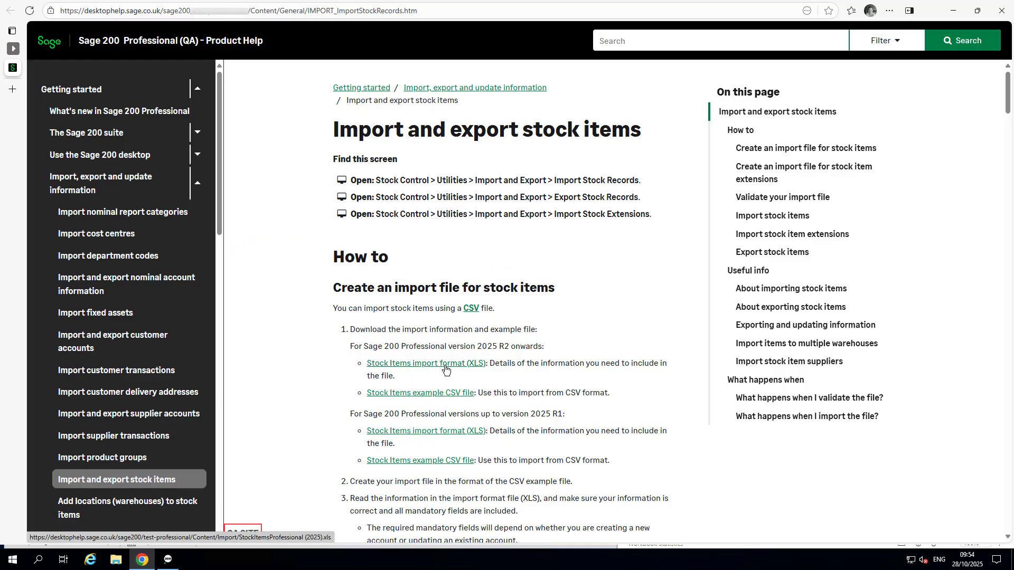
# Step: Open the Stock Items import format file for version 2025 R2 onwards from the product help and go to cell AI2
pyautogui.click(445, 370)
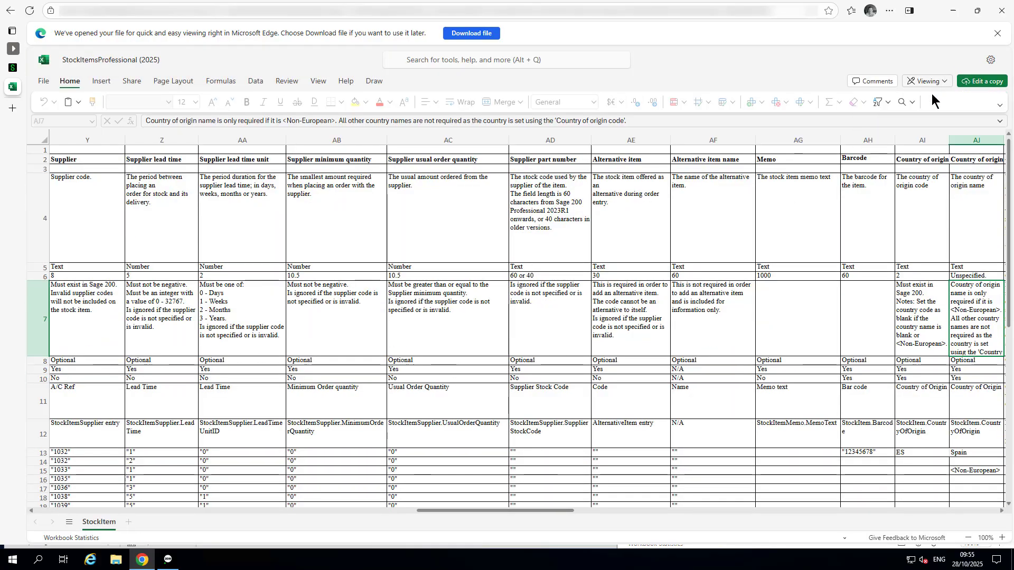
pyautogui.click(902, 102)
pyautogui.click(917, 174)
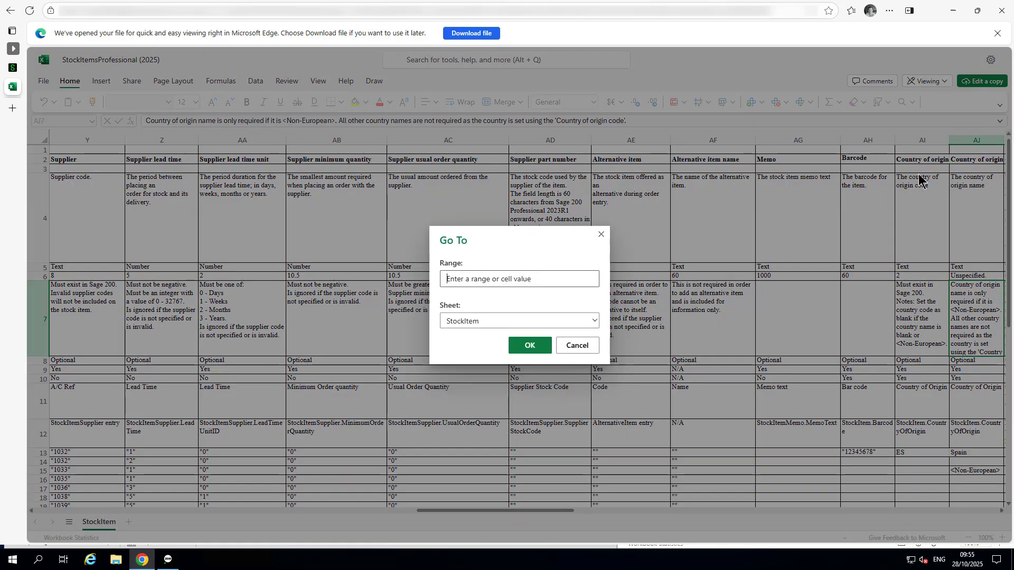
pyautogui.write('AI2')
pyautogui.press('Return')
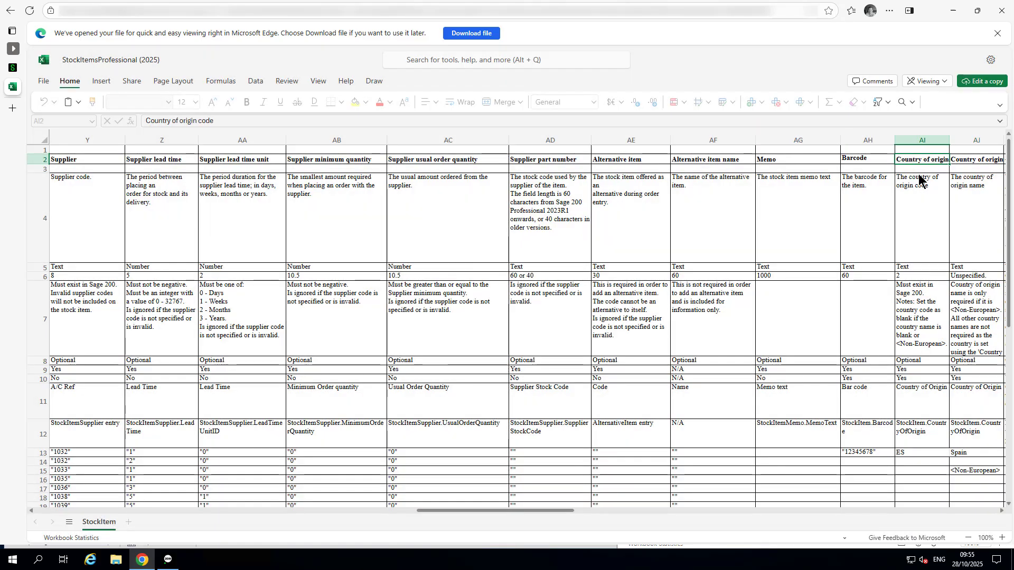
# Step: Widen the Country of origin code and Country of origin name columns to fit their headings, and close the format file
pyautogui.moveTo(552, 509); pyautogui.dragTo(568, 509)
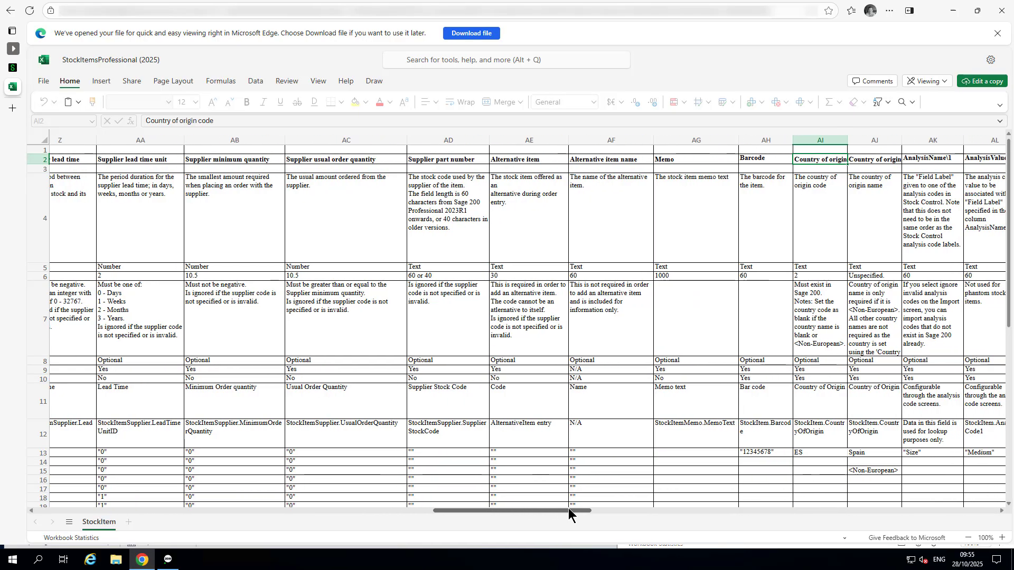
pyautogui.doubleClick(847, 140)
pyautogui.doubleClick(920, 140)
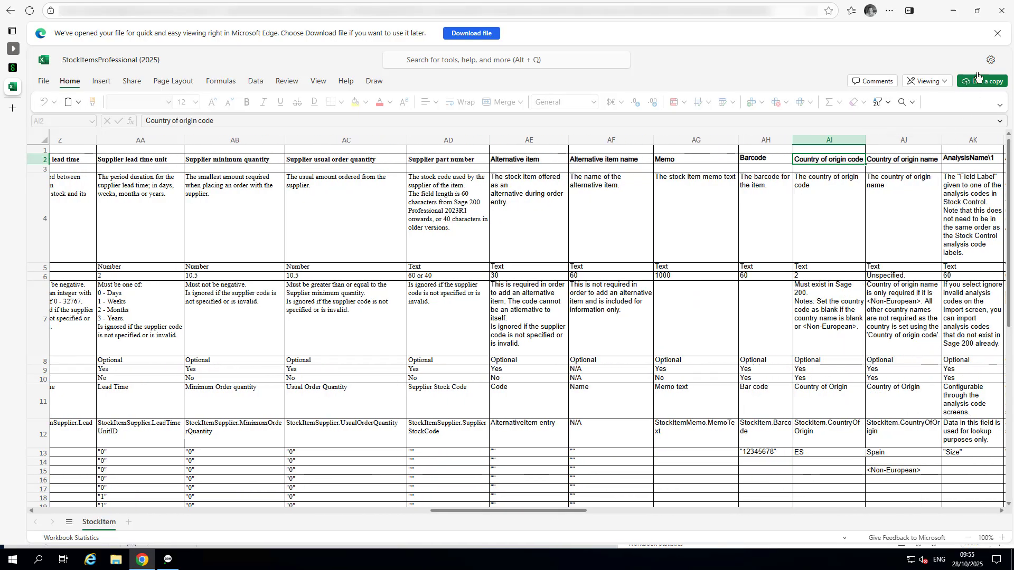
pyautogui.click(1001, 11)
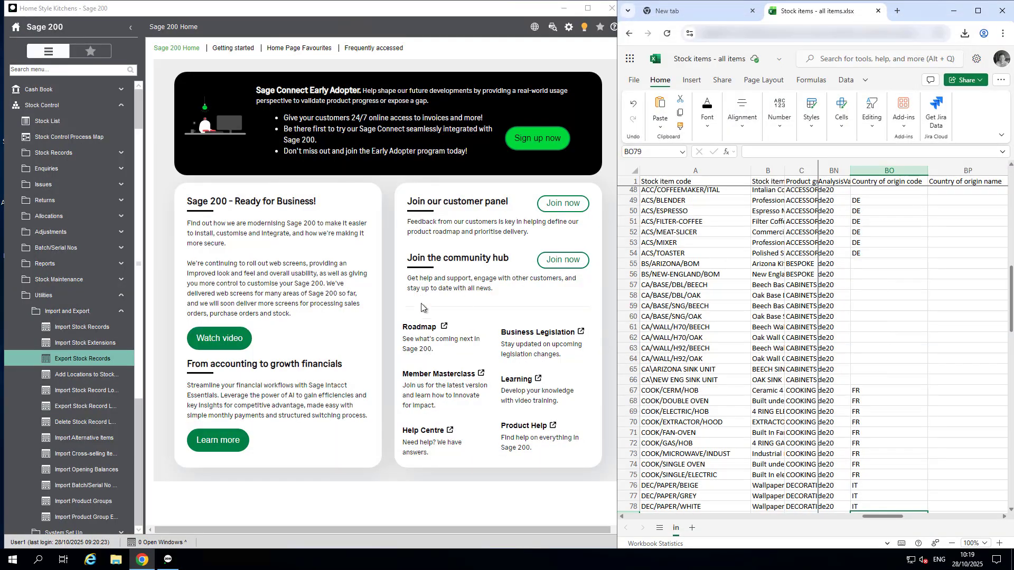
# Step: Set up a Sage 200 stock records import to validate and import, update existing records, and associate new items with WAREHOUSE
pyautogui.click(89, 327)
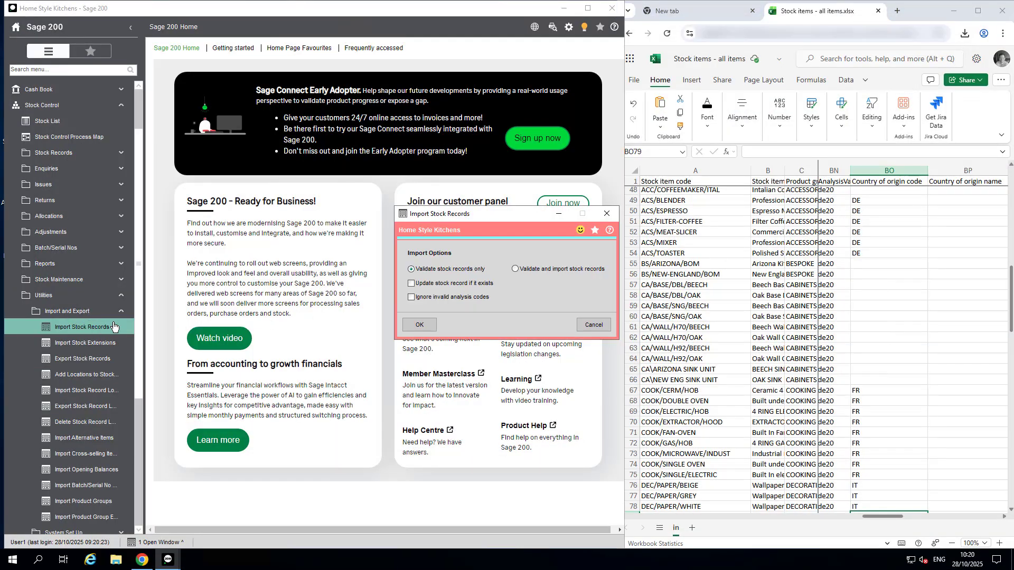
pyautogui.click(411, 283)
pyautogui.click(515, 270)
pyautogui.click(412, 434)
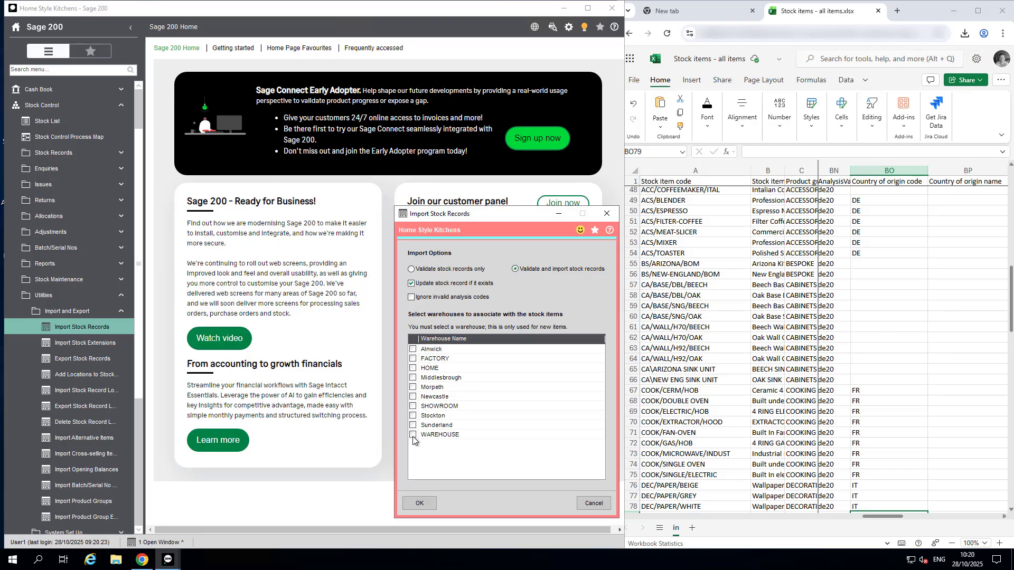
# Step: Import the stock records from "Stock items - all items(in).csv" in the Downloads folder
pyautogui.click(418, 504)
pyautogui.click(539, 327)
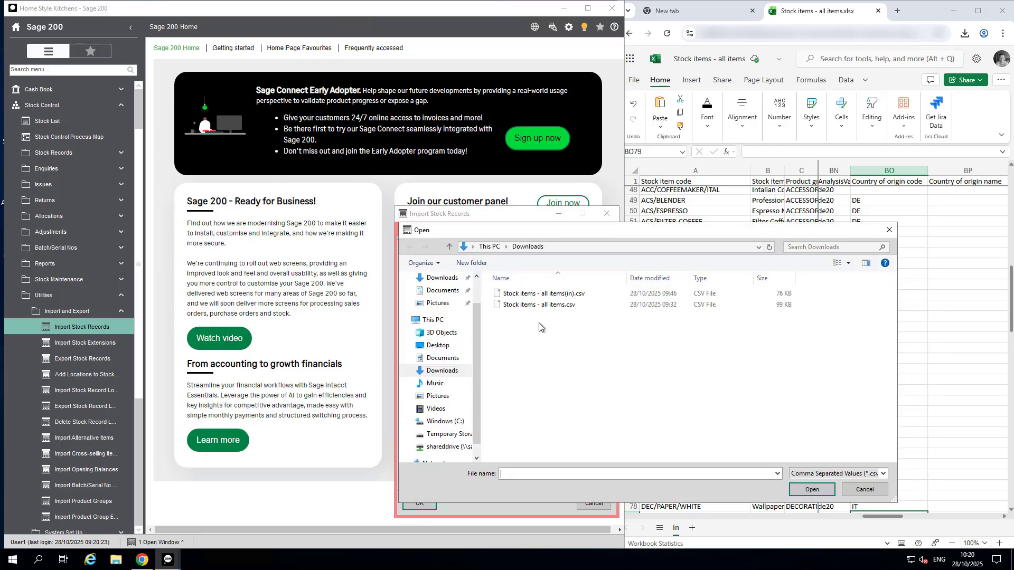
pyautogui.click(547, 296)
pyautogui.click(808, 488)
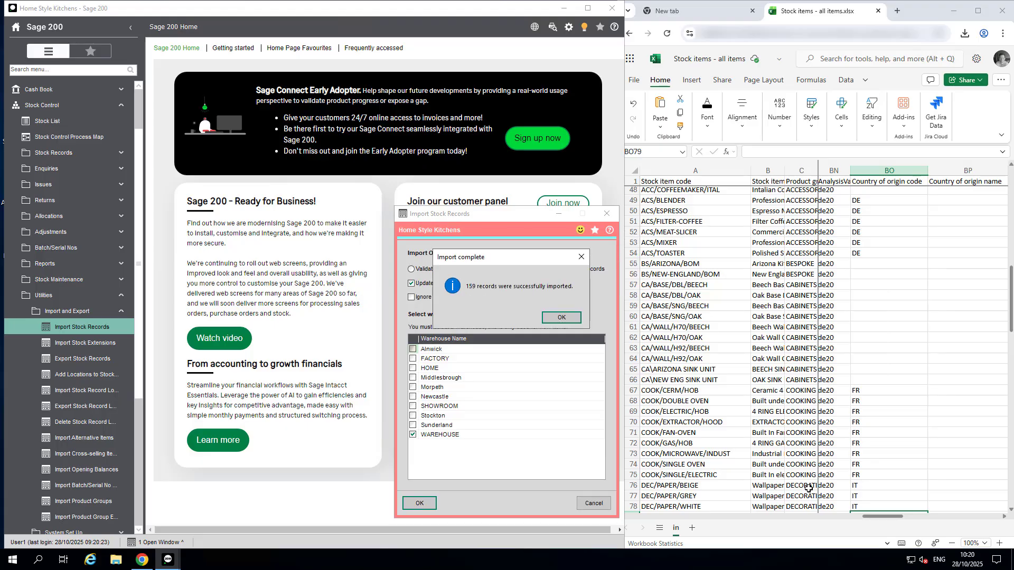
pyautogui.click(561, 318)
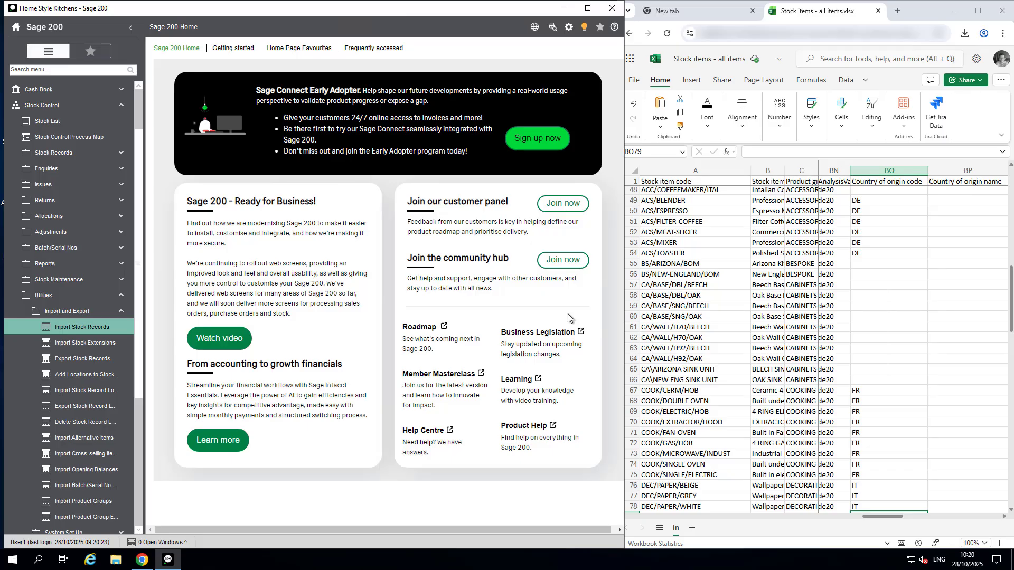
# Step: Check the country of origin codes and names of the ACS, COOK and DEC items in a scrollable Stock List
pyautogui.click(56, 125)
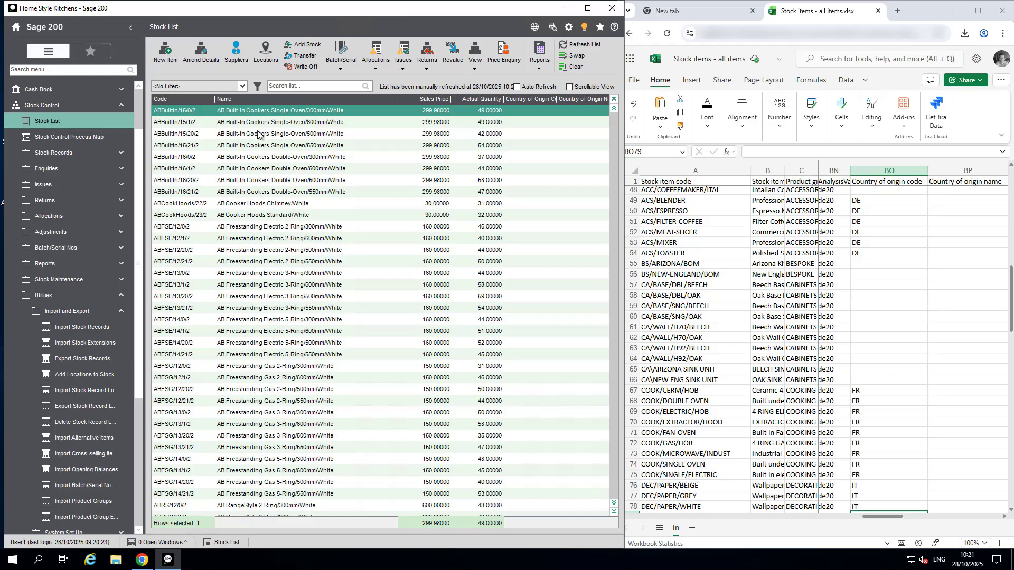
pyautogui.click(569, 87)
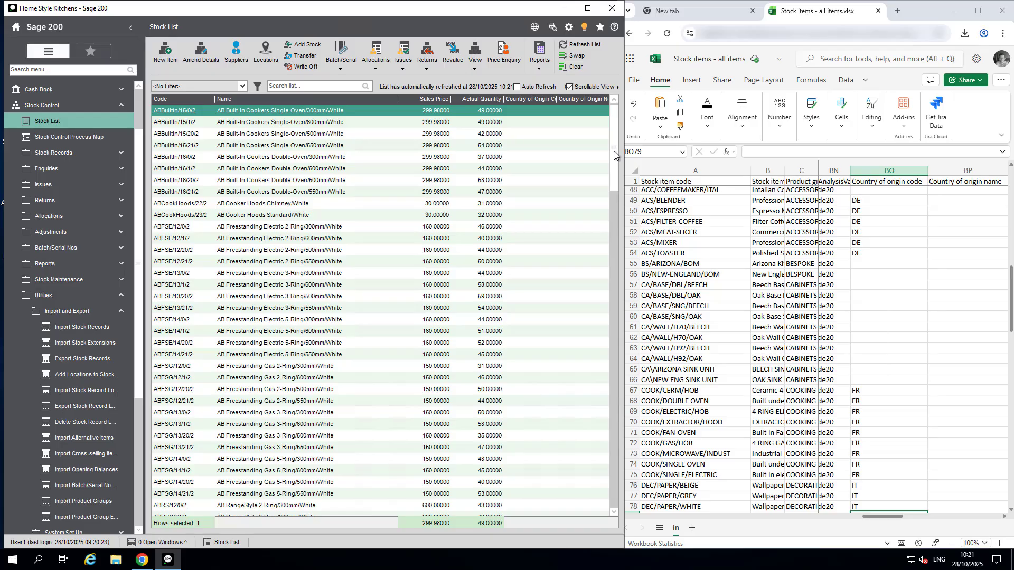
pyautogui.moveTo(613, 151); pyautogui.dragTo(613, 274)
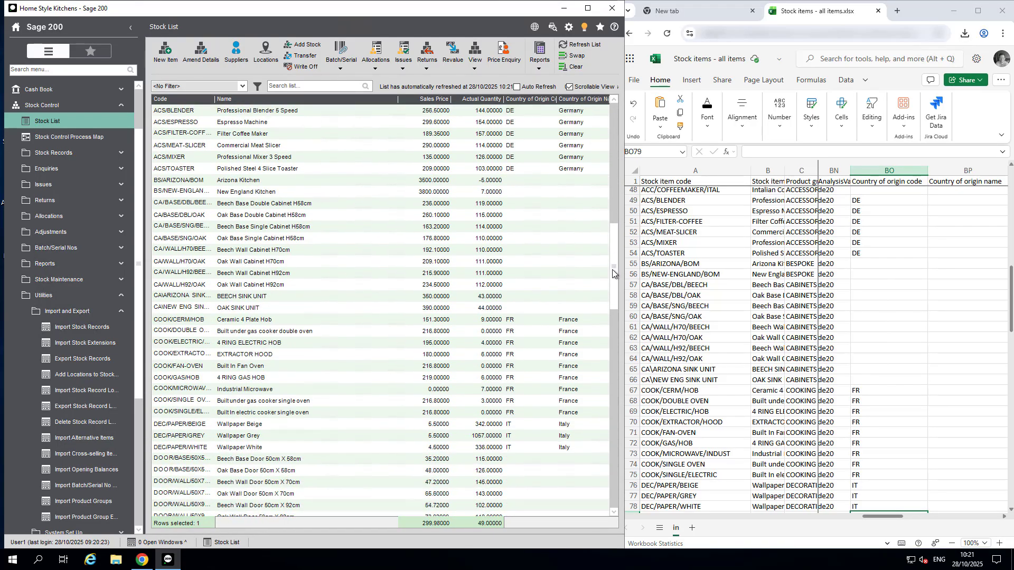
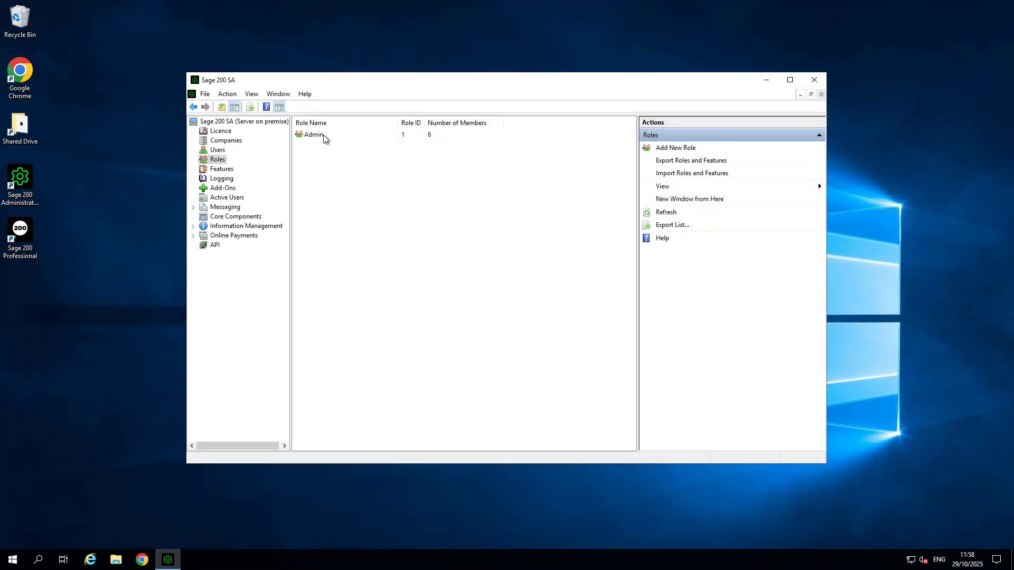
# Step: In Sage 200 System Administration, authorise the Admin role for exporting, deleting and importing stock item suppliers under Stock Control Administration
pyautogui.click(323, 137)
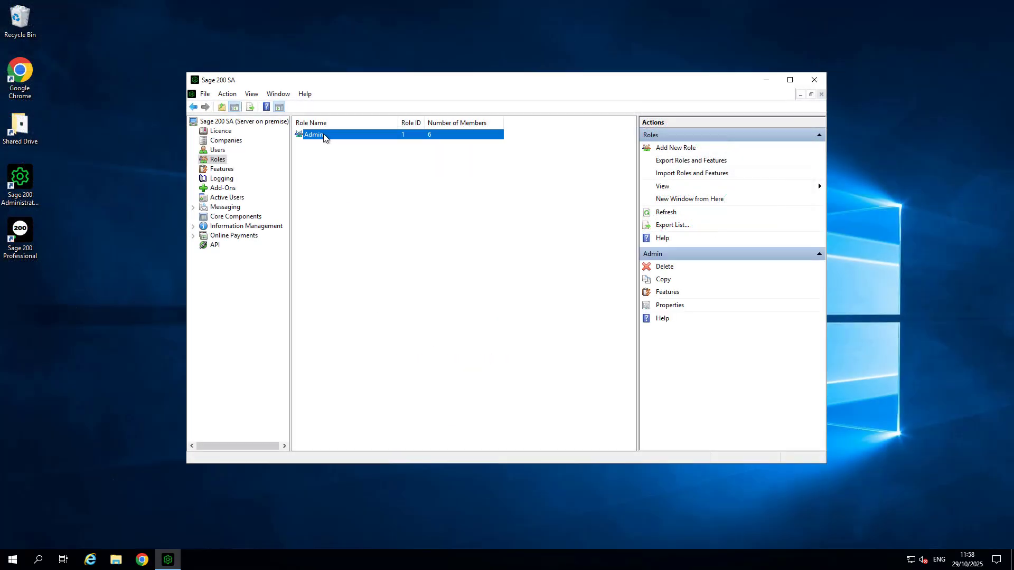
pyautogui.rightClick(324, 137)
pyautogui.click(350, 164)
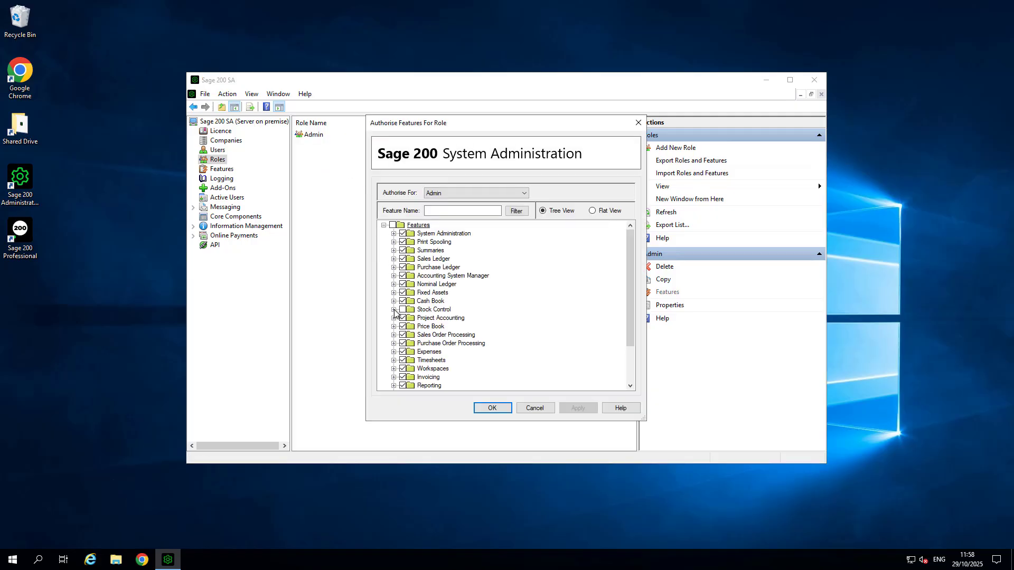
pyautogui.click(393, 310)
pyautogui.click(404, 334)
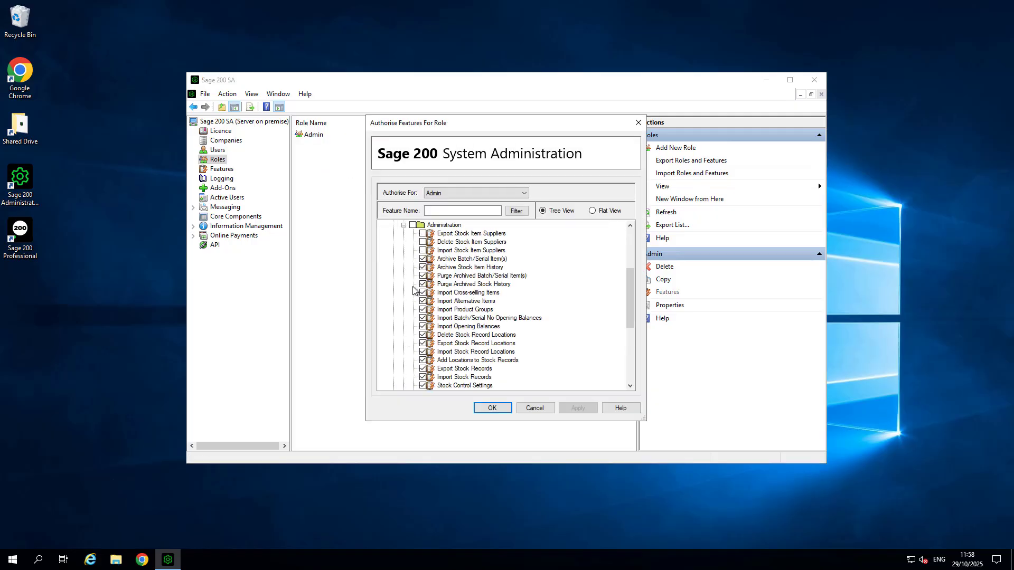
pyautogui.click(422, 234)
pyautogui.click(422, 242)
pyautogui.click(422, 250)
pyautogui.click(479, 409)
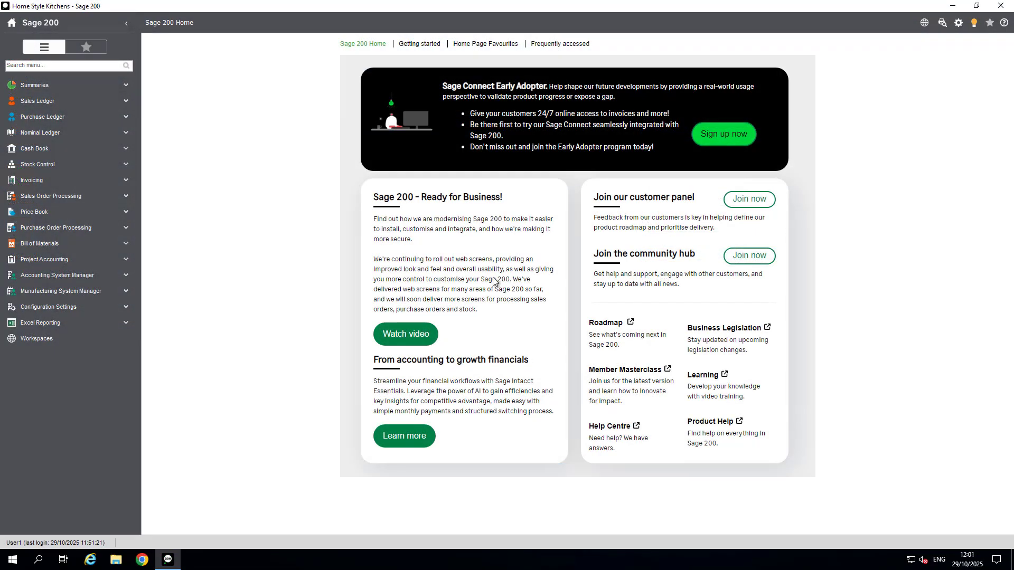
# Step: In Sage 200, open the Export Stock Item Suppliers routine among the Stock Control import and export utilities, widening the navigation area
pyautogui.click(126, 164)
pyautogui.click(117, 355)
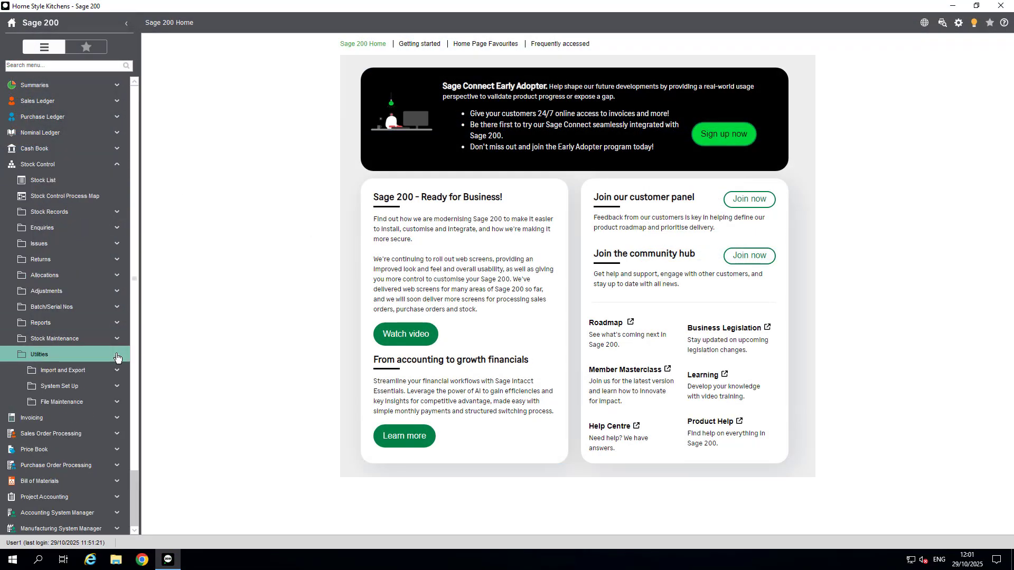
pyautogui.click(117, 370)
pyautogui.moveTo(138, 370); pyautogui.dragTo(176, 369)
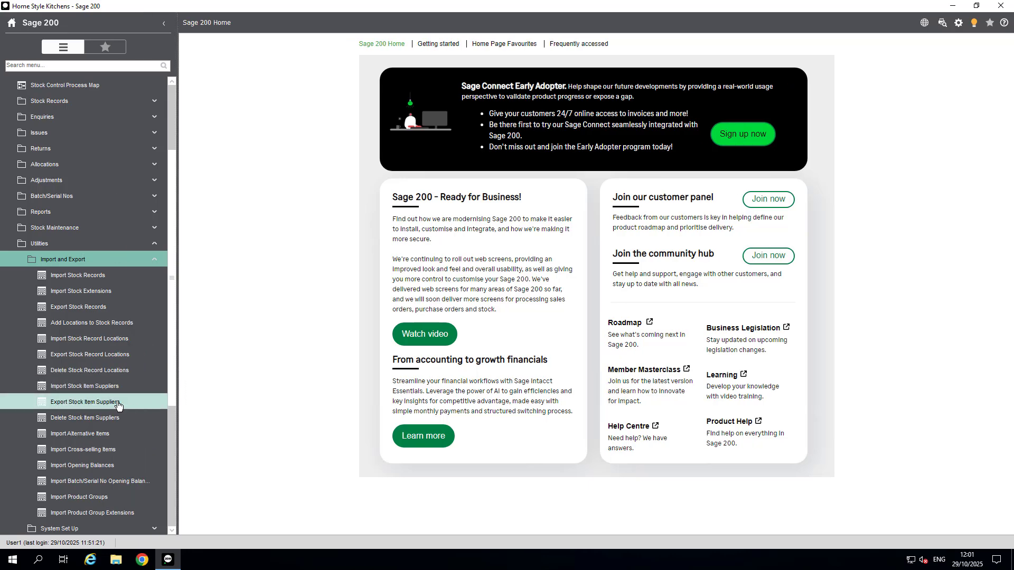
pyautogui.click(117, 404)
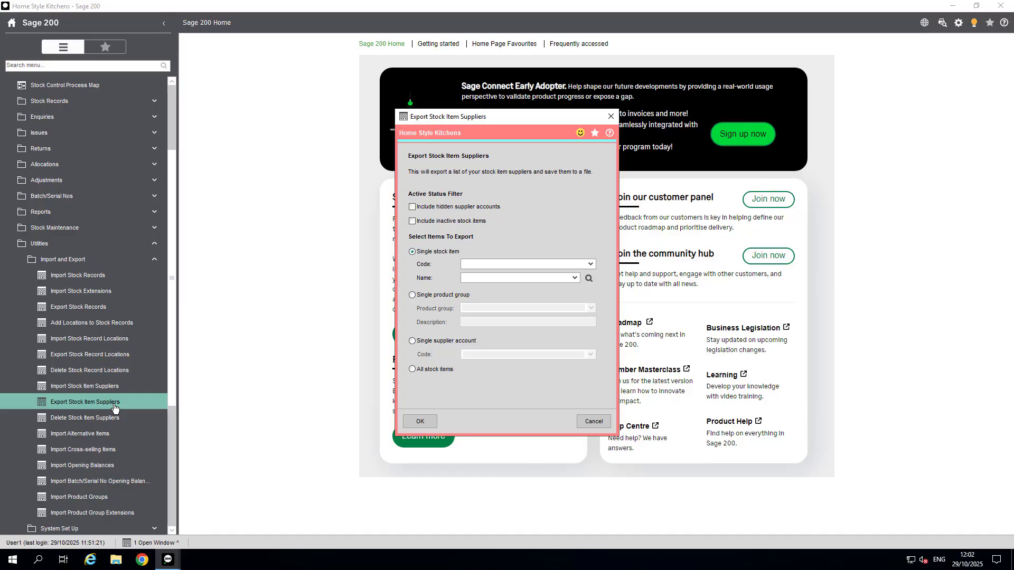
# Step: Export the stock item suppliers of the ACCESSORIES product group to a CSV file named "Stock item suppliers - Accessories" in Downloads
pyautogui.click(412, 296)
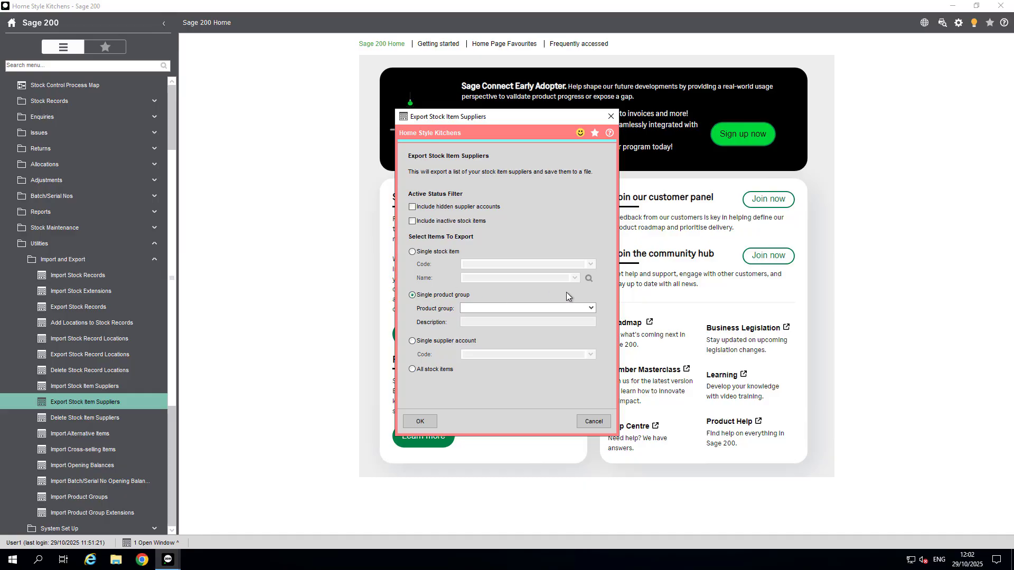
pyautogui.click(592, 308)
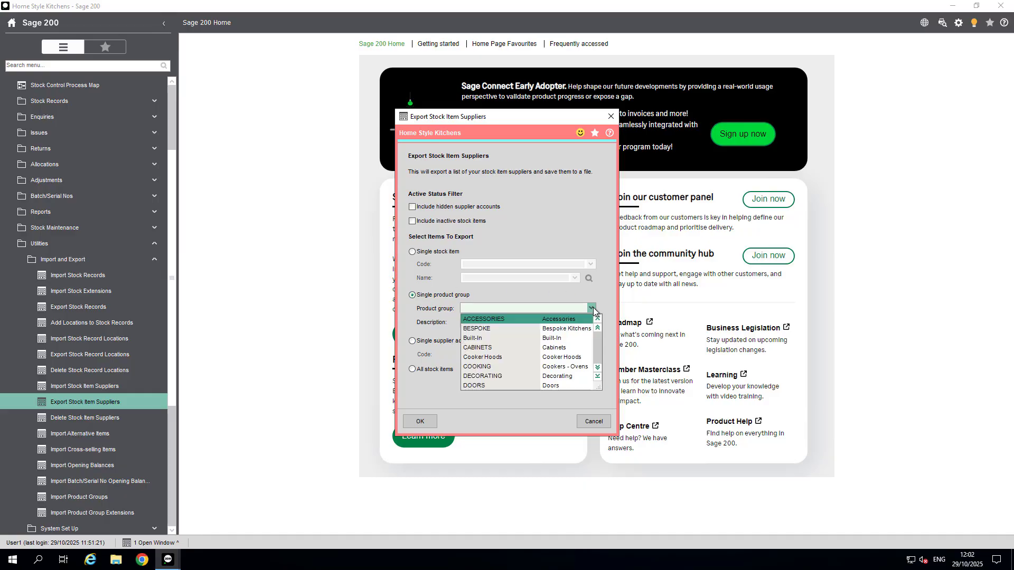
pyautogui.click(559, 321)
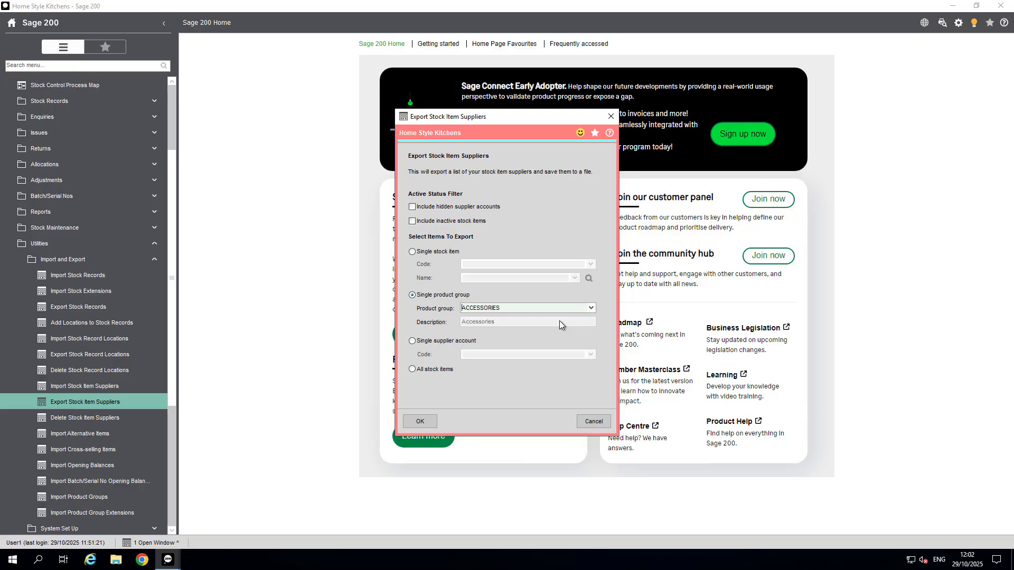
pyautogui.click(420, 421)
pyautogui.click(518, 323)
pyautogui.write('Sto')
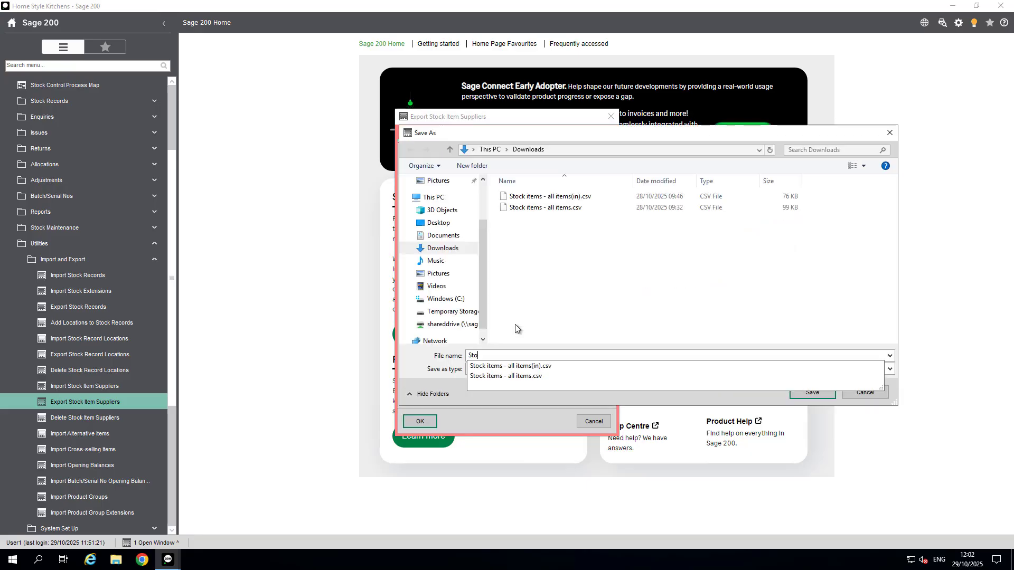
pyautogui.write('ck item suppliers ')
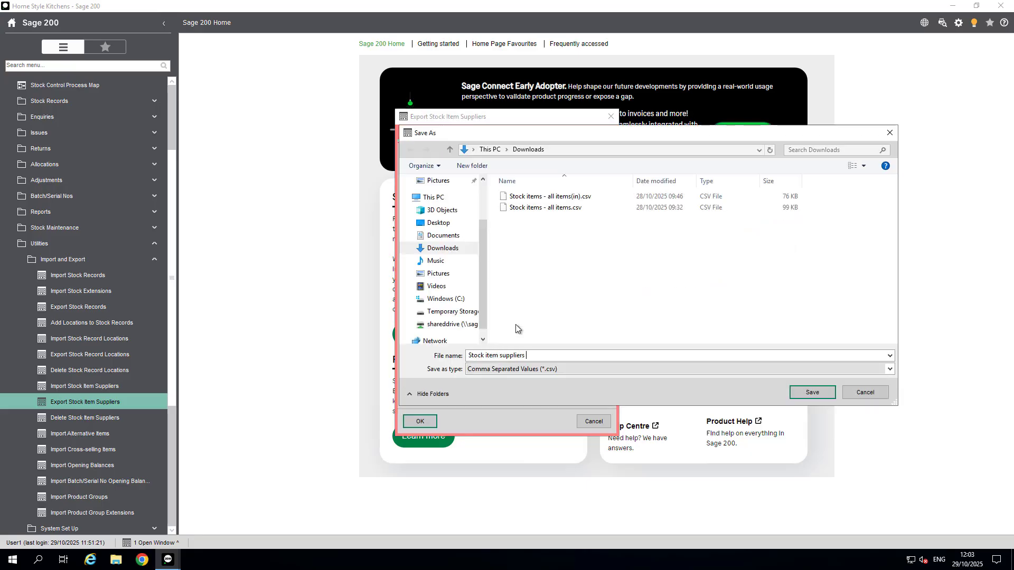
pyautogui.write('- Accessories')
pyautogui.click(805, 392)
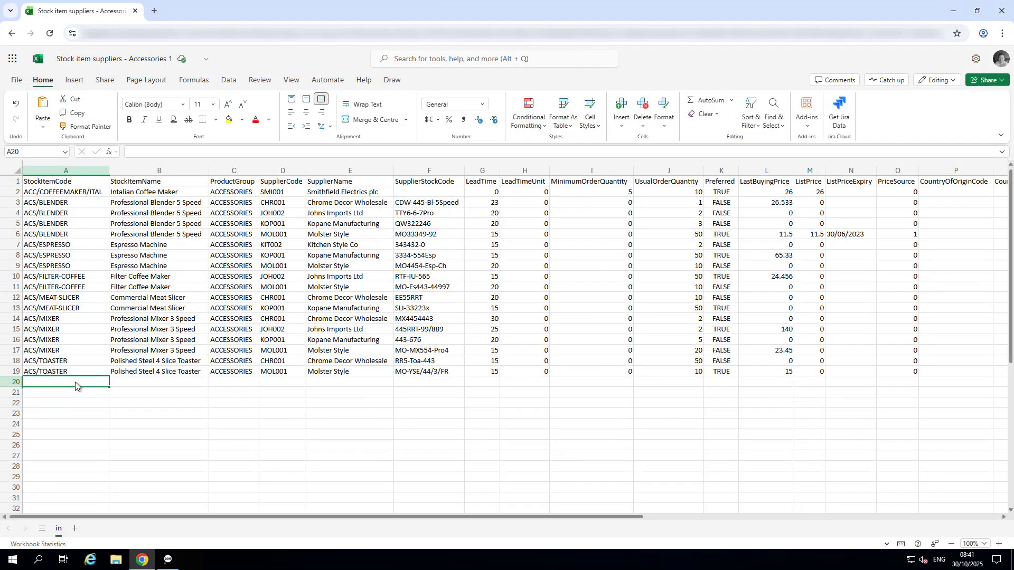
# Step: In the Excel workbook "Stock item suppliers - Accessories 1", copy the stock item code ACC/COFFEEMAKER/ITAL into cell A20
pyautogui.click(93, 194)
pyautogui.hotkey('ctrl', 'c')
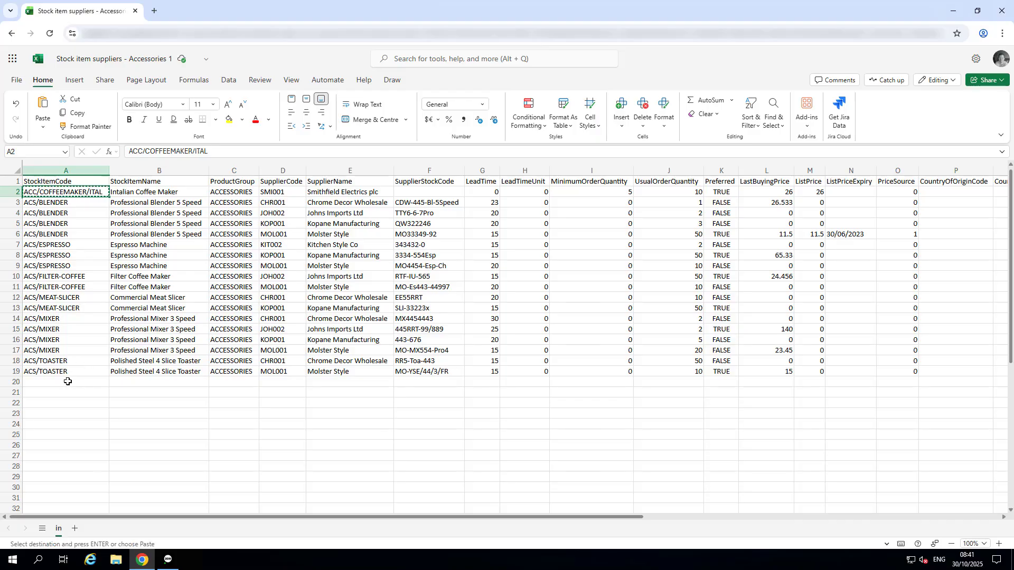
pyautogui.click(67, 381)
pyautogui.hotkey('ctrl', 'v')
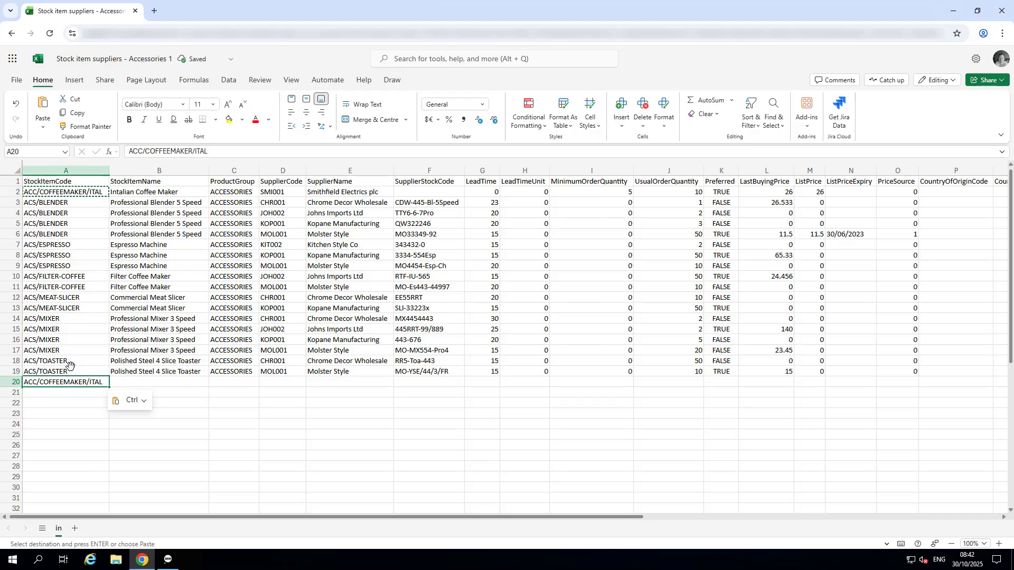
# Step: Copy the stock item codes ACS/FILTER-COFFEE into cell A21 and ACS/TOASTER into cell A22
pyautogui.click(78, 276)
pyautogui.hotkey('ctrl', 'c')
pyautogui.click(63, 393)
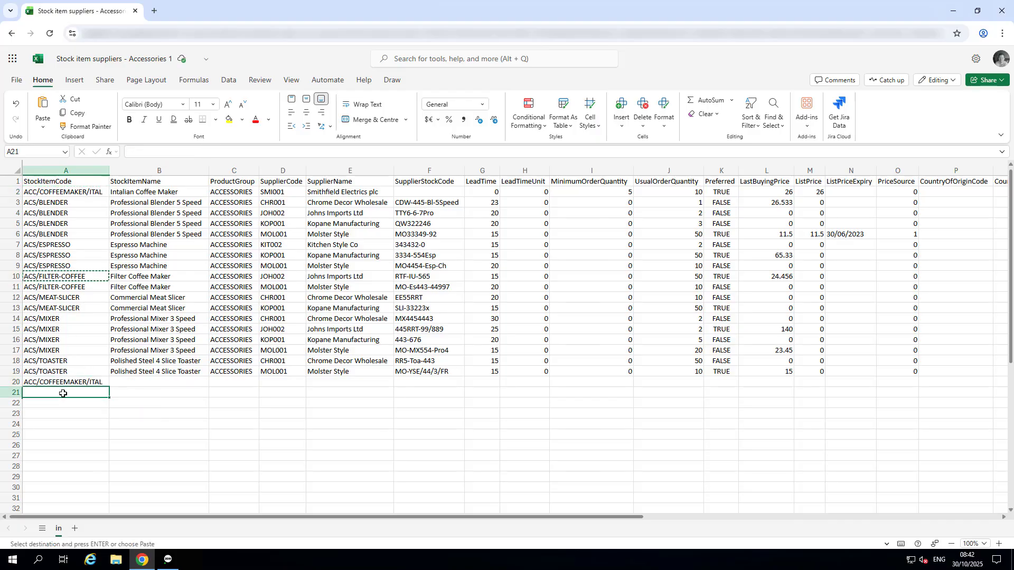
pyautogui.hotkey('ctrl', 'v')
pyautogui.click(58, 362)
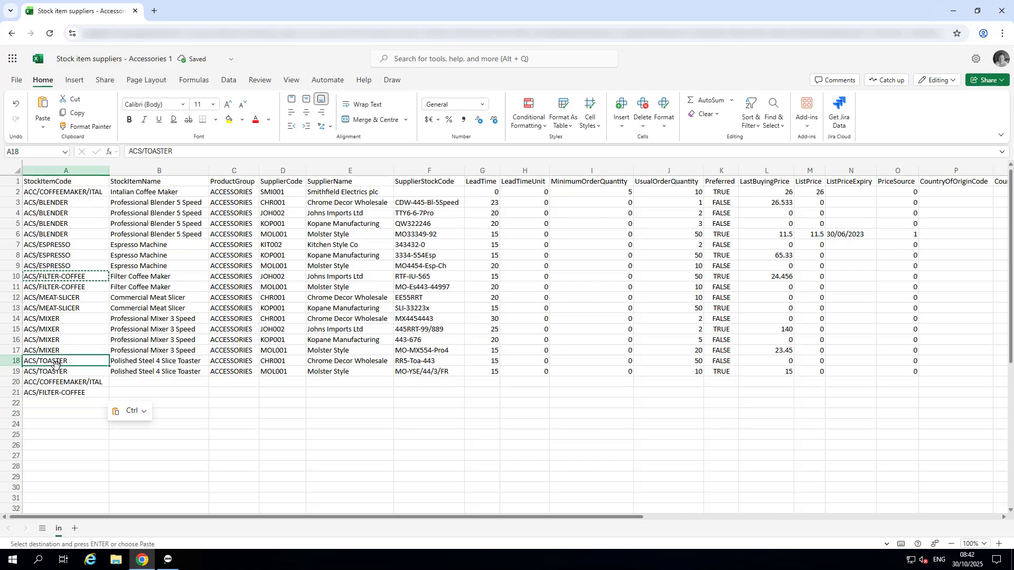
pyautogui.hotkey('ctrl', 'c')
pyautogui.click(59, 403)
pyautogui.hotkey('ctrl', 'v')
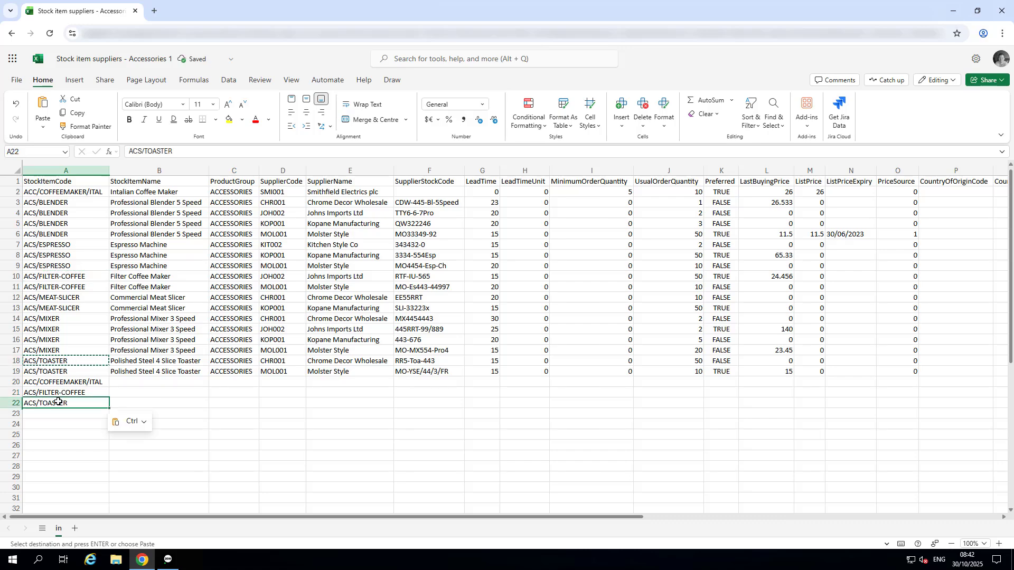
# Step: Copy the supplier code KOP001 into cells D20, D21 and D22 for the three new rows
pyautogui.click(275, 341)
pyautogui.hotkey('ctrl', 'c')
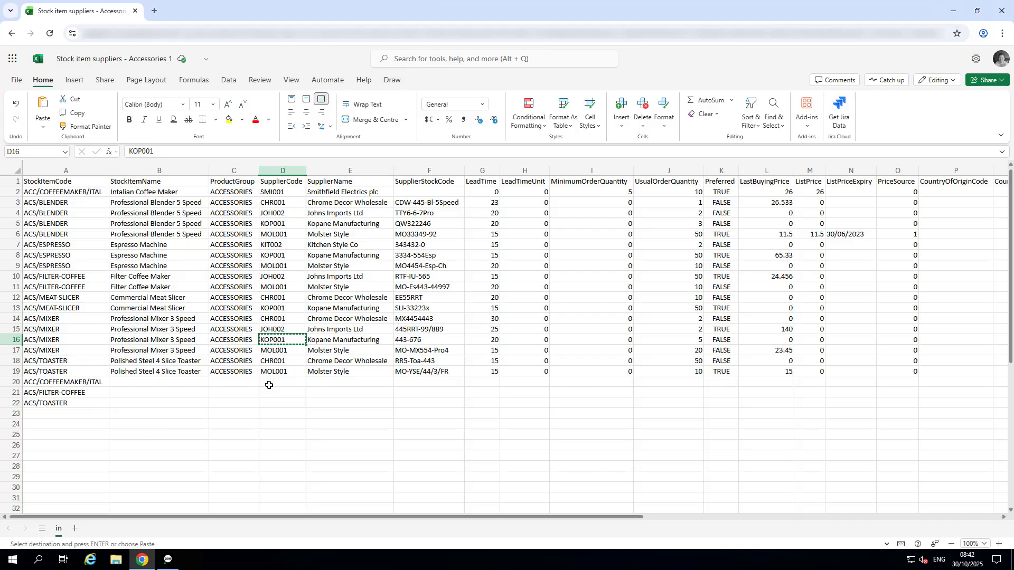
pyautogui.click(268, 382)
pyautogui.hotkey('ctrl', 'v')
pyautogui.click(268, 394)
pyautogui.hotkey('ctrl', 'v')
pyautogui.click(269, 403)
pyautogui.hotkey('ctrl', 'v')
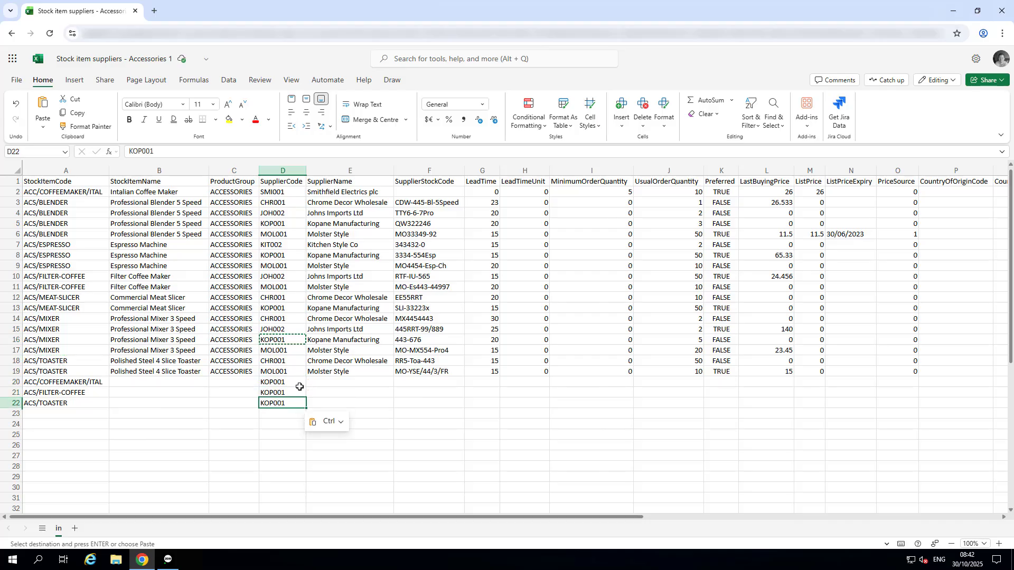
# Step: Add filters to the header row and filter the SupplierCode column to show only KOP001
pyautogui.click(755, 125)
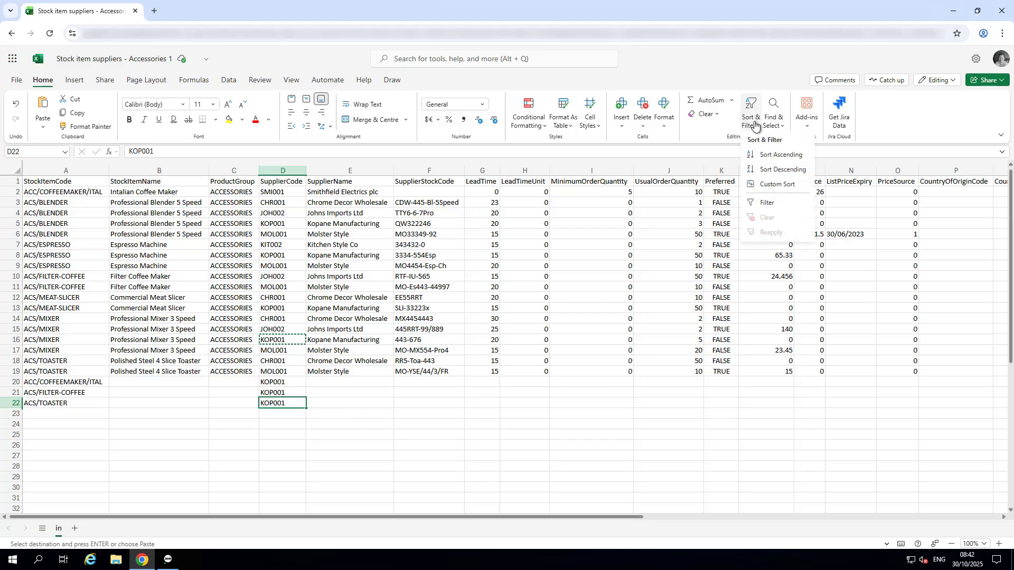
pyautogui.click(760, 206)
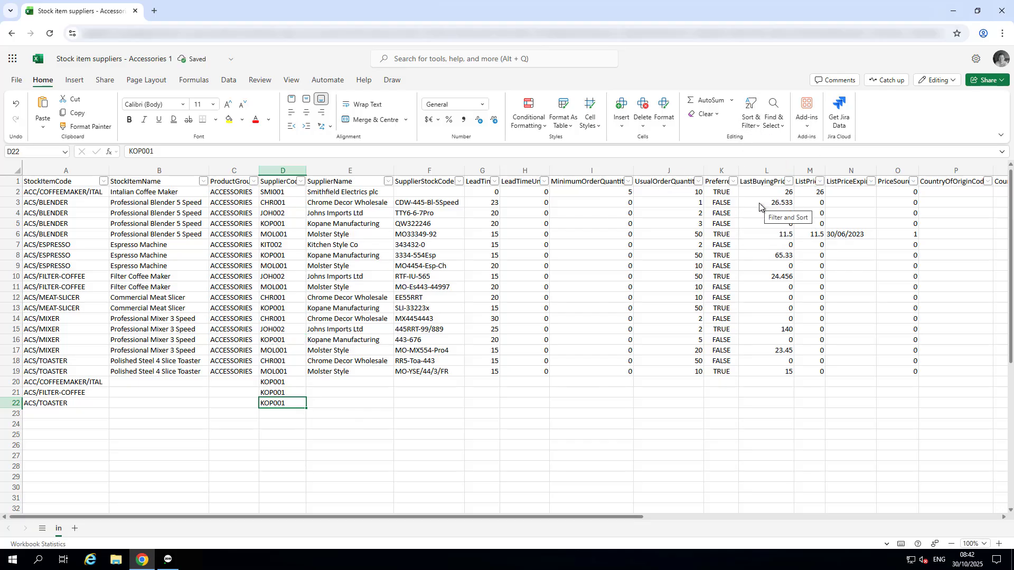
pyautogui.click(300, 182)
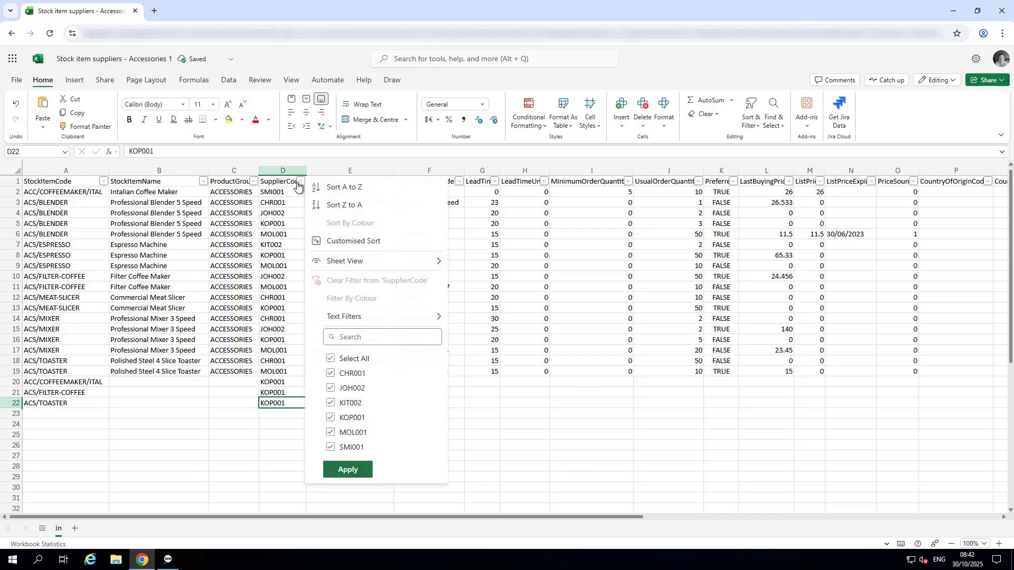
pyautogui.click(335, 360)
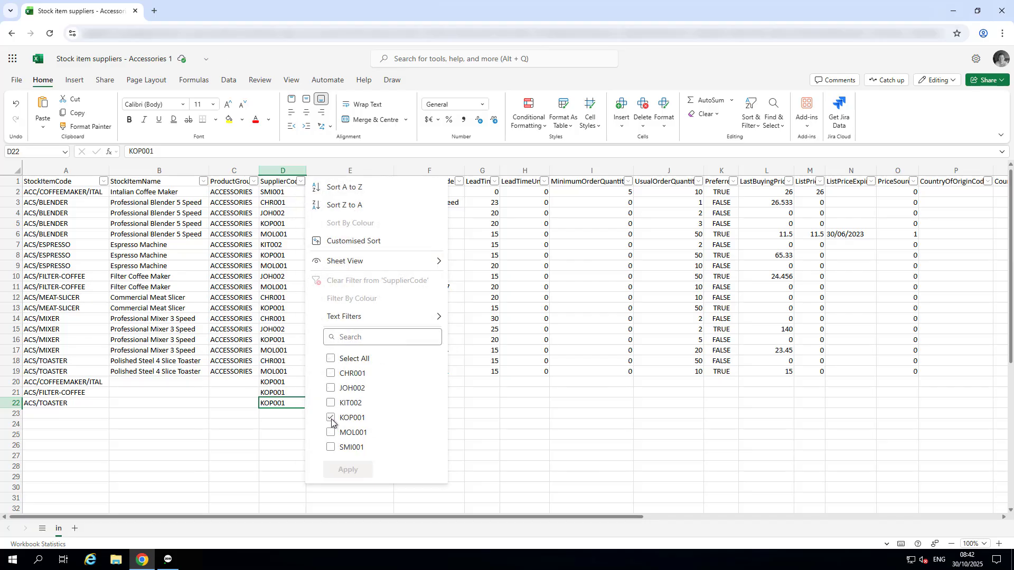
pyautogui.click(331, 418)
pyautogui.click(348, 471)
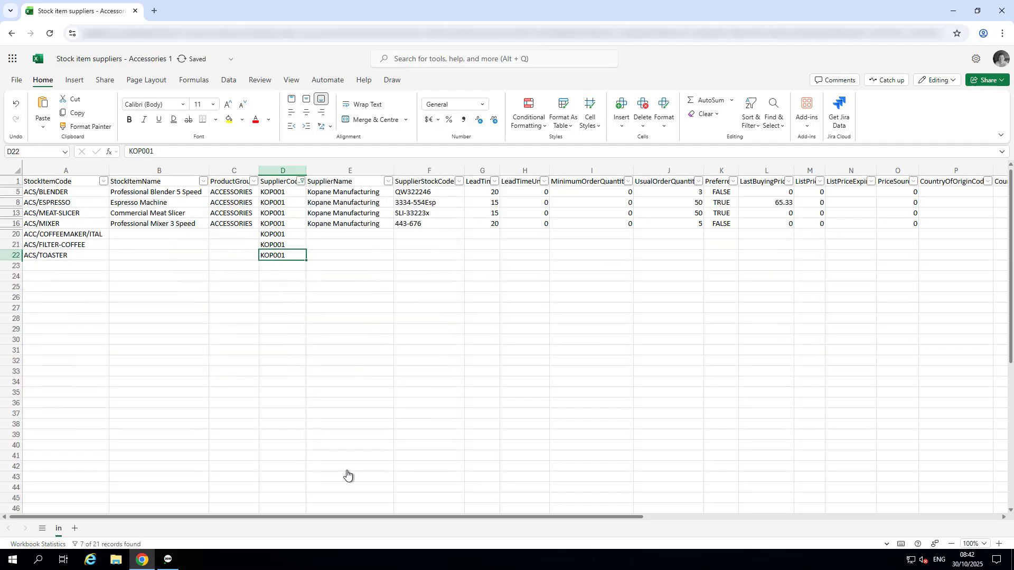
# Step: Enter FR as CountryOfOriginCode in cell P22 and fill it up through all the filtered KOP001 rows
pyautogui.click(939, 255)
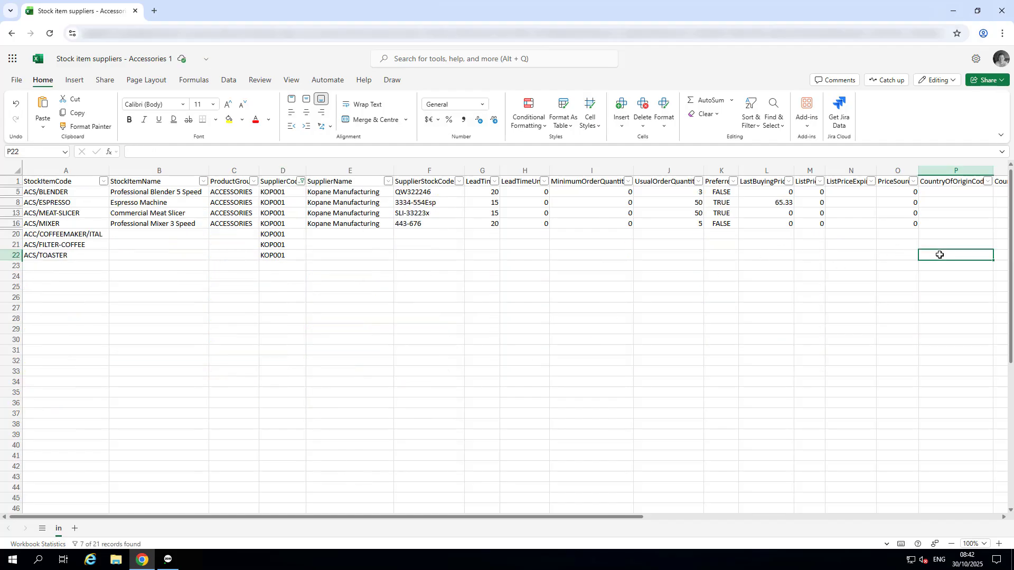
pyautogui.write('FR')
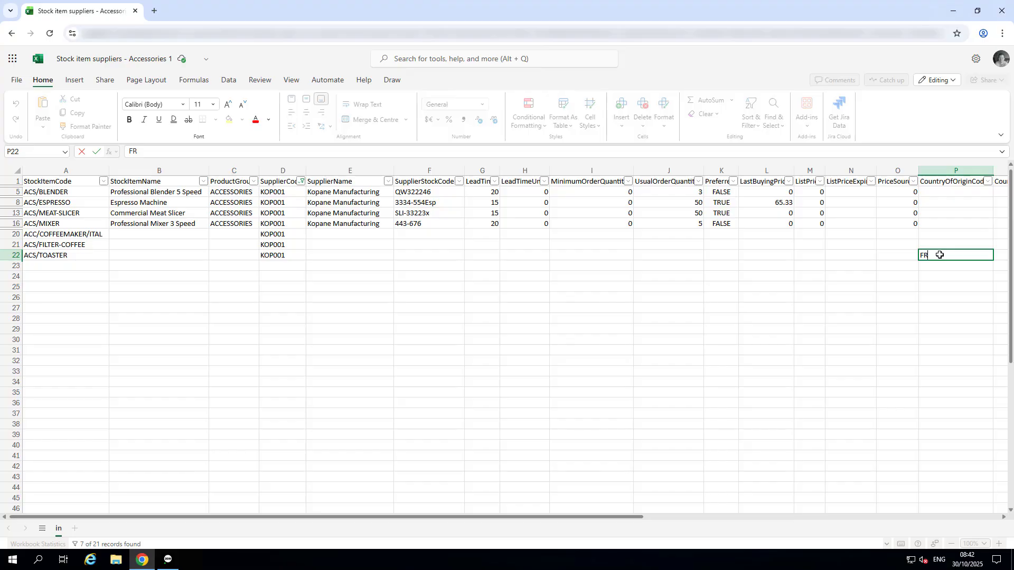
pyautogui.press('Return')
pyautogui.click(939, 255)
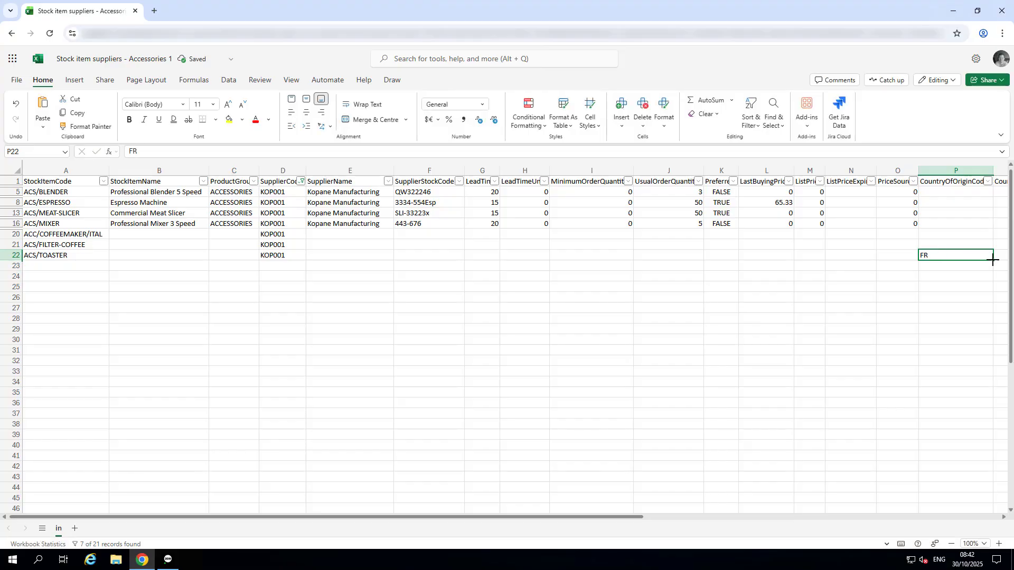
pyautogui.moveTo(993, 260); pyautogui.dragTo(989, 191)
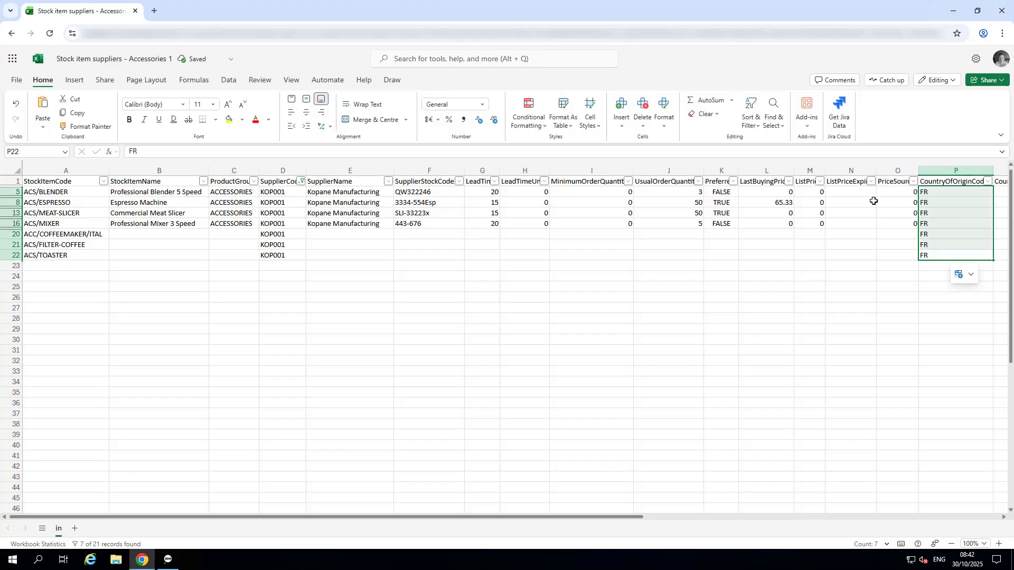
# Step: Remove the filter from the sheet so that all stock item supplier rows are shown
pyautogui.click(752, 121)
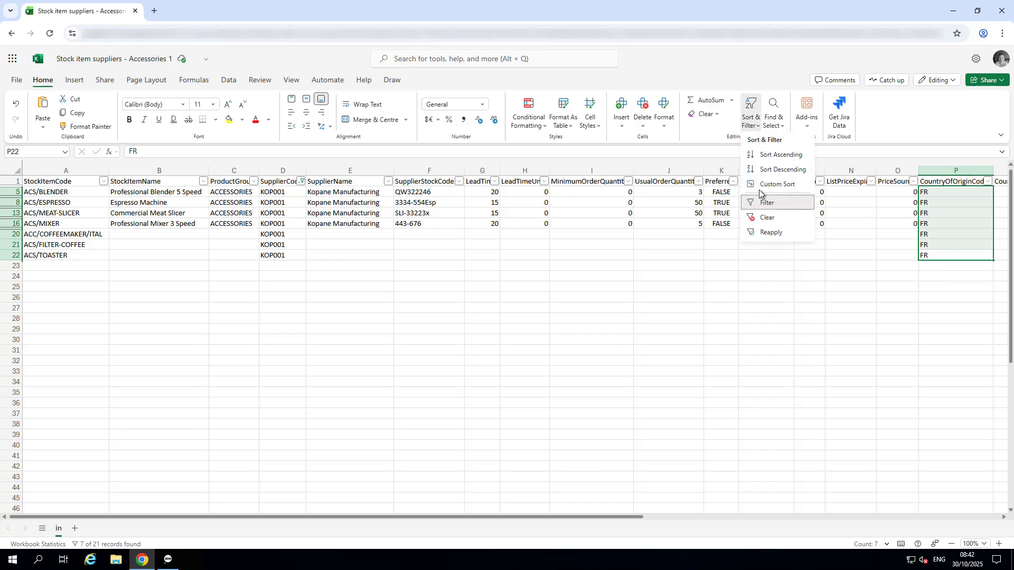
pyautogui.click(764, 203)
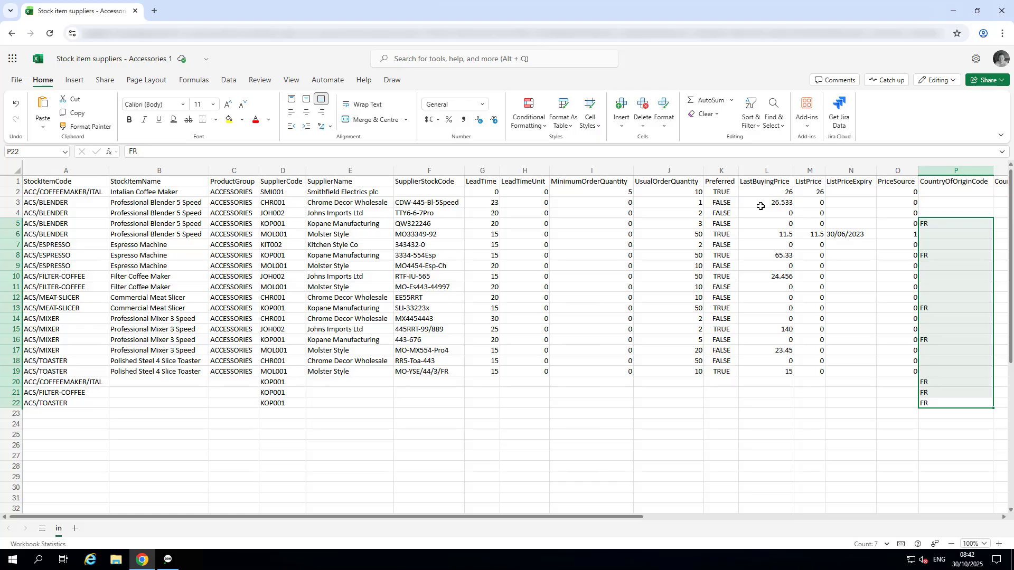
pyautogui.click(761, 205)
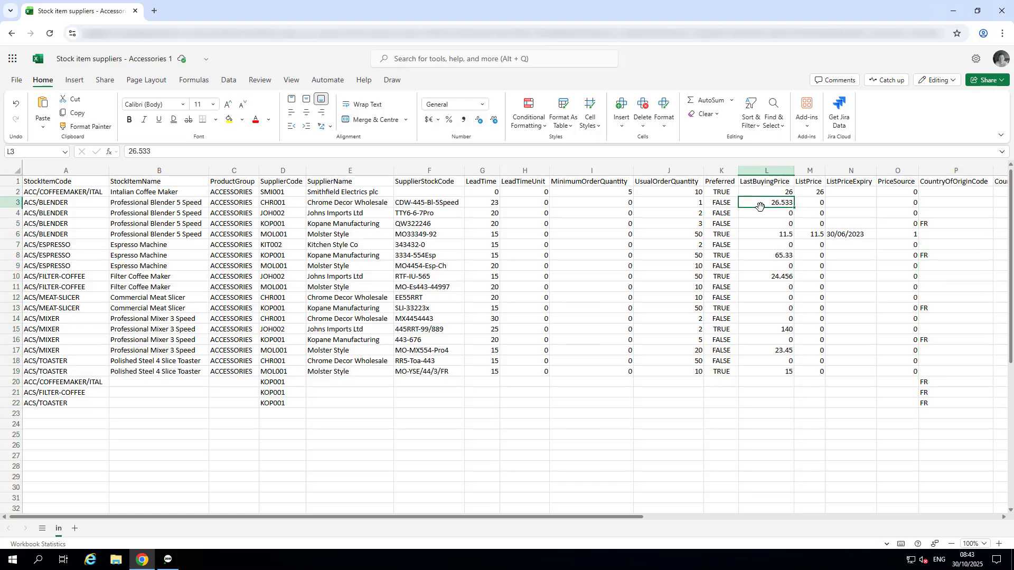
# Step: Export the edited stock item suppliers sheet as a CSV file
pyautogui.click(16, 79)
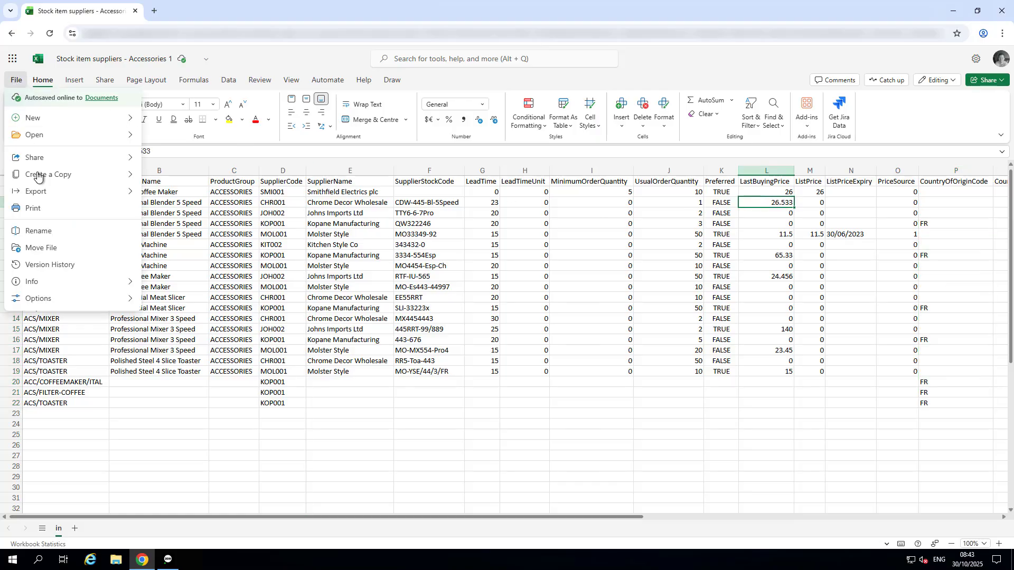
pyautogui.moveTo(40, 191)
pyautogui.click(168, 209)
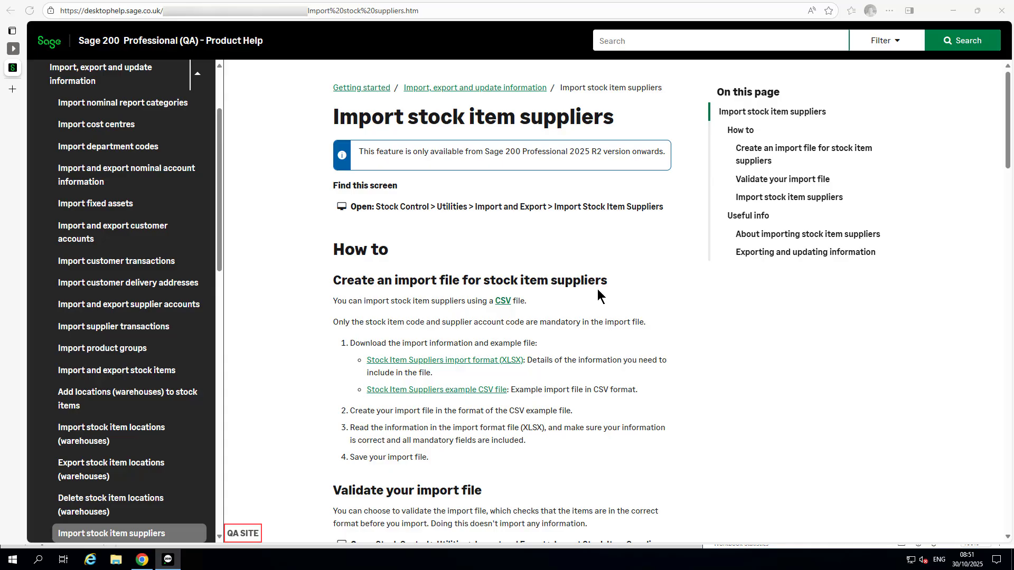
# Step: From the Import stock item suppliers help page, open the Stock Item Suppliers import format (XLSX) and look through its field requirements
pyautogui.click(498, 362)
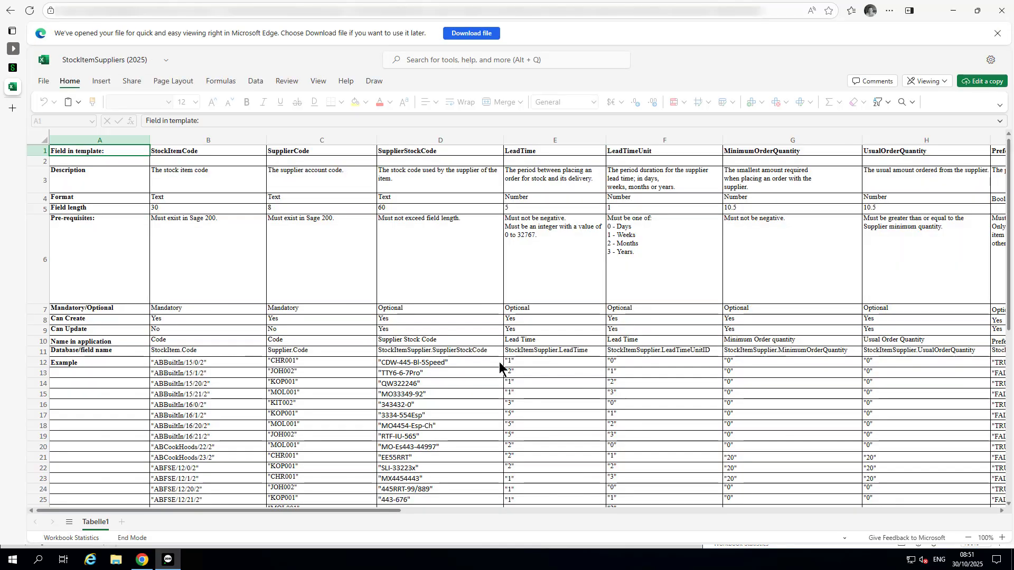
pyautogui.click(499, 362)
pyautogui.hscroll(5, 499, 362)
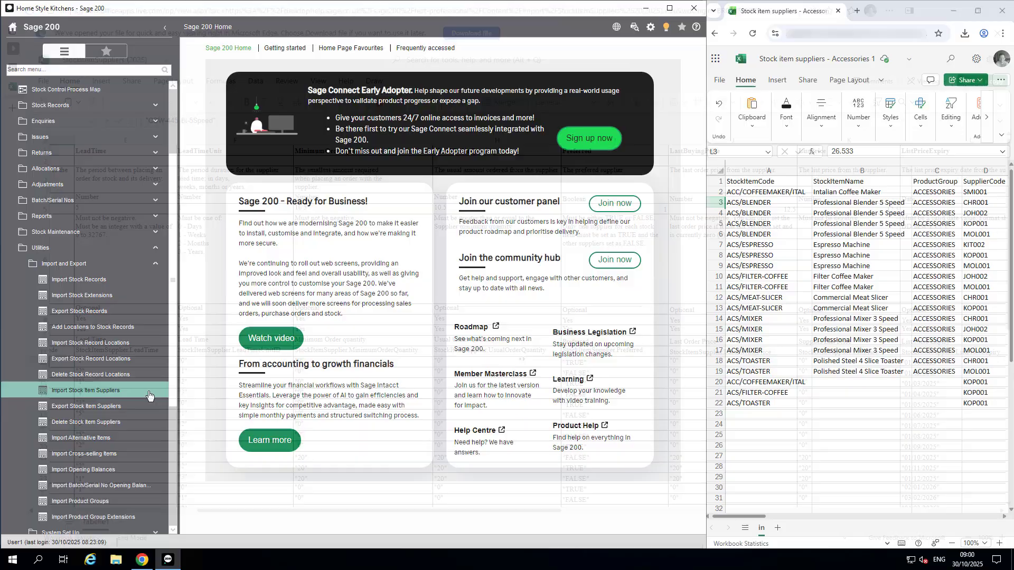
# Step: In Sage 200, validate and import stock item suppliers from "Stock item suppliers - Accessories 1(in).csv" in Downloads, updating existing stock item suppliers
pyautogui.click(149, 392)
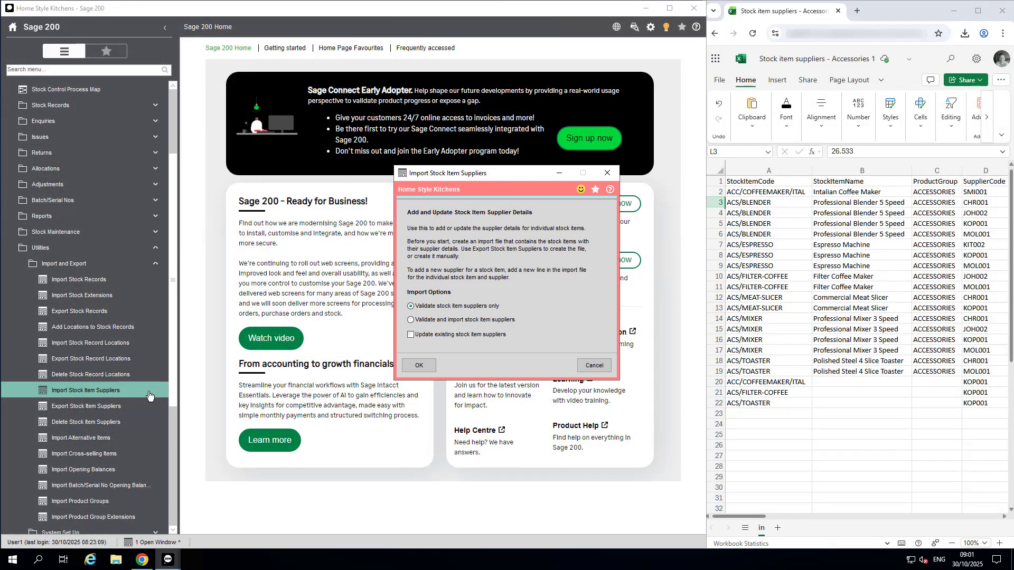
pyautogui.click(410, 319)
pyautogui.click(410, 334)
pyautogui.click(417, 365)
pyautogui.click(515, 323)
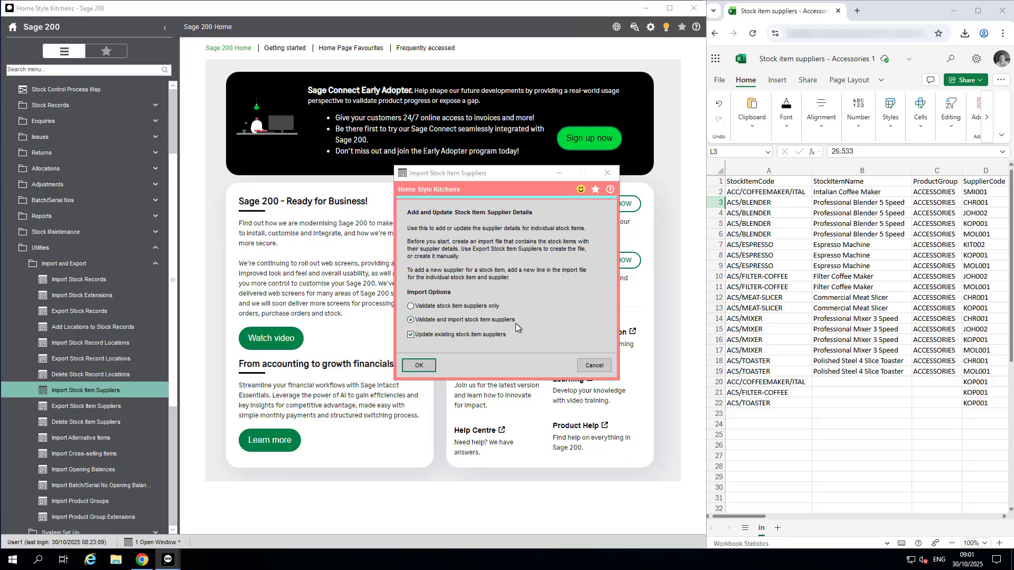
pyautogui.click(562, 252)
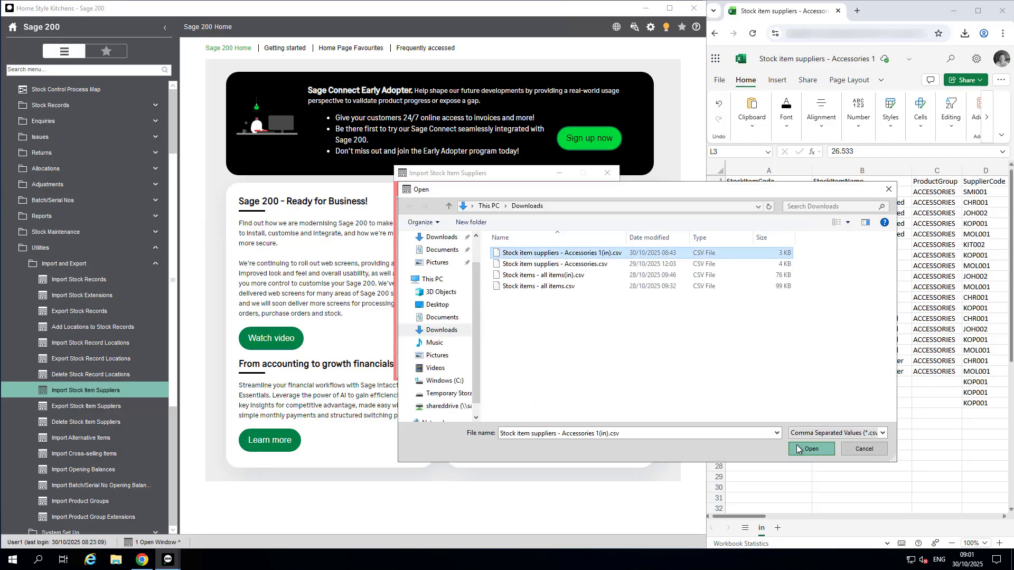
pyautogui.click(810, 448)
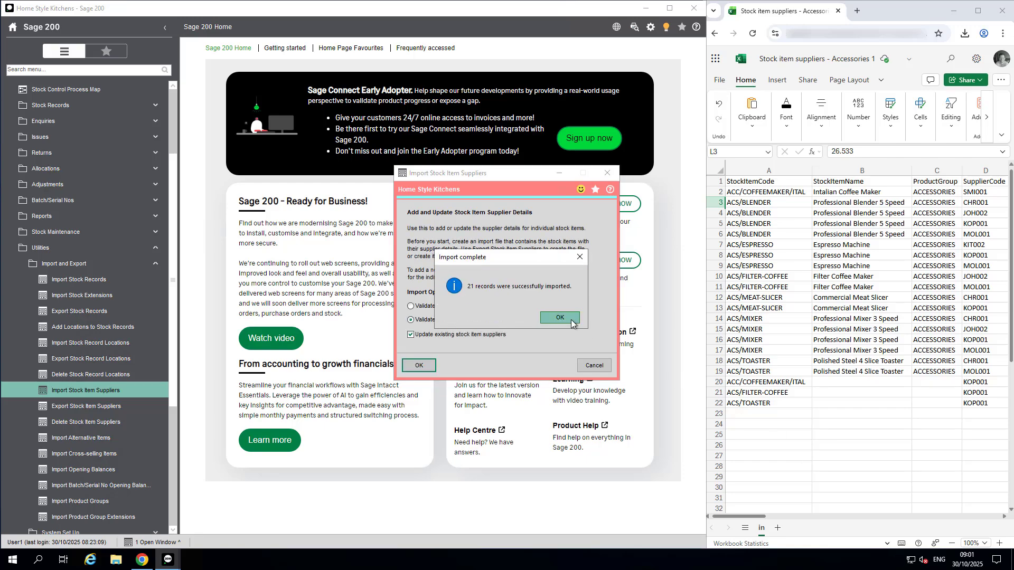
pyautogui.click(560, 317)
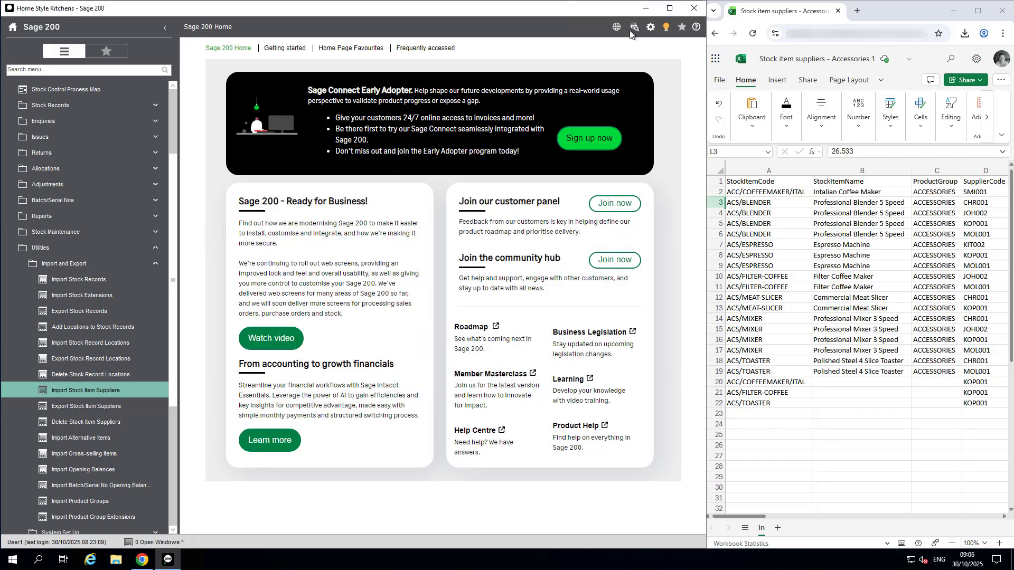
# Step: Open the Import Stock Item Suppliers Report from the print spooler, review the updated and created lines, and close it
pyautogui.click(634, 26)
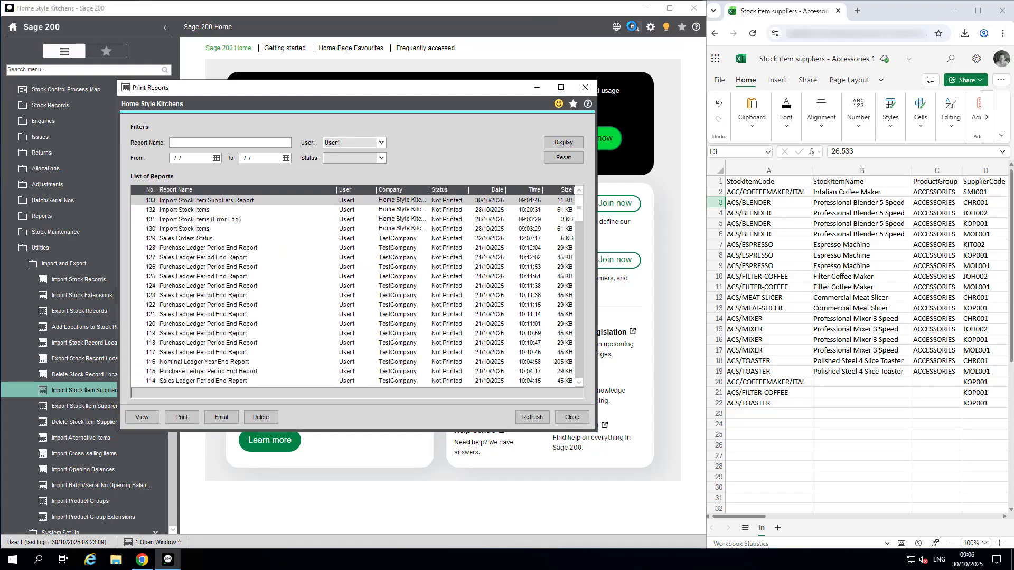
pyautogui.doubleClick(431, 201)
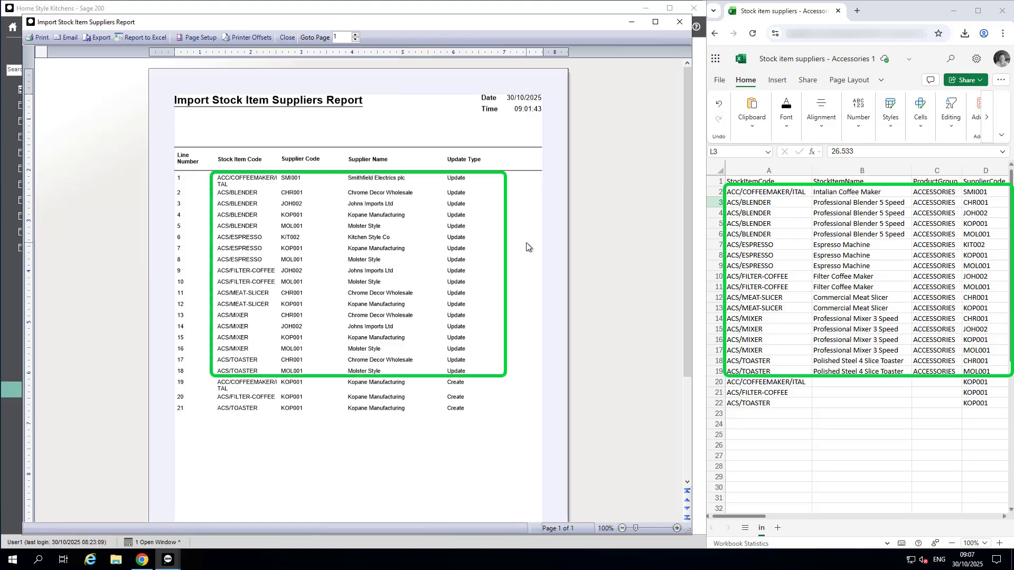
pyautogui.click(677, 24)
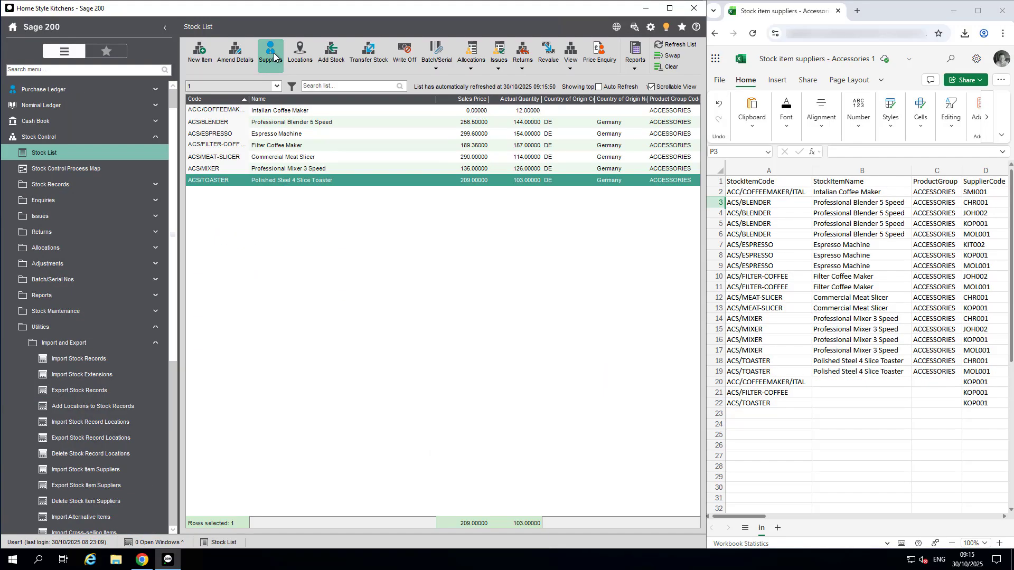
# Step: Check the suppliers of ACS/TOASTER, and check the country of origin in Kopane Manufacturing's supply details for ACS/BLENDER
pyautogui.click(273, 54)
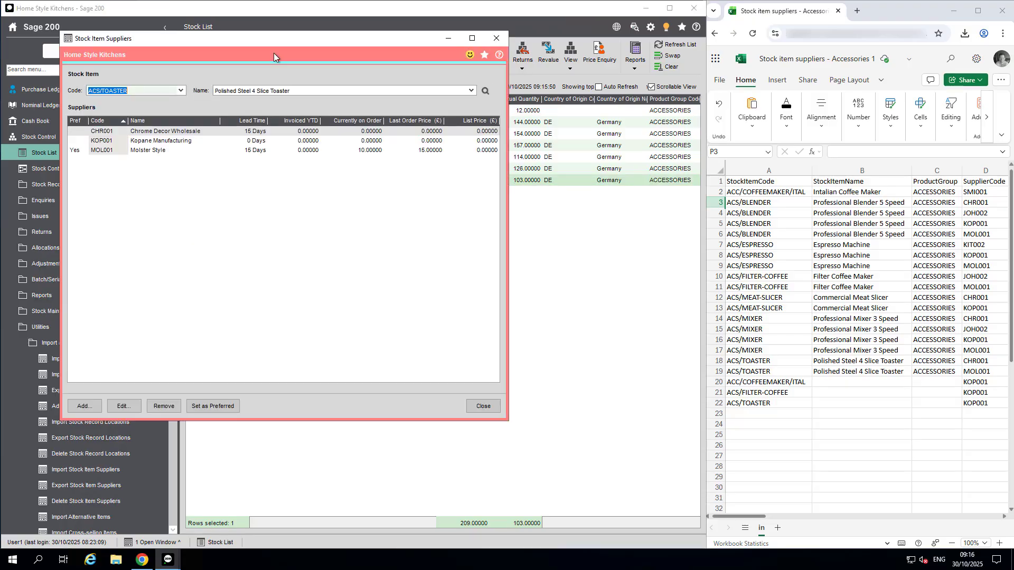
pyautogui.click(209, 143)
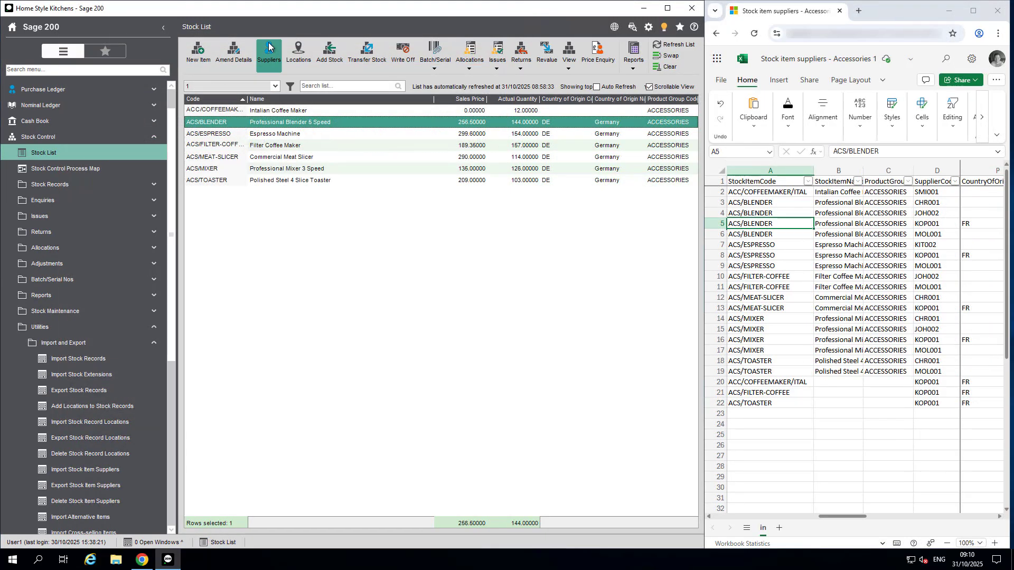
pyautogui.click(268, 46)
pyautogui.click(199, 151)
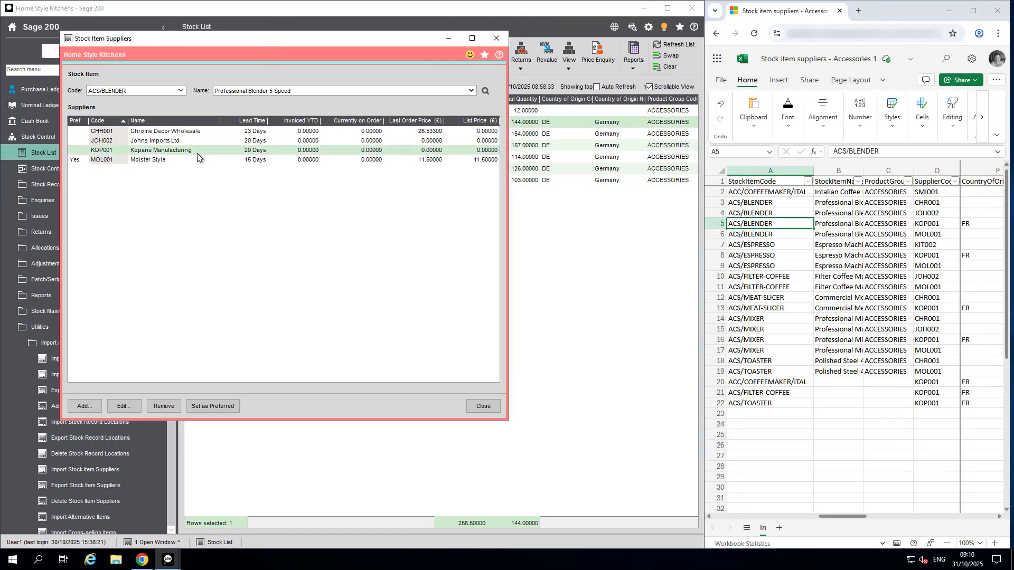
pyautogui.click(123, 406)
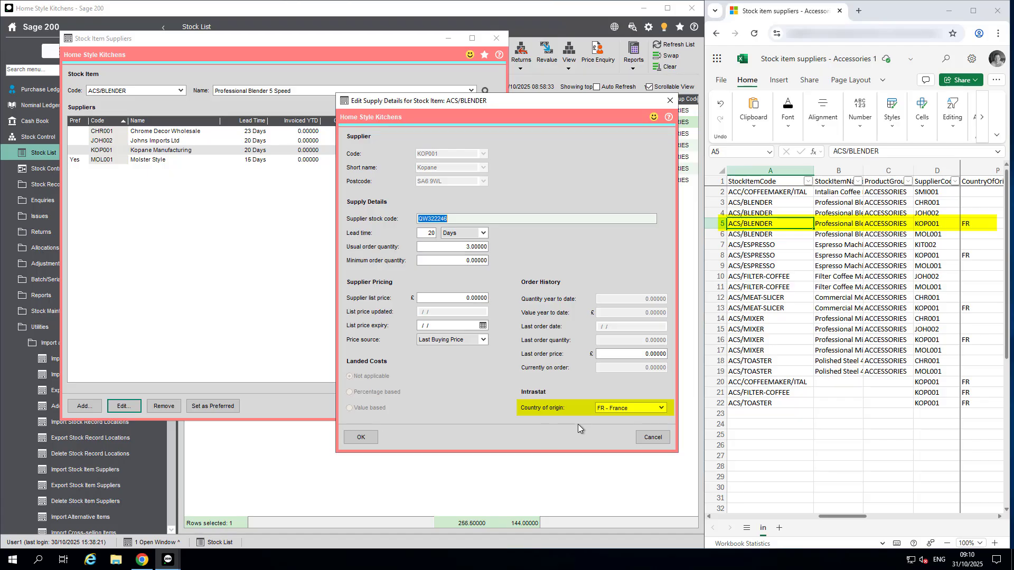
pyautogui.click(369, 440)
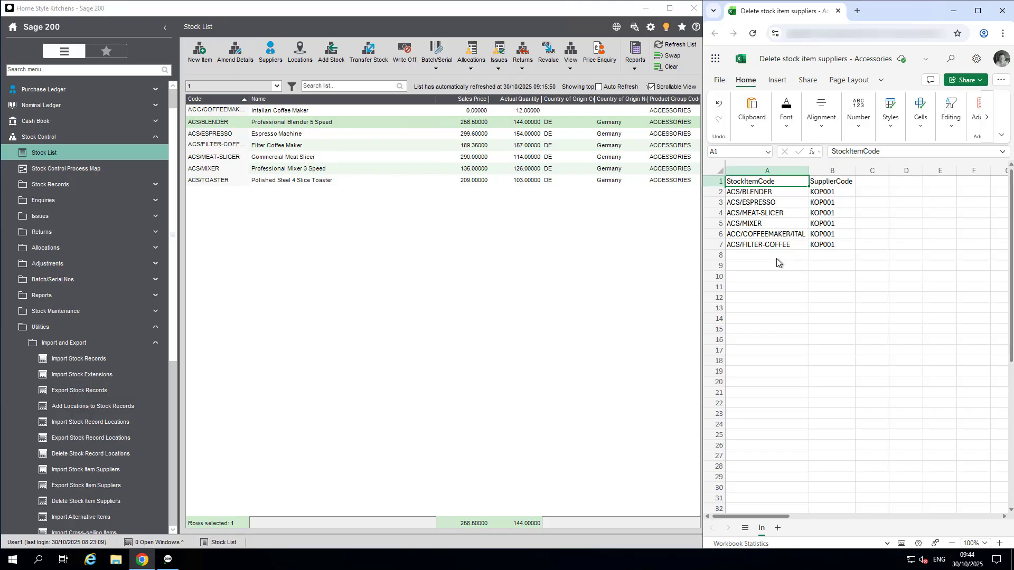
# Step: Download the "Delete stock item suppliers - Accessories" workbook as a CSV file
pyautogui.click(721, 82)
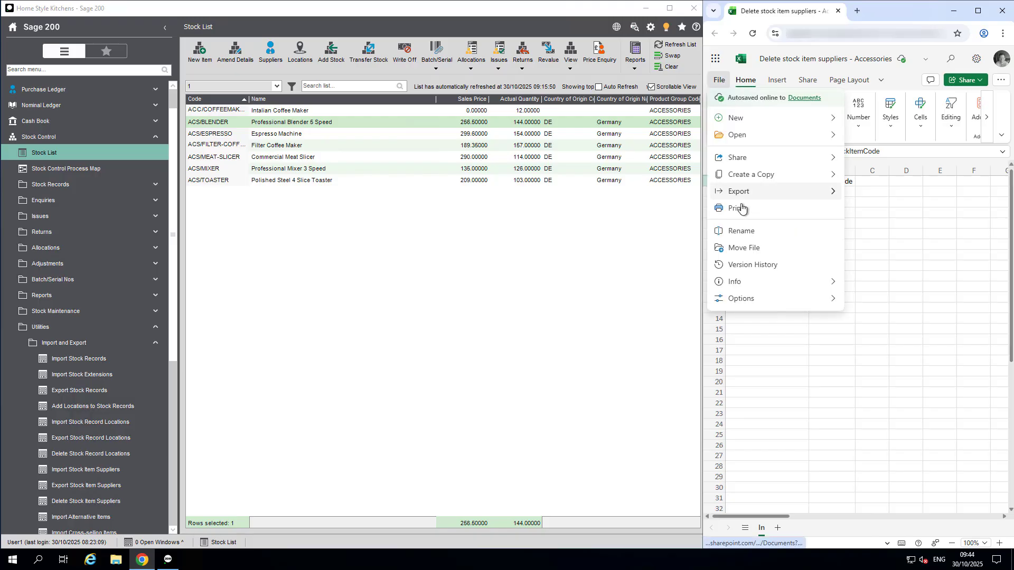
pyautogui.moveTo(738, 191)
pyautogui.click(909, 217)
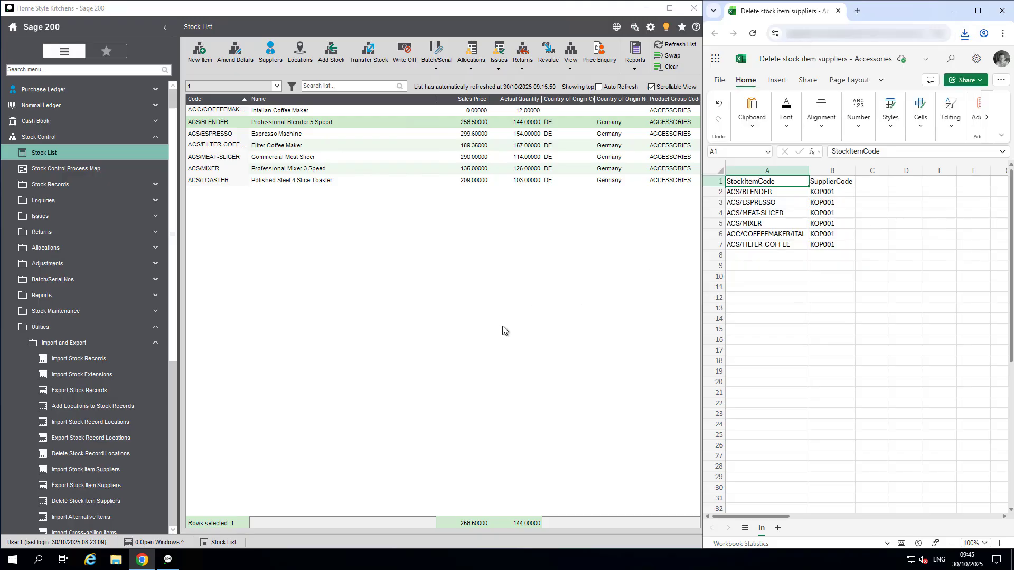
# Step: In Sage 200, validate and delete stock item suppliers using "Delete stock item suppliers - Accessories(in).csv" from Downloads
pyautogui.click(58, 504)
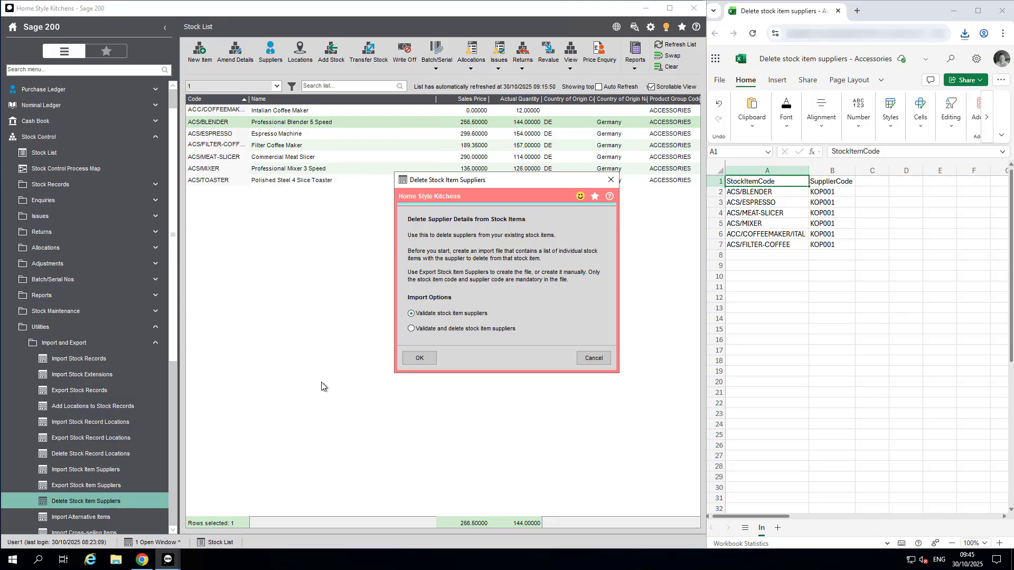
pyautogui.click(421, 364)
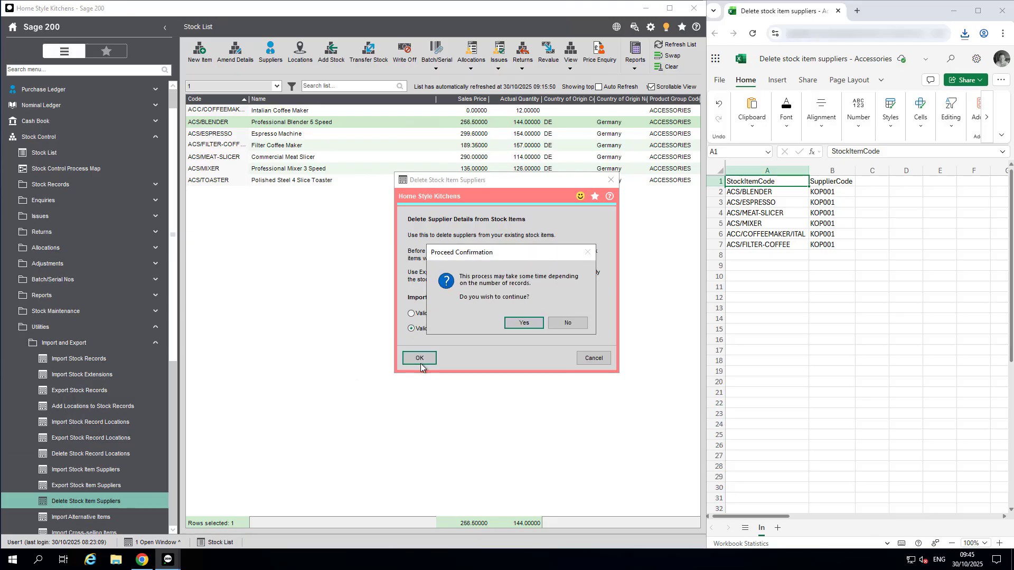
pyautogui.click(514, 323)
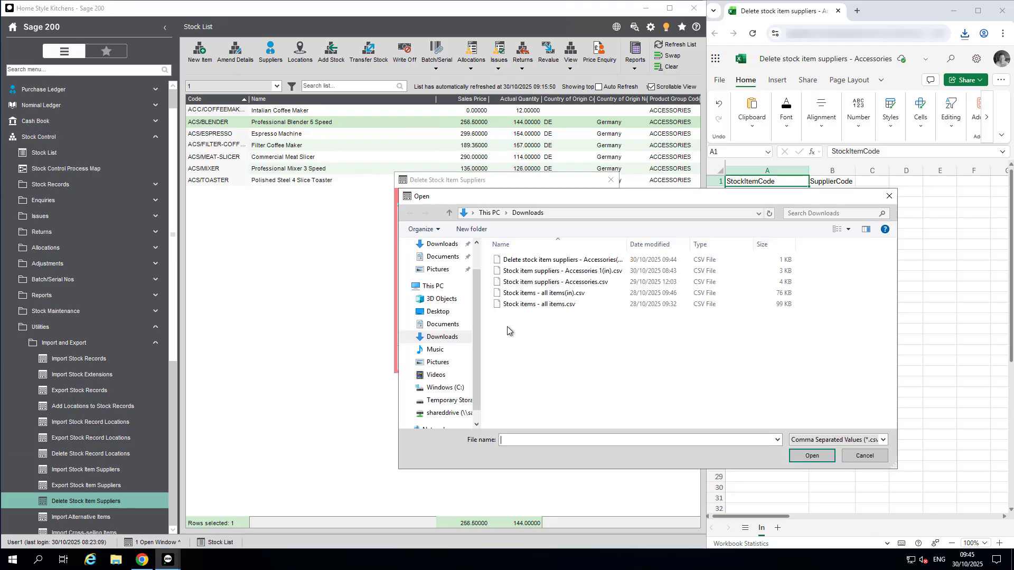
pyautogui.click(552, 260)
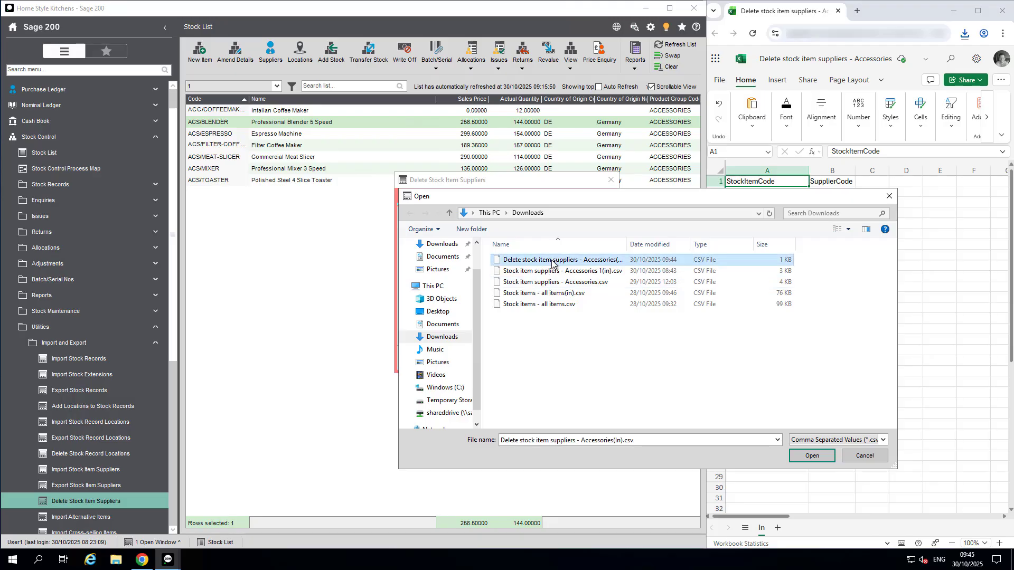
pyautogui.click(797, 458)
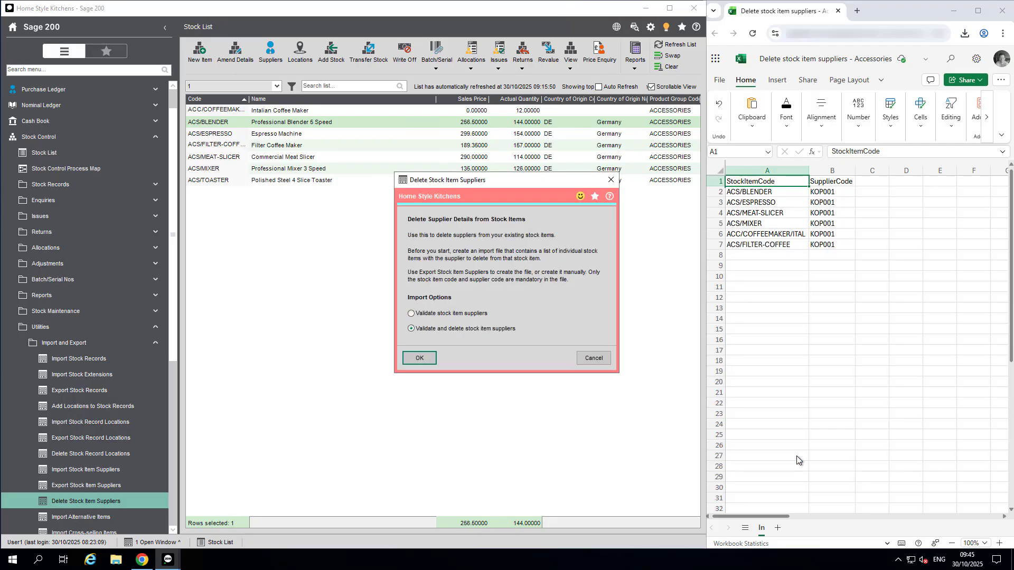
pyautogui.click(586, 323)
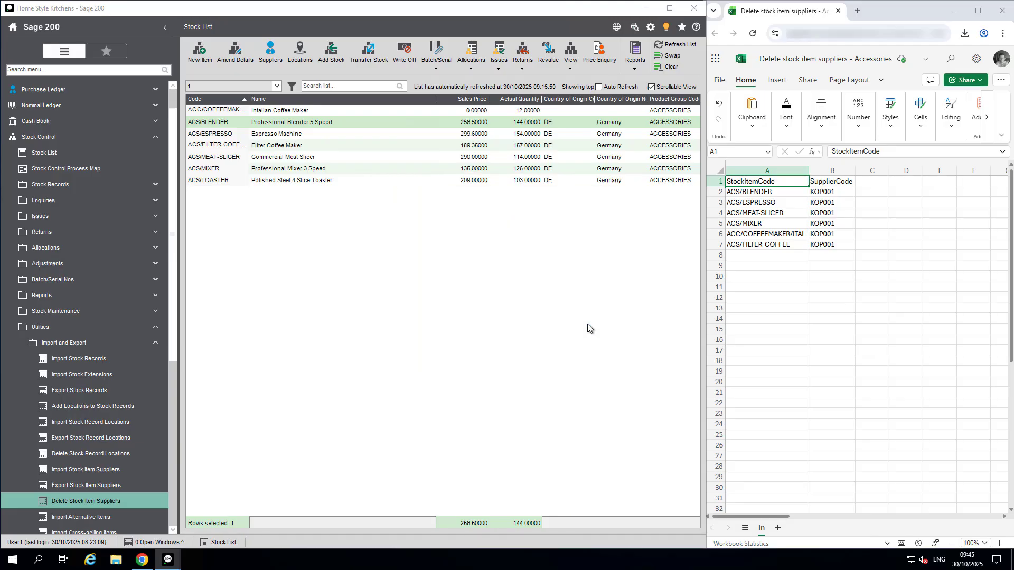
# Step: From the print spooler, review the Delete Stock Item Suppliers Report and its Invalid Report, and close the list of reports
pyautogui.click(634, 29)
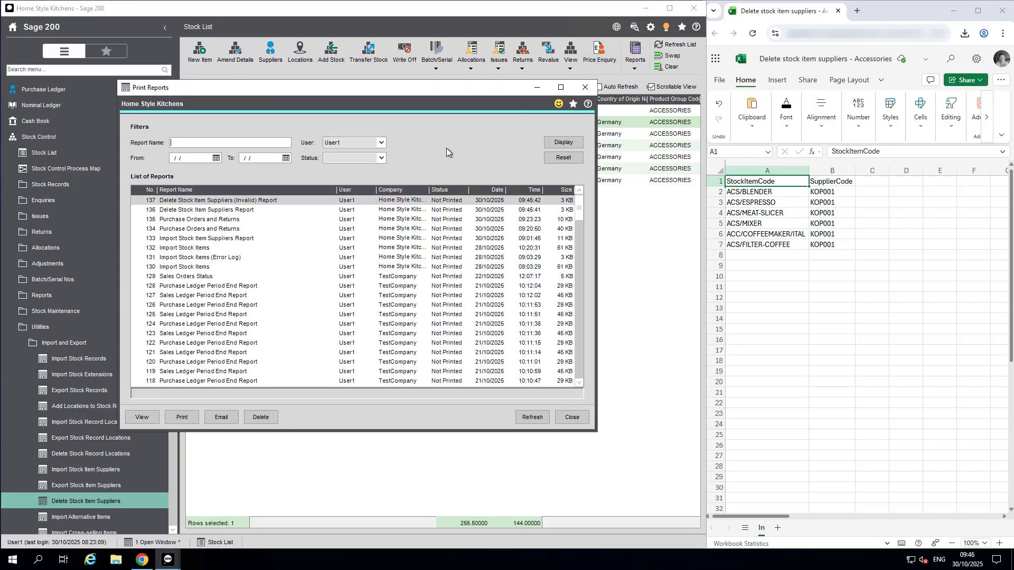
pyautogui.click(292, 211)
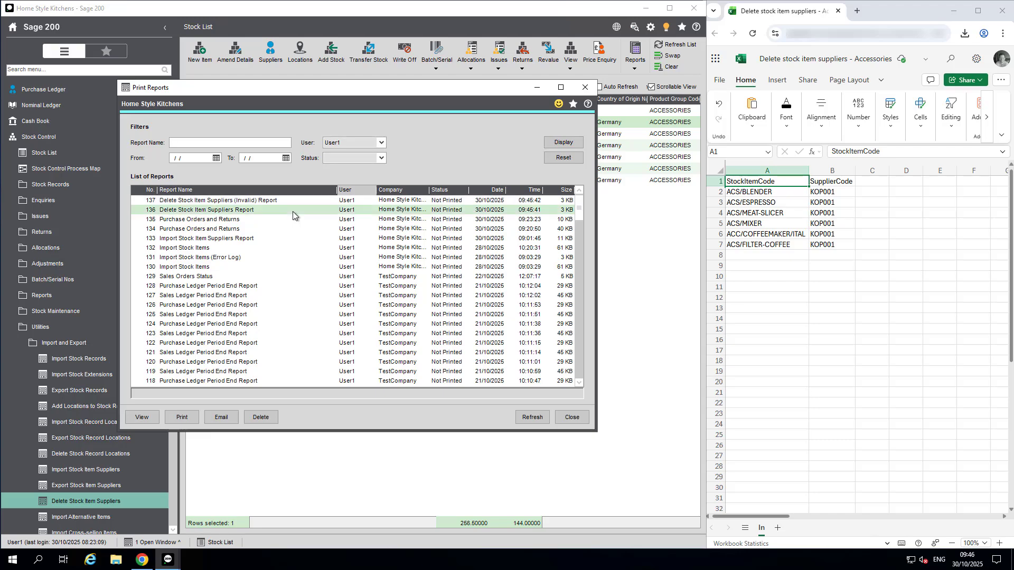
pyautogui.doubleClick(292, 211)
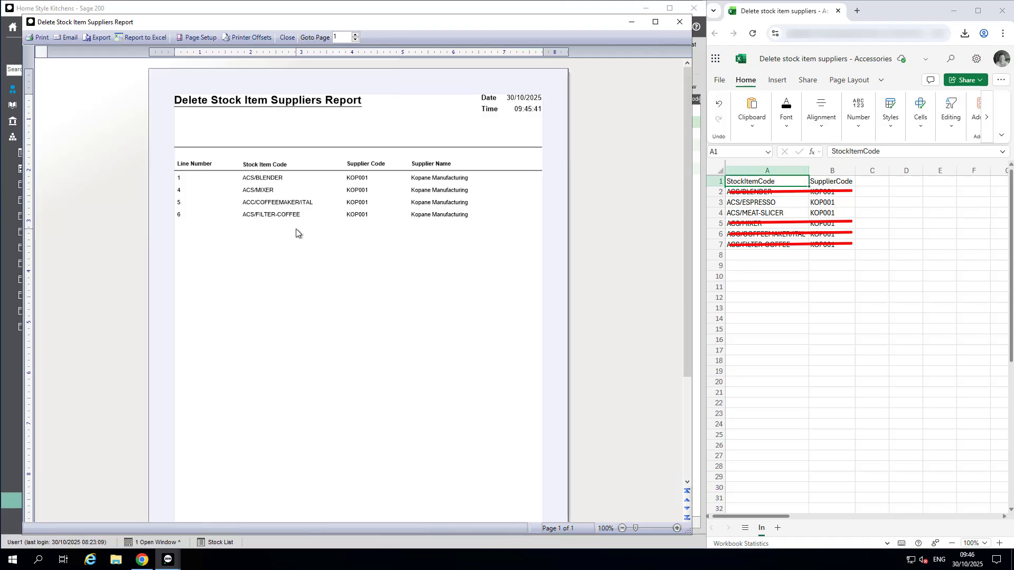
pyautogui.click(686, 23)
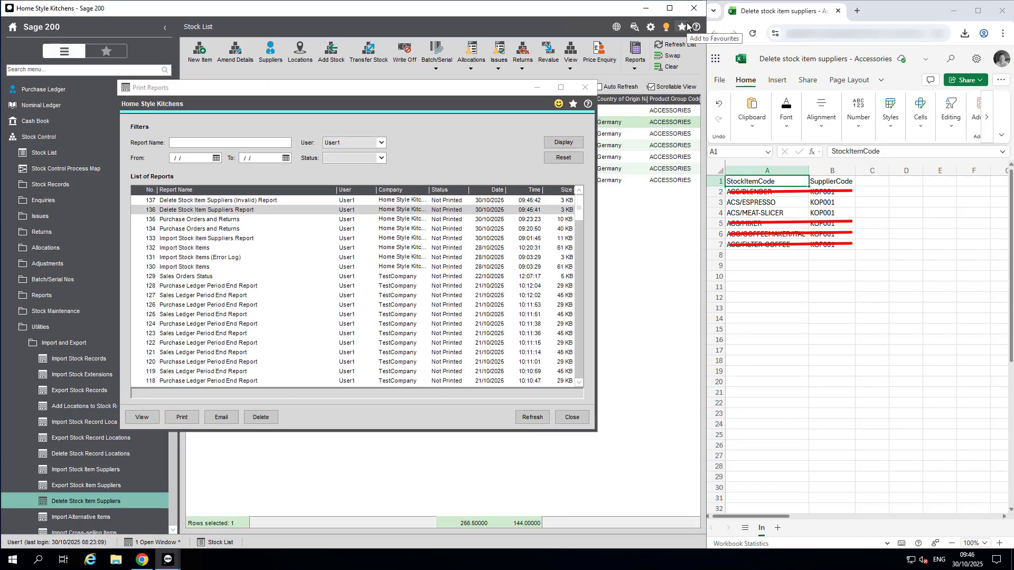
pyautogui.doubleClick(403, 201)
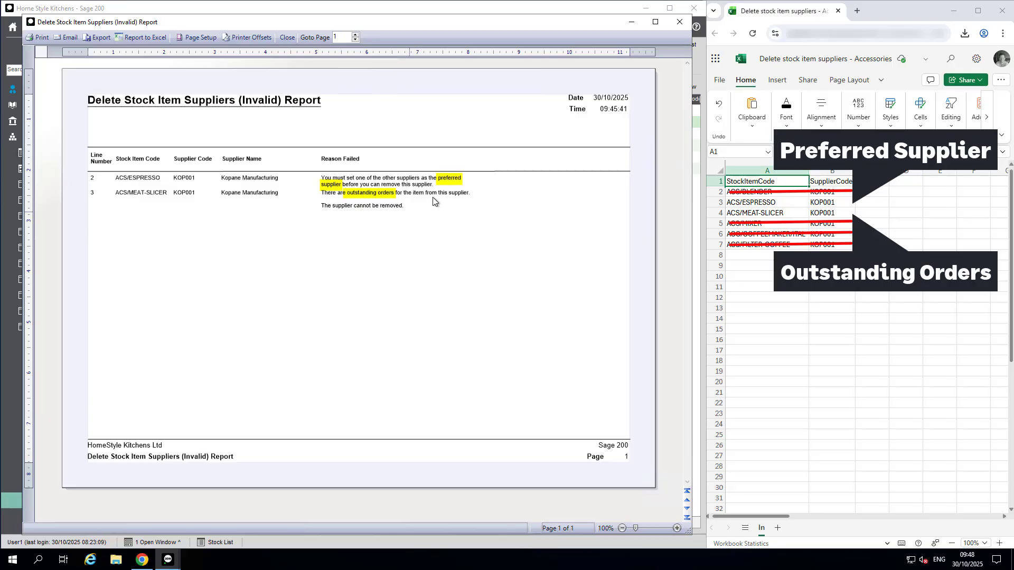
pyautogui.click(632, 22)
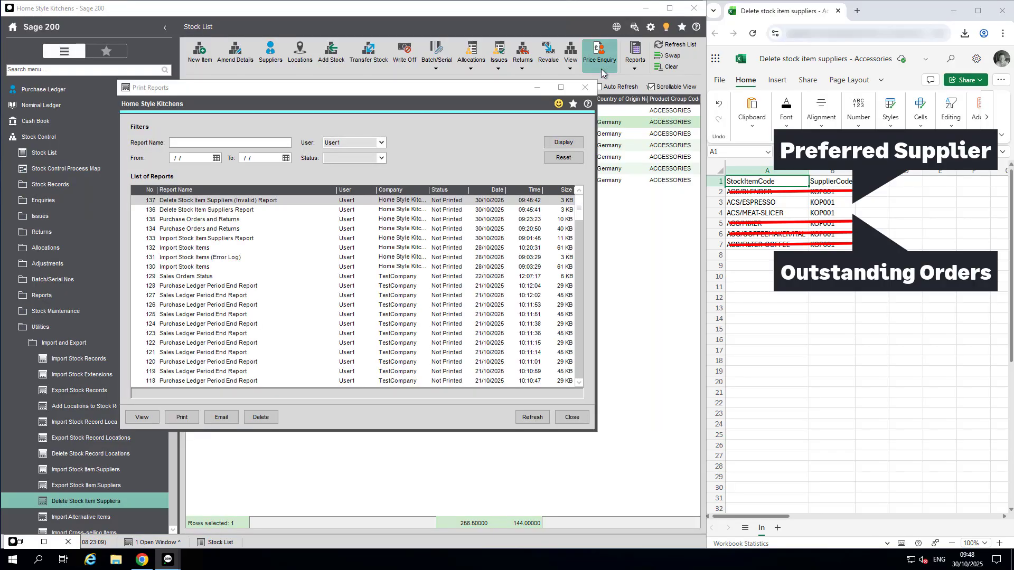
pyautogui.click(584, 92)
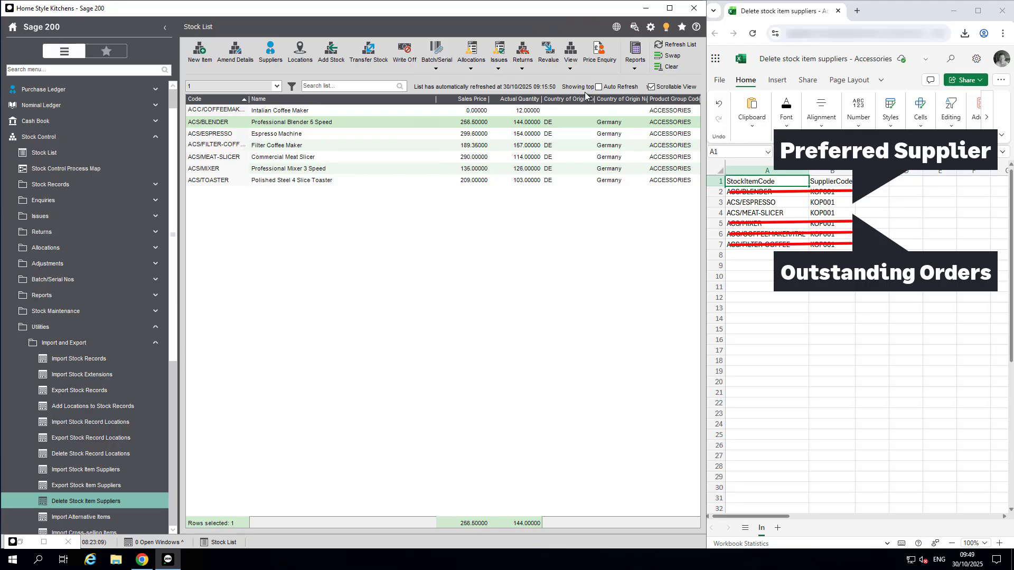
# Step: Check the remaining suppliers of ACS/BLENDER from the Stock List
pyautogui.click(545, 123)
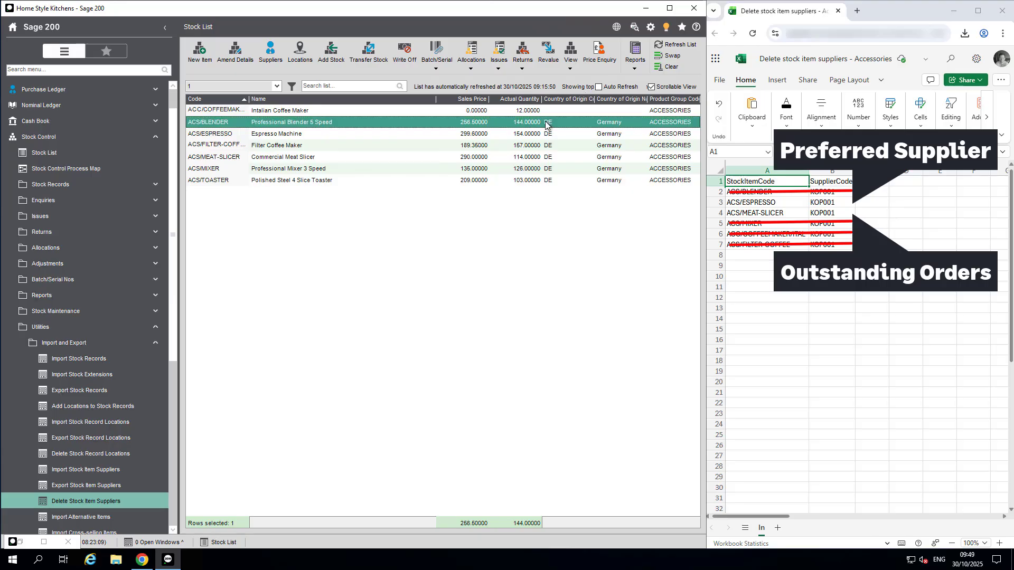
pyautogui.click(272, 50)
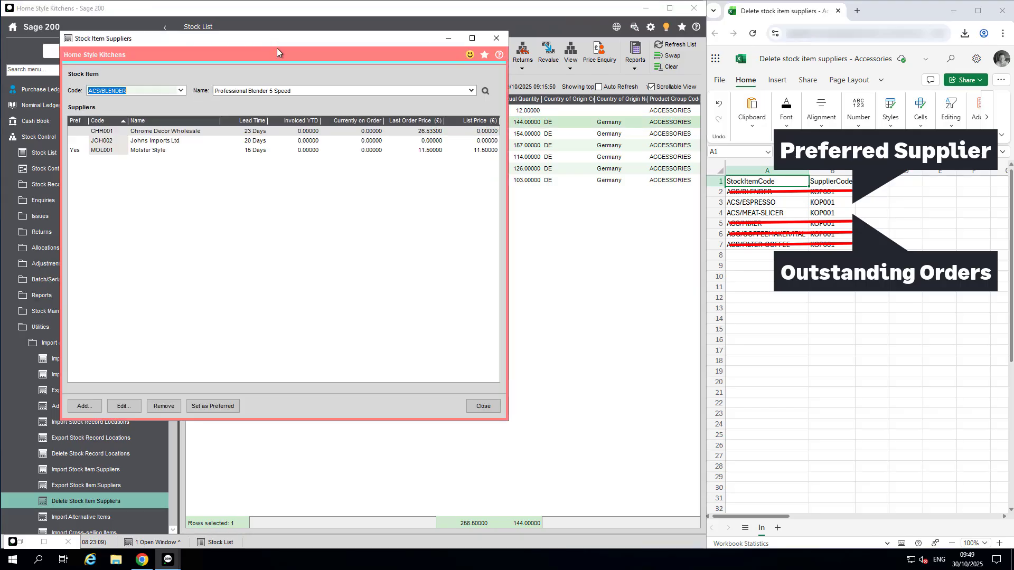
pyautogui.click(187, 165)
pyautogui.press('Escape')
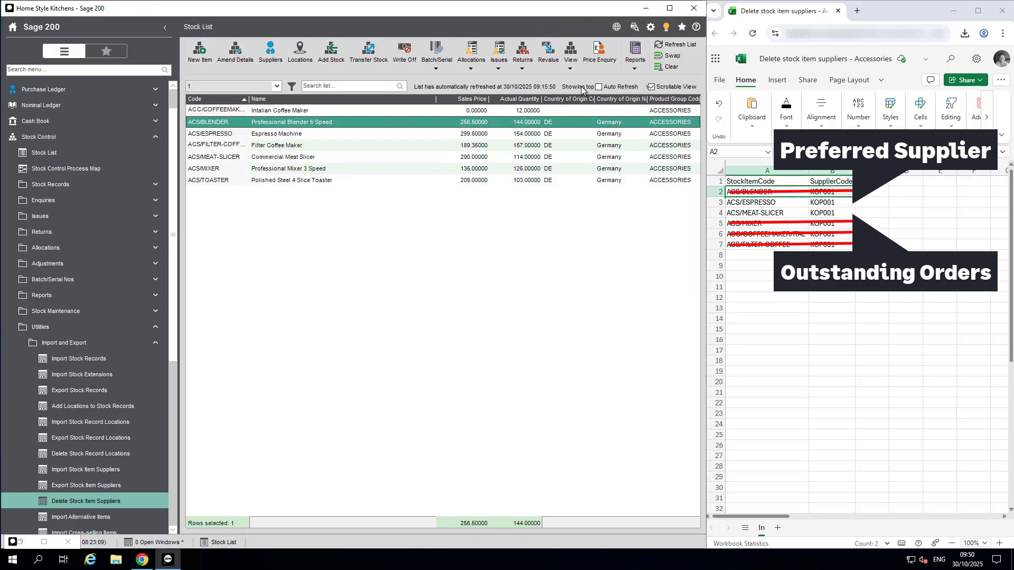
# Step: Check the suppliers in the stock item details of ACS/ESPRESSO, and open the latest Purchase Orders and Returns report from the print spooler
pyautogui.click(395, 134)
pyautogui.doubleClick(395, 135)
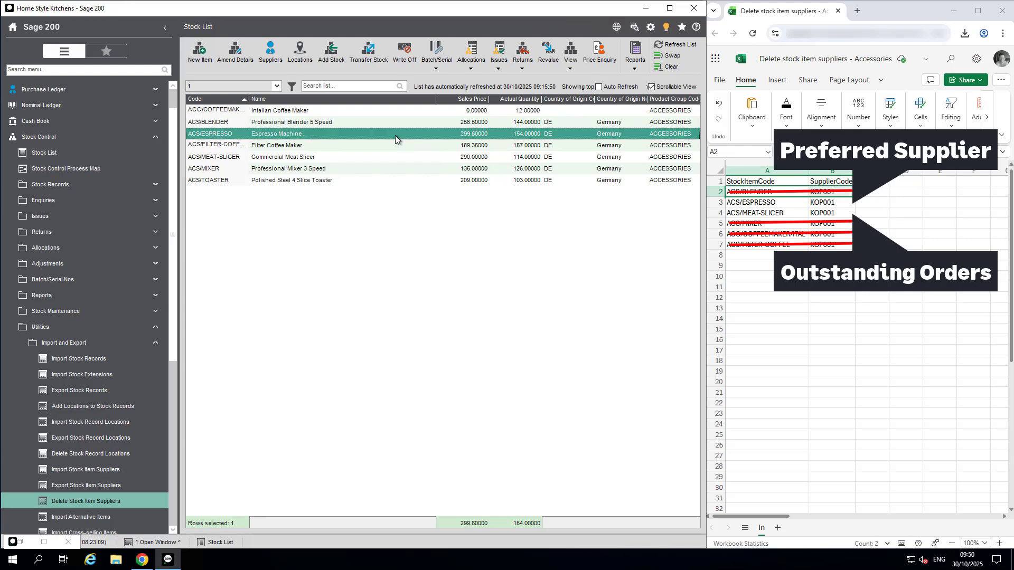
pyautogui.click(399, 113)
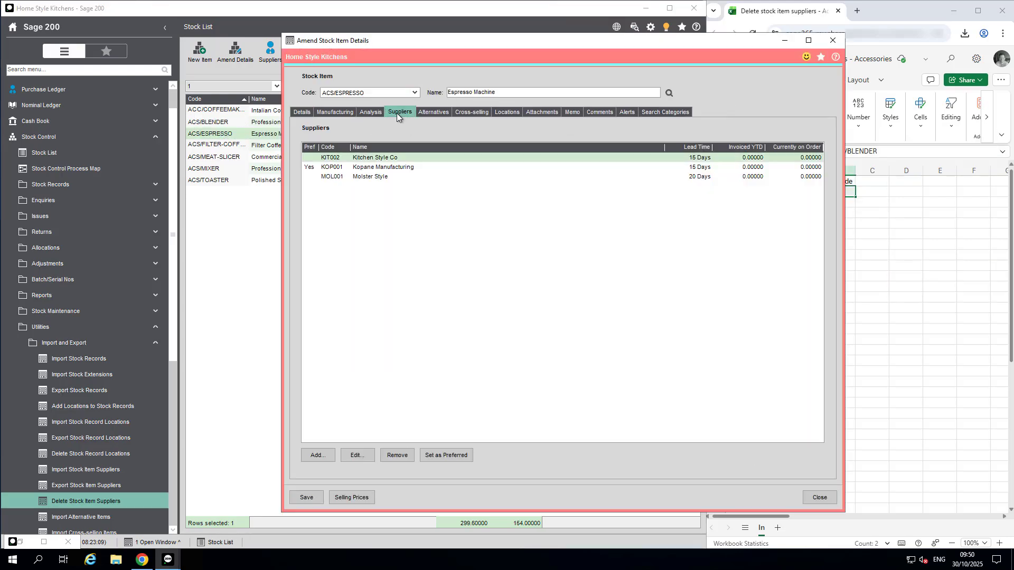
pyautogui.click(400, 166)
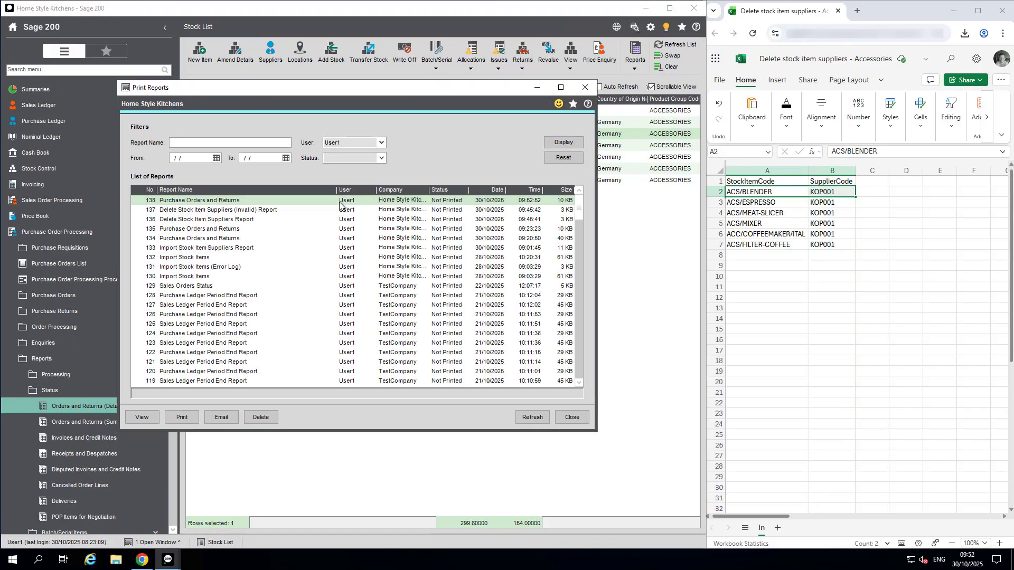
pyautogui.doubleClick(340, 205)
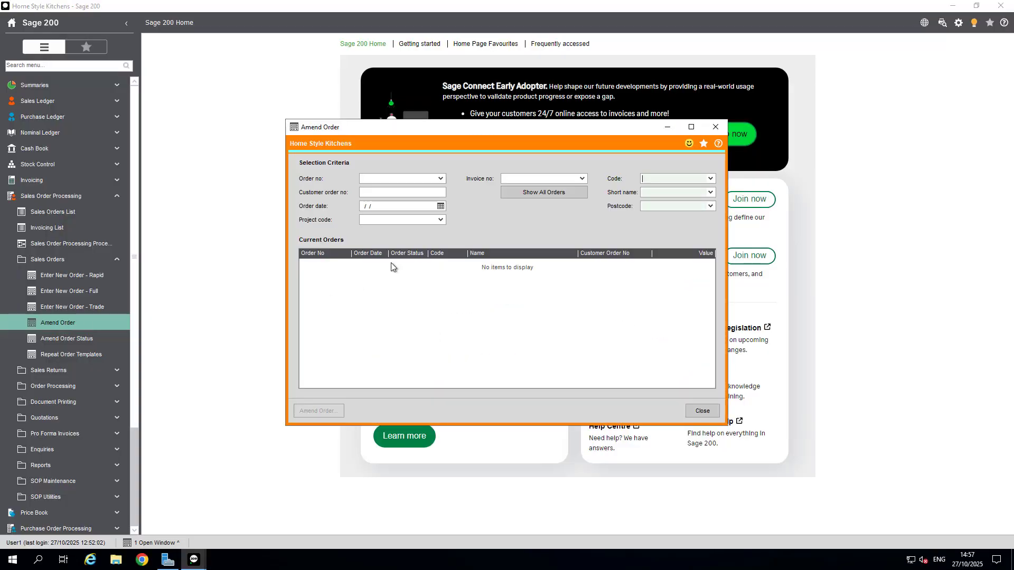
# Step: Open the Future Homes Real Estate sales order for amendment and open its Washer Dryer 1200 spin line for editing
pyautogui.click(441, 178)
pyautogui.click(408, 194)
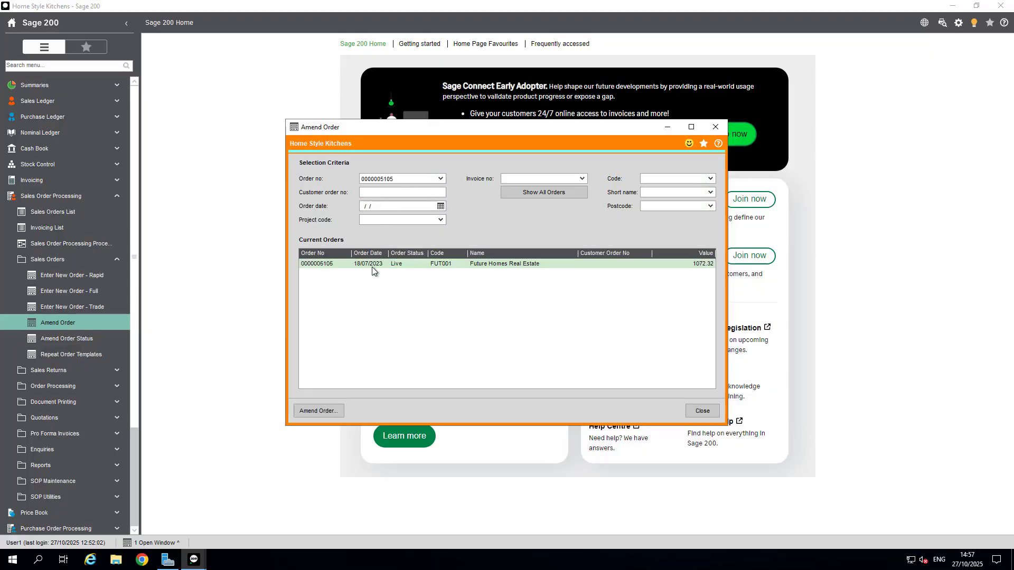
pyautogui.click(318, 411)
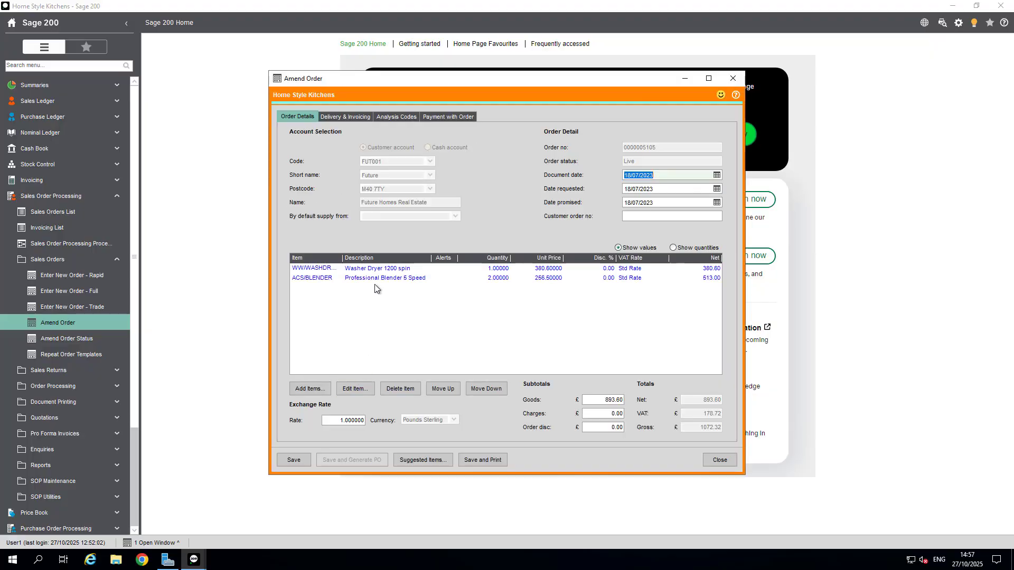
pyautogui.click(375, 268)
pyautogui.click(354, 388)
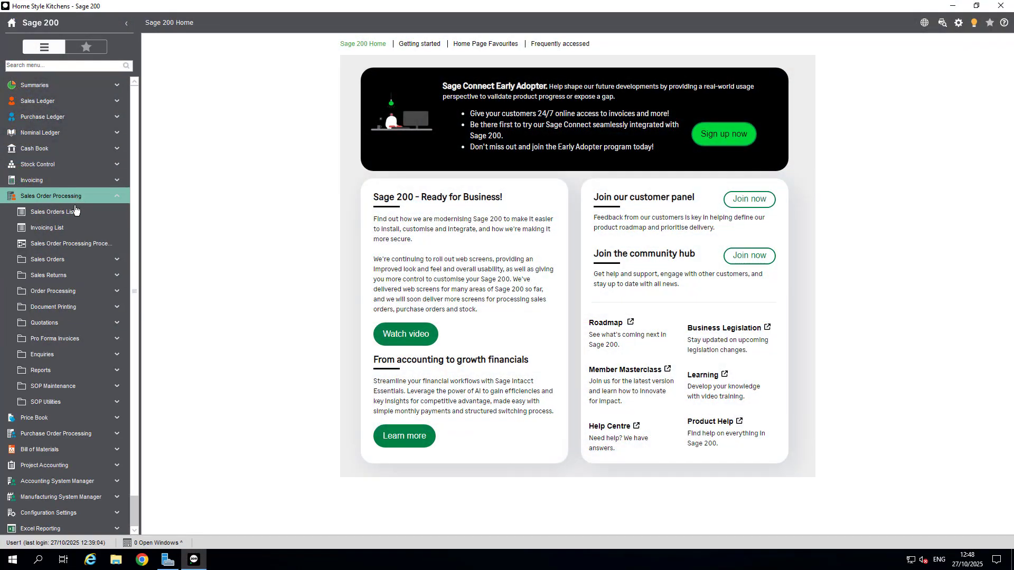
# Step: Try to amend the most recent sales order from Sales Order Processing, and close the Amend Order window
pyautogui.click(59, 261)
pyautogui.click(64, 324)
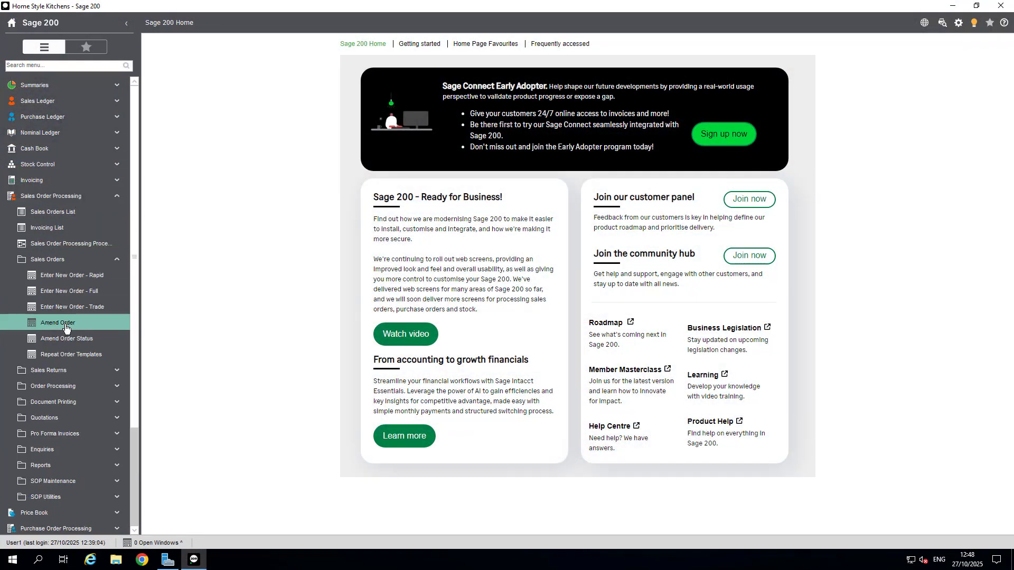
pyautogui.click(440, 178)
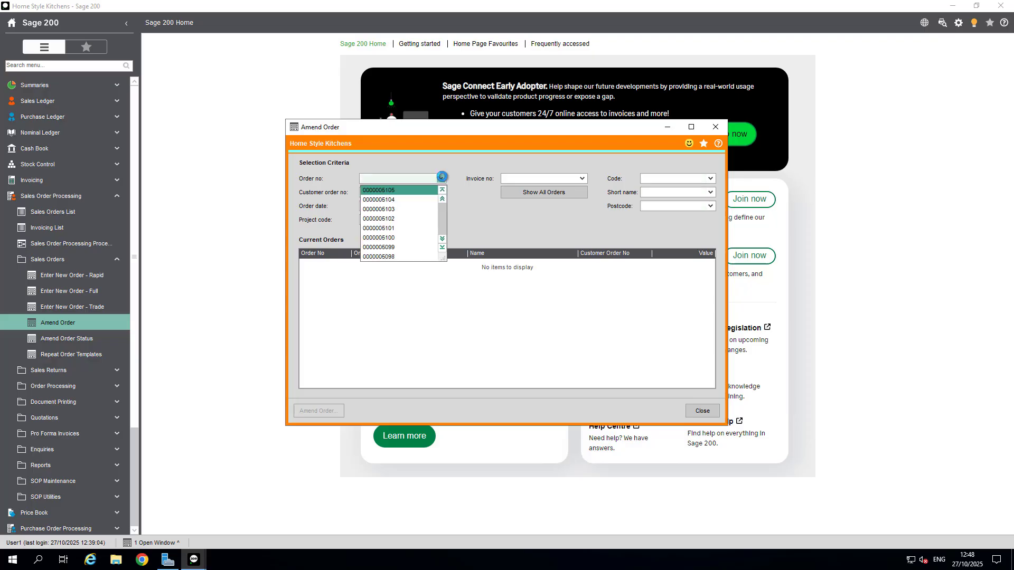
pyautogui.click(401, 190)
pyautogui.click(318, 414)
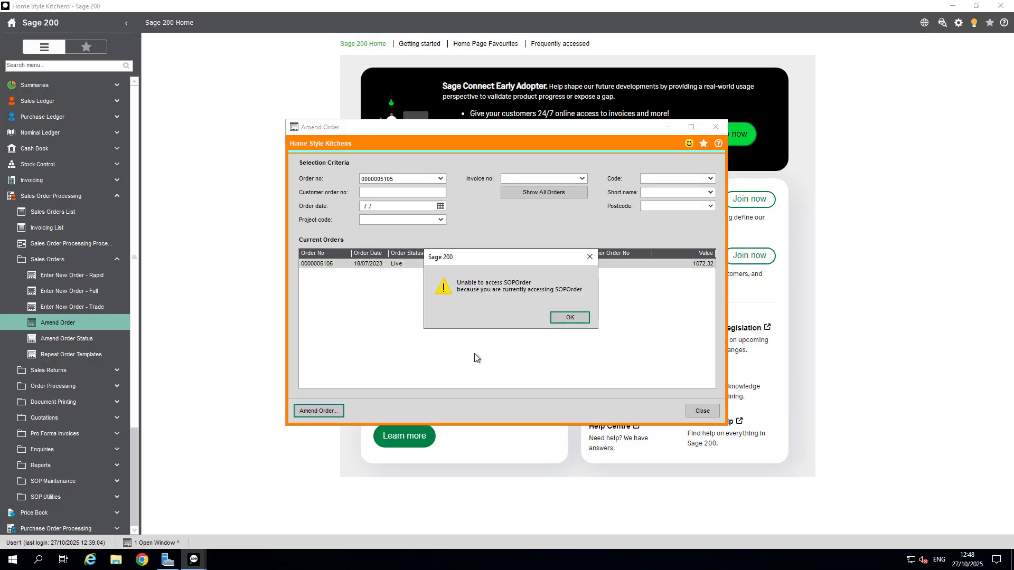
pyautogui.click(569, 319)
pyautogui.click(702, 411)
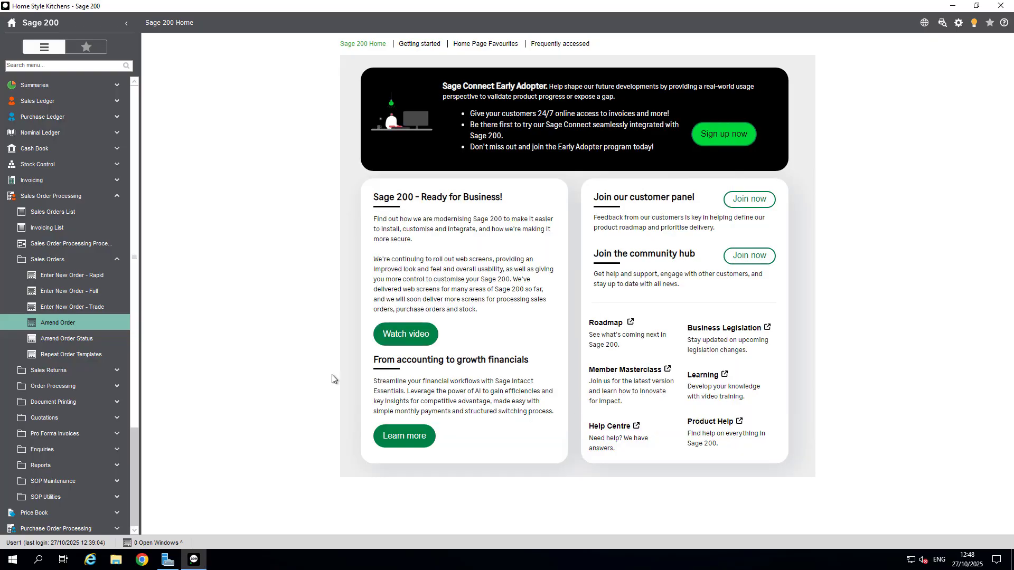
# Step: Try to open System Settings in Accounting System Manager, and dismiss the list of users accessing other features
pyautogui.rightClick(99, 325)
pyautogui.click(106, 364)
pyautogui.click(69, 277)
pyautogui.click(48, 339)
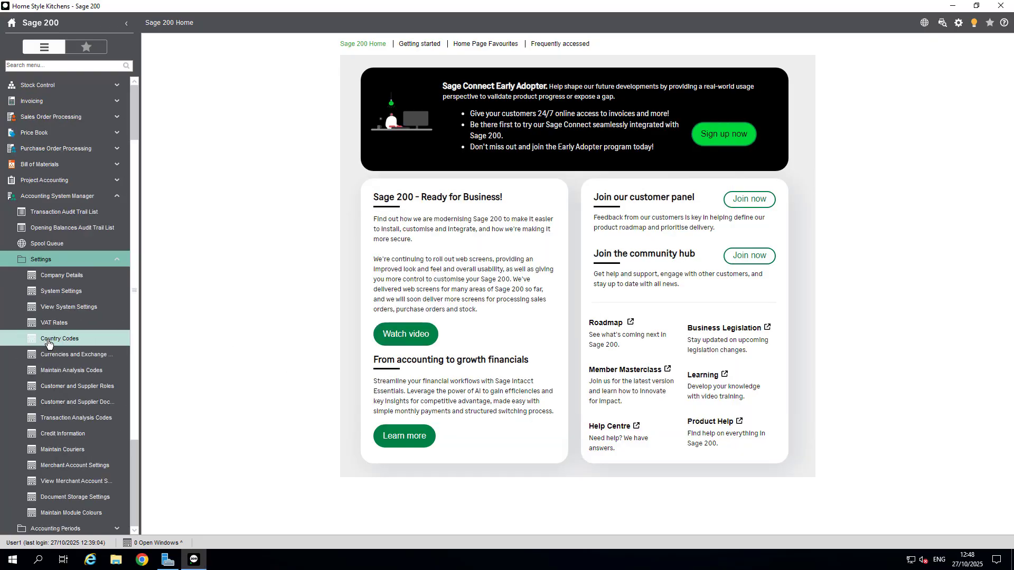
pyautogui.click(51, 293)
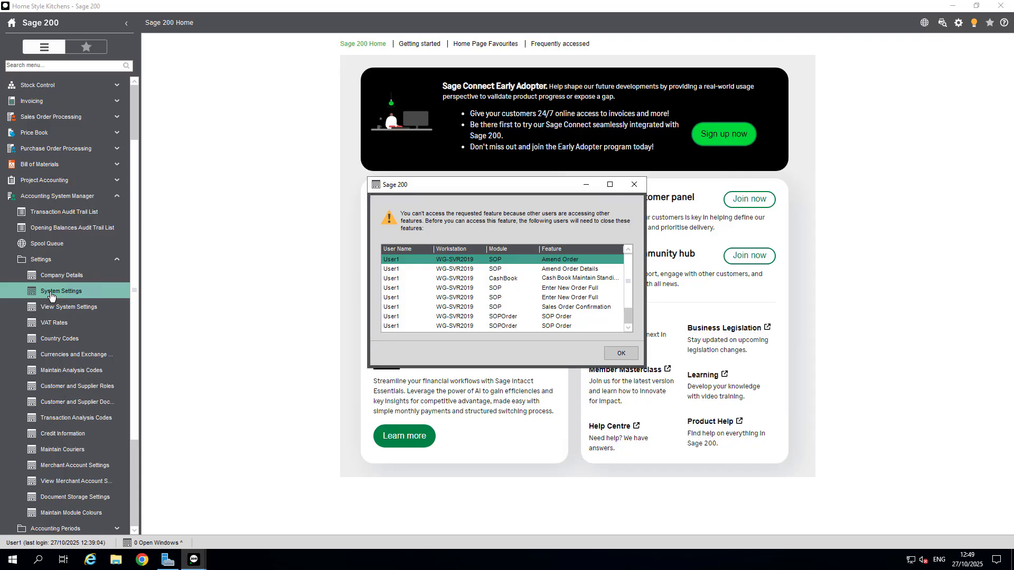
pyautogui.click(634, 185)
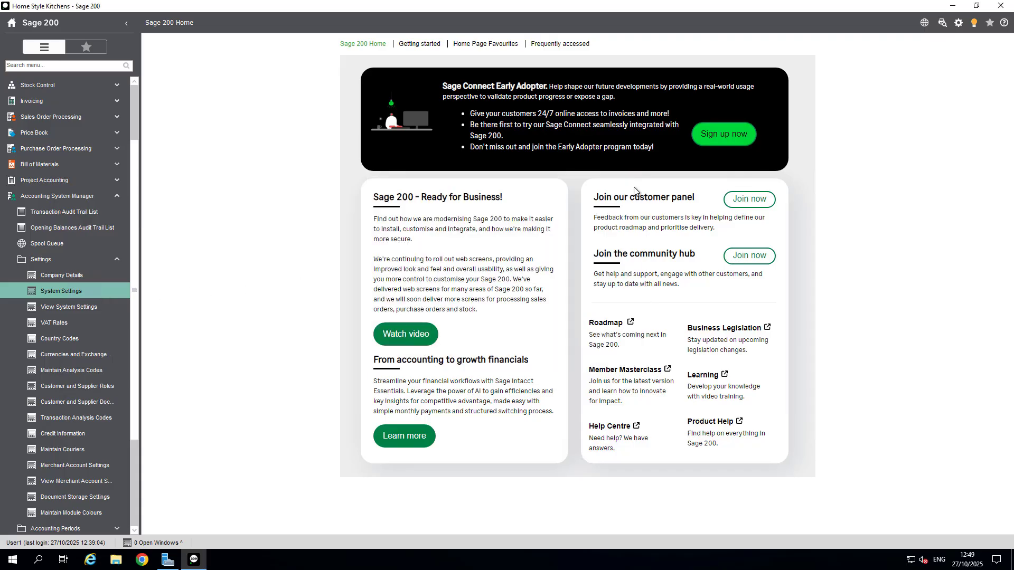
# Step: Log off the disconnected User1 login with last activity 21/10/2025 11:29 from the User Login Status summary, removing its related locks
pyautogui.click(958, 23)
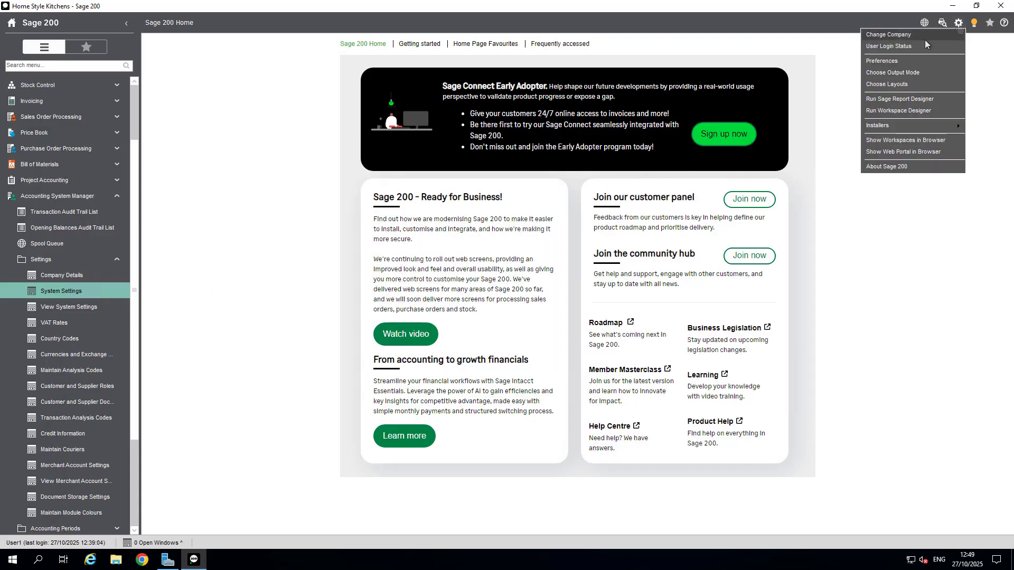
pyautogui.click(897, 47)
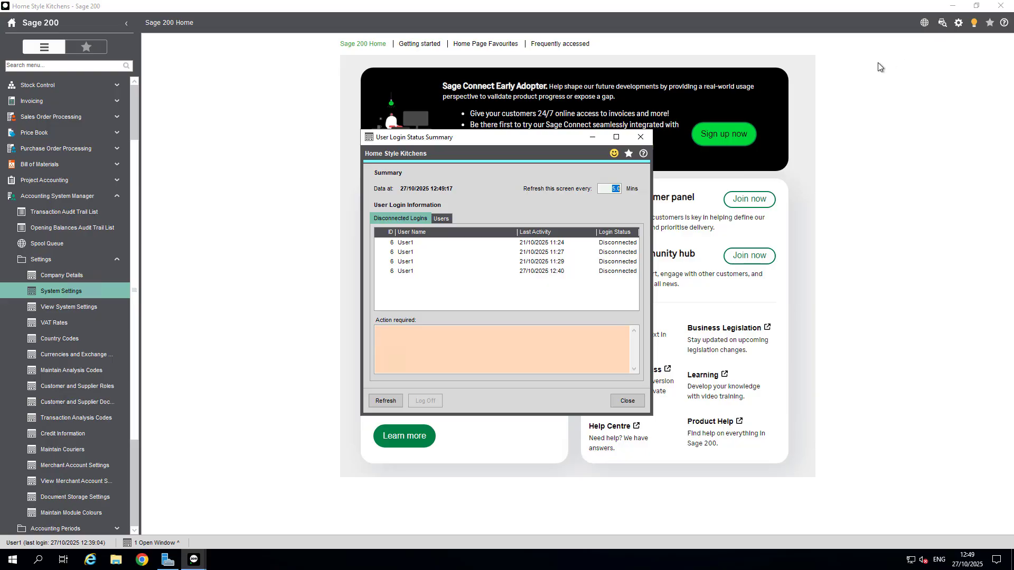
pyautogui.click(488, 262)
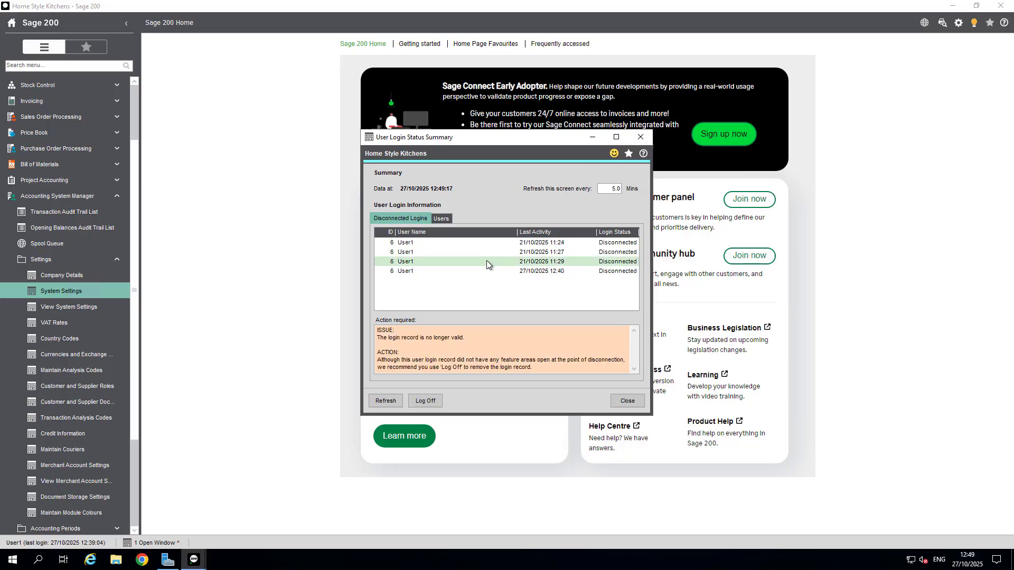
pyautogui.click(426, 402)
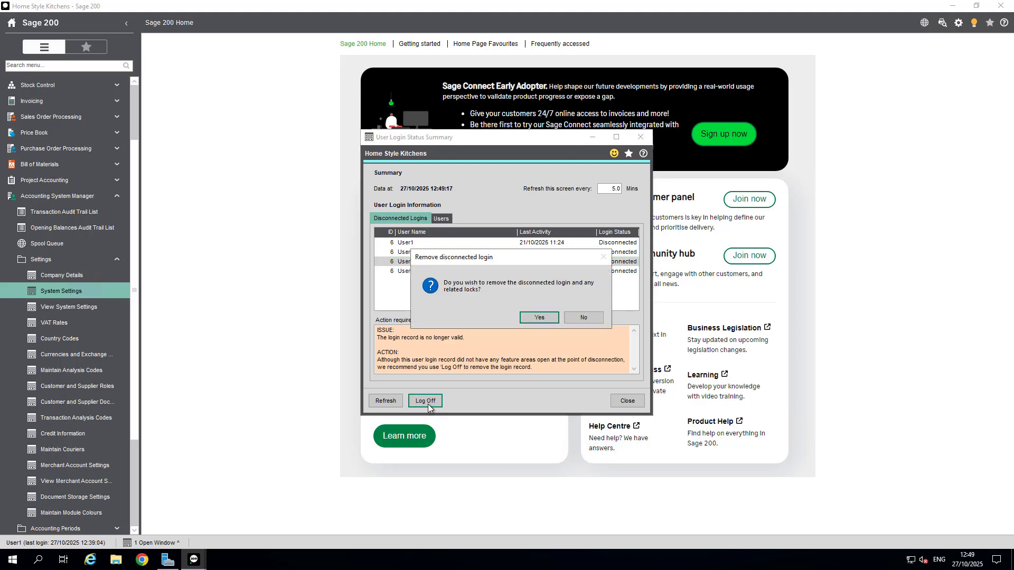
pyautogui.click(538, 318)
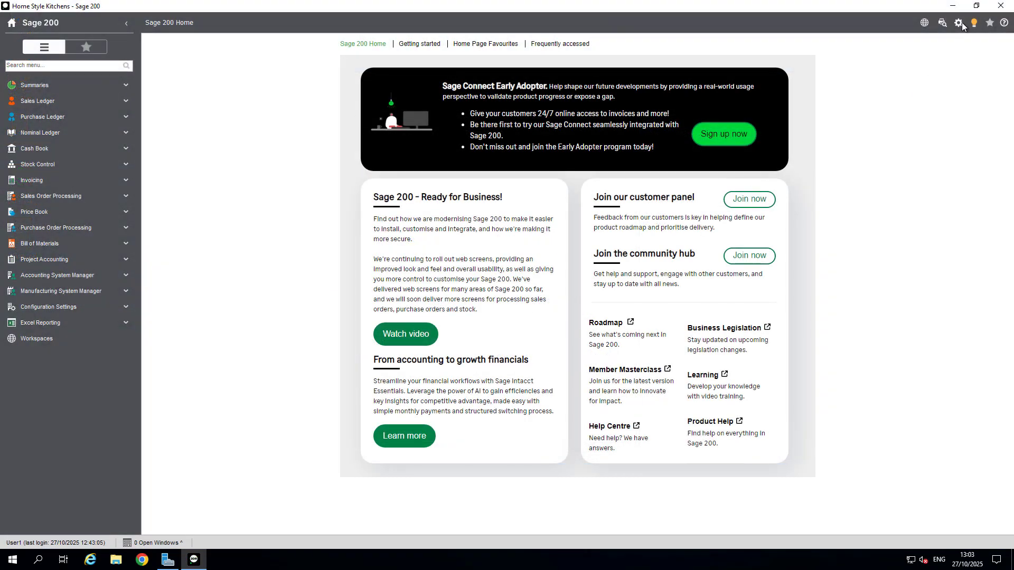
# Step: Check the User Login Status summary for remaining disconnected logins, and close it
pyautogui.click(960, 24)
pyautogui.click(910, 46)
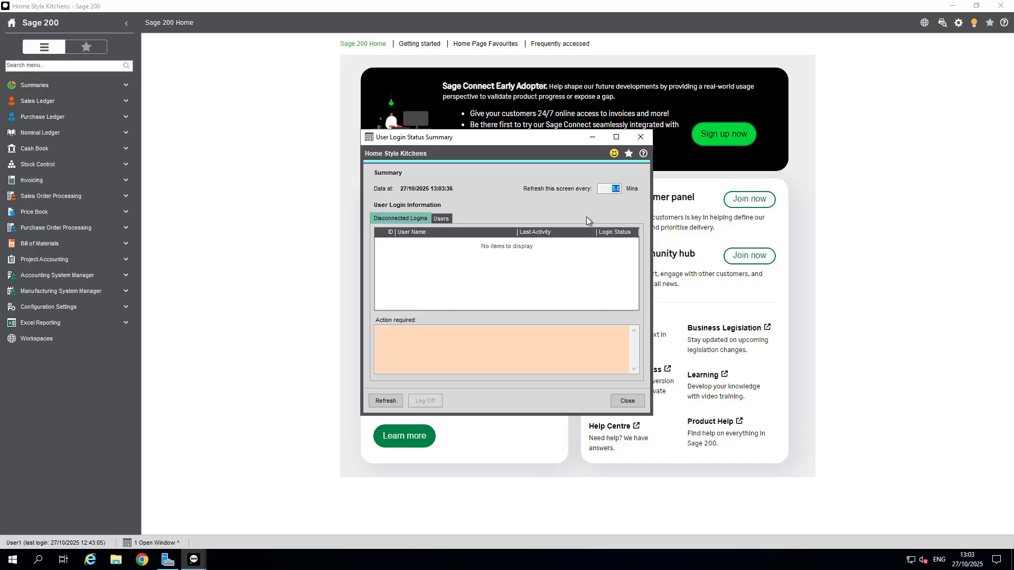
pyautogui.click(622, 405)
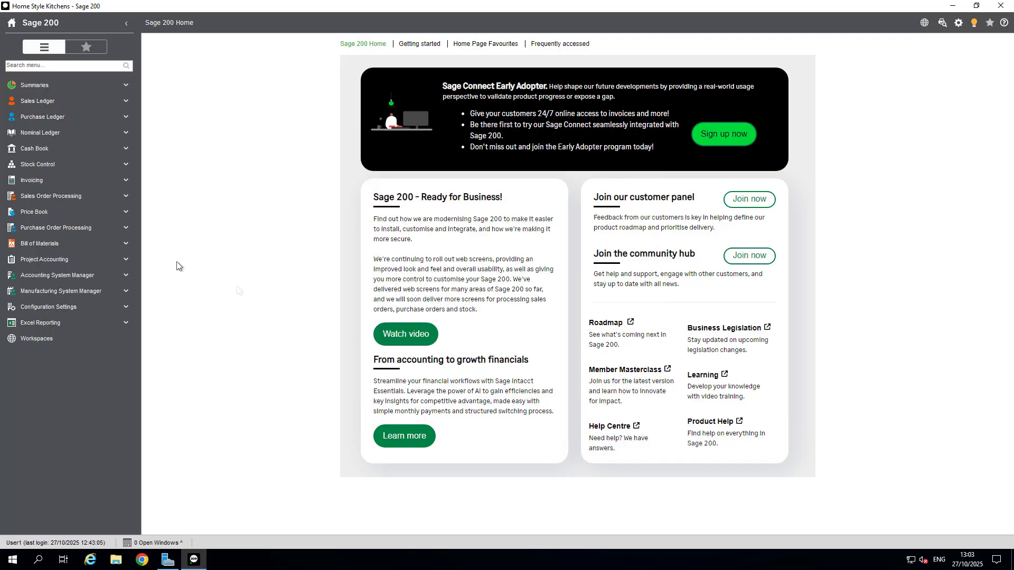
# Step: Open the Future Homes Real Estate sales order for amendment from Sales Order Processing, and close it without changes
pyautogui.click(50, 196)
pyautogui.click(48, 259)
pyautogui.click(58, 323)
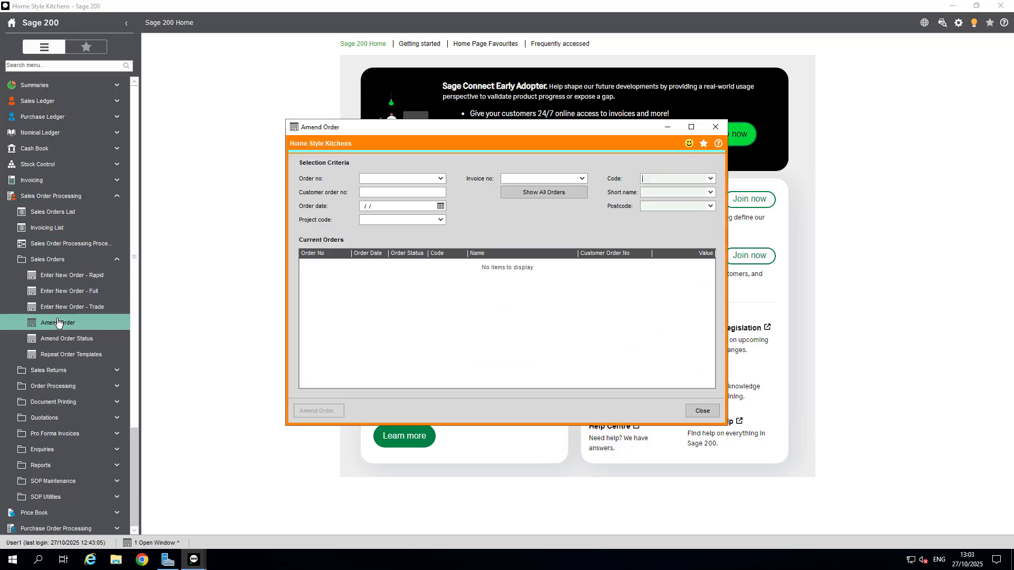
pyautogui.click(440, 179)
pyautogui.click(414, 188)
pyautogui.click(381, 267)
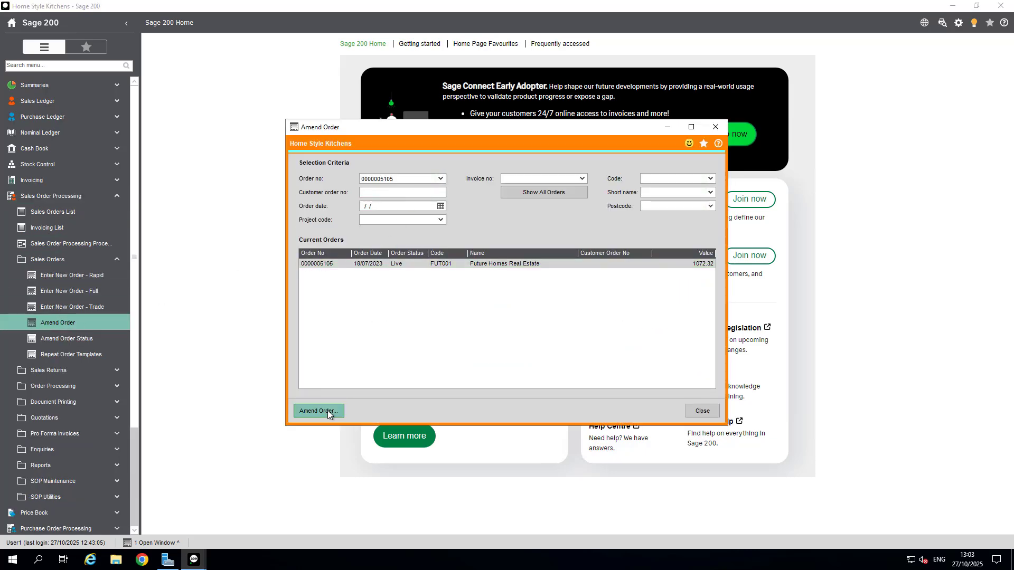
pyautogui.click(318, 411)
pyautogui.click(731, 81)
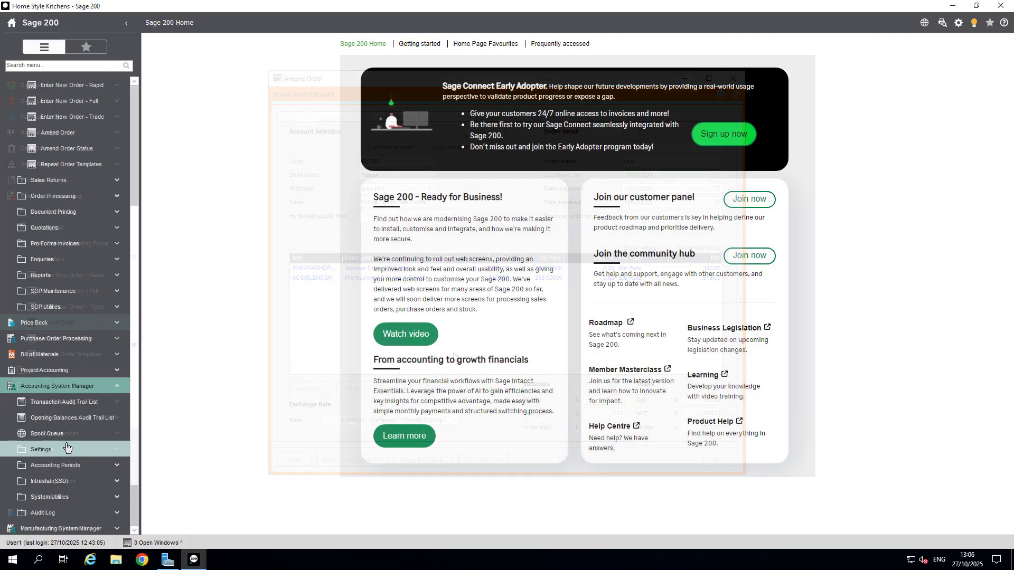
# Step: Open System Settings in Accounting System Manager to check access, and close the window
pyautogui.click(66, 447)
pyautogui.click(62, 291)
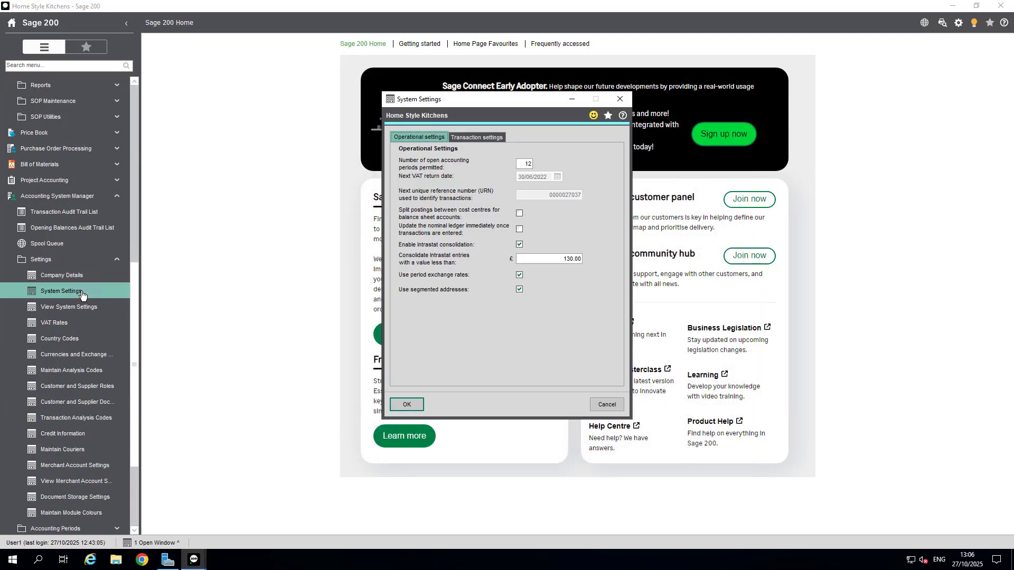
pyautogui.click(616, 101)
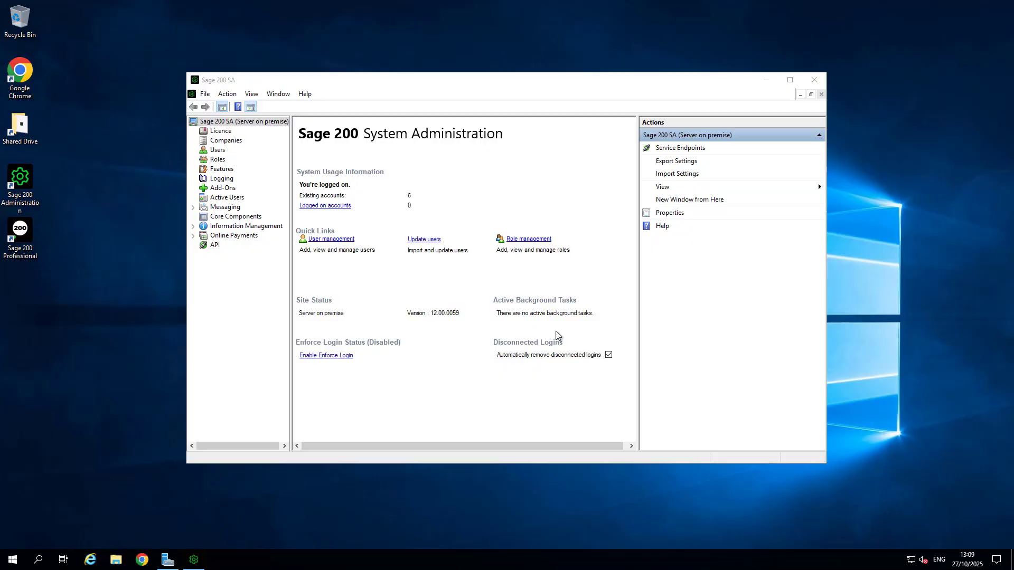
# Step: Turn off automatic removal of disconnected logins in Sage 200 System Administration, and close the program
pyautogui.click(608, 355)
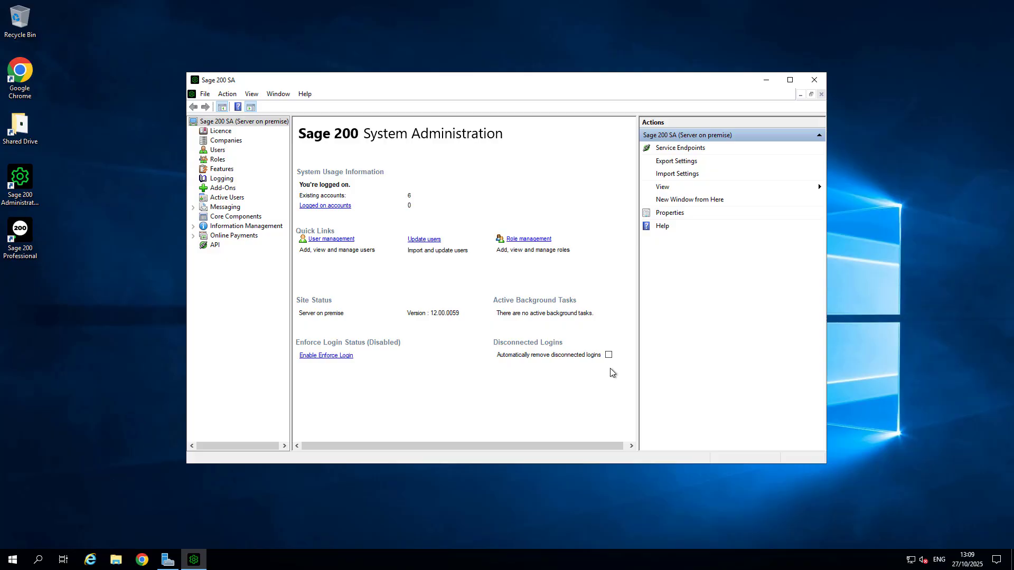
pyautogui.click(815, 81)
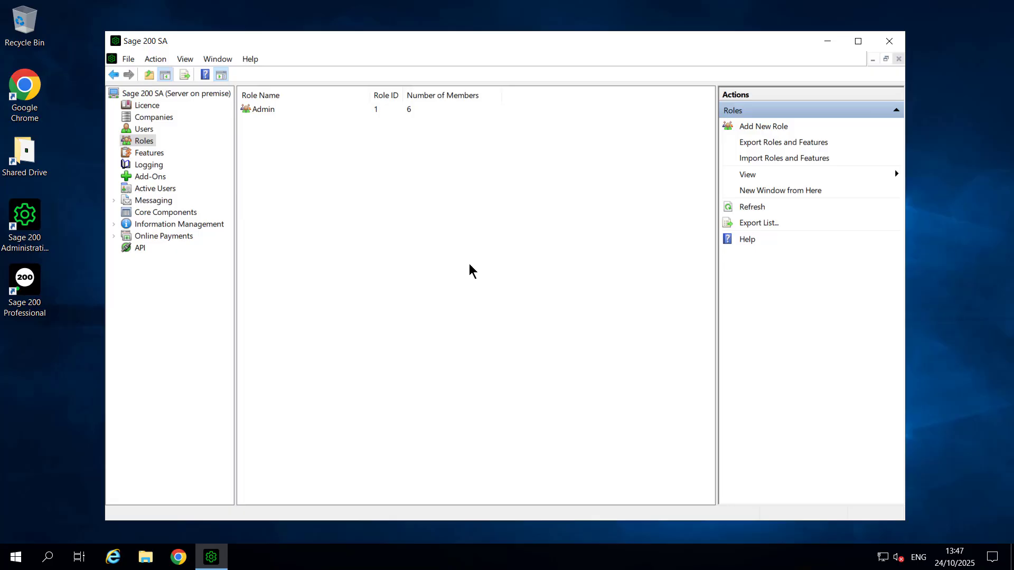
# Step: Open the Admin role's feature authorisations in Sage 200 System Administration and expand the Accounting System Manager features
pyautogui.rightClick(283, 111)
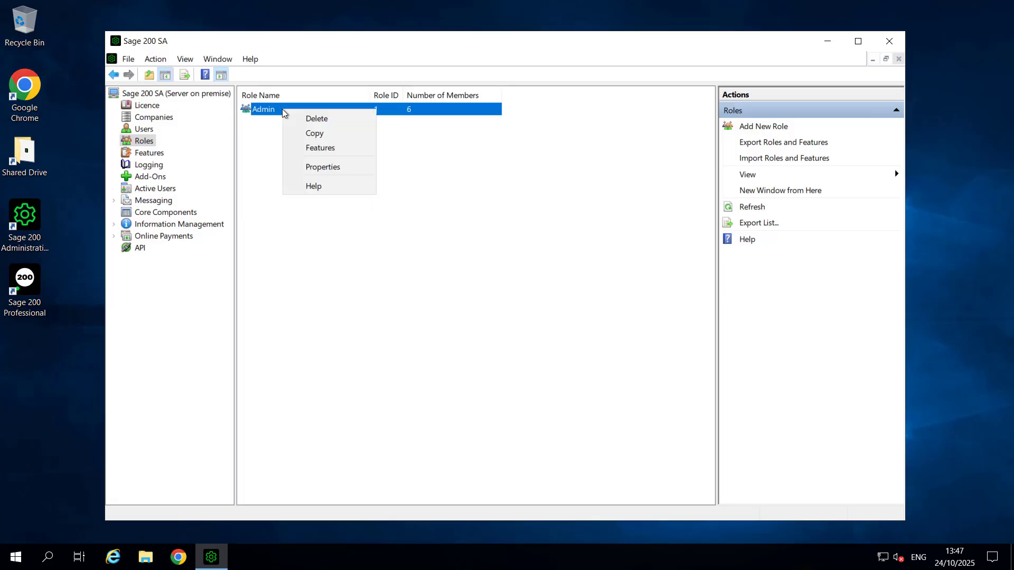
pyautogui.click(321, 149)
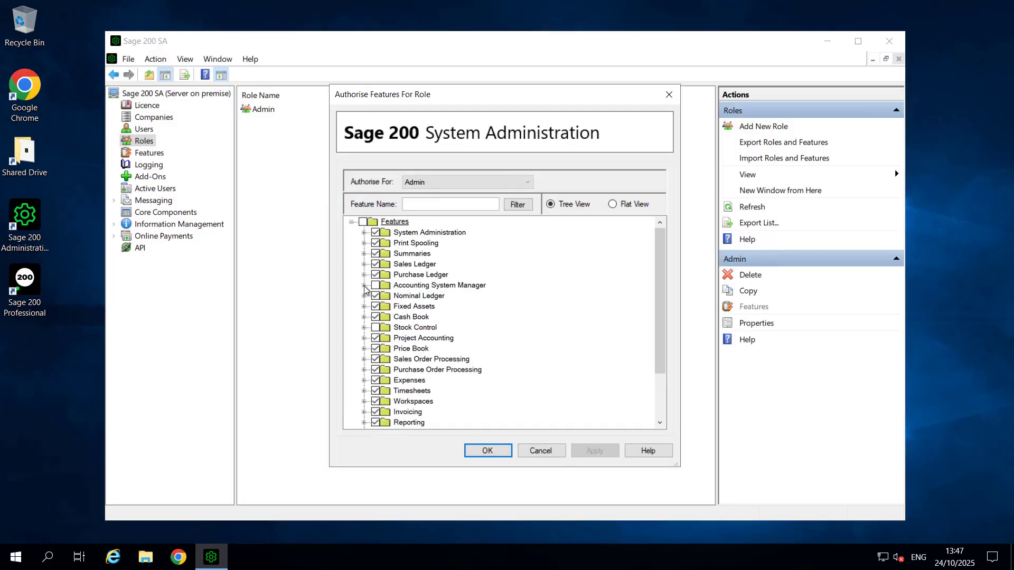
pyautogui.click(364, 285)
pyautogui.click(376, 317)
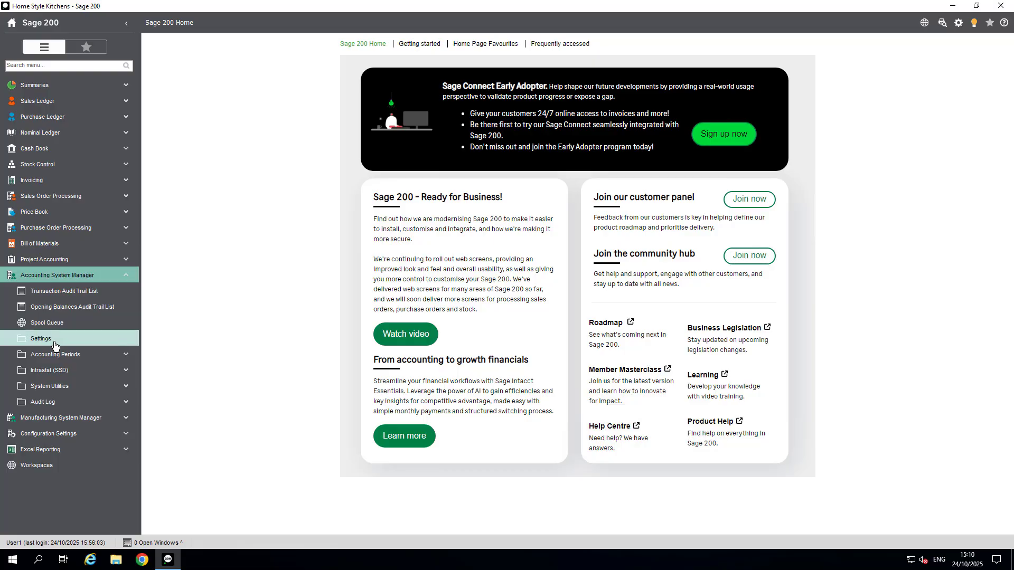
# Step: In Maintain Module Colours, enable a custom colour for Bill of Materials, set it to dark magenta, and save
pyautogui.click(54, 343)
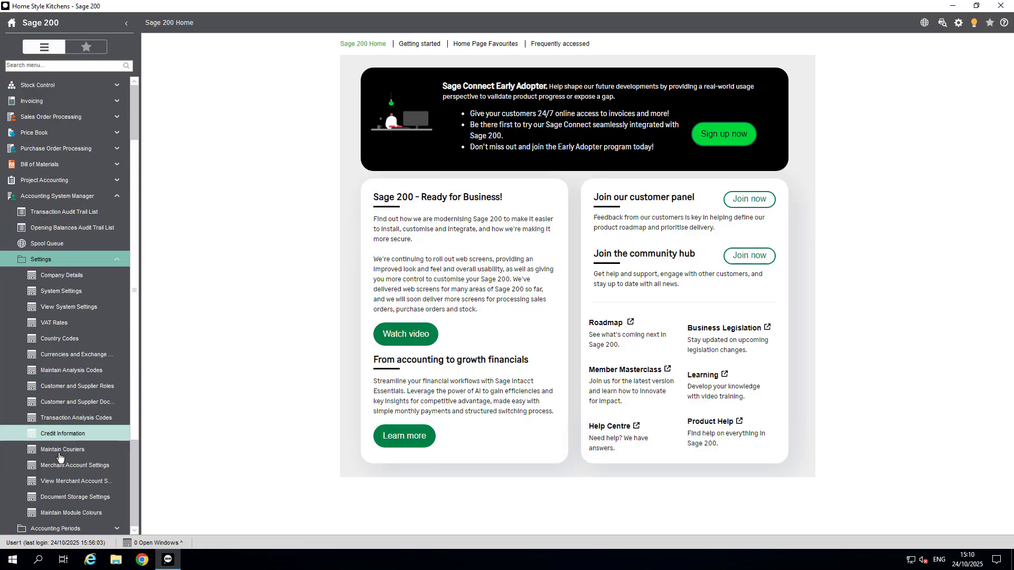
pyautogui.click(63, 513)
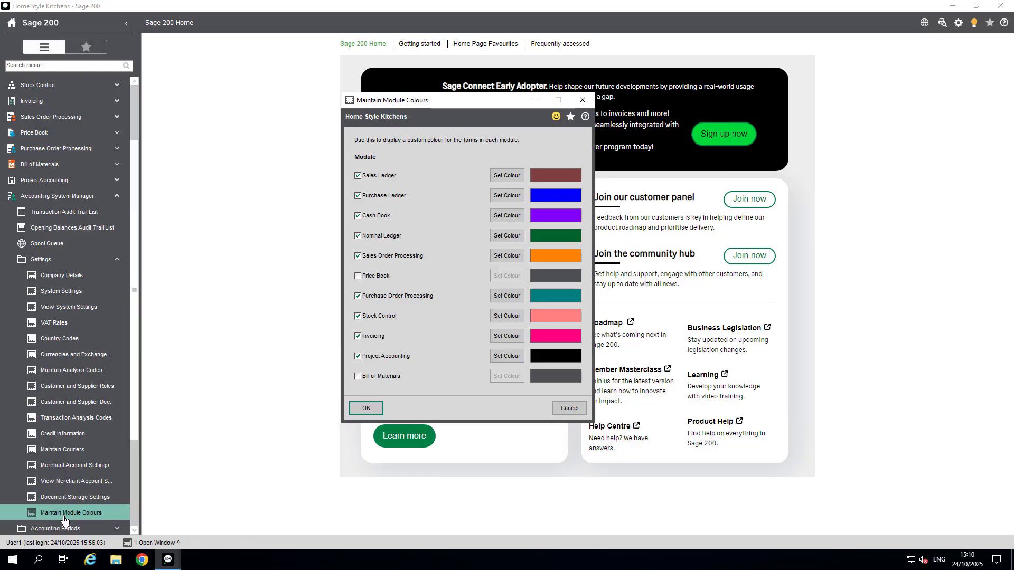
pyautogui.click(357, 377)
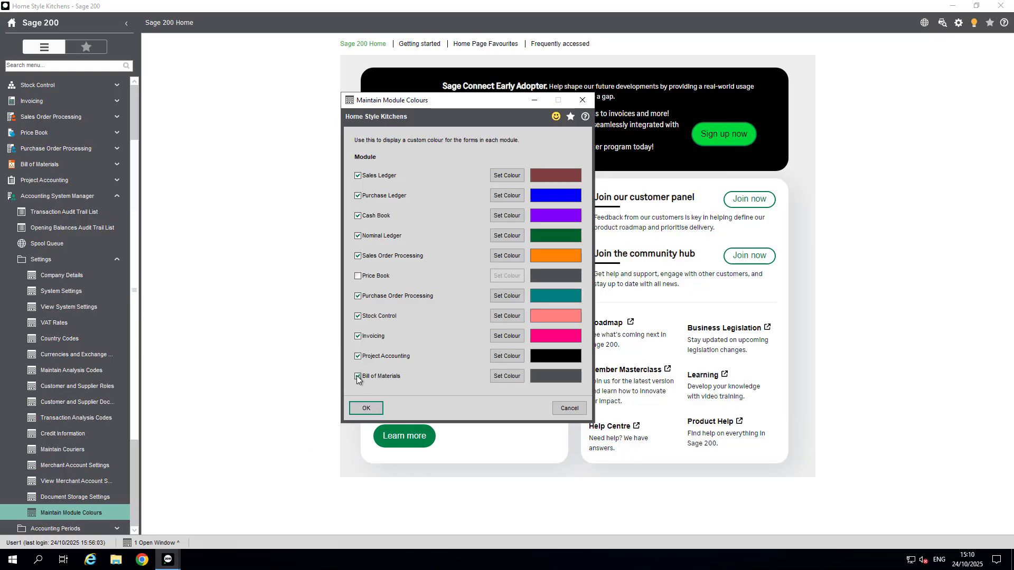
pyautogui.click(509, 376)
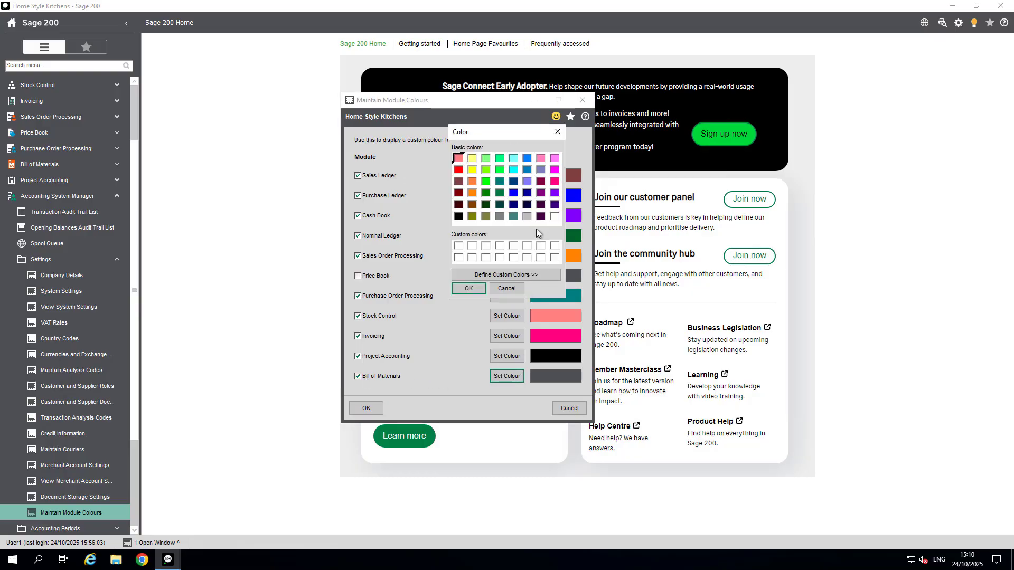
pyautogui.click(541, 181)
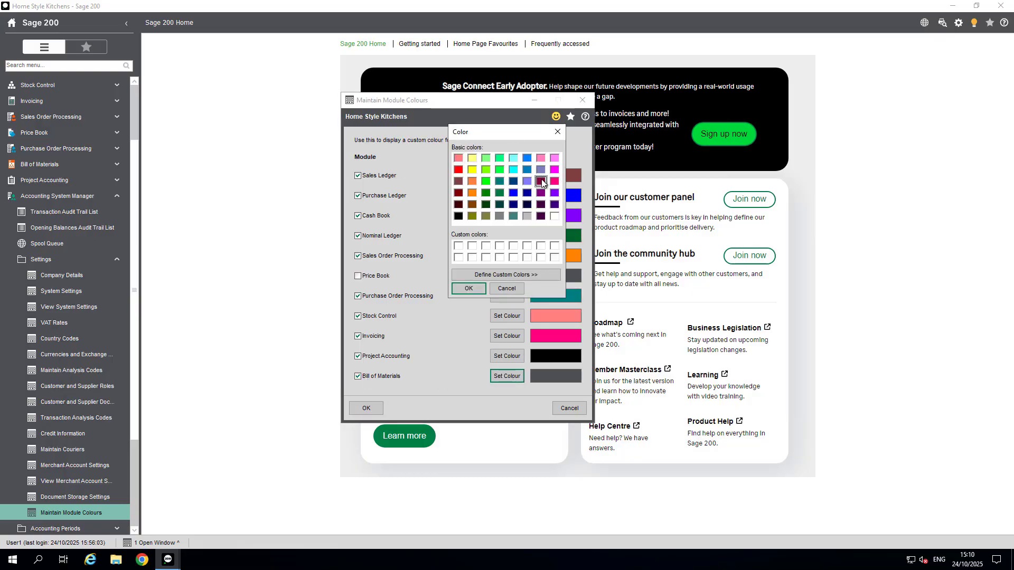
pyautogui.click(471, 290)
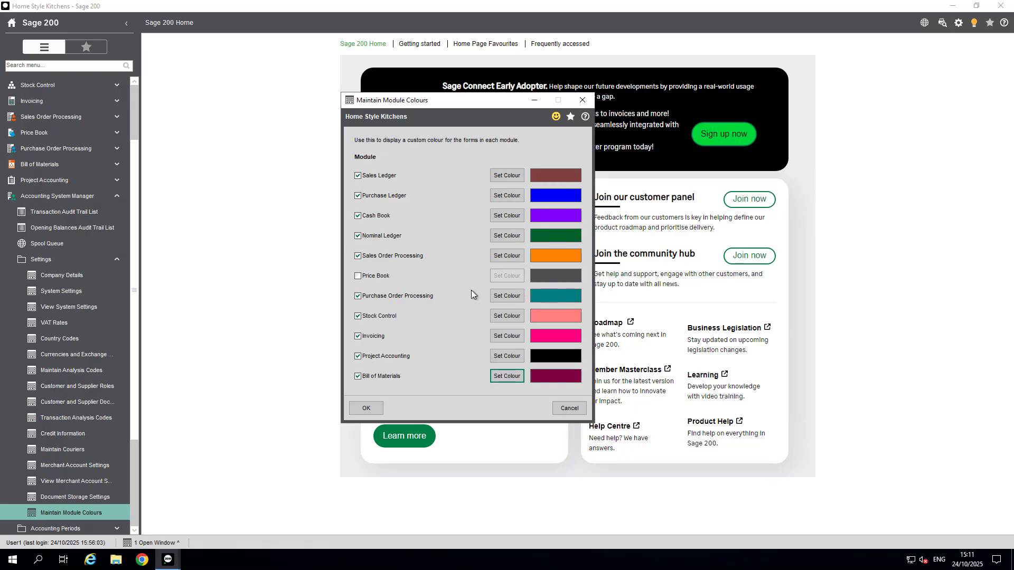
pyautogui.click(366, 410)
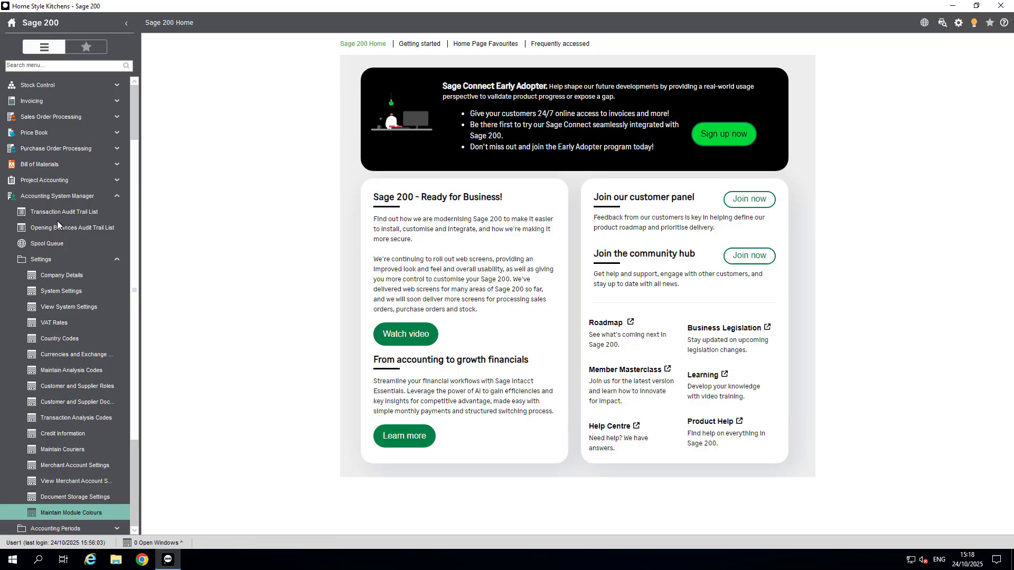
# Step: Collapse all expanded navigation menu entries and search the menu for "print invoice"
pyautogui.rightClick(58, 224)
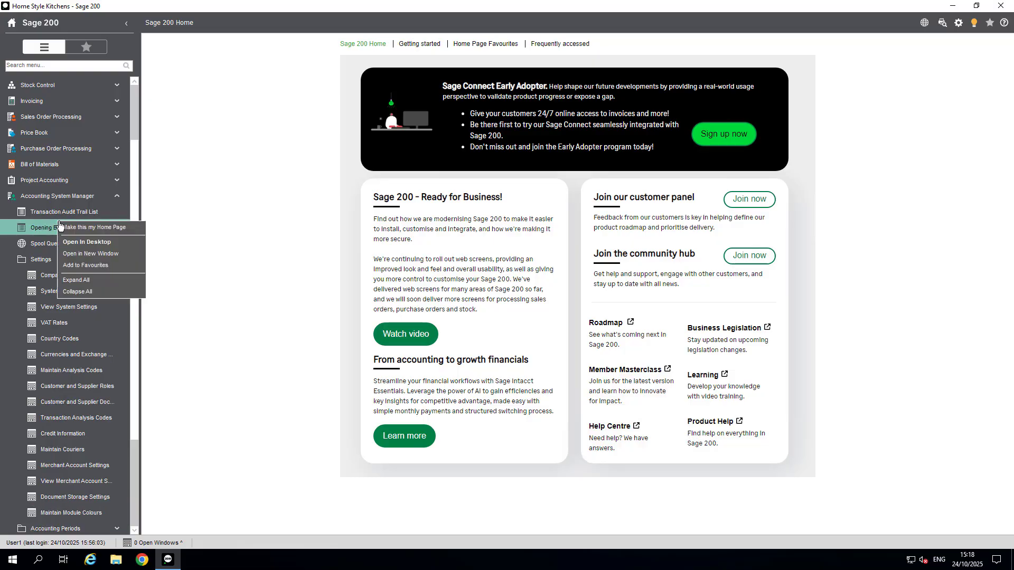
pyautogui.click(74, 287)
pyautogui.click(45, 65)
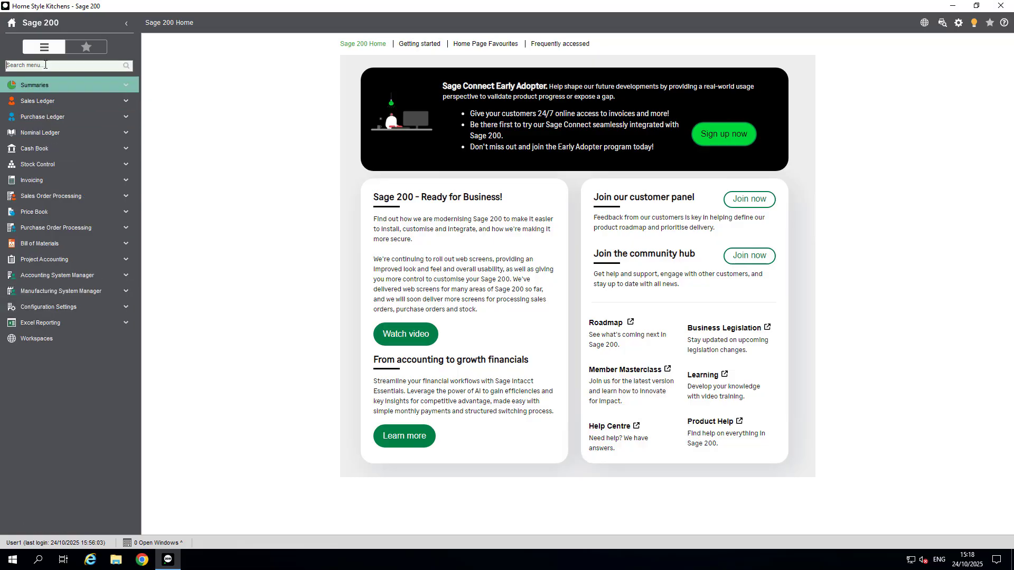
pyautogui.write('print invoice')
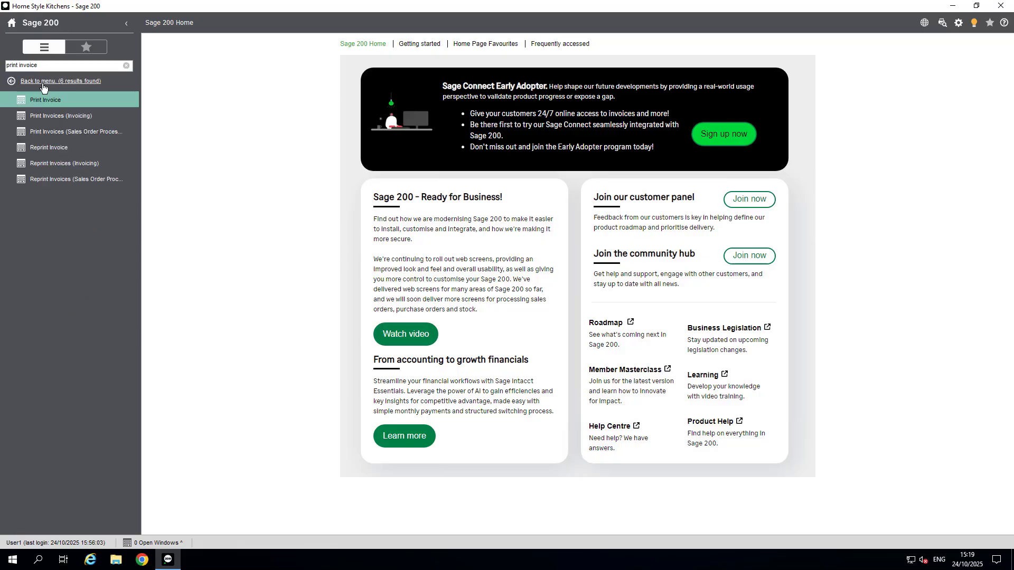
# Step: Compare the module colours of the general, Invoicing and Sales Order Processing Print Invoices forms, and close all three
pyautogui.click(59, 104)
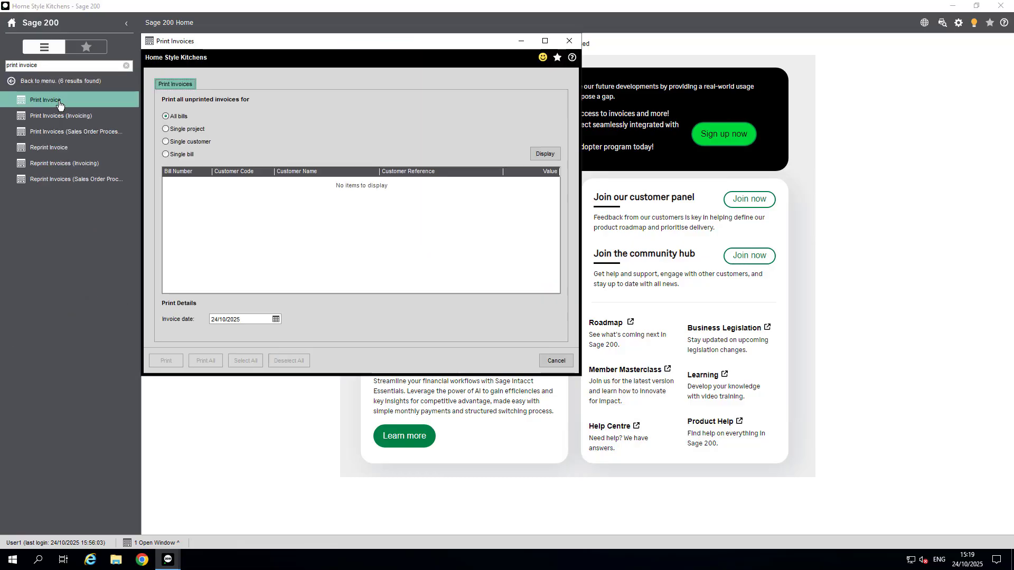
pyautogui.click(57, 120)
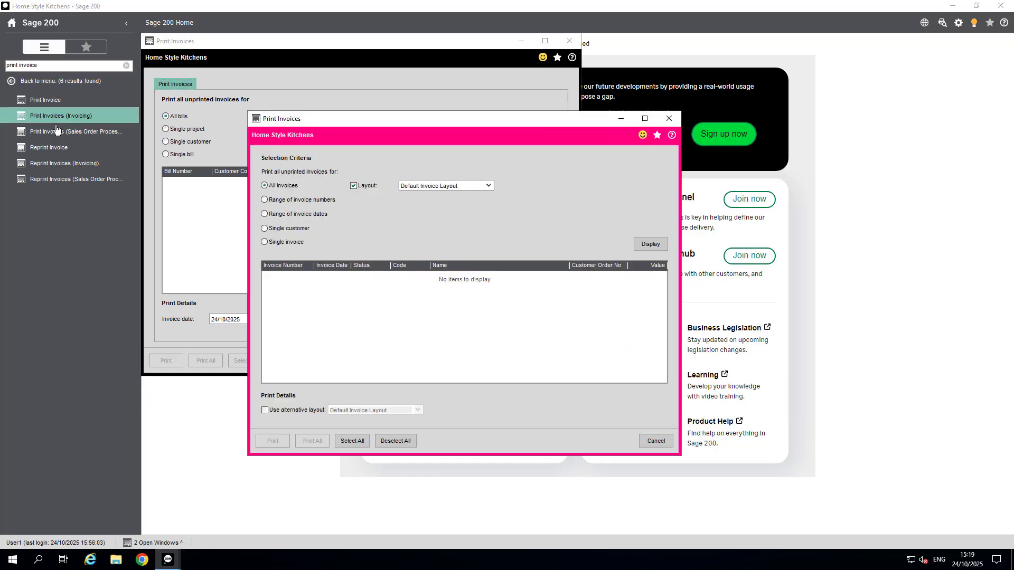
pyautogui.click(55, 132)
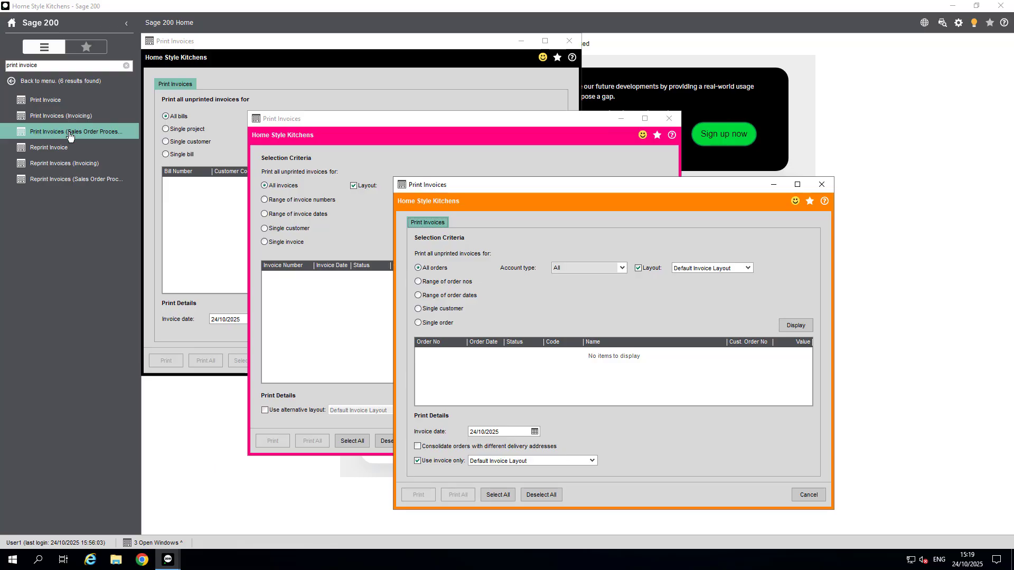
pyautogui.click(822, 184)
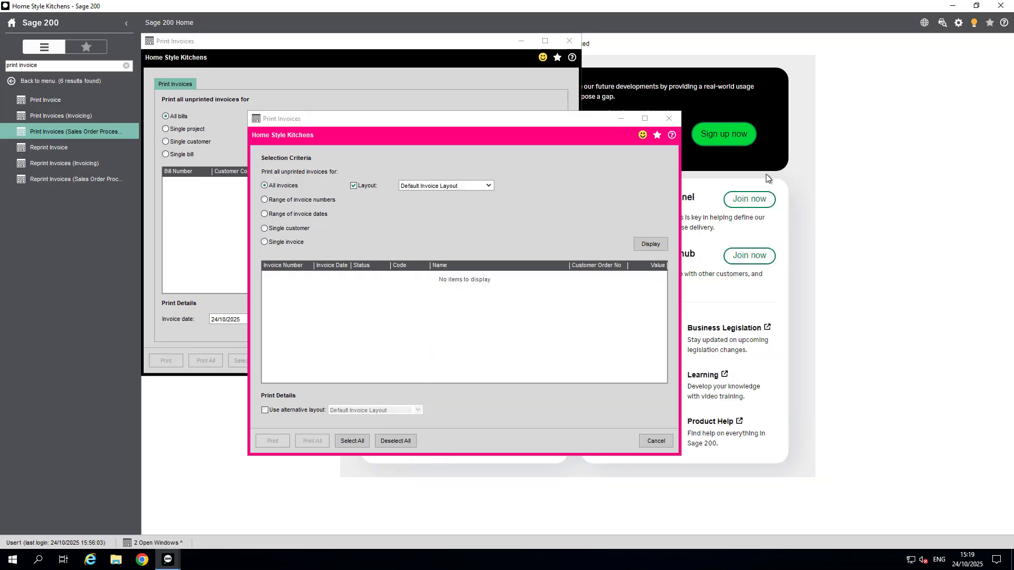
pyautogui.click(669, 118)
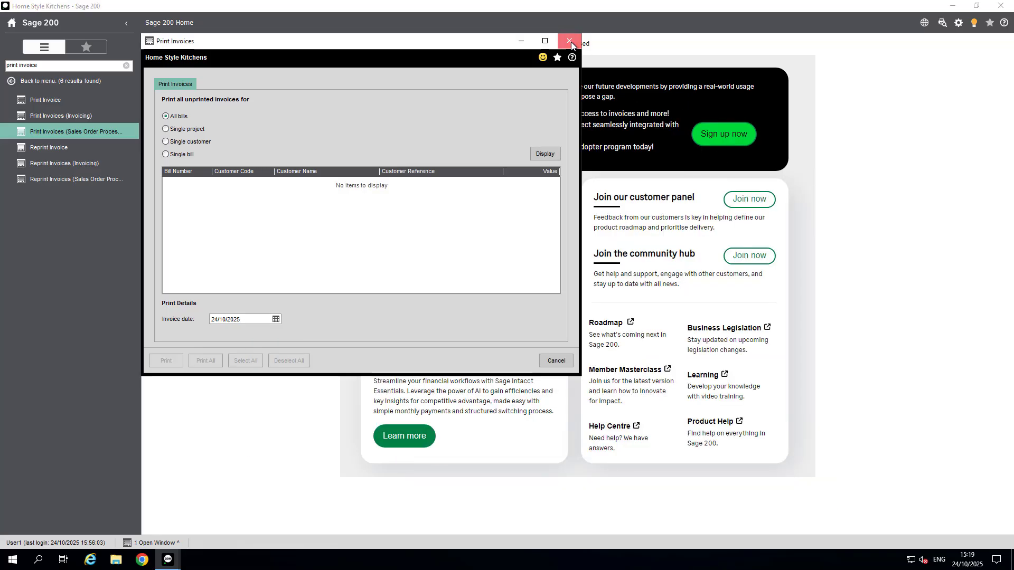
pyautogui.click(569, 42)
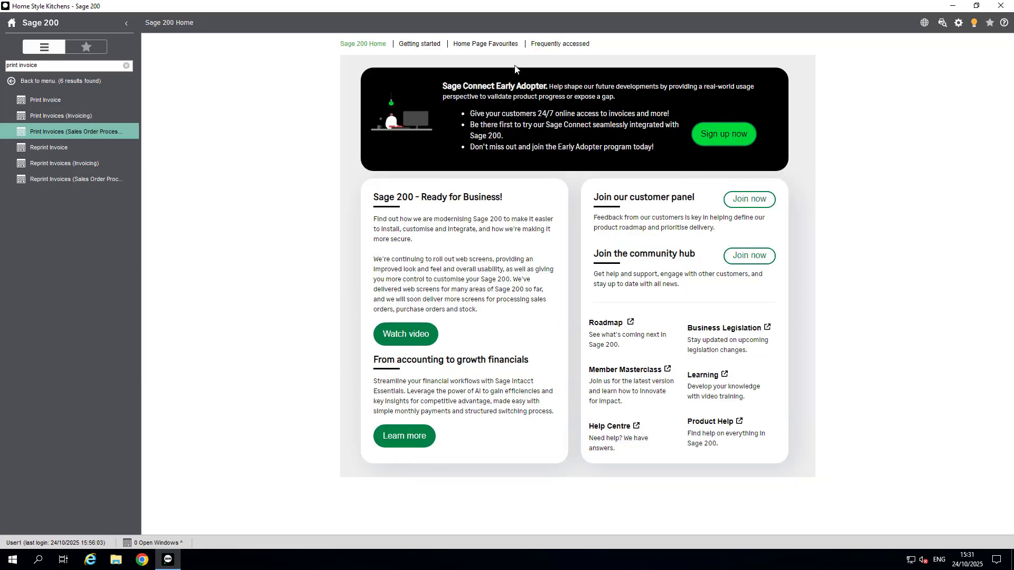
# Step: Clear the menu search and expand Cash Book's Payments and Receipts, including its Sales and Purchase and Nominal folders
pyautogui.click(124, 66)
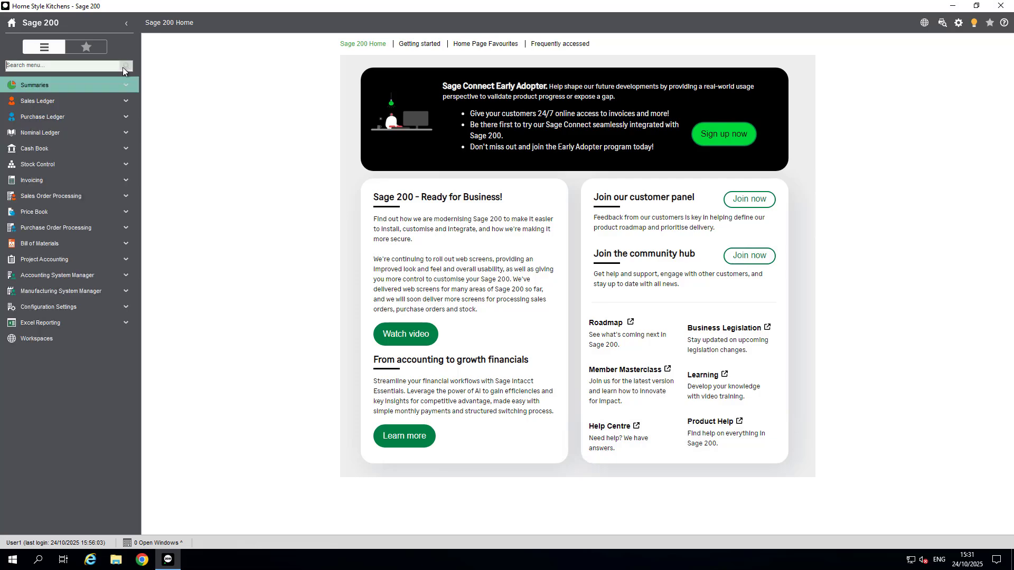
pyautogui.click(79, 152)
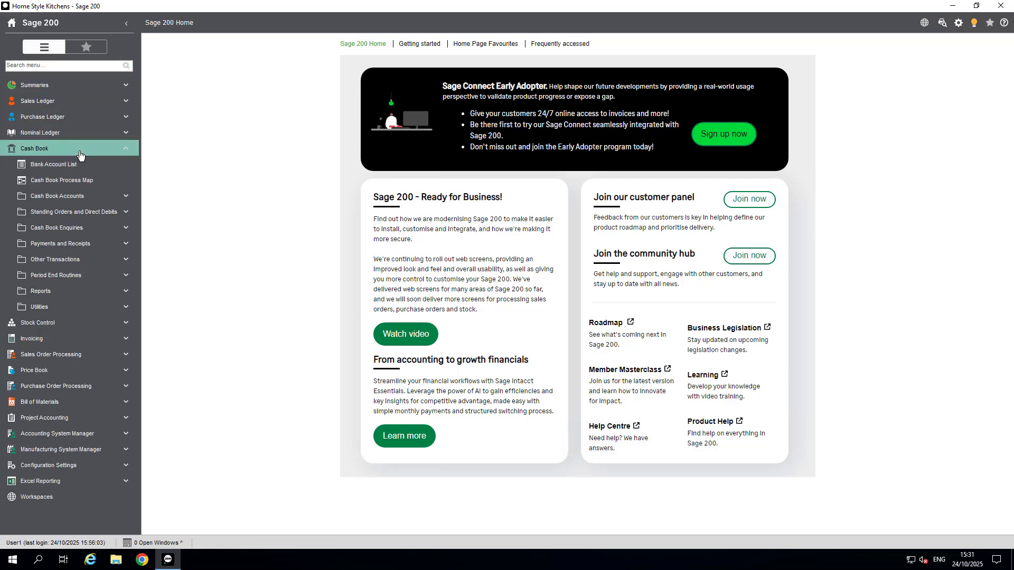
pyautogui.click(77, 243)
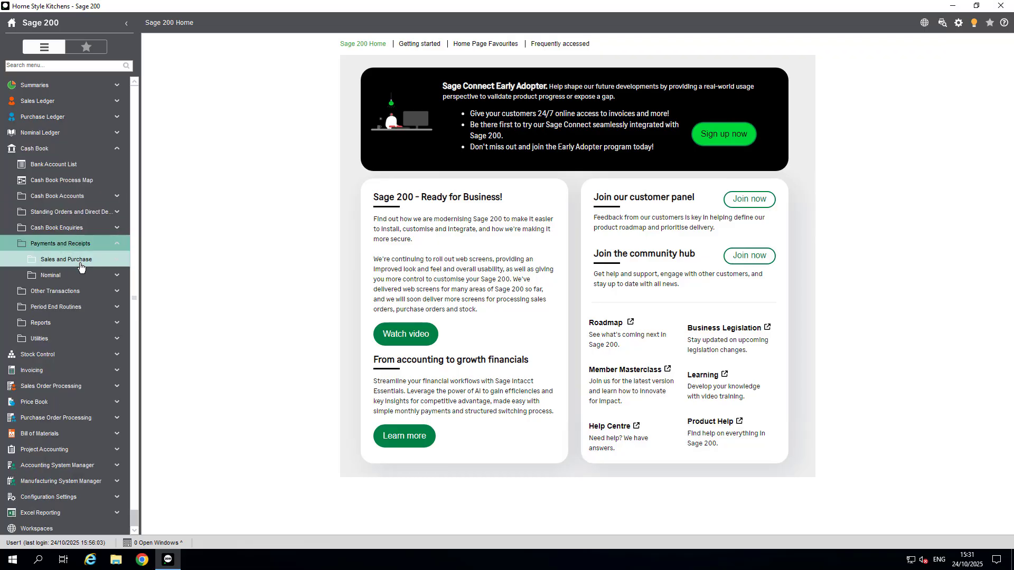
pyautogui.click(79, 262)
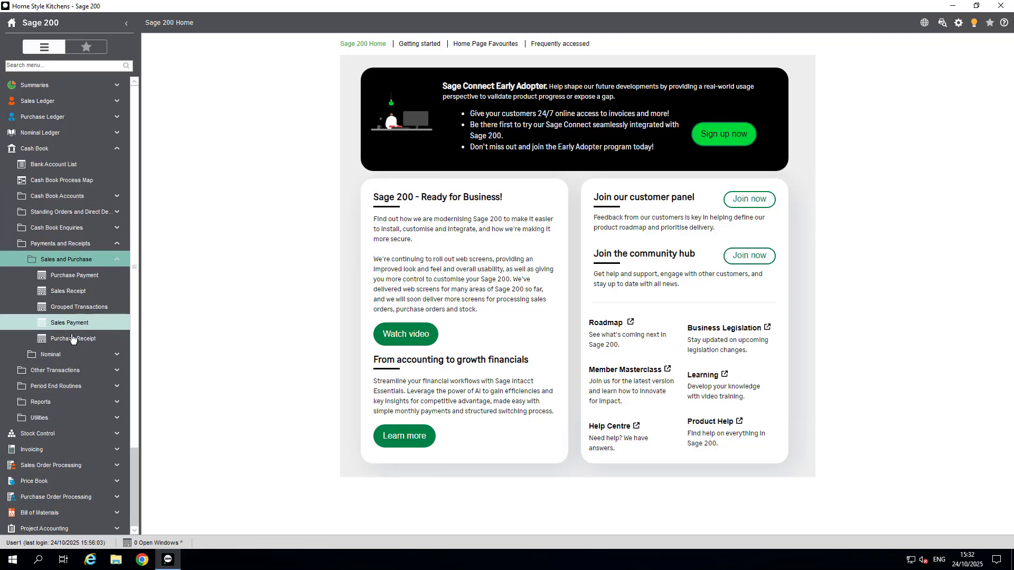
pyautogui.click(68, 361)
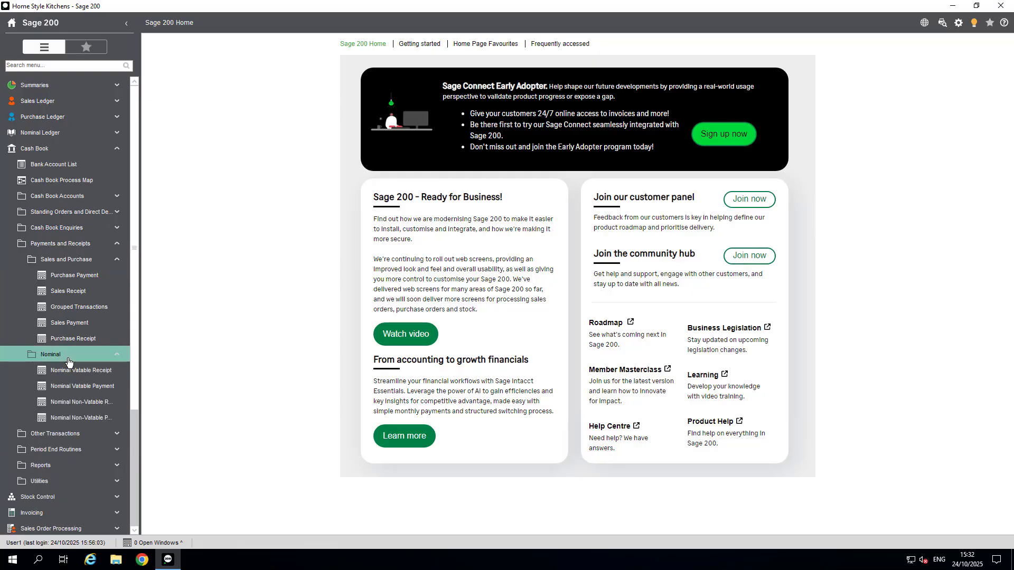
# Step: Compare the module colours of the Nominal Vatable Payment, Purchase Payment and Sales Payment forms, and close all three
pyautogui.click(67, 391)
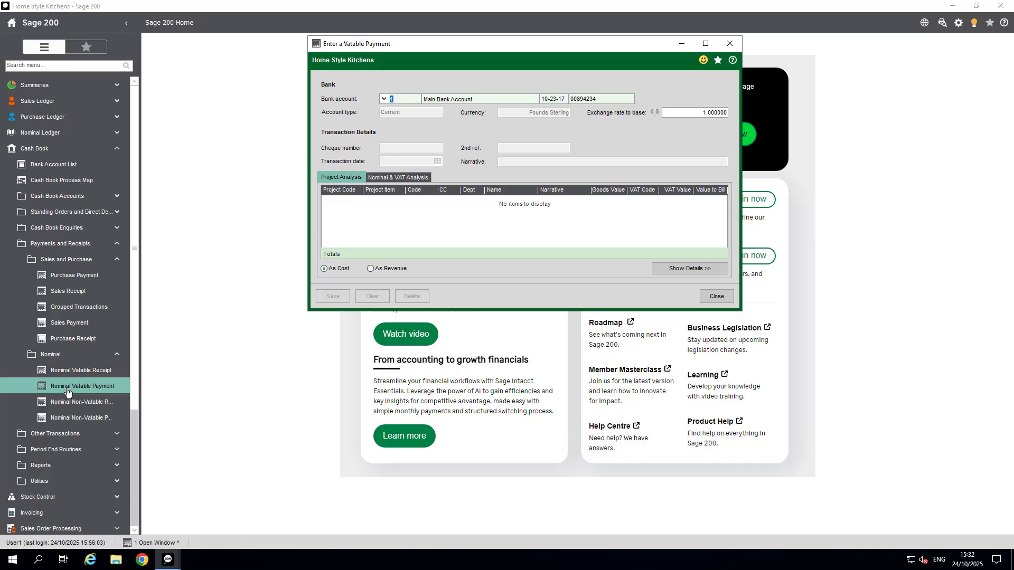
pyautogui.click(73, 279)
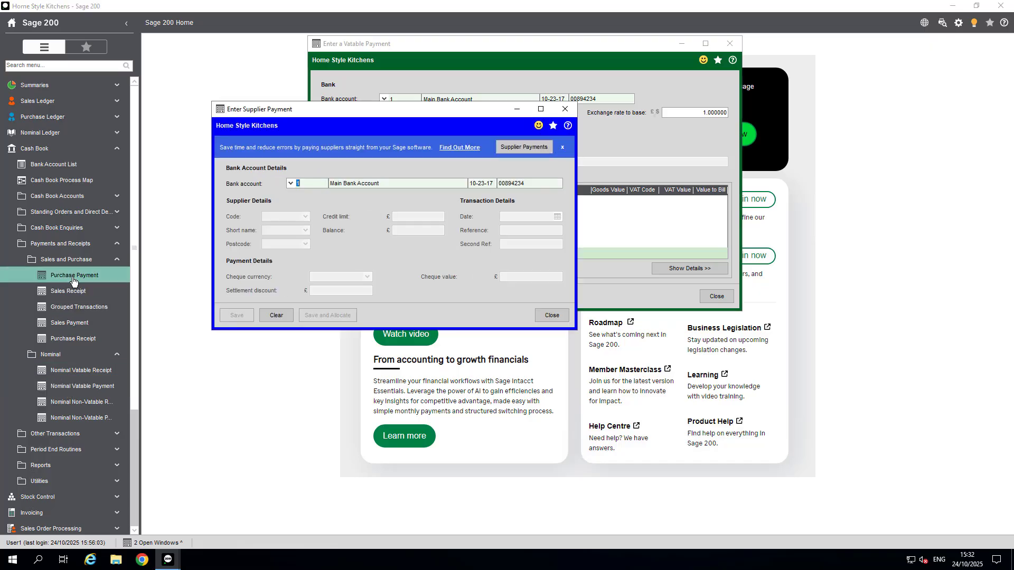
pyautogui.click(70, 323)
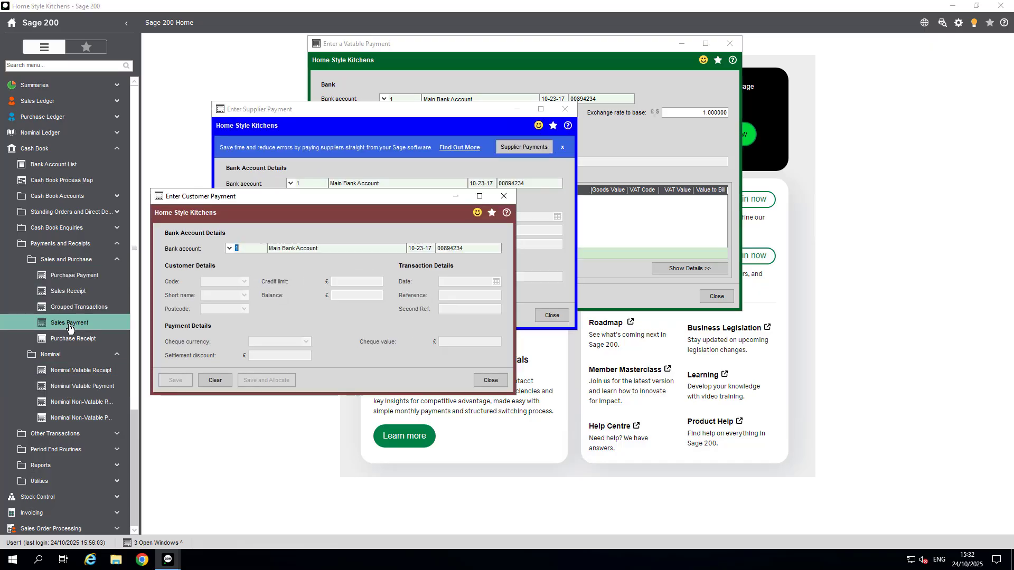
pyautogui.click(503, 196)
pyautogui.click(565, 108)
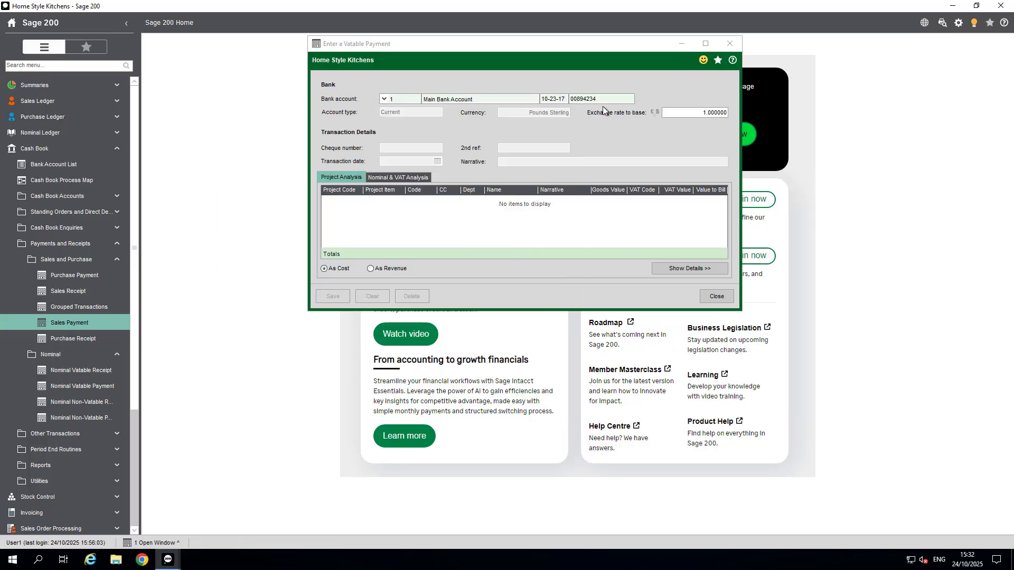
pyautogui.click(729, 43)
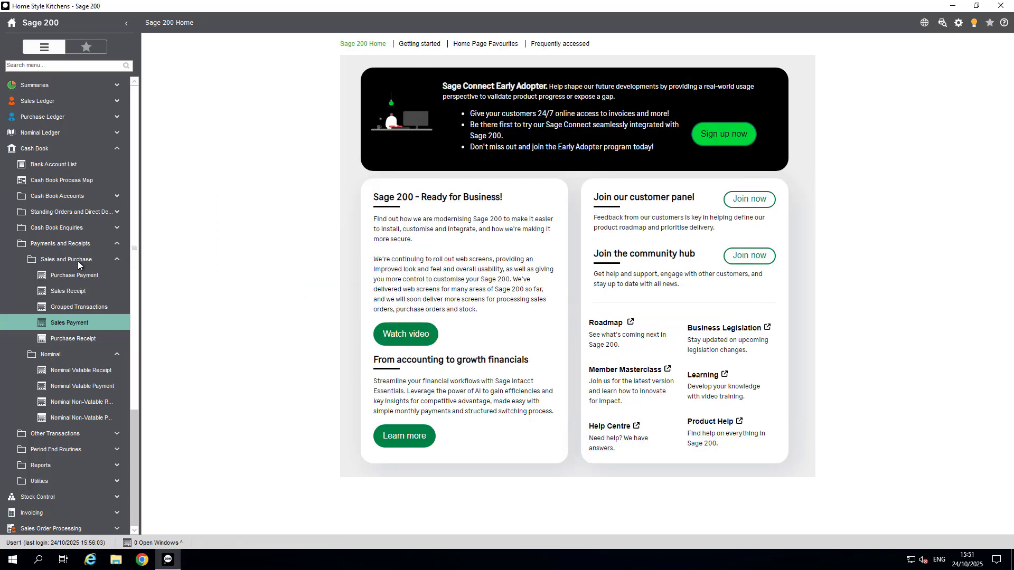
# Step: Collapse all menu entries and expand the Settings and Accounting Periods folders under Accounting System Manager
pyautogui.rightClick(77, 260)
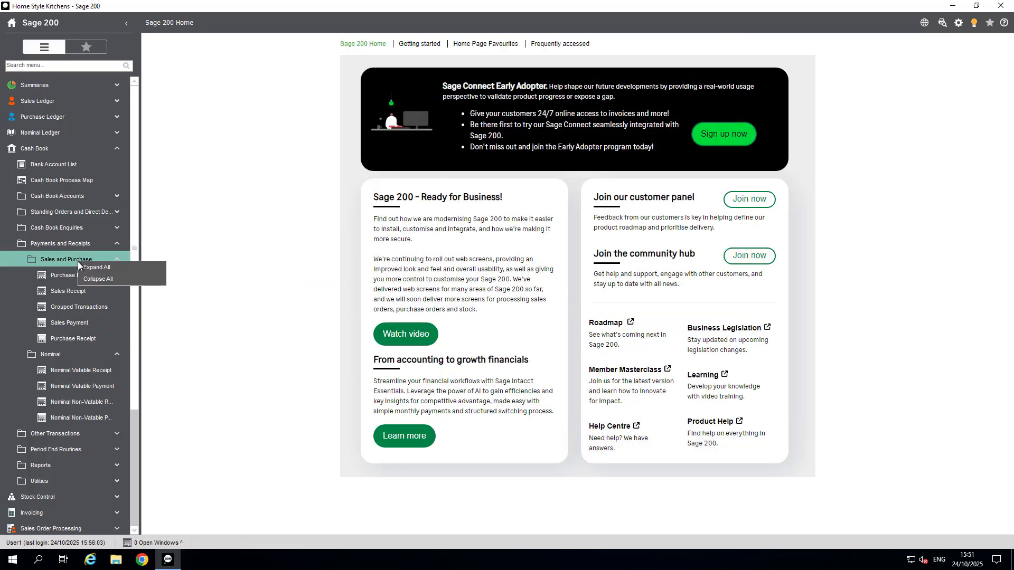
pyautogui.click(99, 278)
pyautogui.click(53, 338)
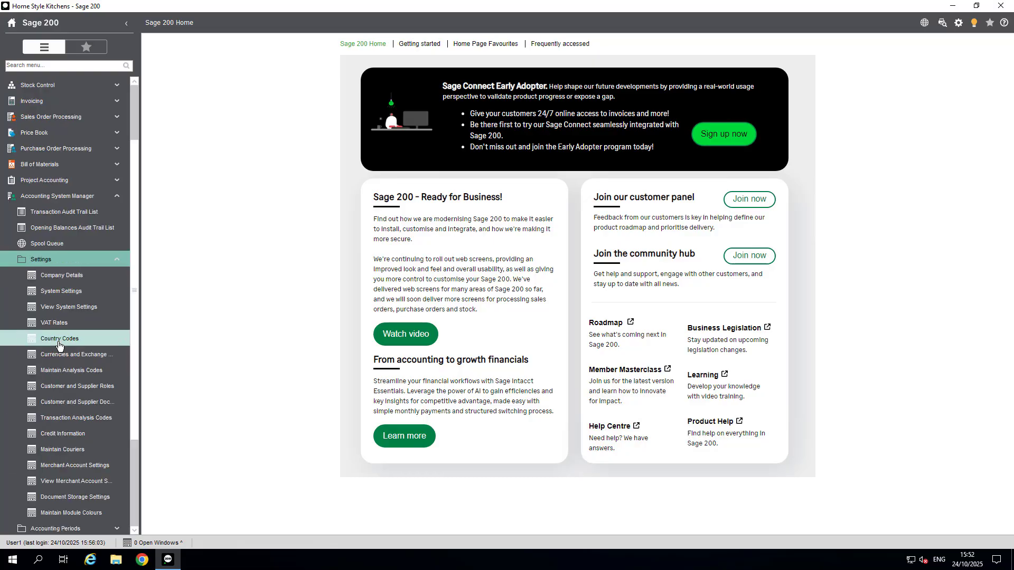
pyautogui.click(67, 486)
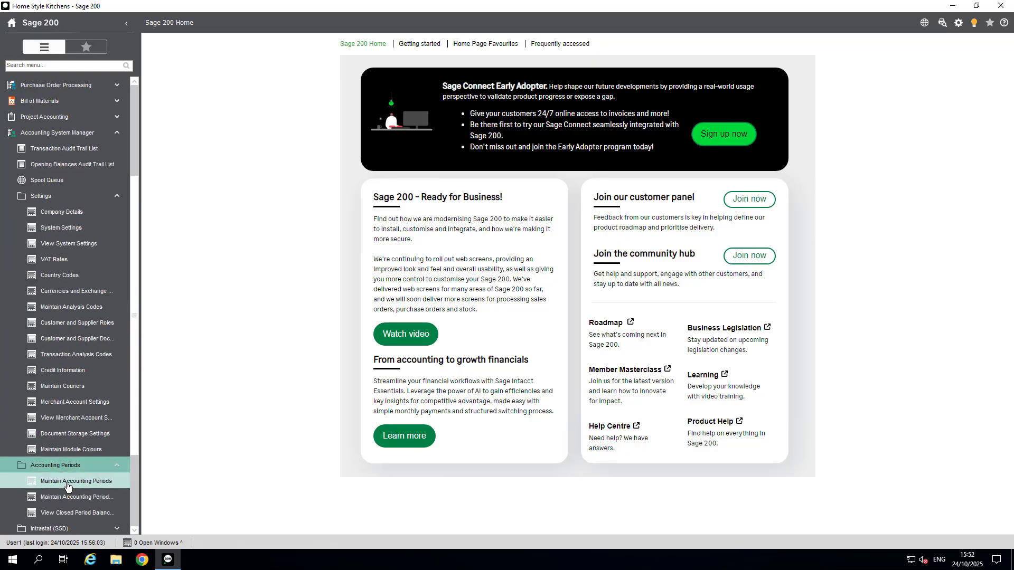
# Step: View the Maintain Analysis Codes form's banner colour, close the form, and open Maintain Accounting Periods
pyautogui.click(77, 309)
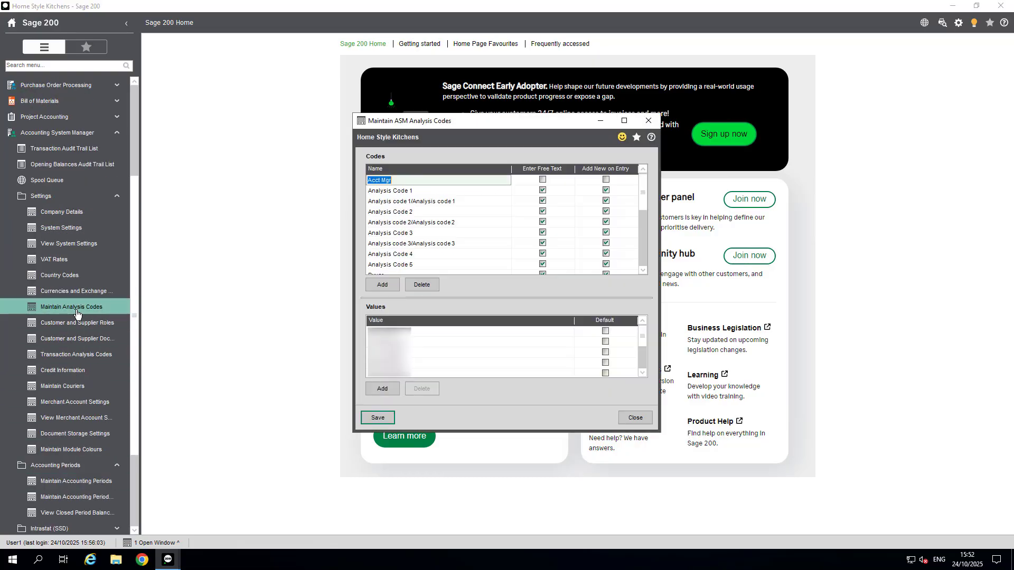
pyautogui.click(649, 119)
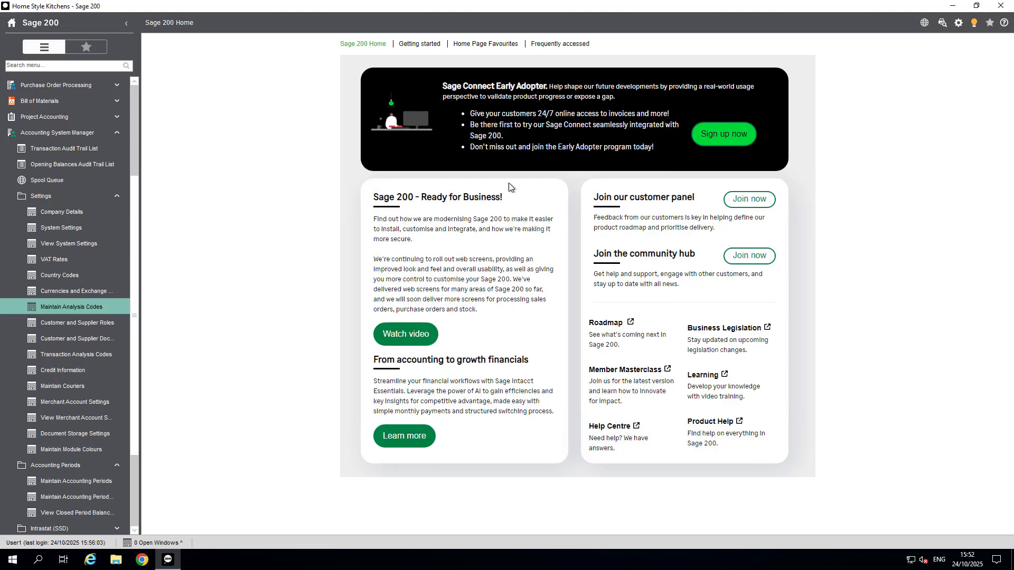
pyautogui.click(75, 487)
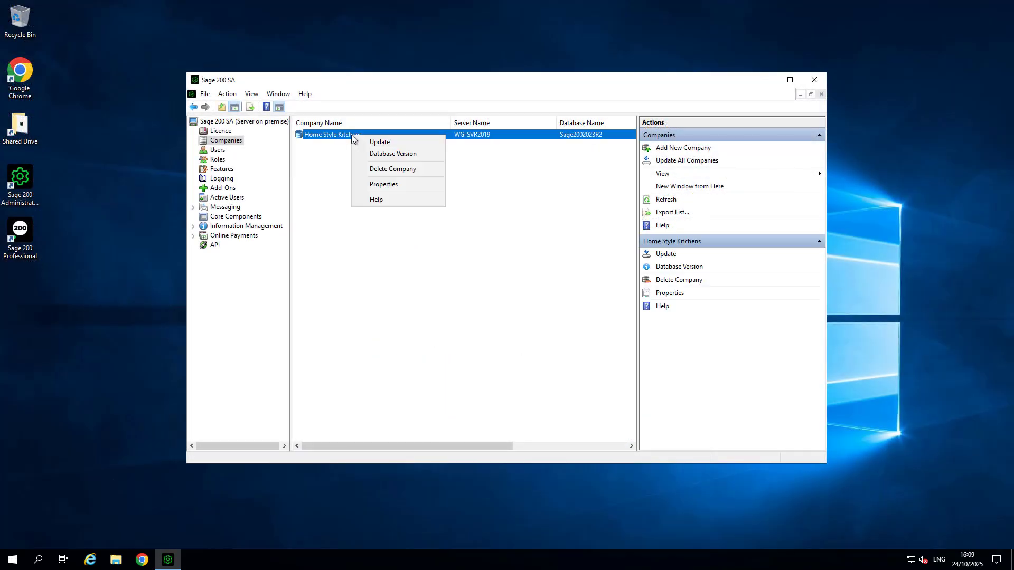
# Step: In Sage 200 System Administration, show a coloured bar in the Home Style Kitchens form banner and set its colour to light cyan
pyautogui.click(384, 185)
pyautogui.click(455, 297)
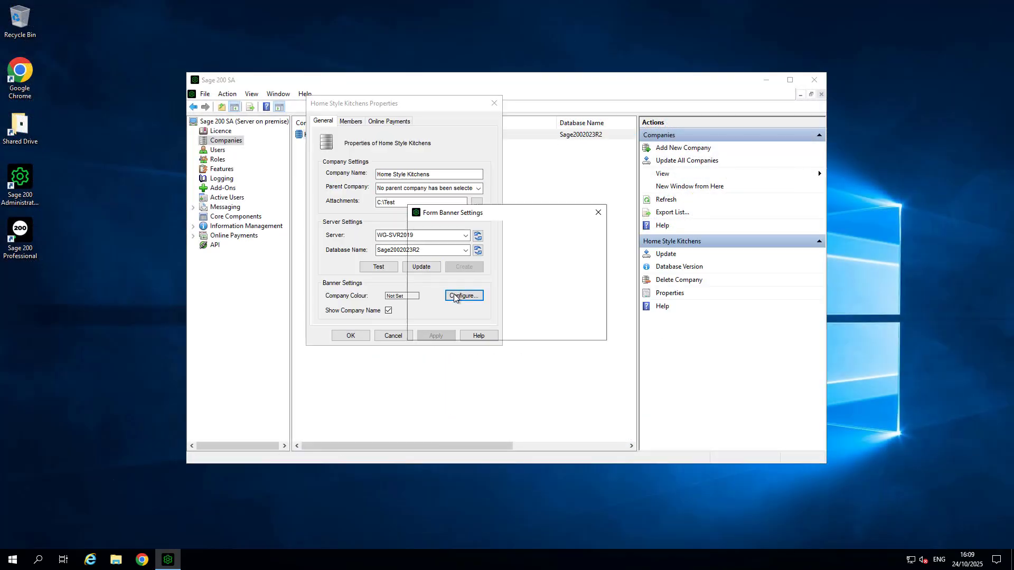
pyautogui.click(416, 299)
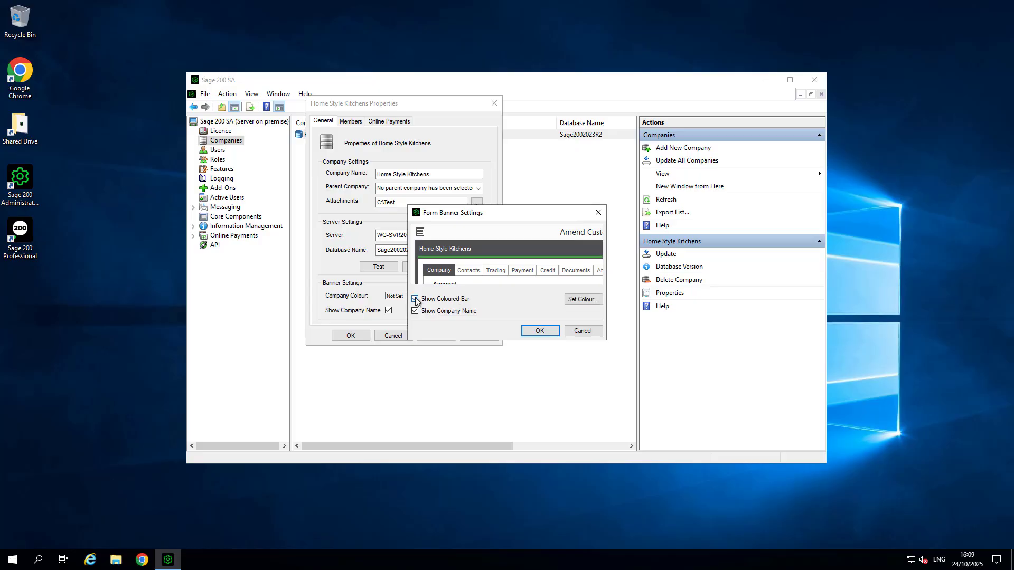
pyautogui.click(576, 300)
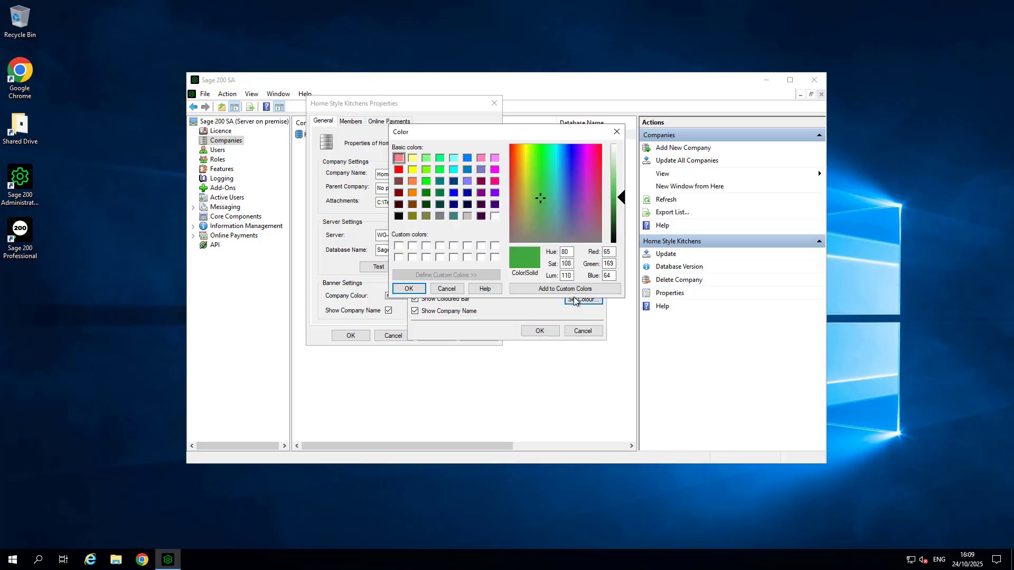
pyautogui.click(453, 159)
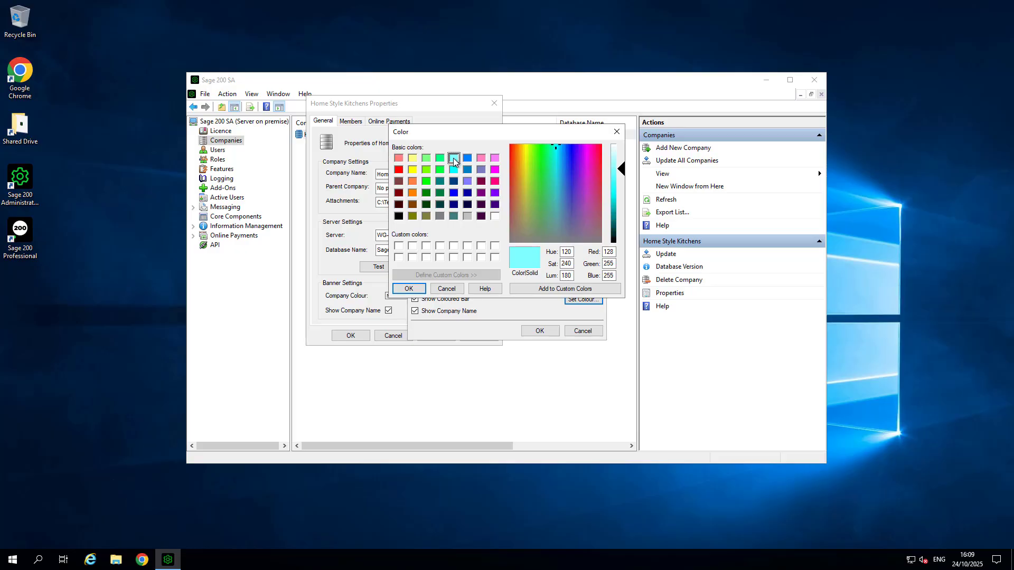
pyautogui.click(409, 288)
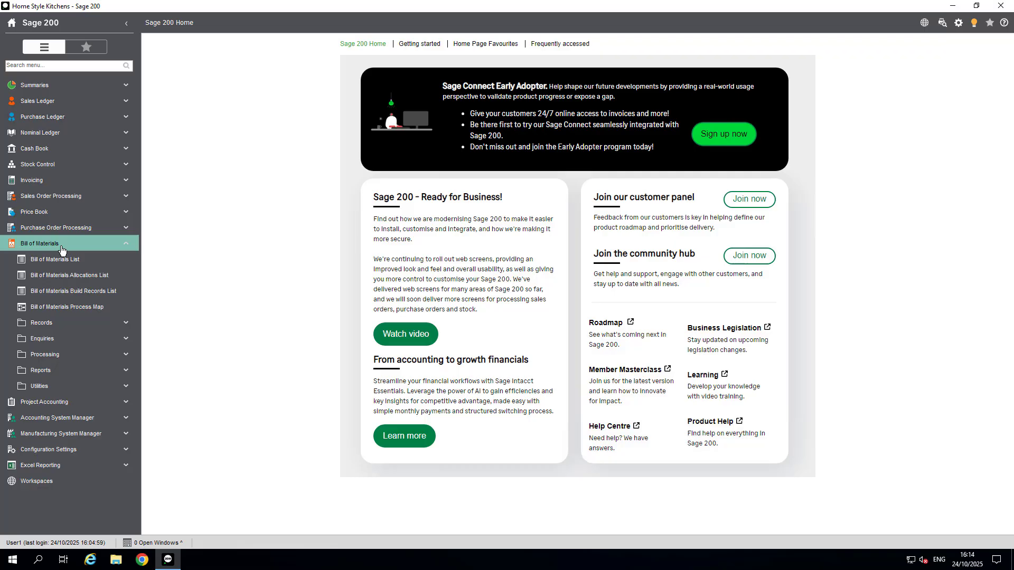
# Step: In Sage 200, compare the banners of the New Bill of Materials and Cash Book Inter Account Transfer forms, and close both
pyautogui.click(61, 322)
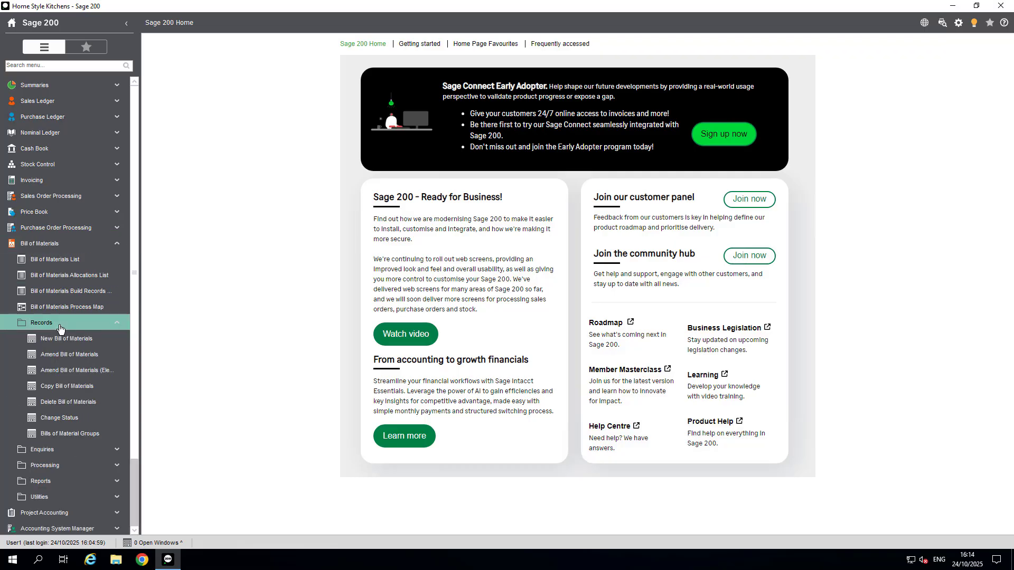
pyautogui.click(61, 341)
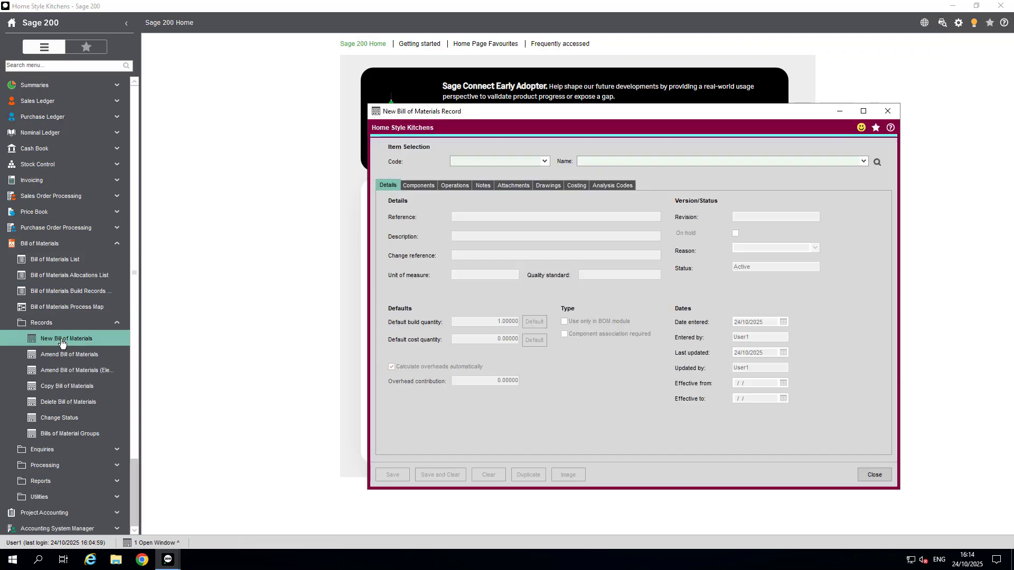
pyautogui.click(44, 152)
pyautogui.click(47, 259)
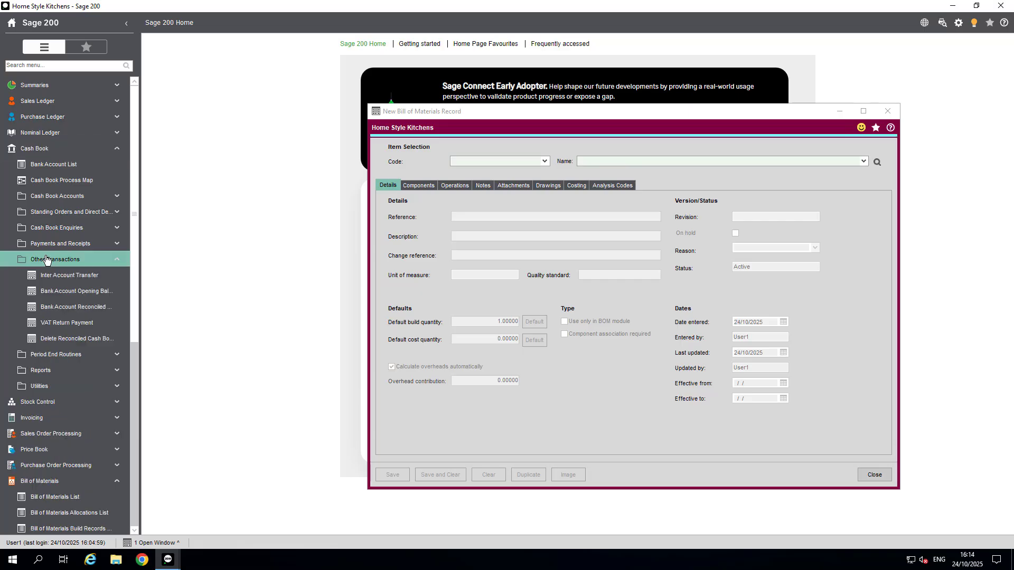
pyautogui.click(48, 276)
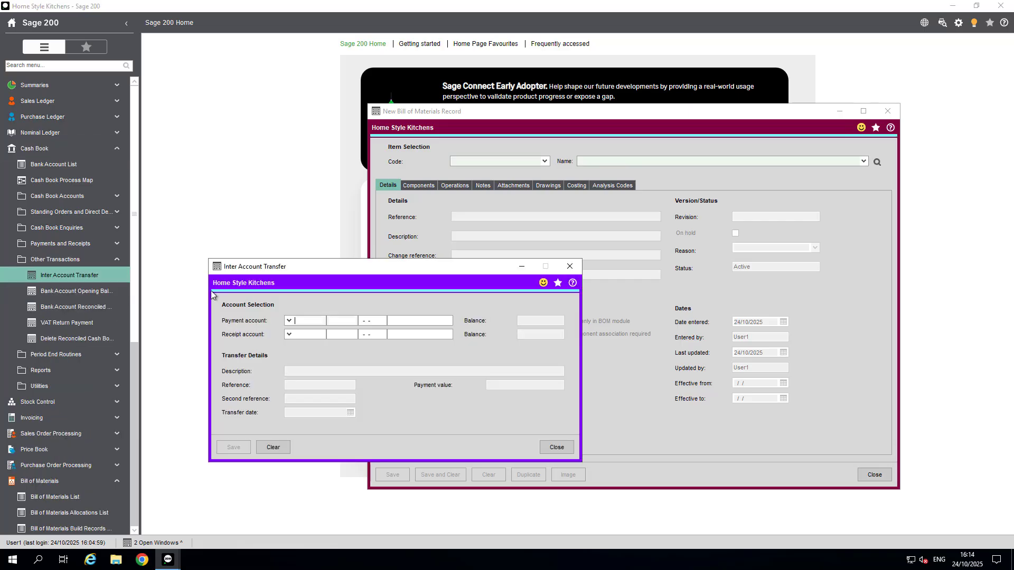
pyautogui.click(569, 266)
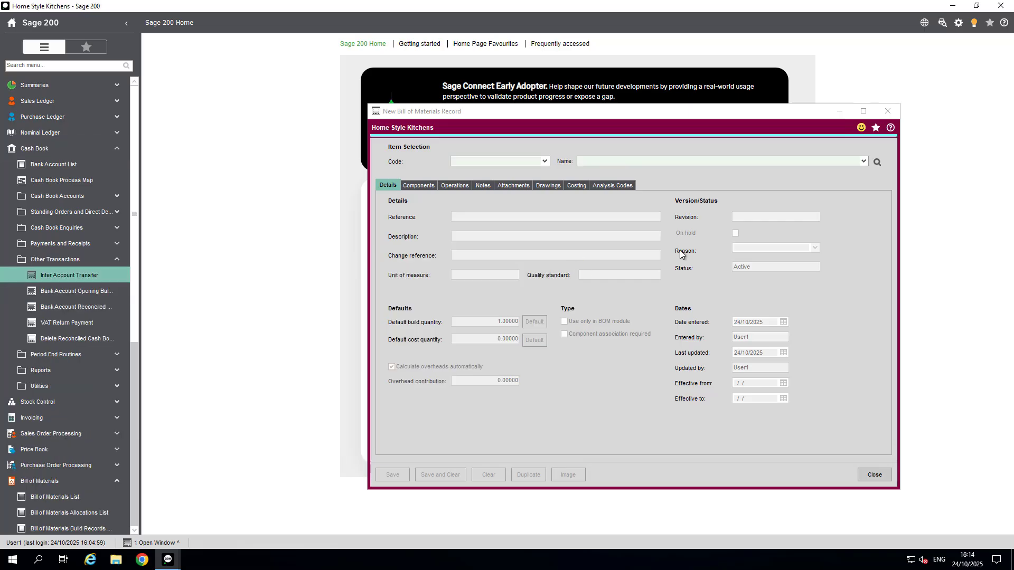
pyautogui.click(887, 110)
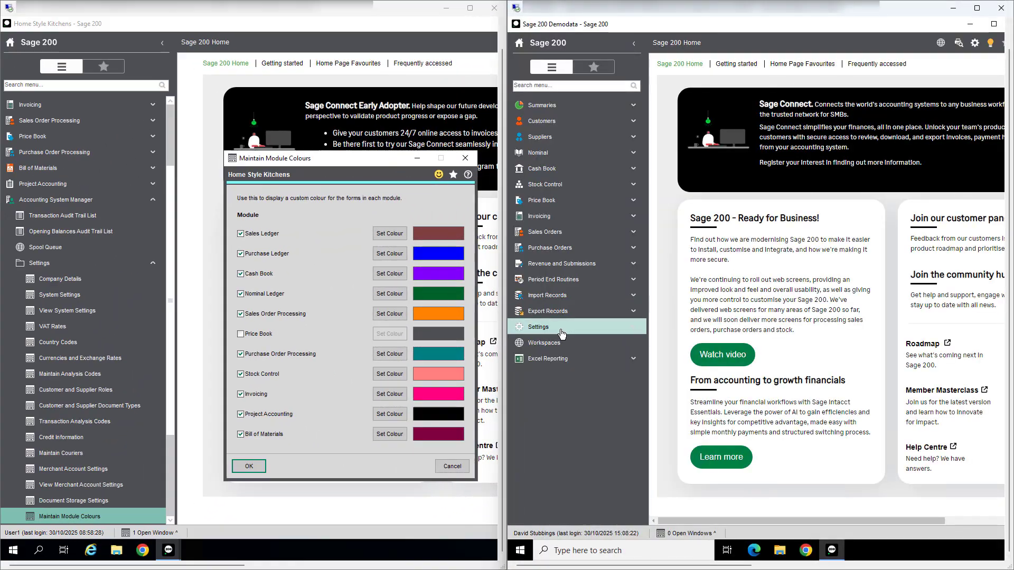
# Step: In the Sage 200 Demodata window, open Maintain Module Colours from the Organisational and Financial settings, and collapse the expanded menus in both windows
pyautogui.click(541, 327)
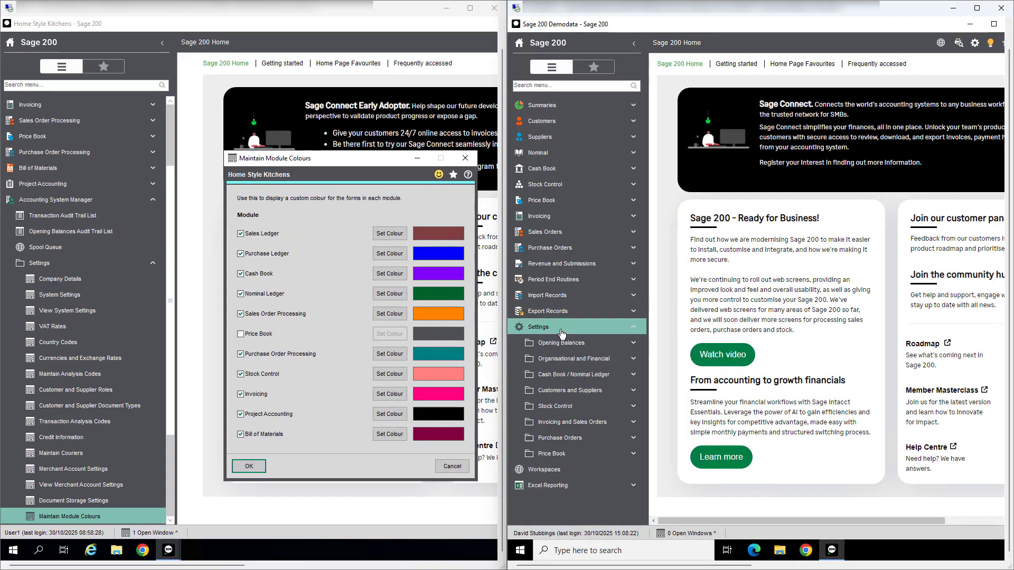
pyautogui.click(565, 366)
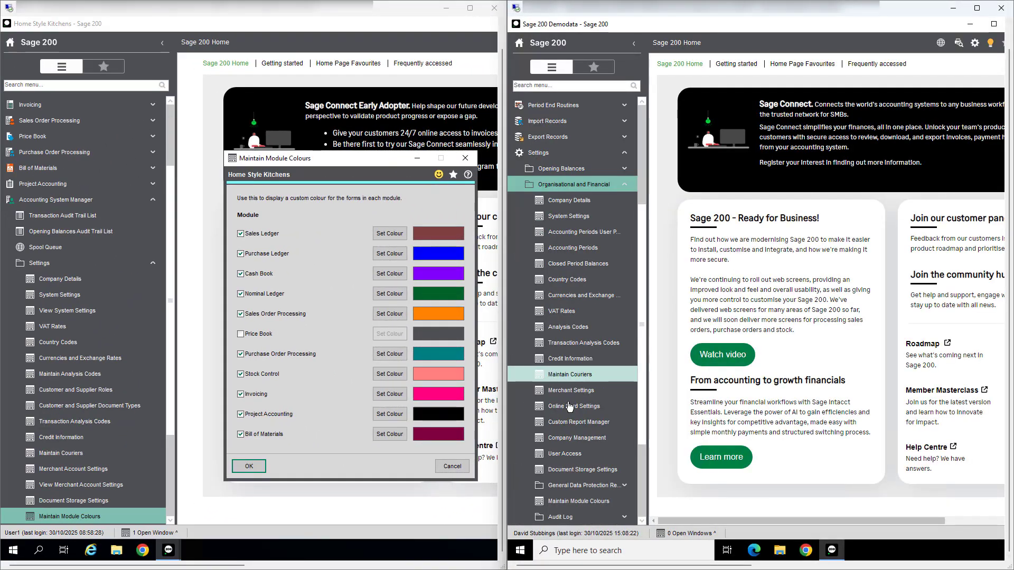
pyautogui.click(577, 501)
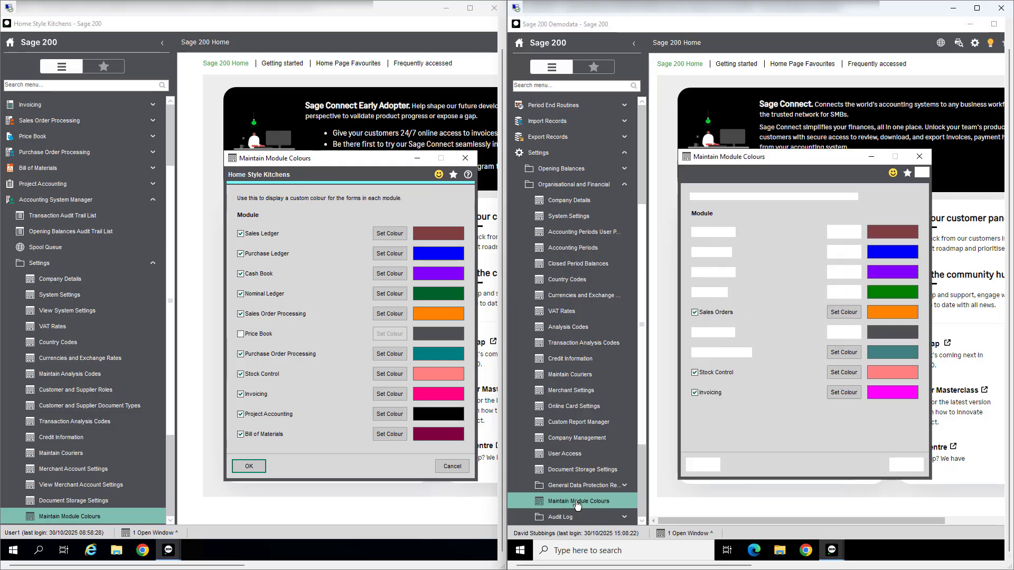
pyautogui.click(30, 200)
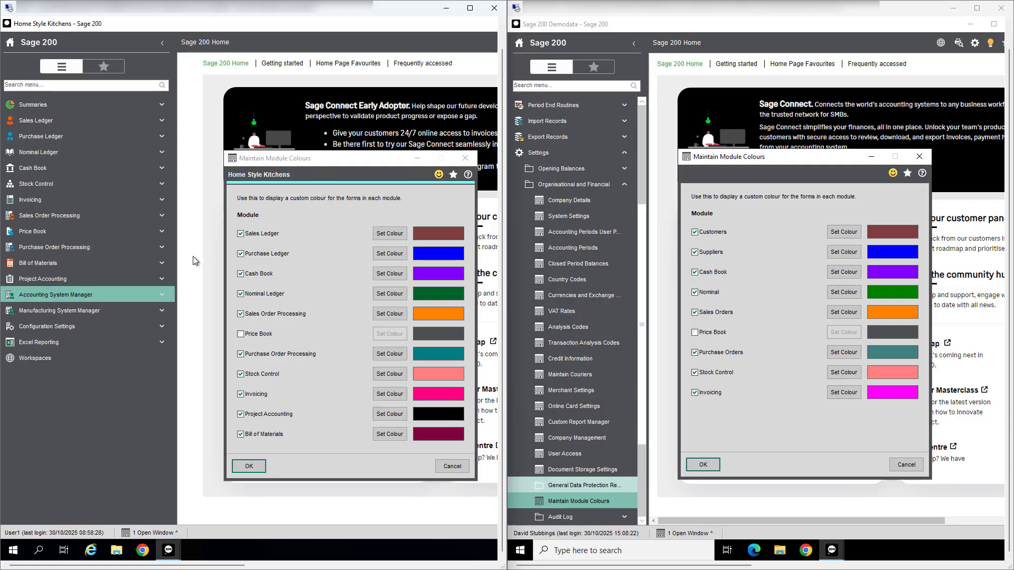
pyautogui.click(522, 155)
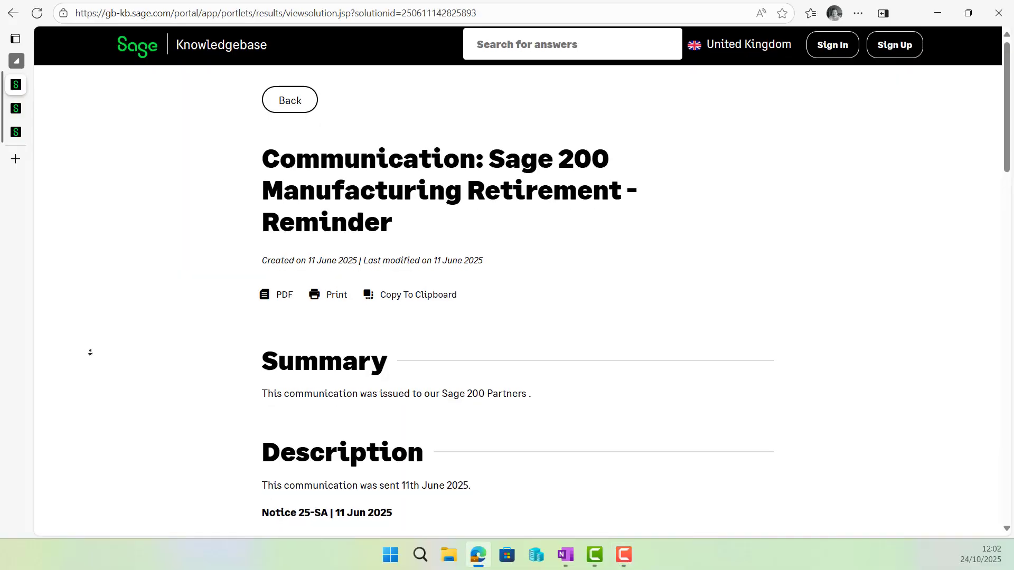
# Step: In the browser, read the module retirement reminder in the Sage Knowledgebase article on Sage 200 Manufacturing
pyautogui.scroll(-6, 90, 352)
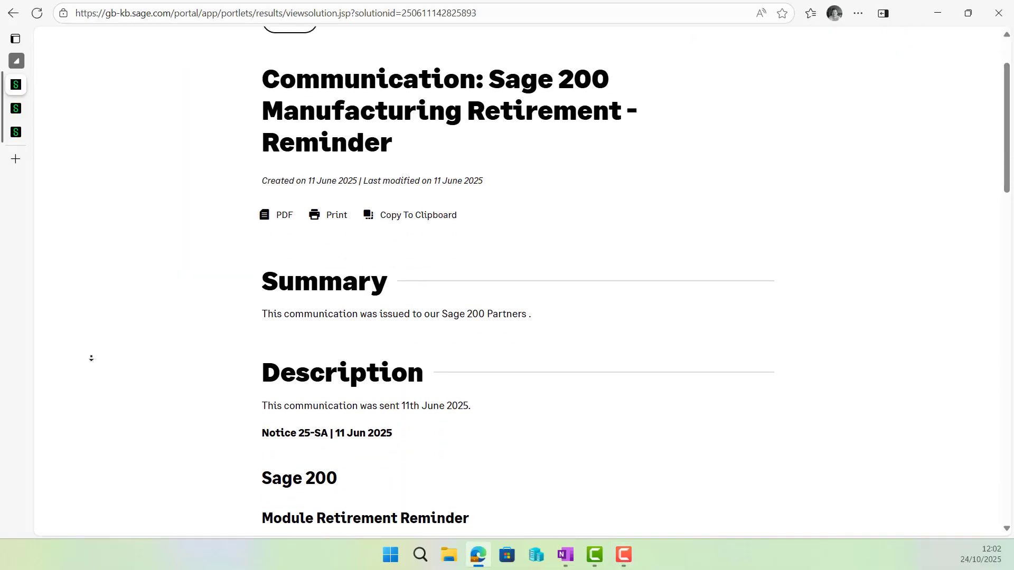
pyautogui.scroll(-1, 91, 359)
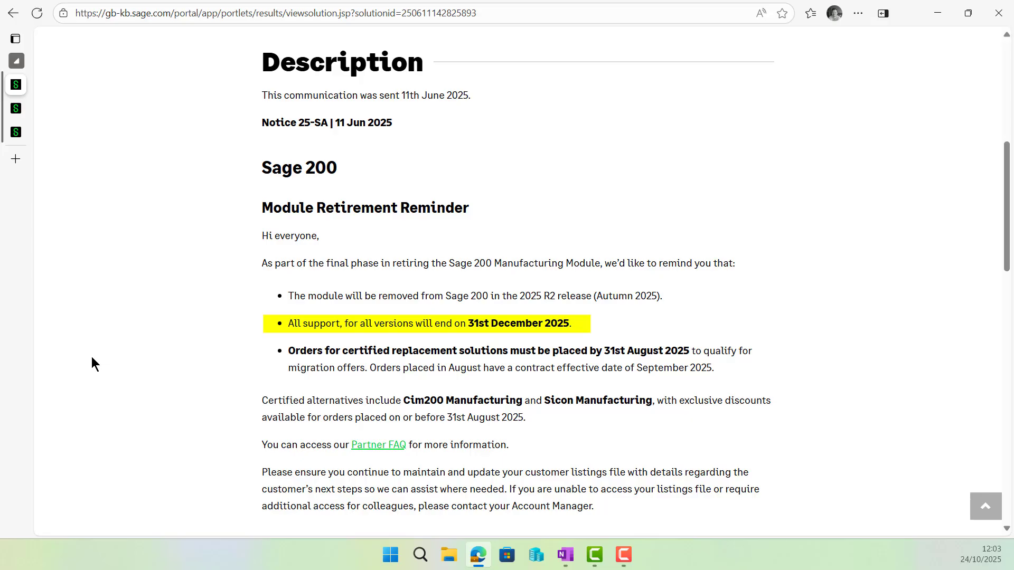
# Step: On the Sage 200 Installing and Upgrading site, open the What's new page under Before you start and review the 2025 R2 changes
pyautogui.hotkey('ctrl', 'Tab')
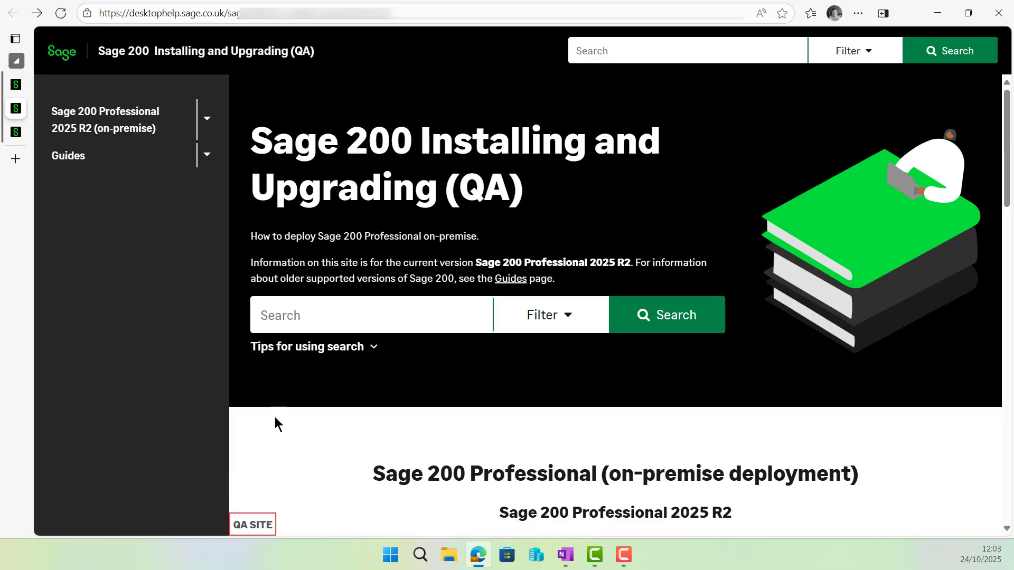
pyautogui.scroll(-2, 275, 417)
pyautogui.click(382, 432)
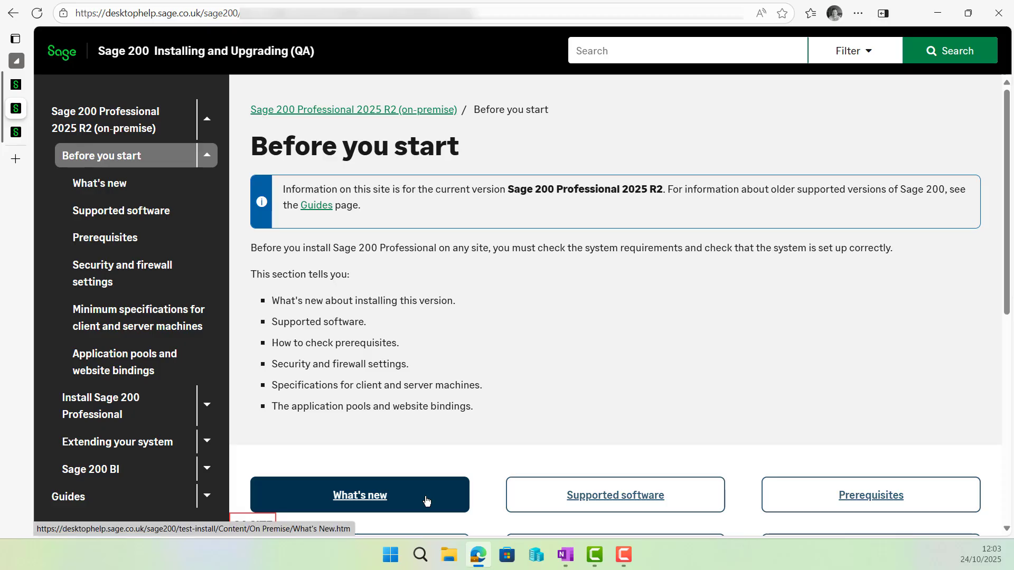
pyautogui.click(427, 501)
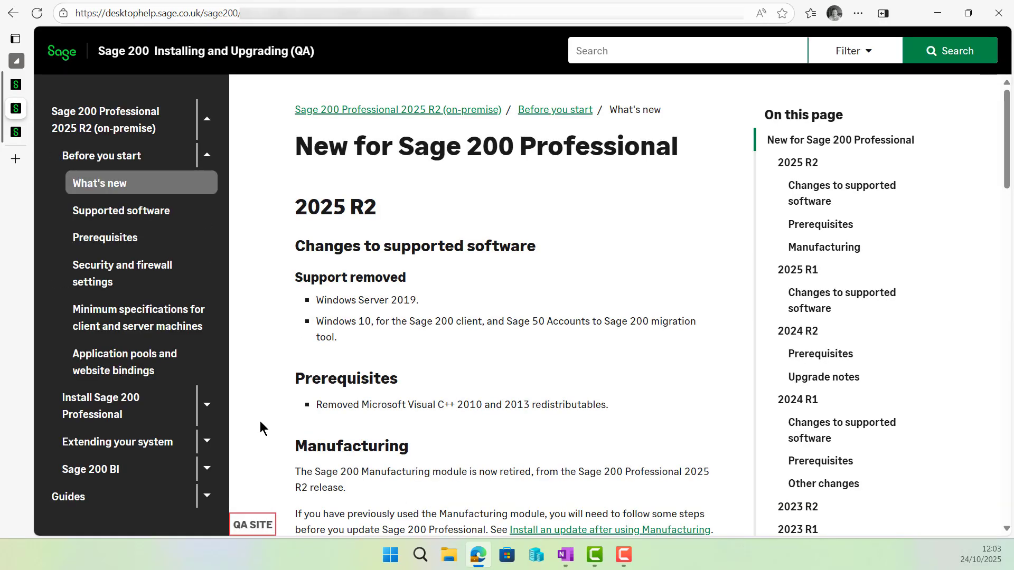
pyautogui.scroll(-3, 260, 421)
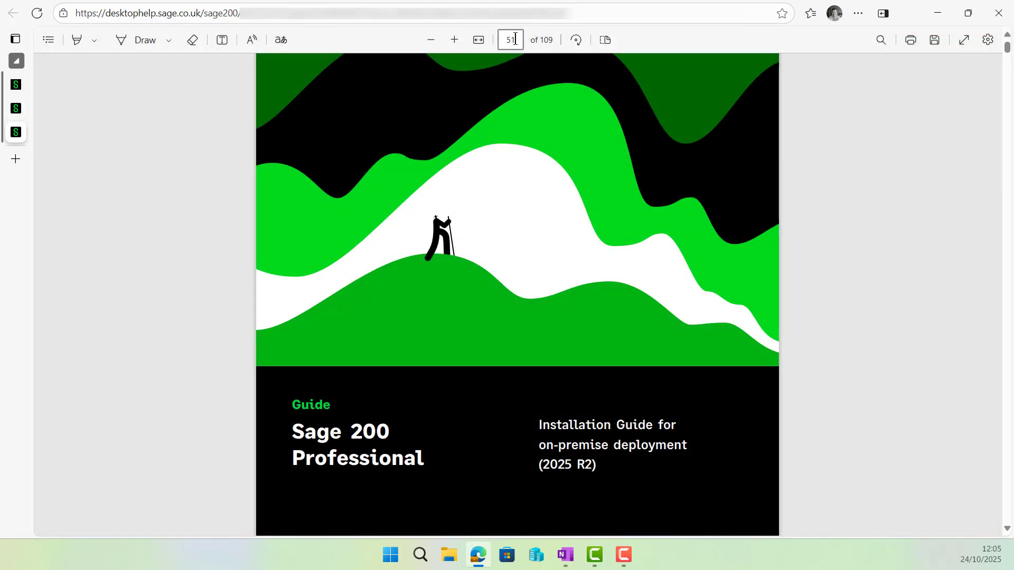
# Step: Go to page 51 of the Sage 200 Professional installation guide and read the steps for updating after using Manufacturing
pyautogui.press('Return')
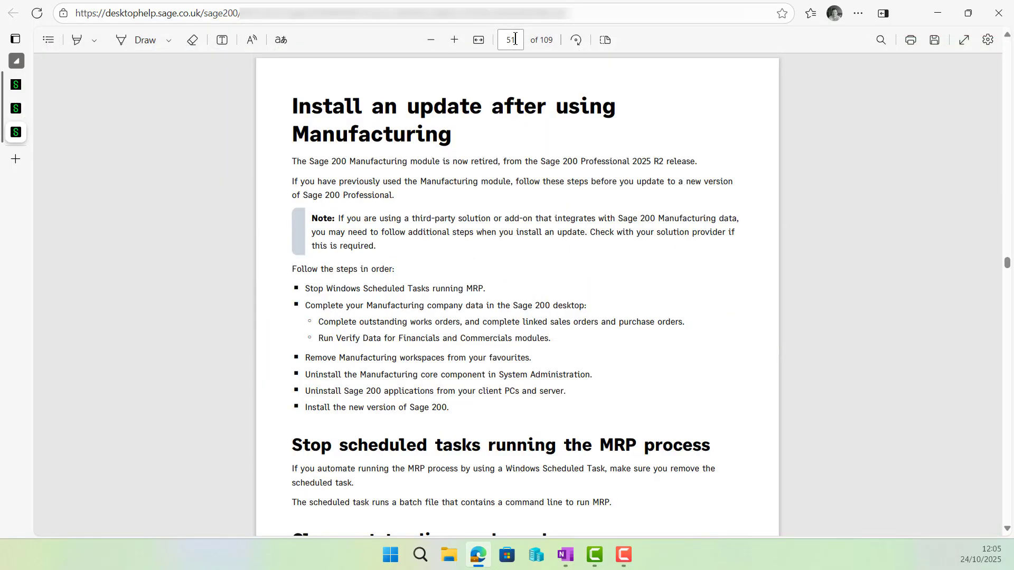
pyautogui.middleClick(206, 98)
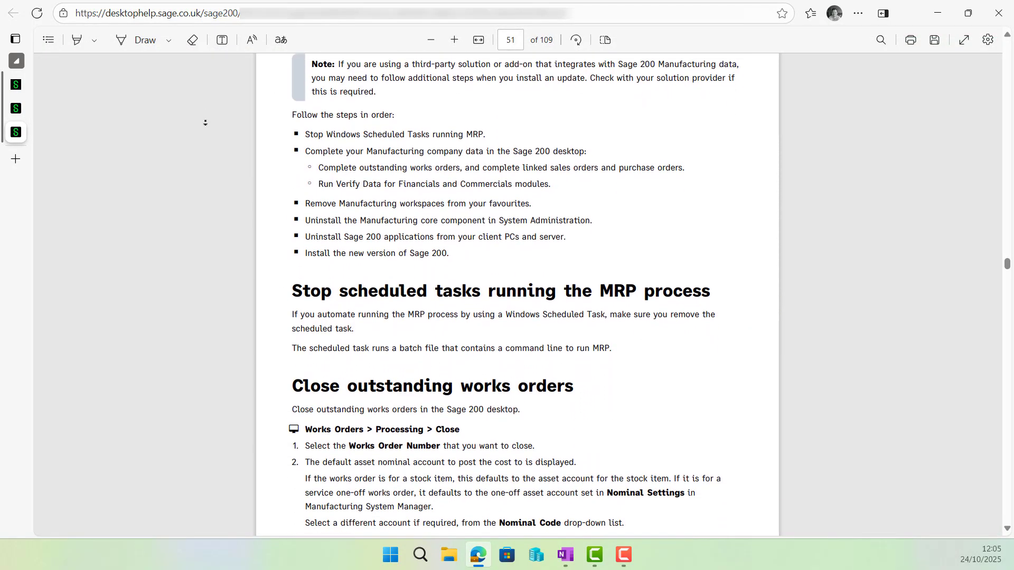